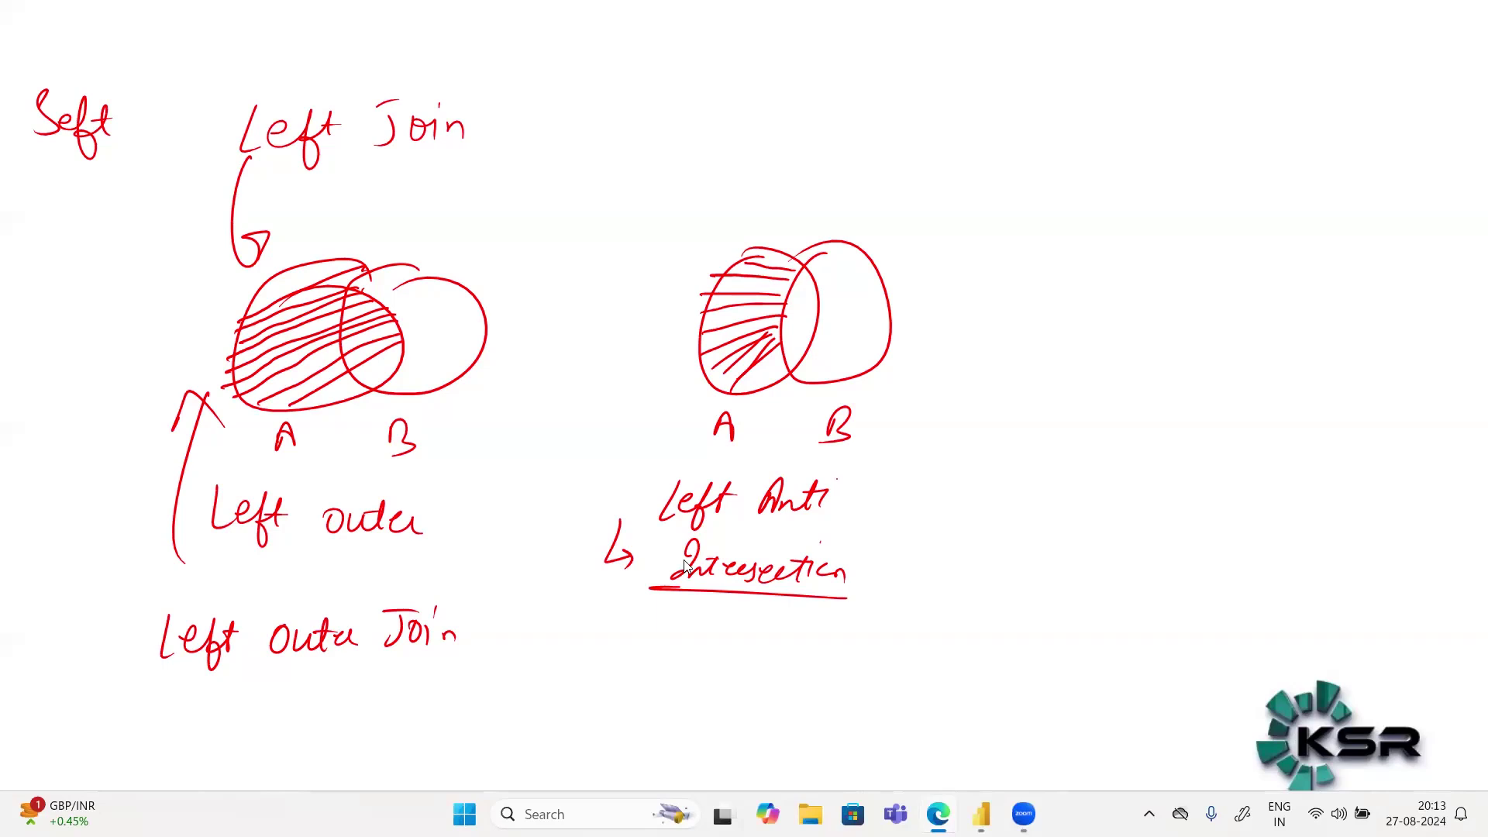
Step: Mark up the join sketches by underlining Left Join, ticking Left Anti and boxing and crossing Intersection
drag(882, 396, 870, 412)
drag(788, 594, 847, 590)
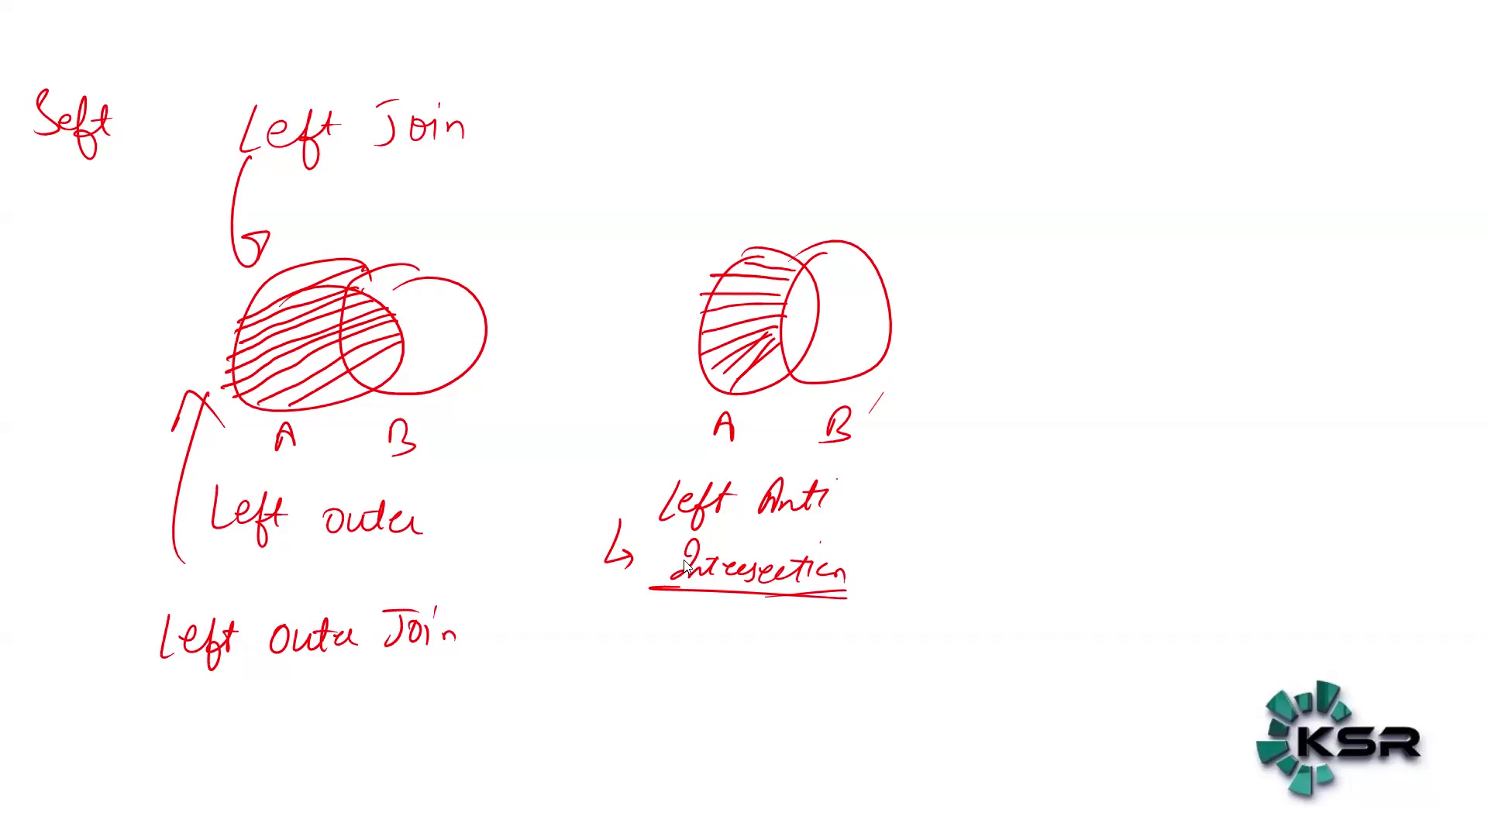
mouse_move(866, 552)
mouse_down()
mouse_move(869, 577)
mouse_move(749, 527)
mouse_move(665, 587)
mouse_move(897, 593)
mouse_move(792, 590)
mouse_up()
drag(855, 485, 882, 481)
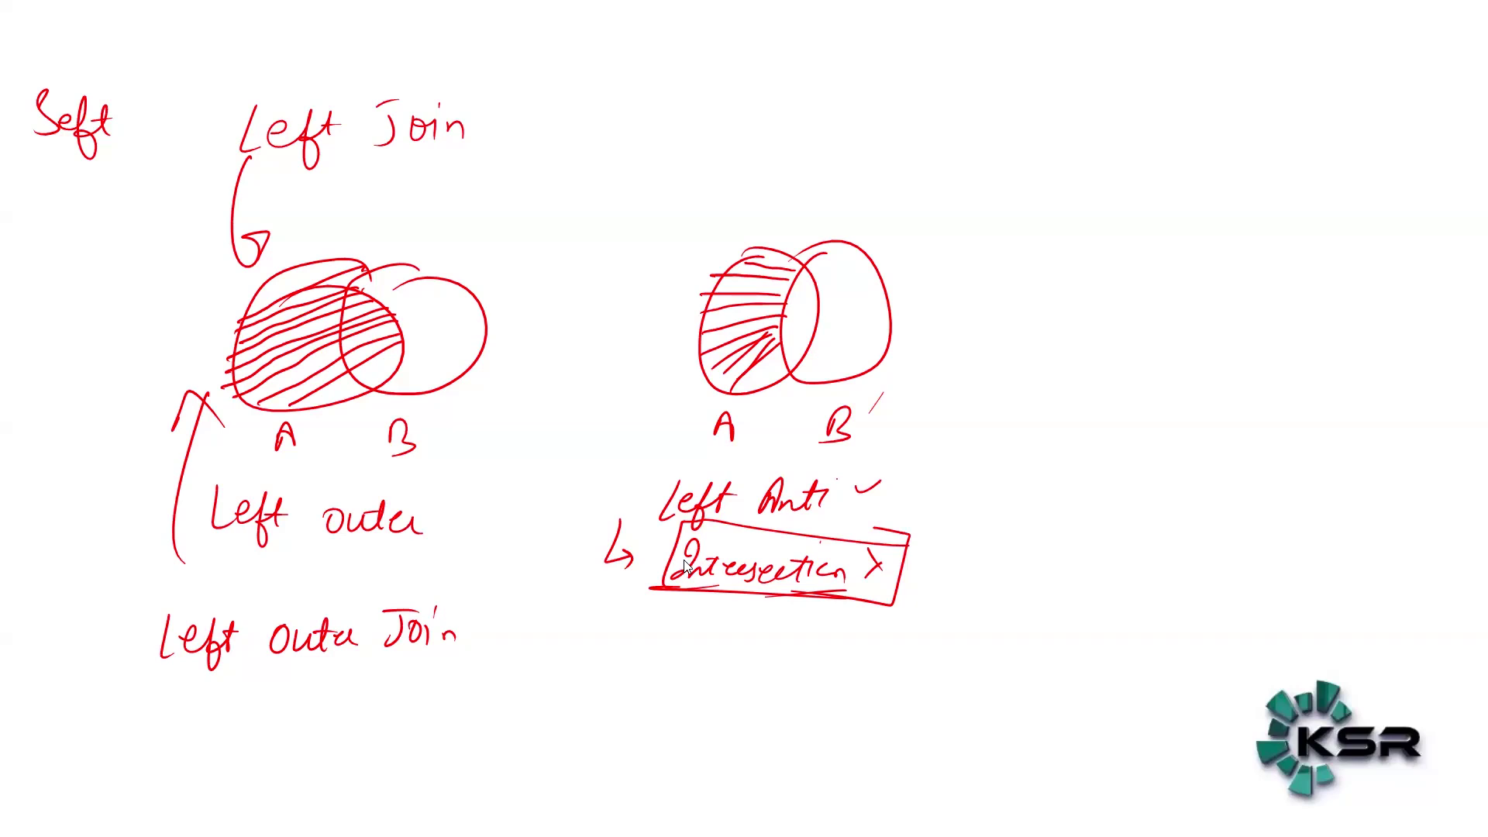
drag(436, 169, 289, 180)
drag(354, 426, 364, 440)
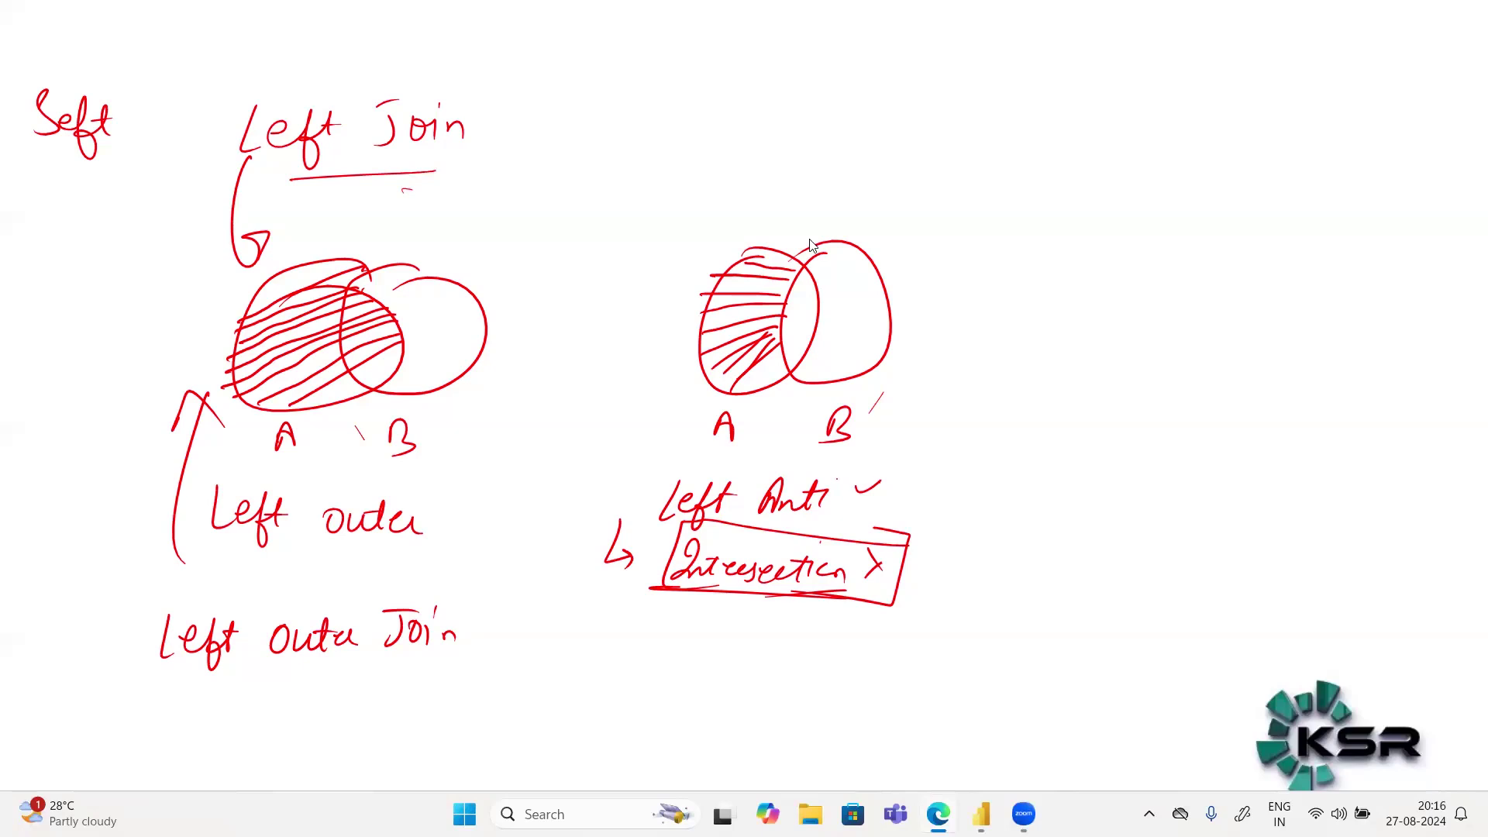
Step: Switch to the Power Query Editor window of PP1 KSR and maximize it
mouse_move(980, 813)
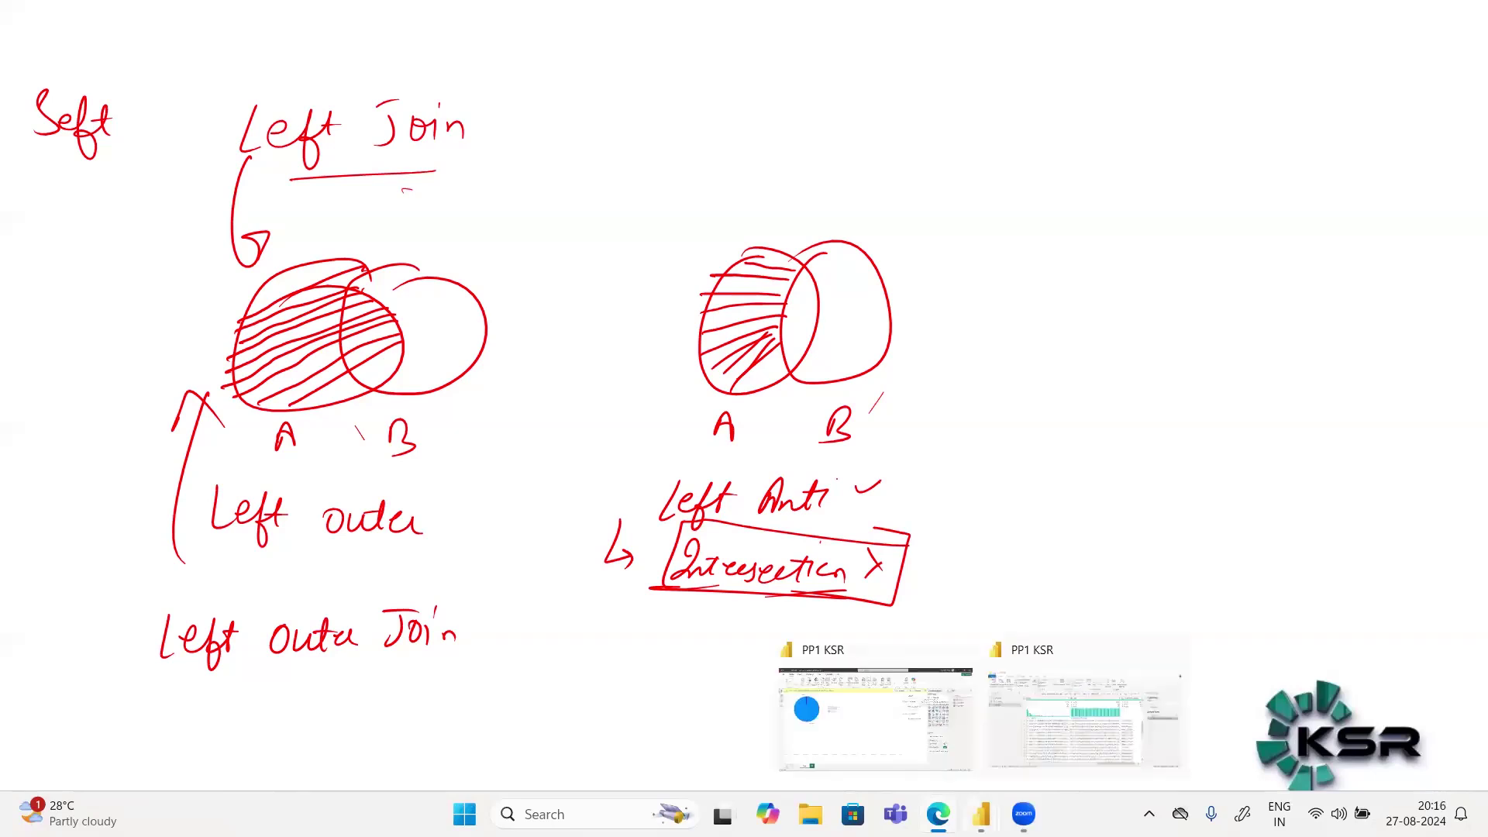
click(1059, 723)
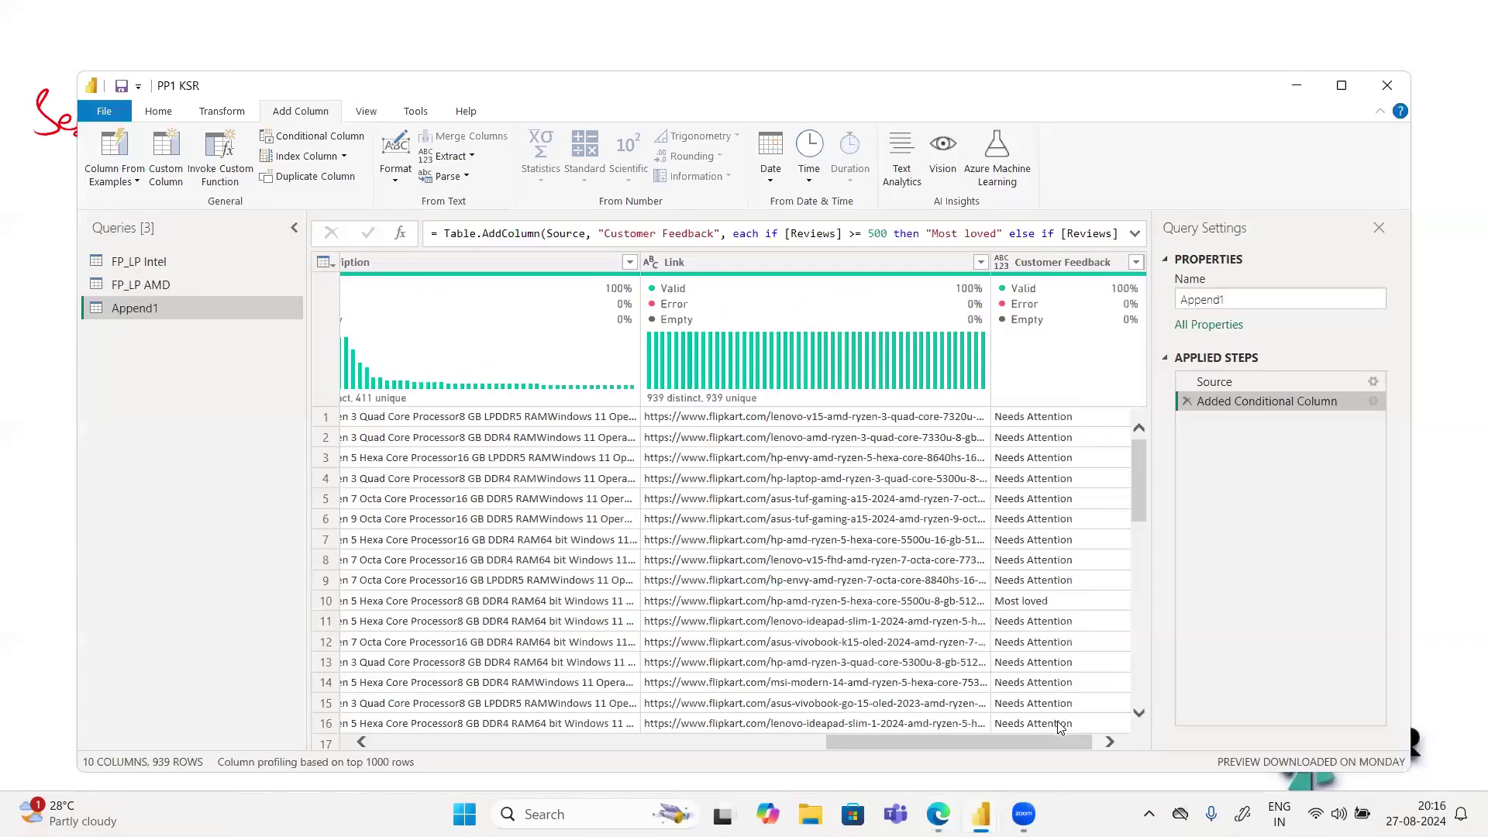
click(1339, 92)
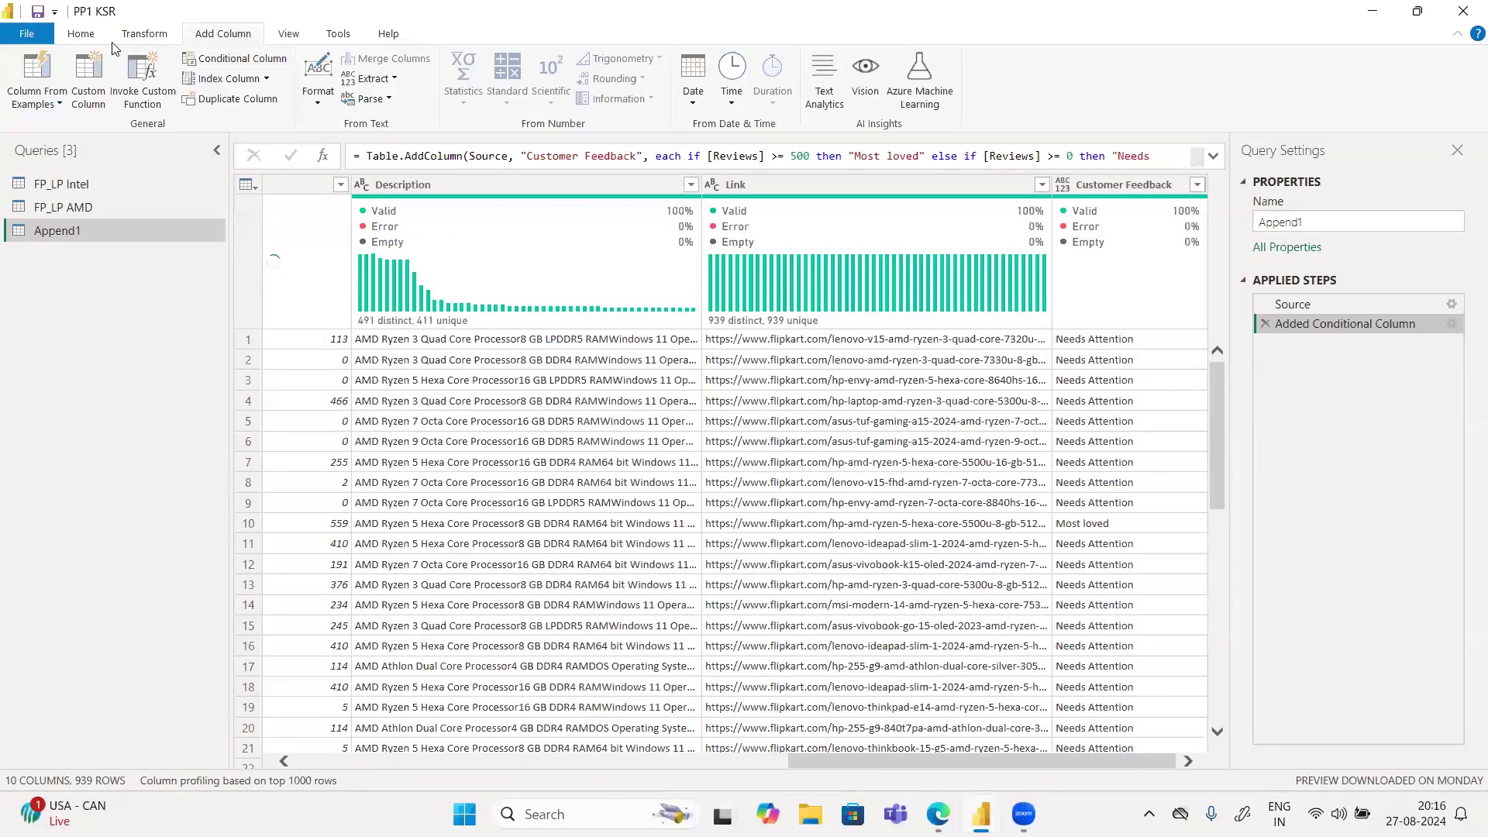
Step: Examine the available join kinds for merging Append1 as a new query, closing the merge setup without merging
click(117, 37)
click(82, 37)
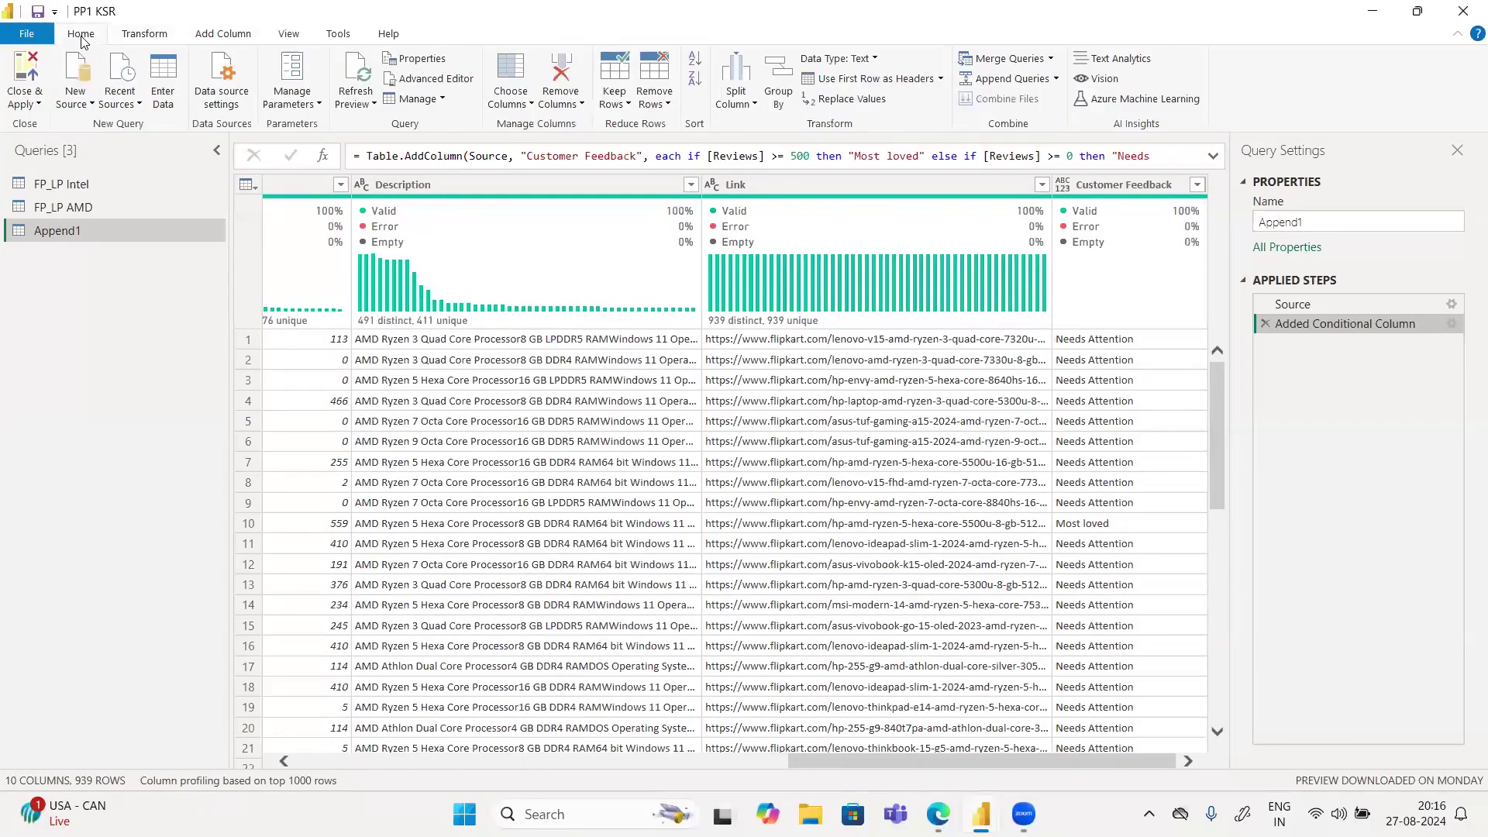
click(1051, 59)
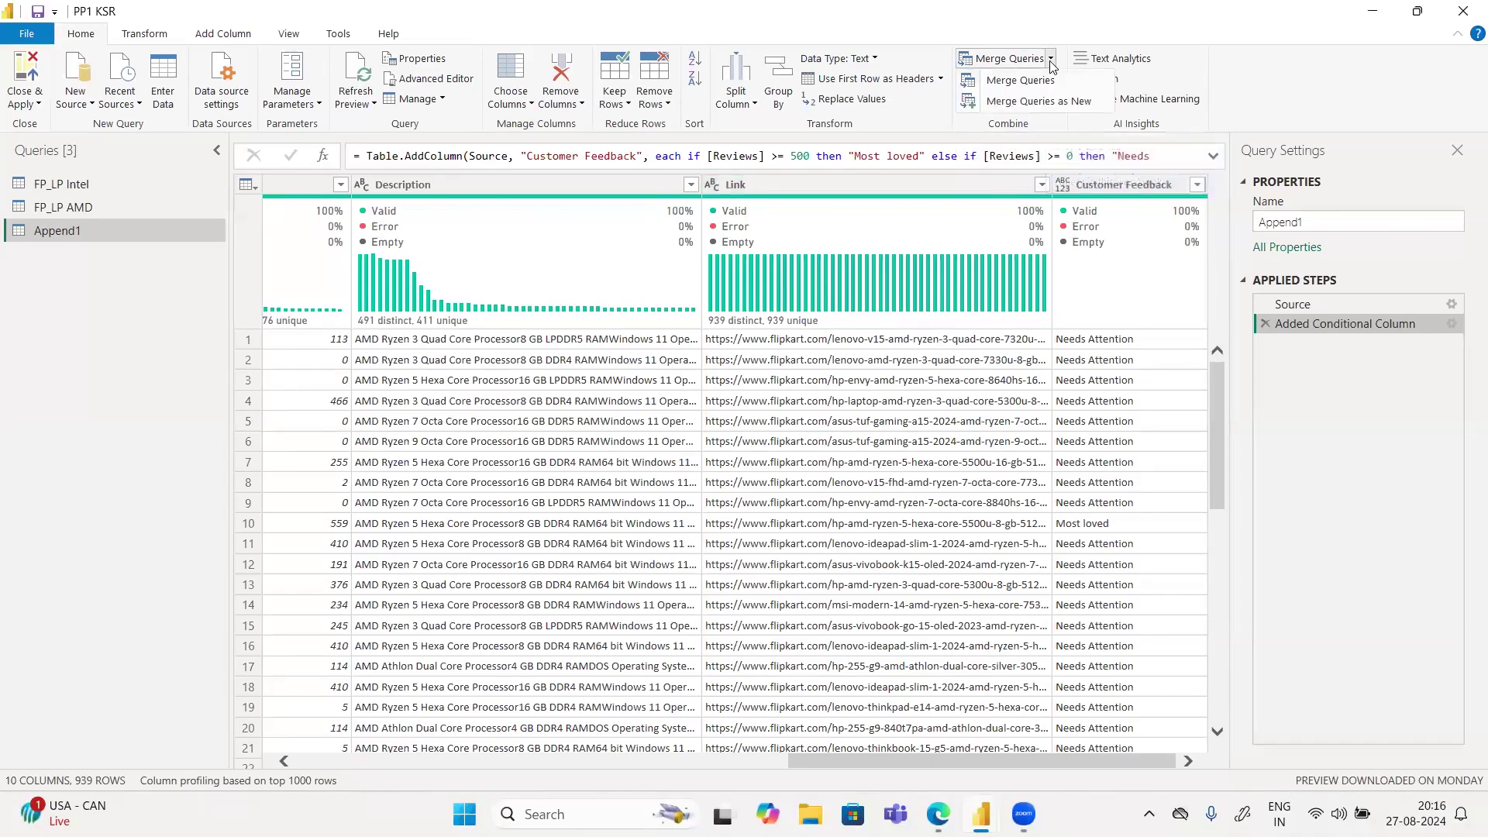
click(1038, 101)
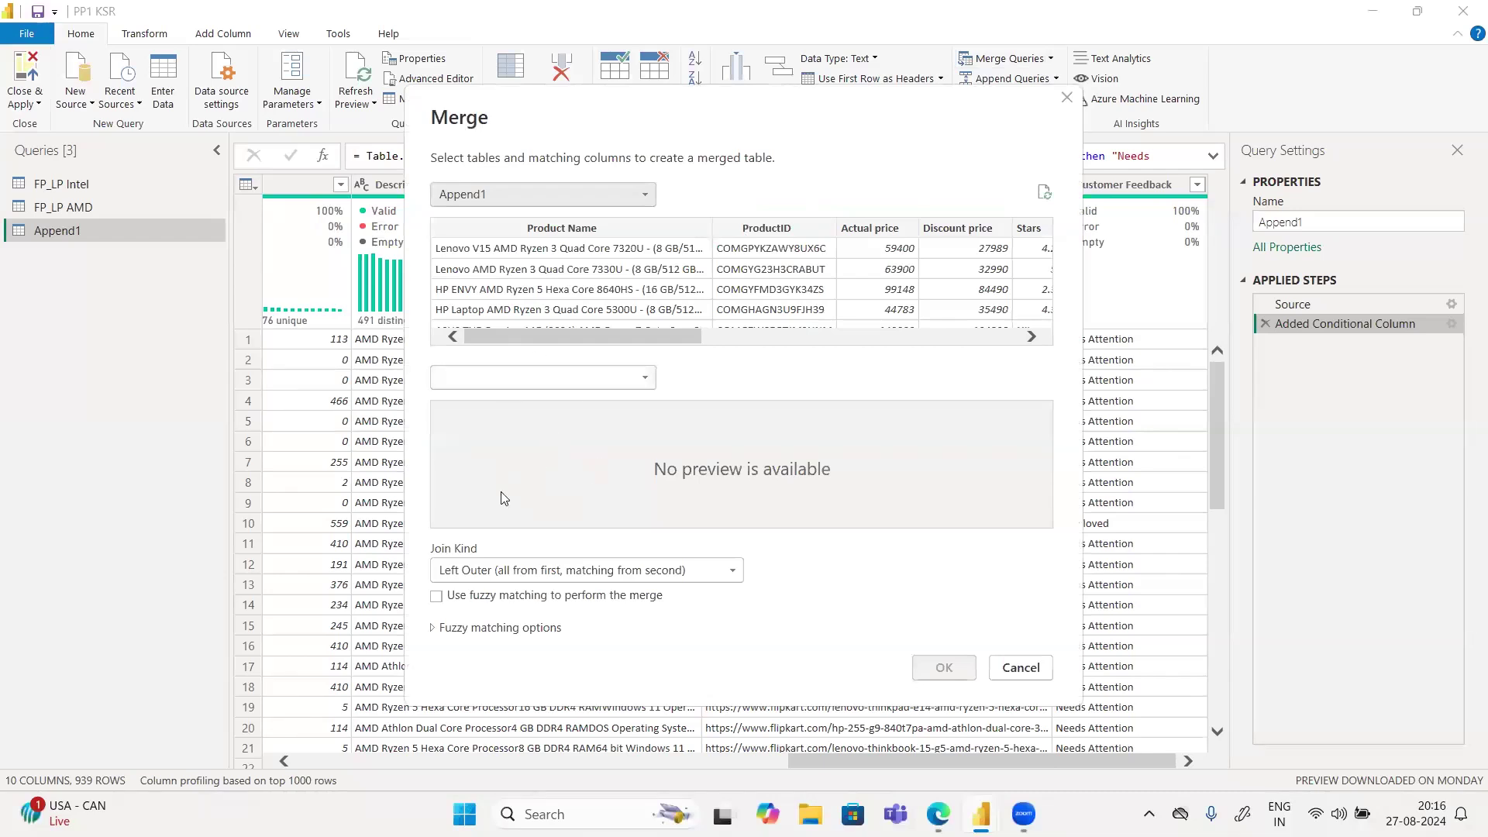
click(542, 580)
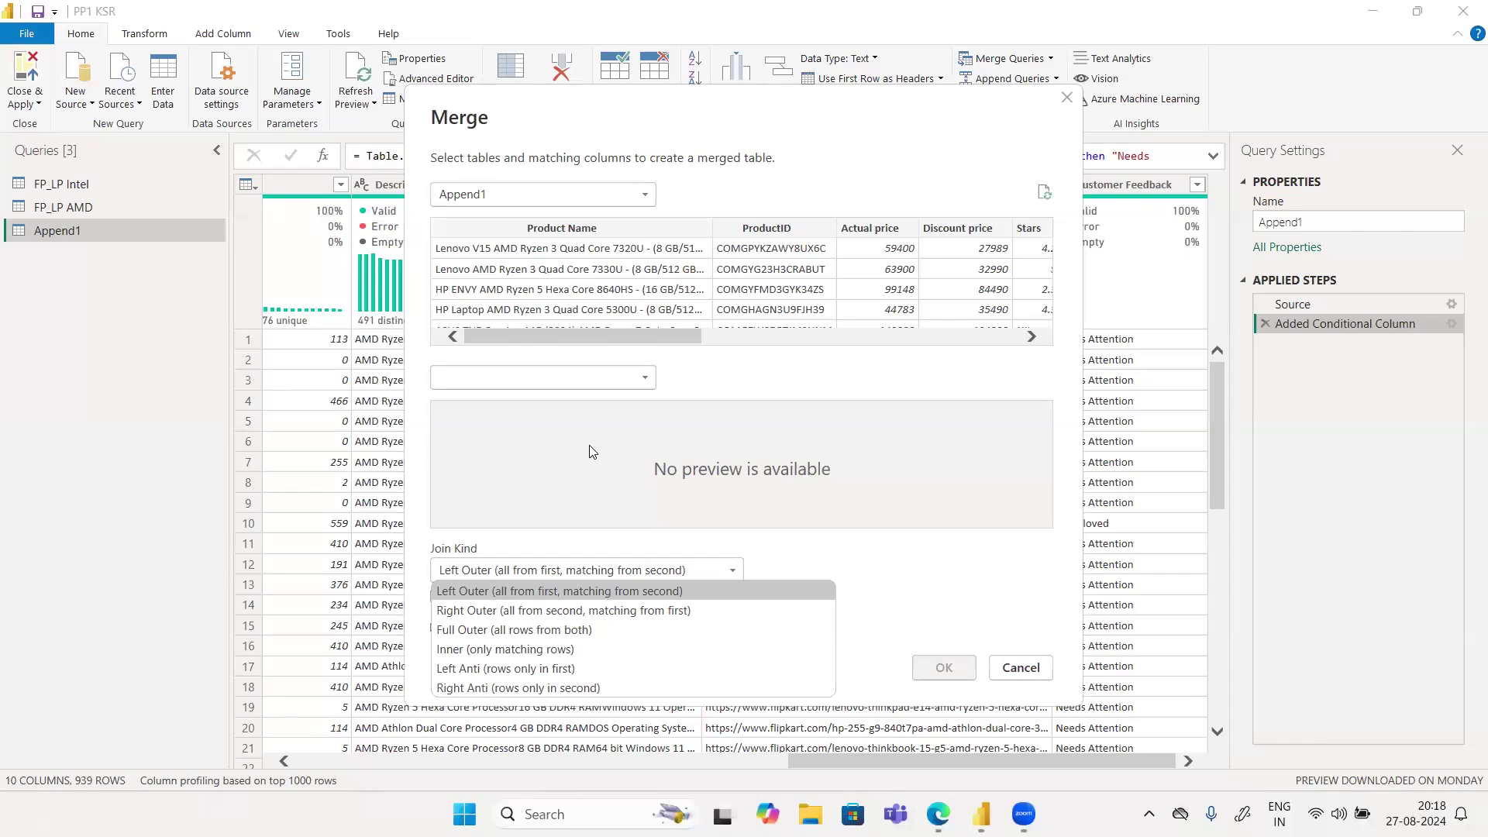
click(562, 62)
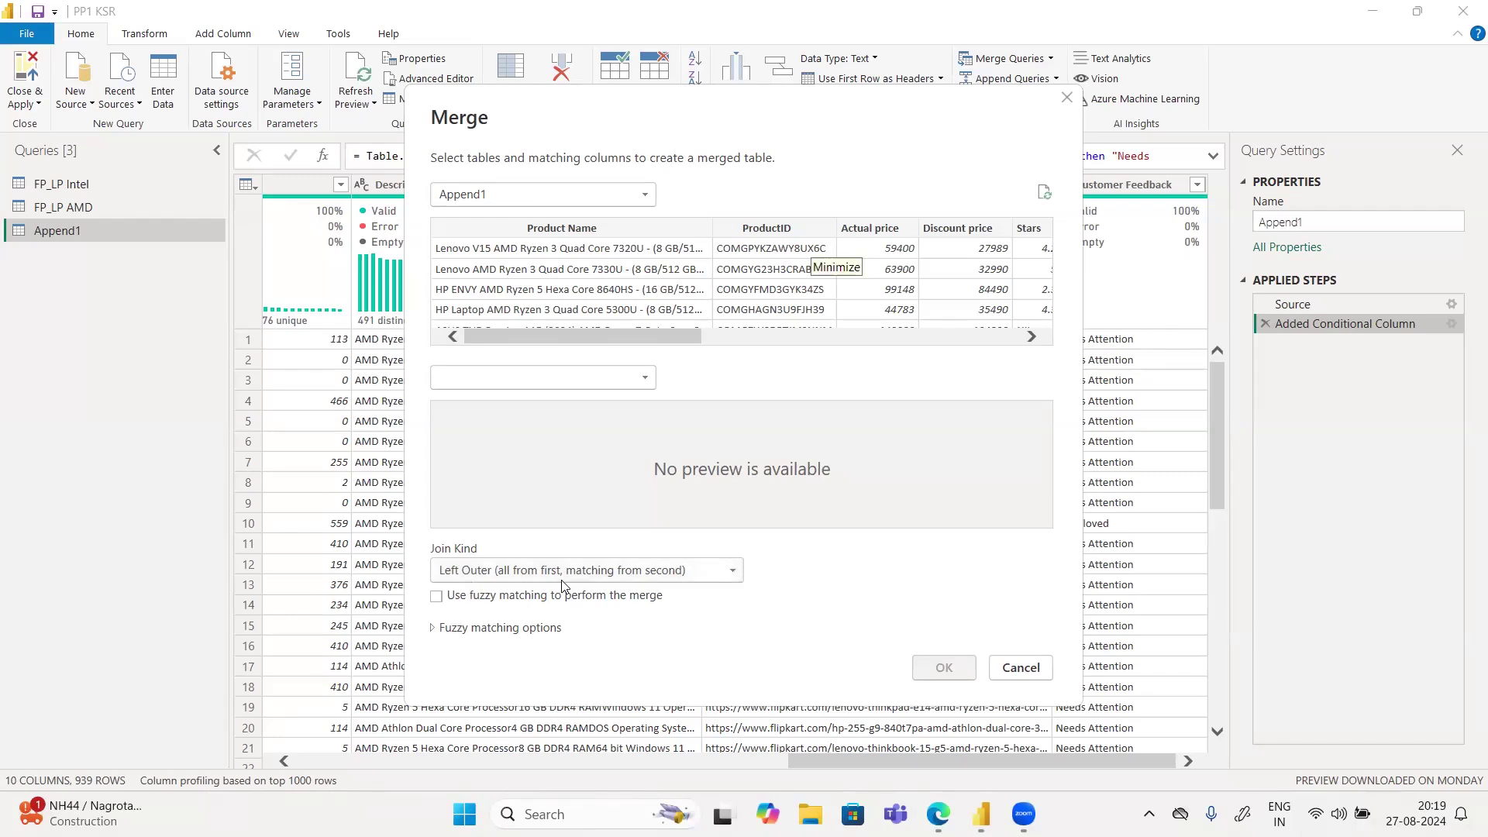
click(1067, 99)
Step: Start a manually entered table with two columns named Student ID and Student Name
mouse_move(269, 226)
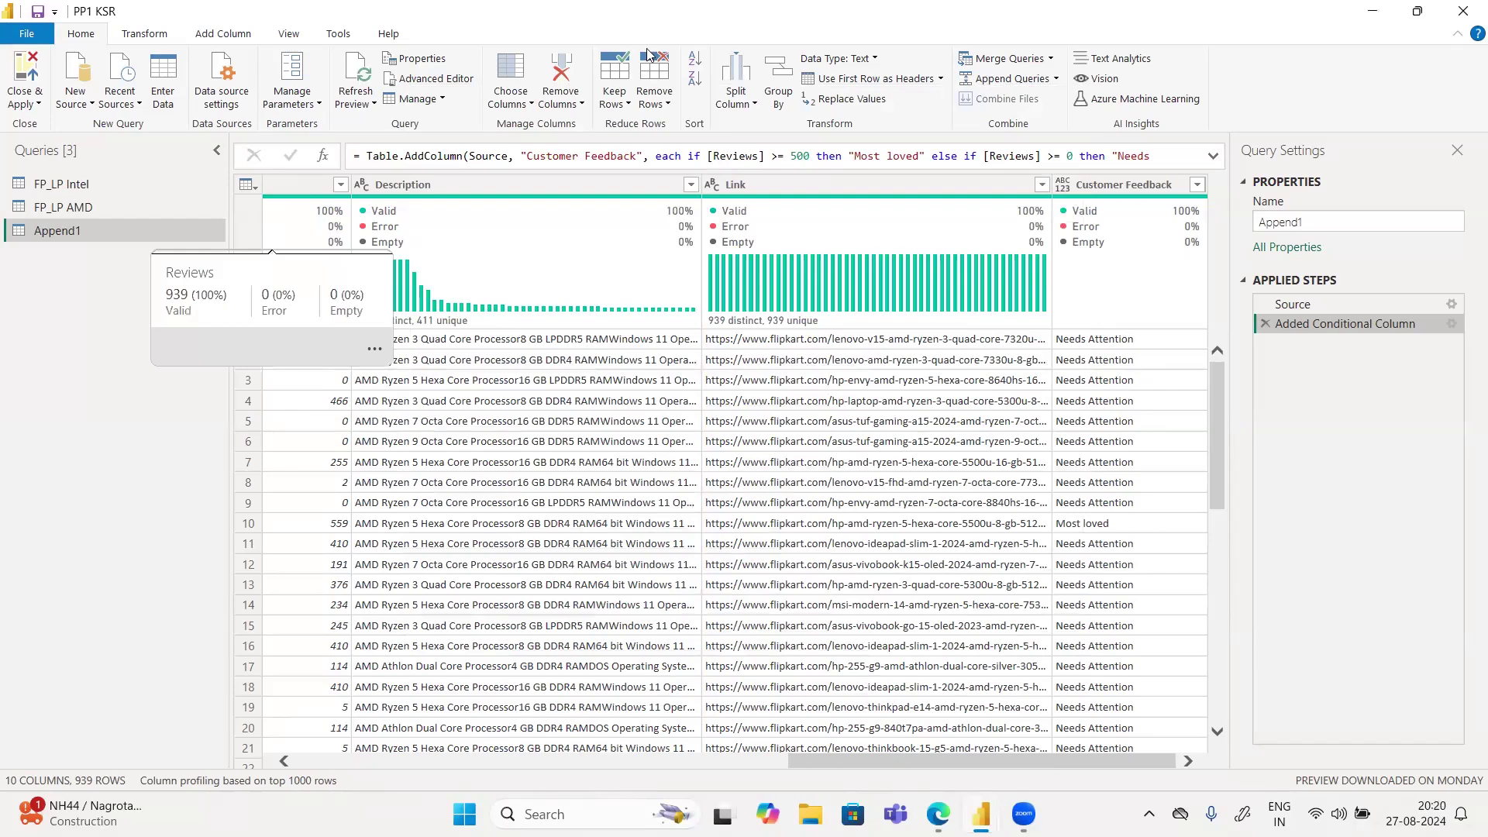
click(162, 100)
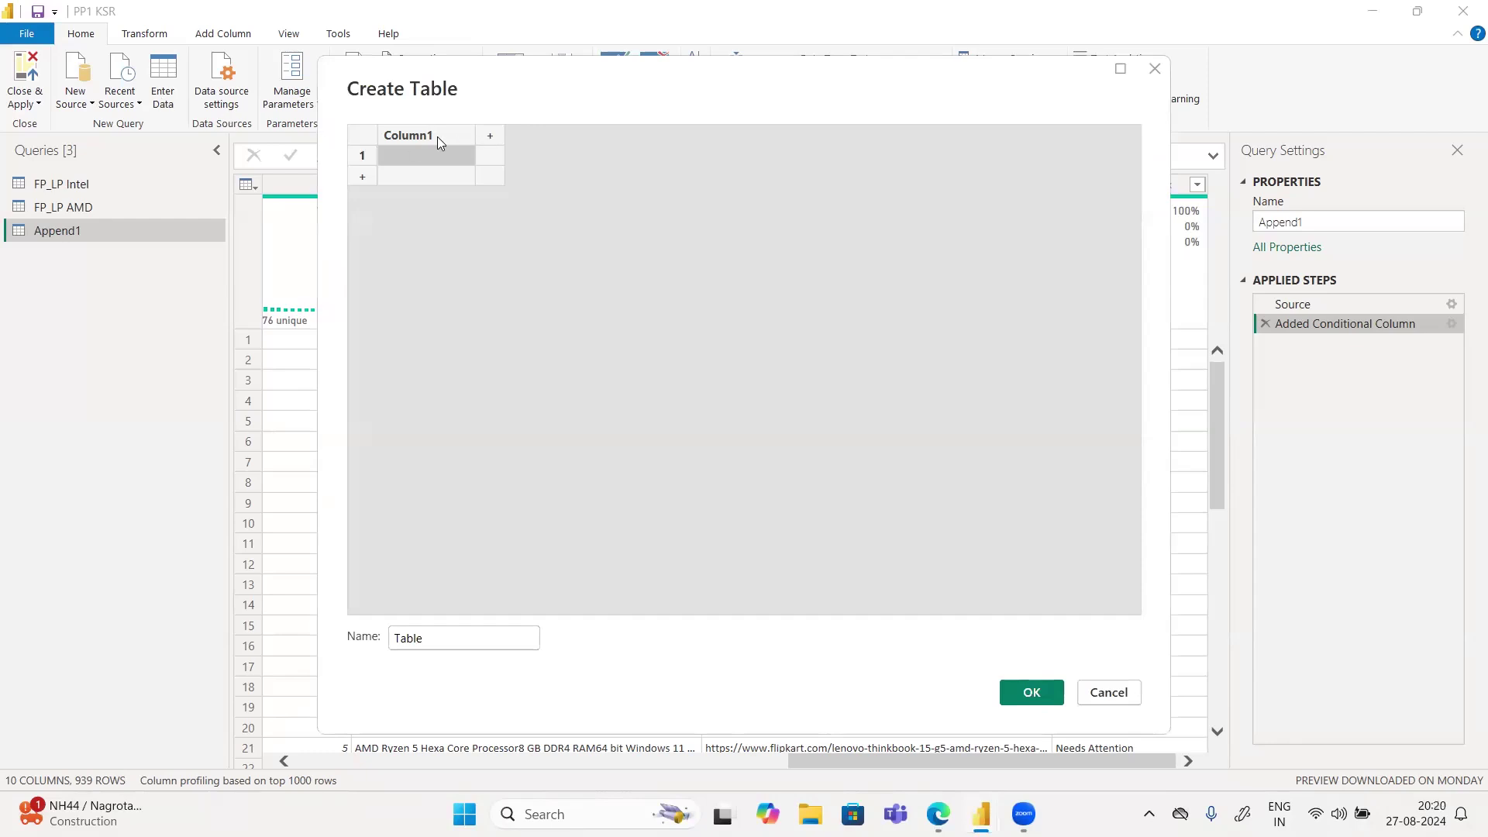
double_click(437, 137)
text(Student ID)
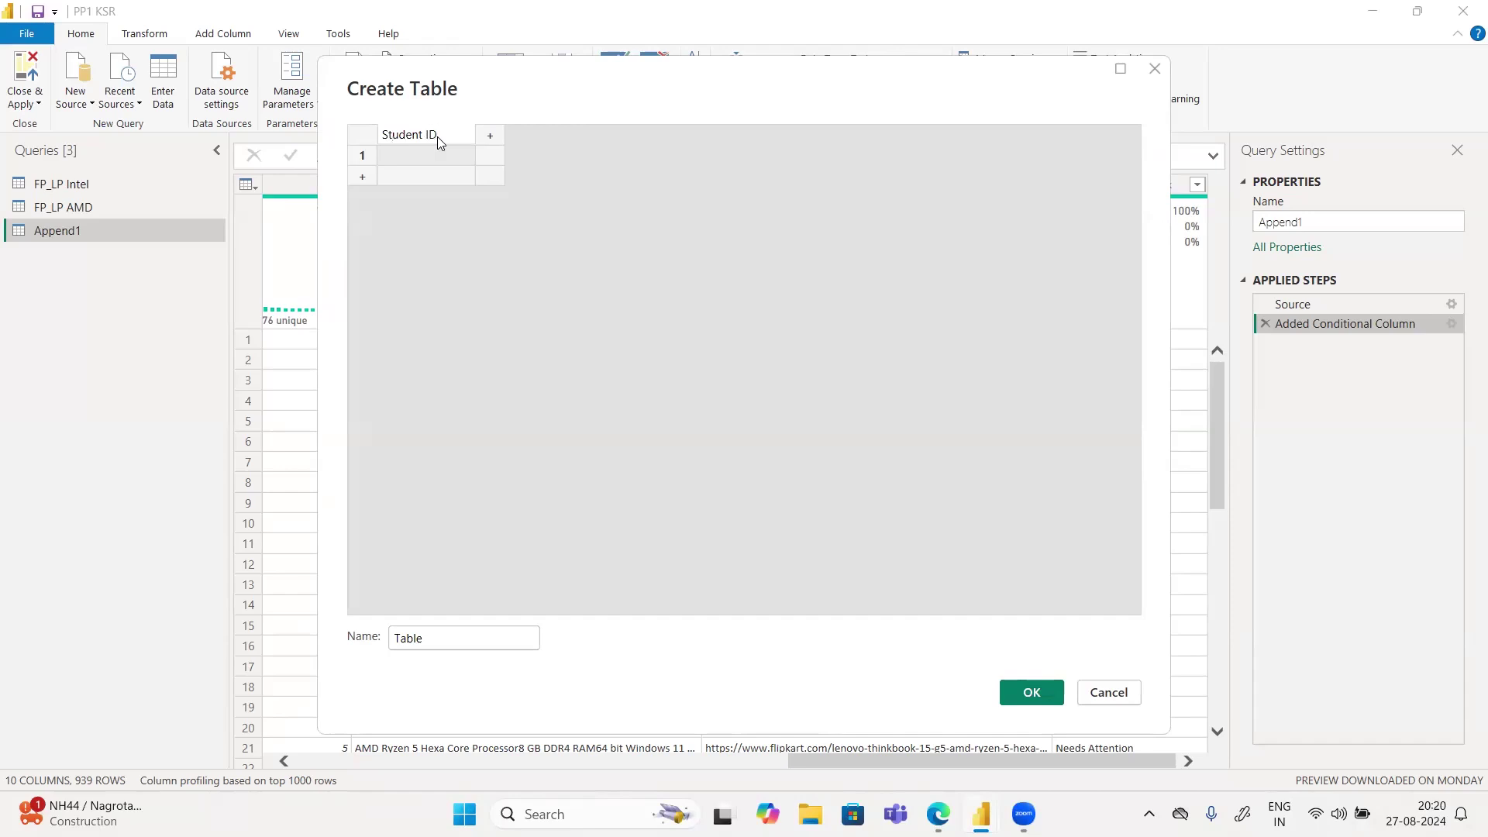
key(Tab)
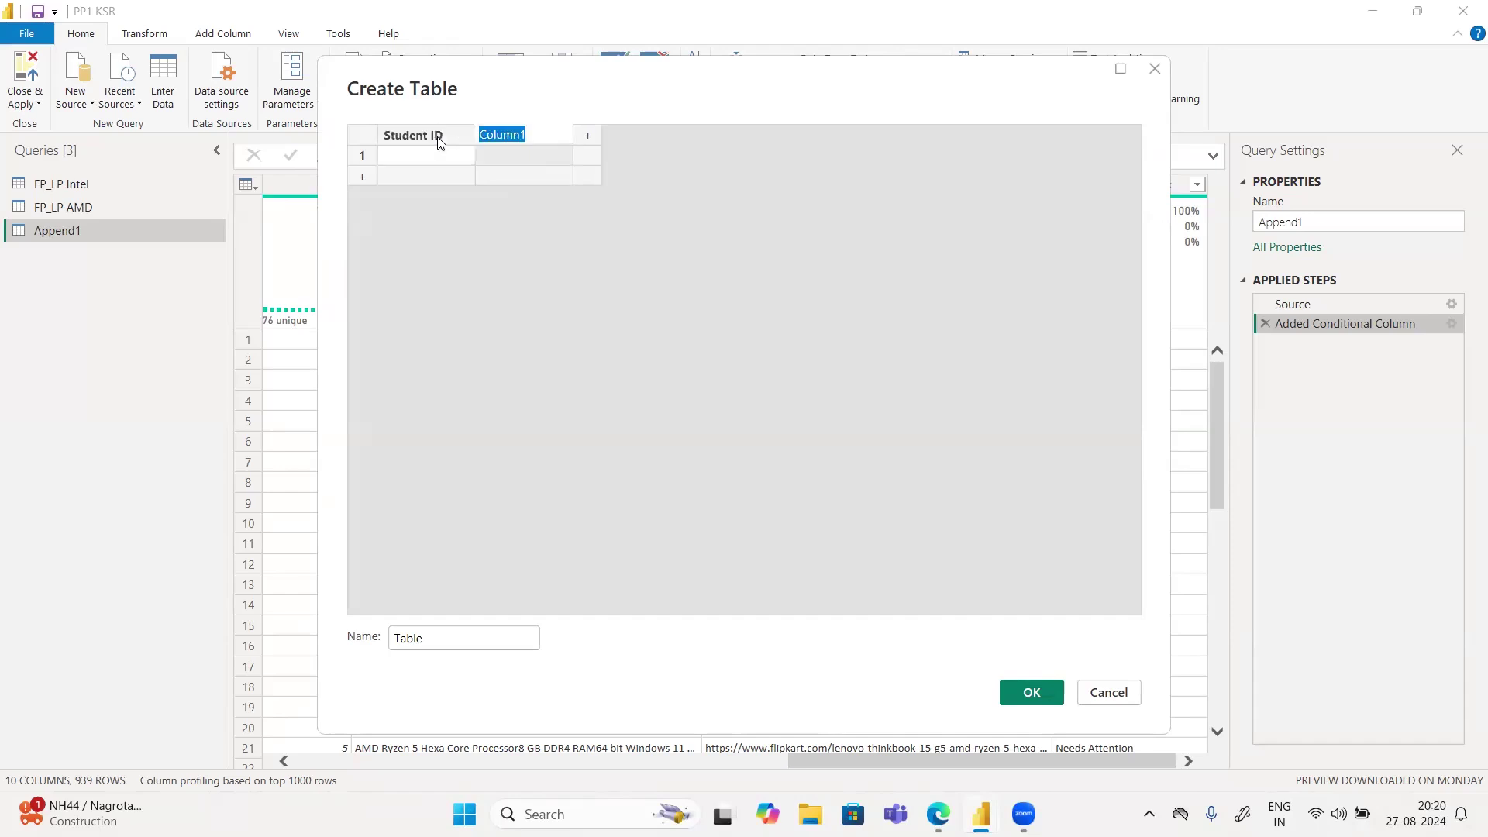
text(Student Name)
Step: Fill the first row of the new table with the first student's ID and name
click(417, 157)
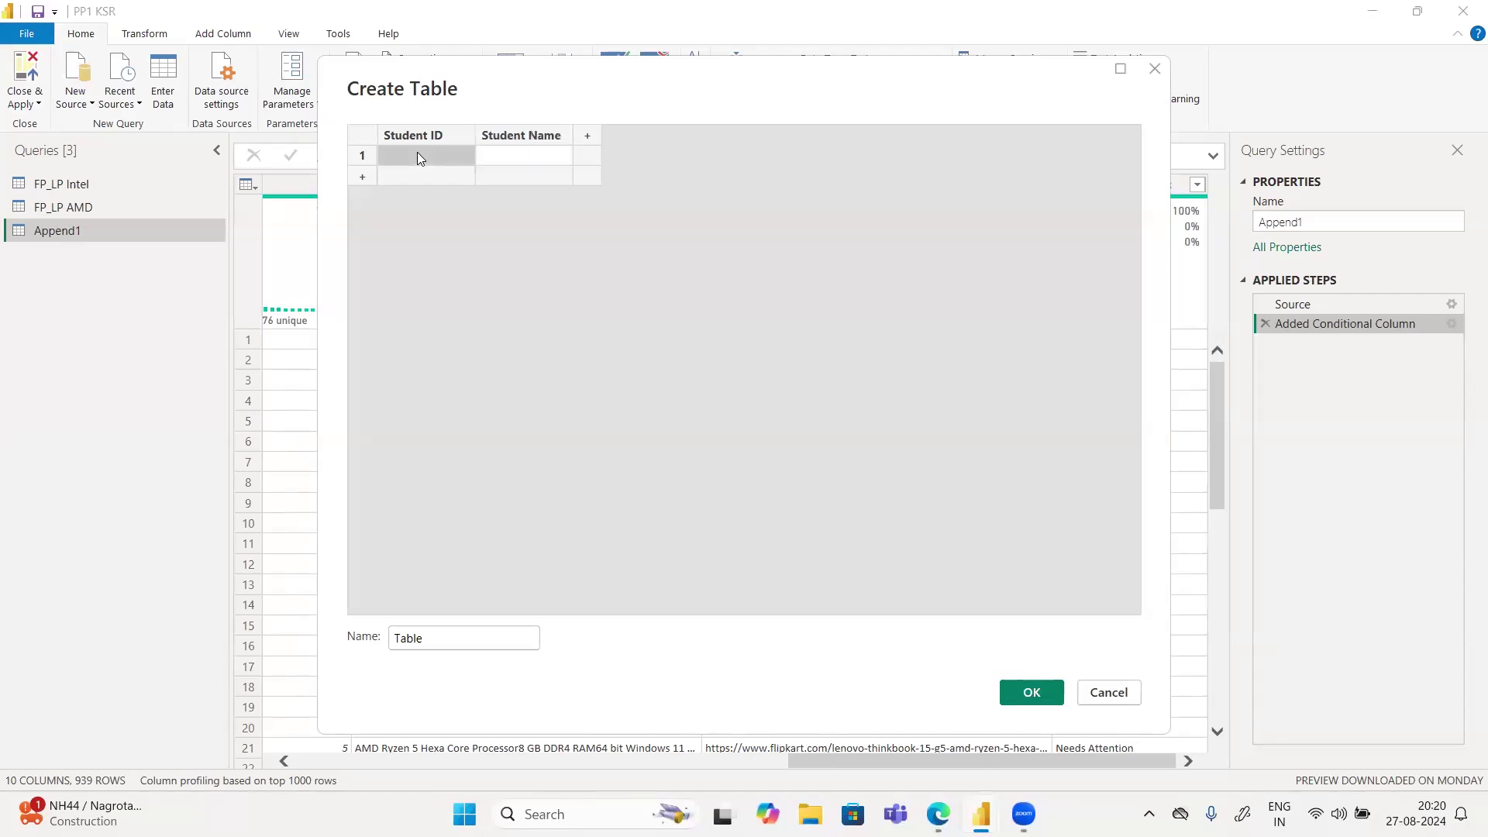
click(411, 157)
text(123)
key(Tab)
text(Miki)
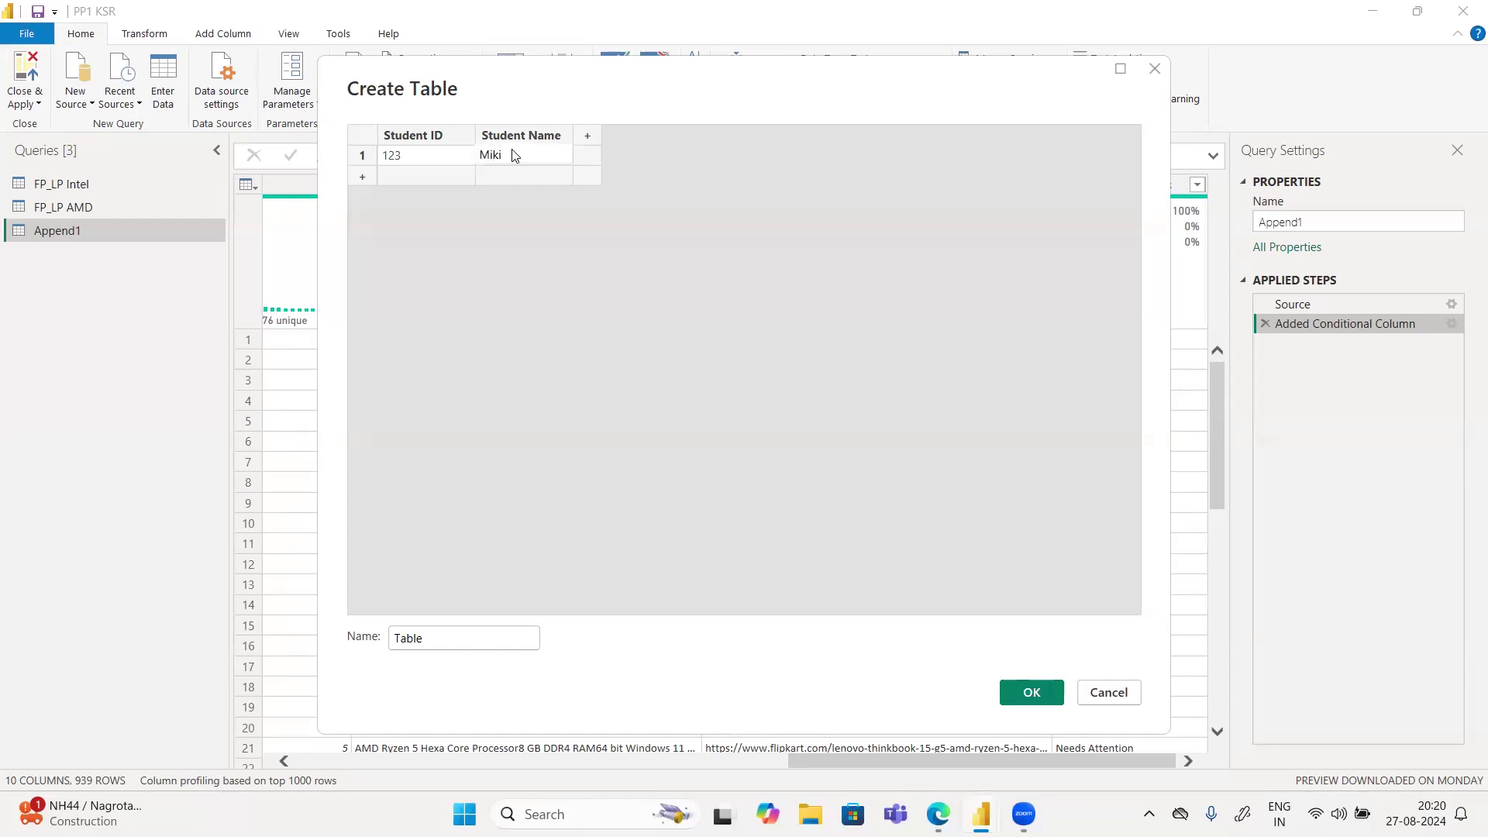
Step: Add a second row containing the next student's ID and name
click(360, 176)
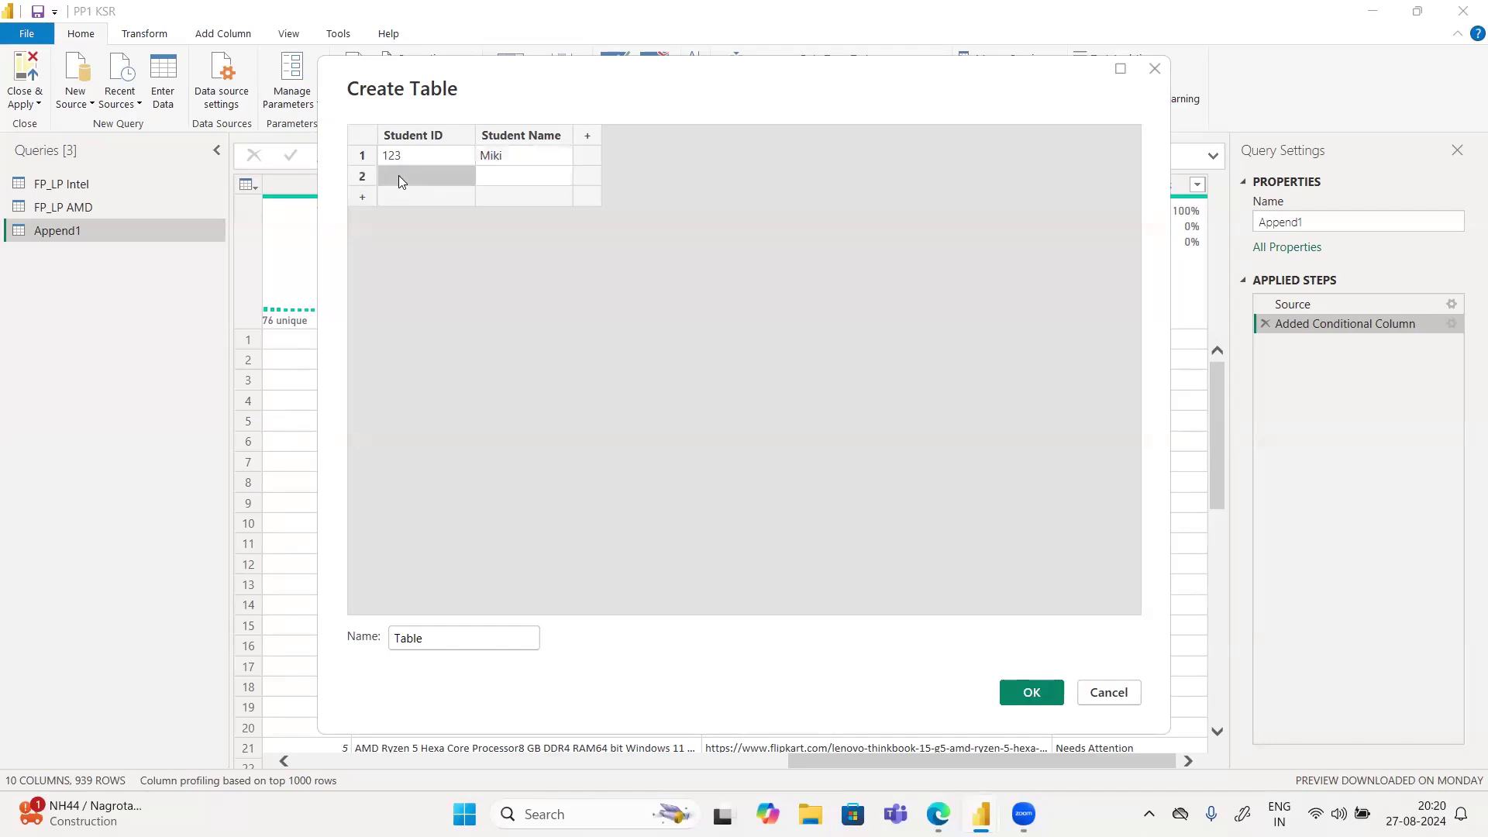
click(398, 175)
text(456)
key(Tab)
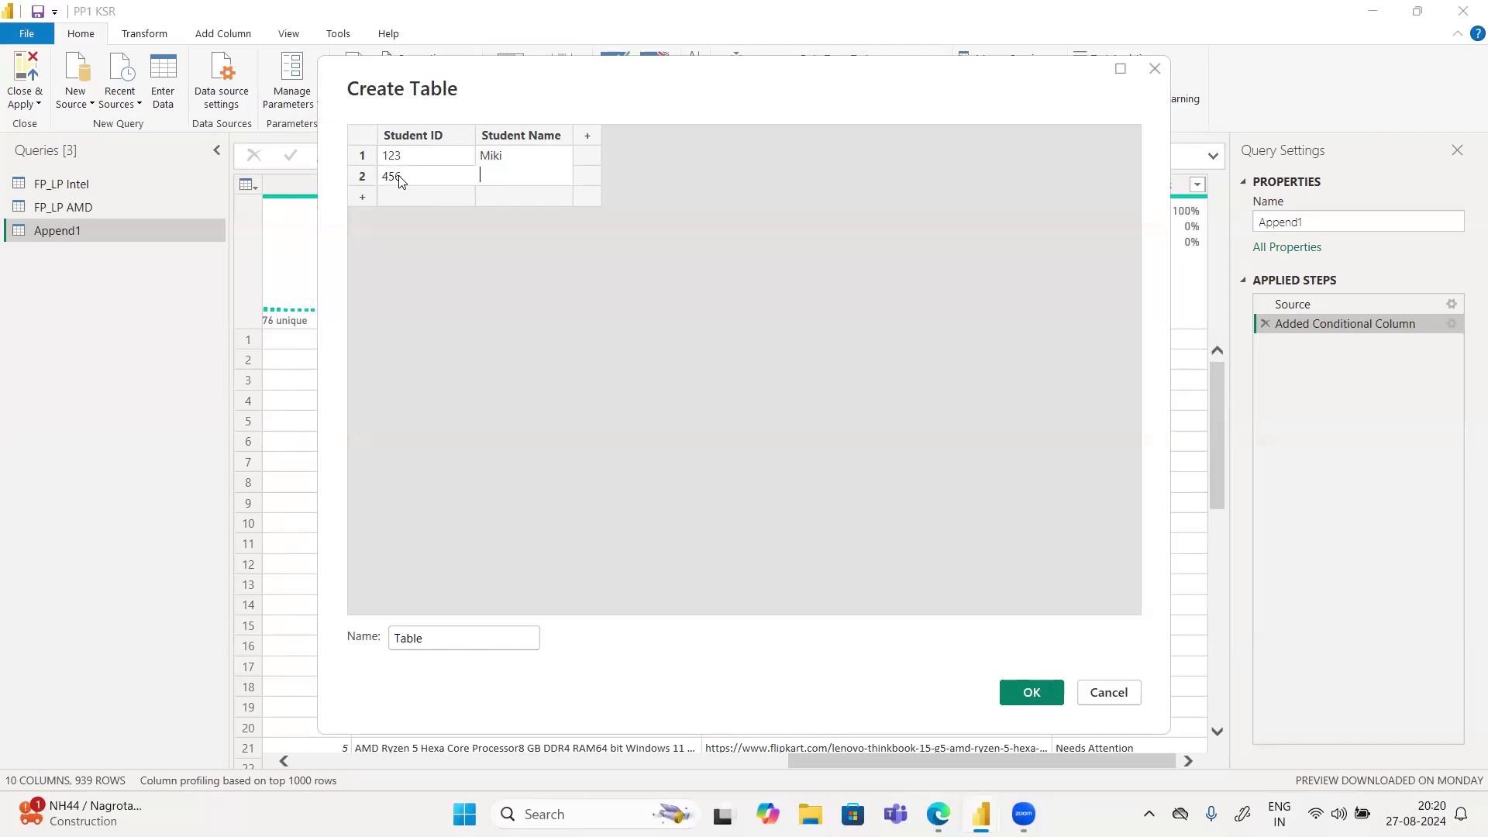
text(Surs)
key(BackSpace)
text(esh)
Step: Add a third and a fourth row, each with a student's ID and name
key(Tab)
text(345)
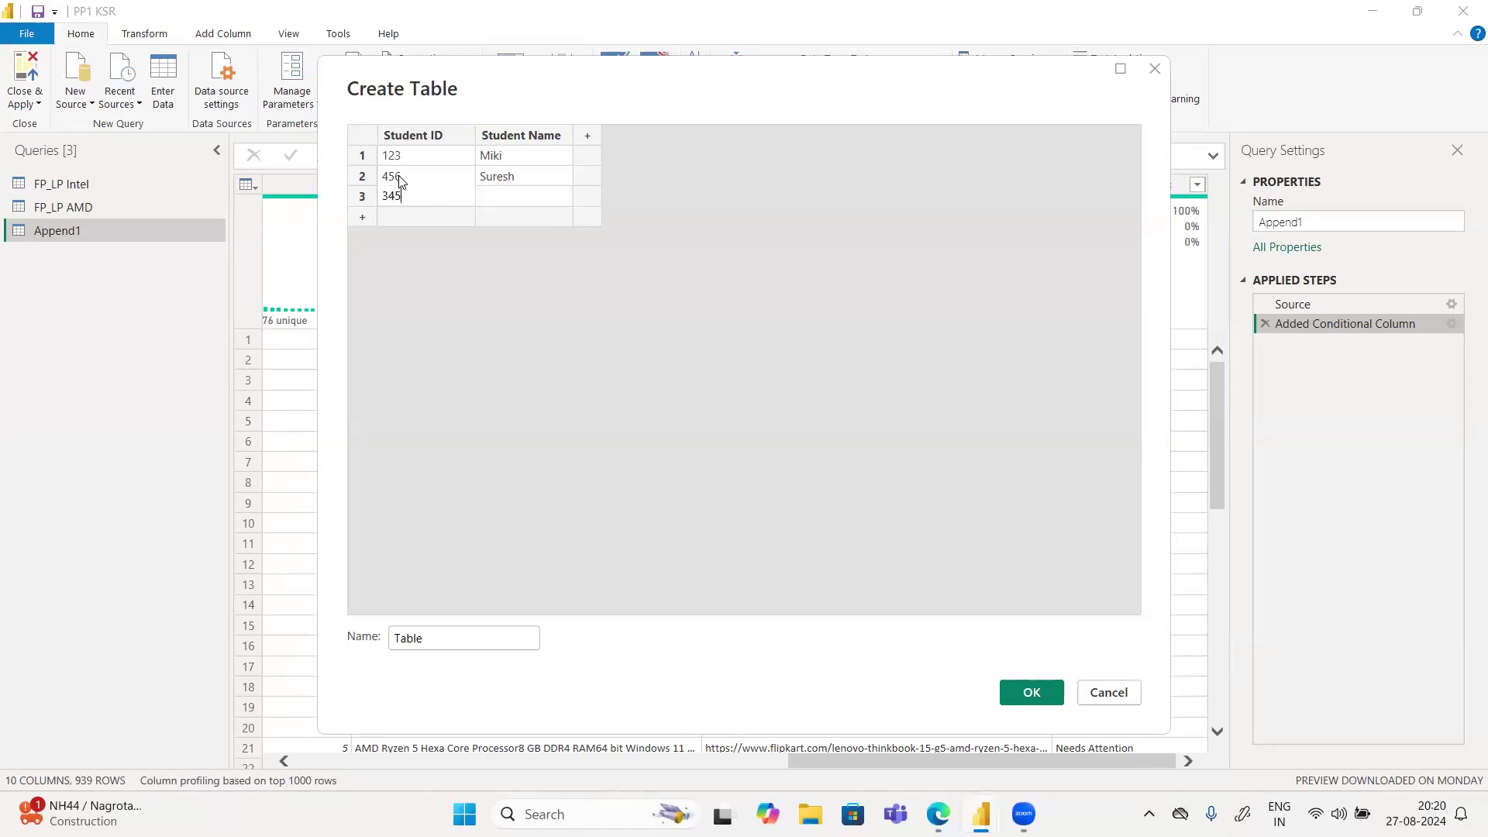
key(Tab)
text(Indrajit)
key(Tab)
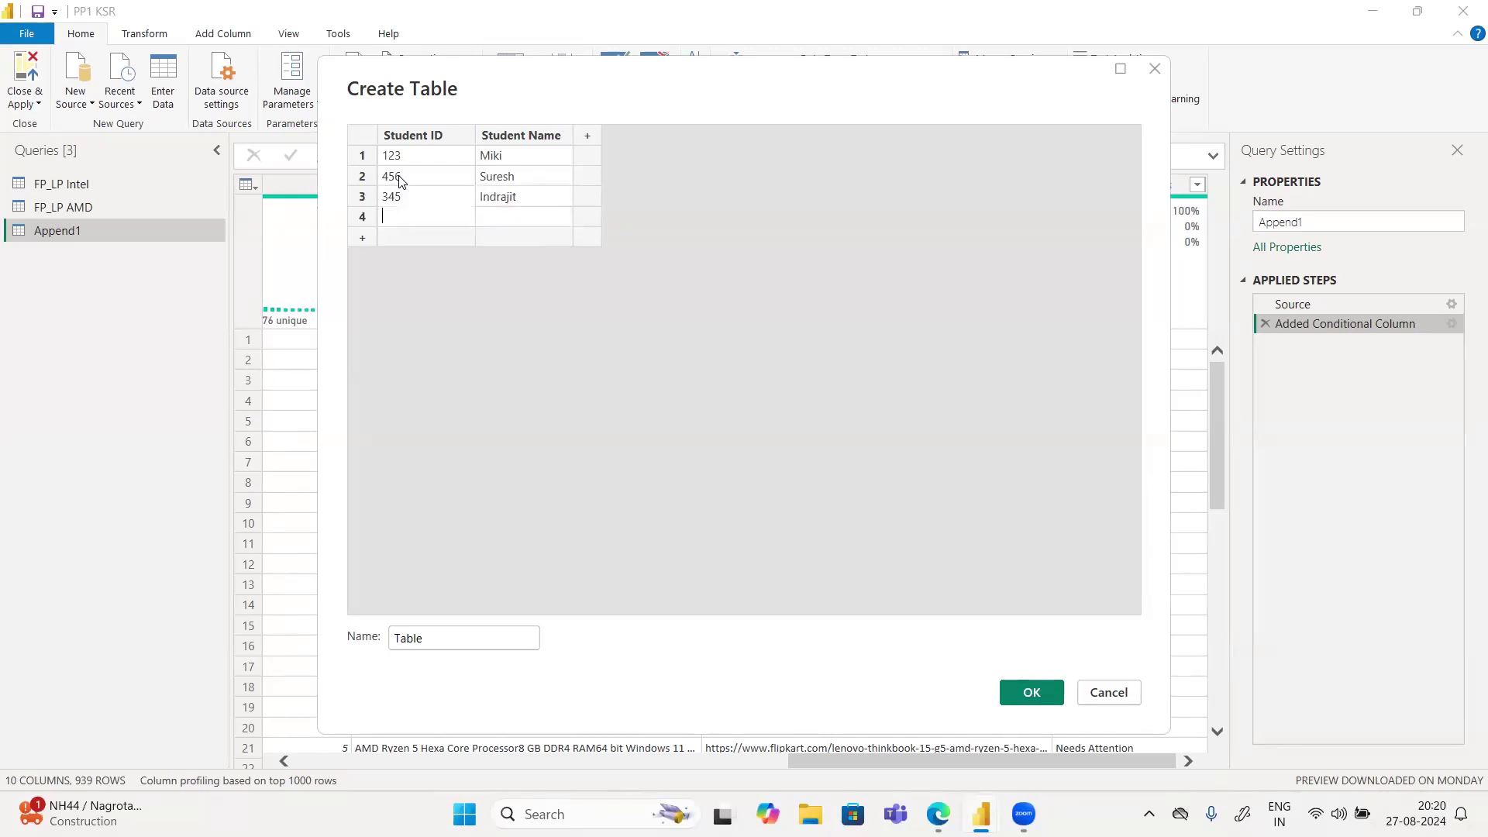
text(789)
key(Tab)
text(Brajesh)
click(385, 94)
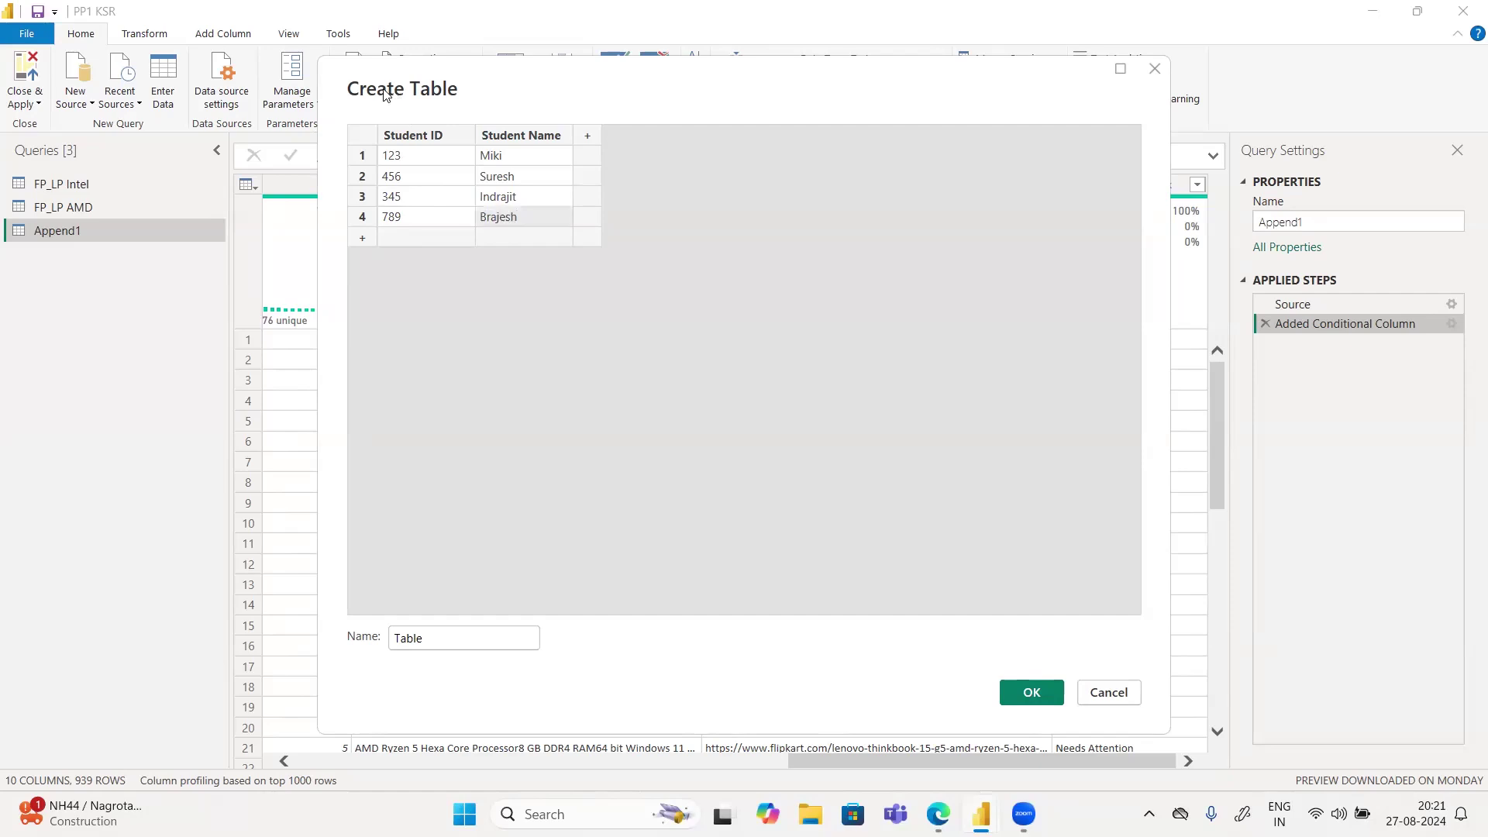
Step: Name the new table Table A and create it
click(431, 643)
double_click(413, 649)
key(BackSpace)
text(T)
key(BackSpace)
text(Table A)
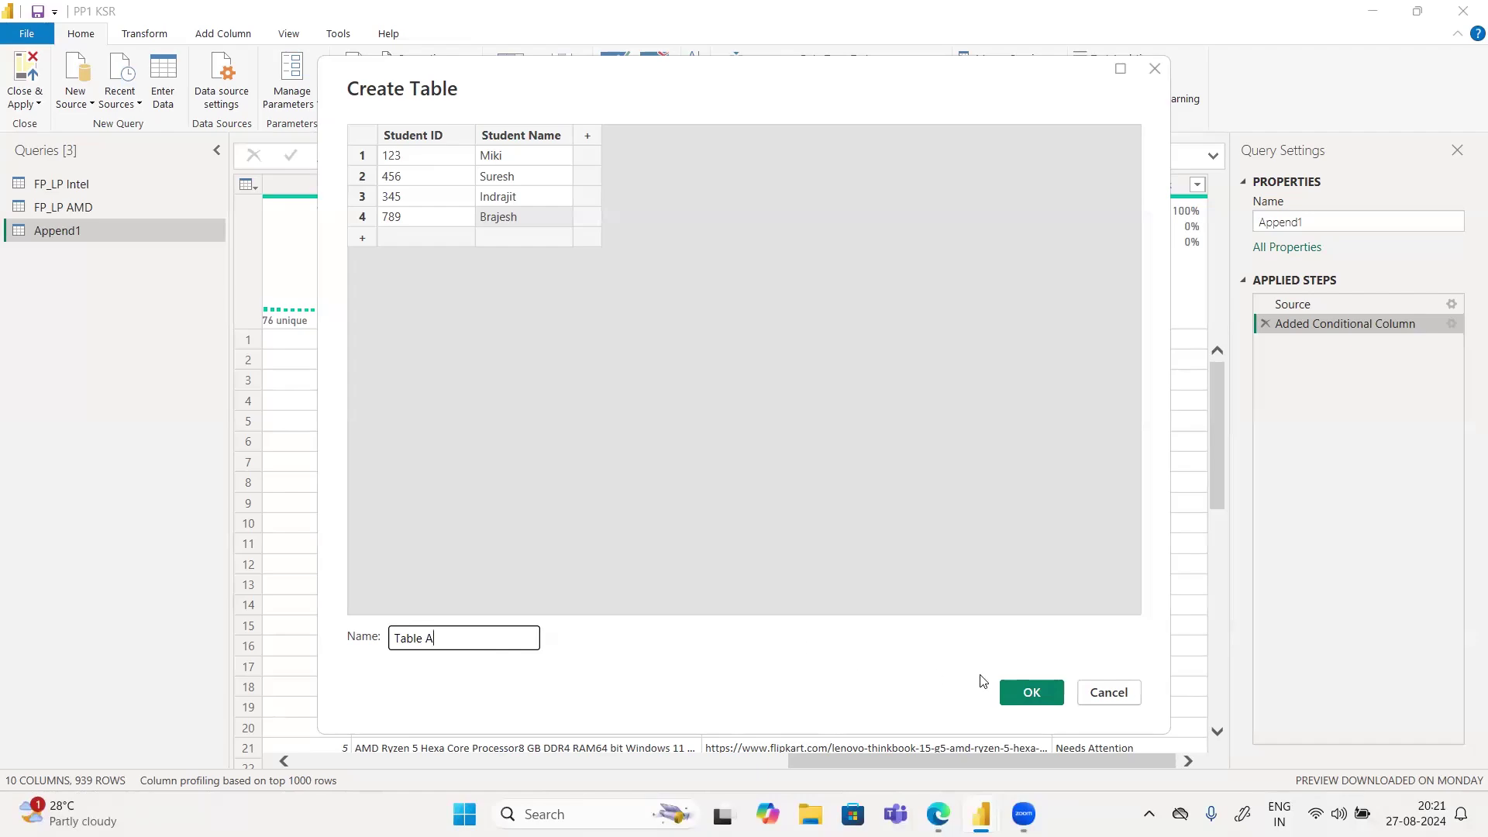
click(1030, 691)
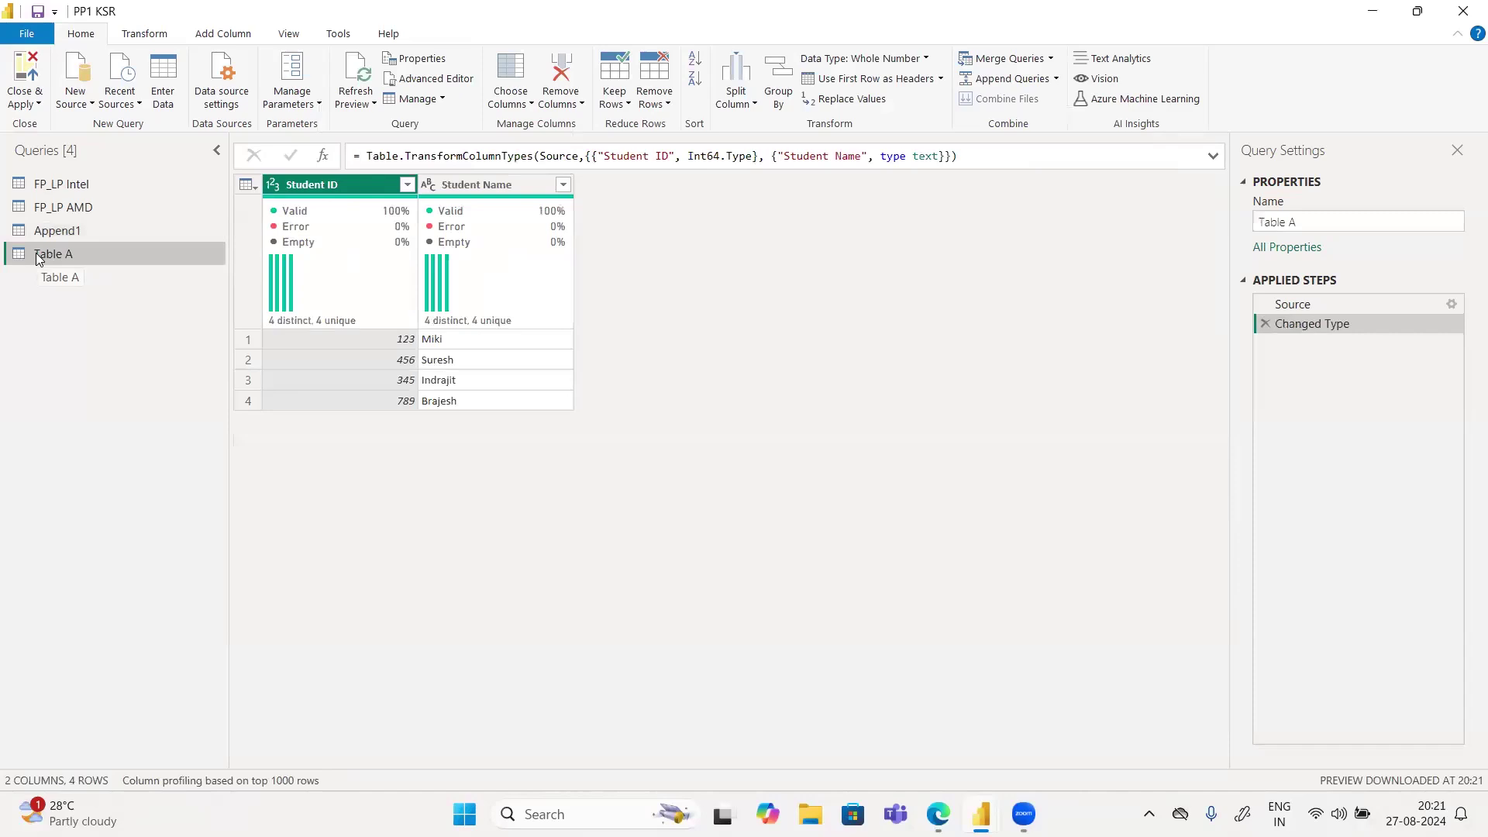
Step: Start another manually entered table with Student ID and Student Name columns, keeping Table A's rows in view
click(163, 83)
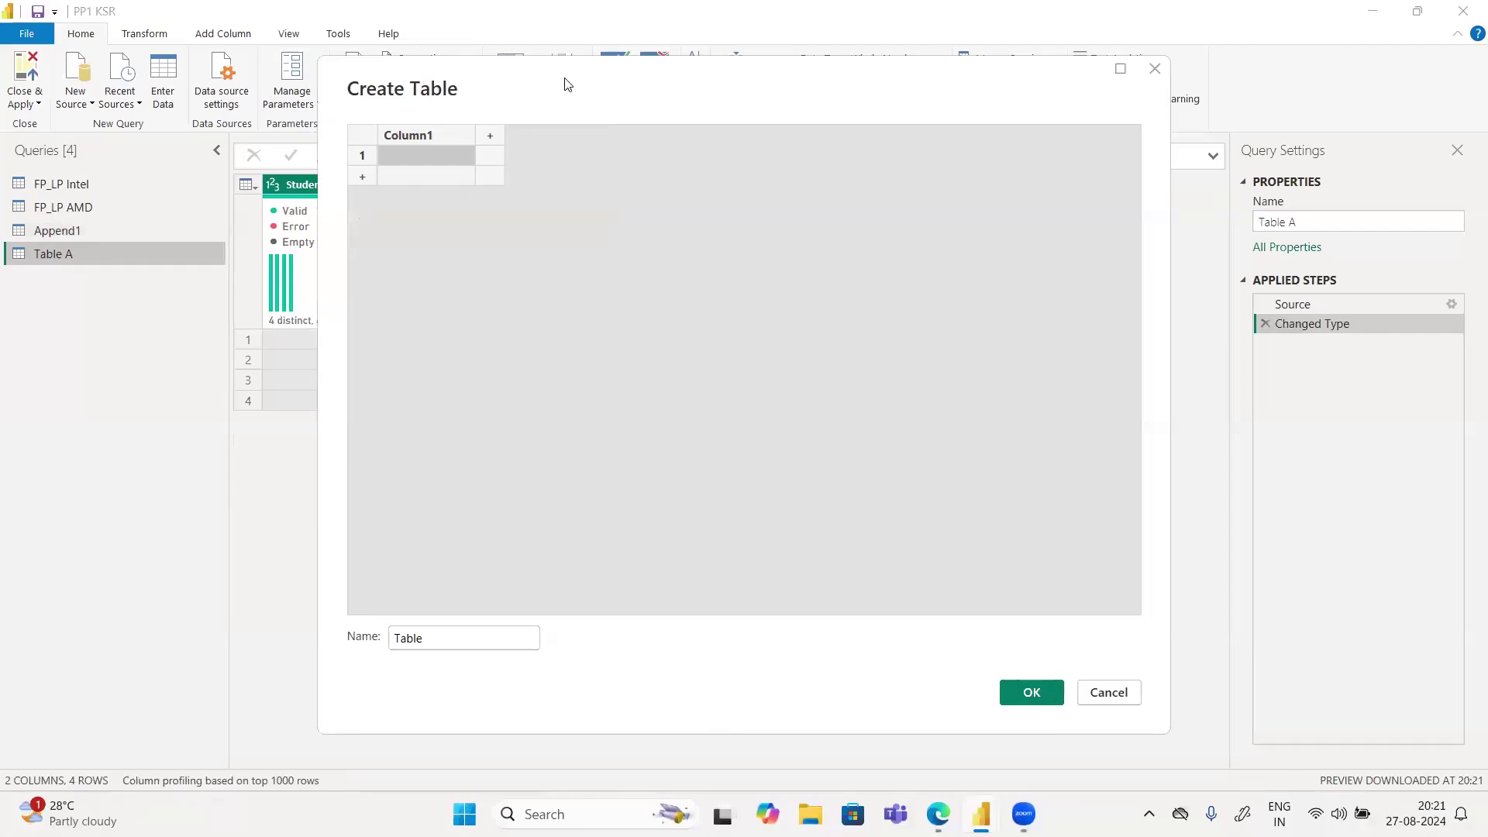
drag(567, 83, 824, 150)
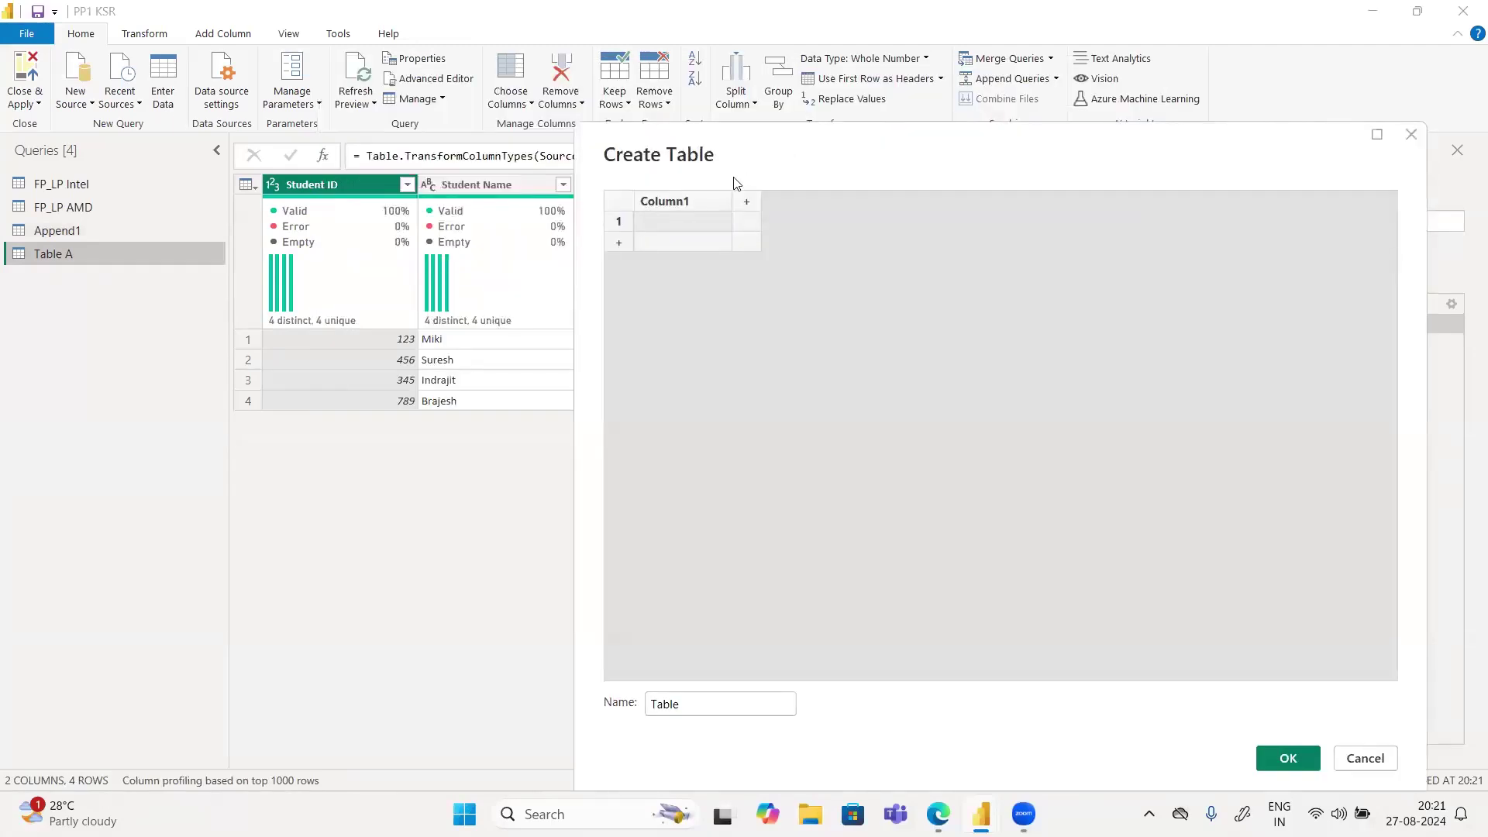
double_click(667, 203)
text(Student ID)
key(Tab)
text(Student )
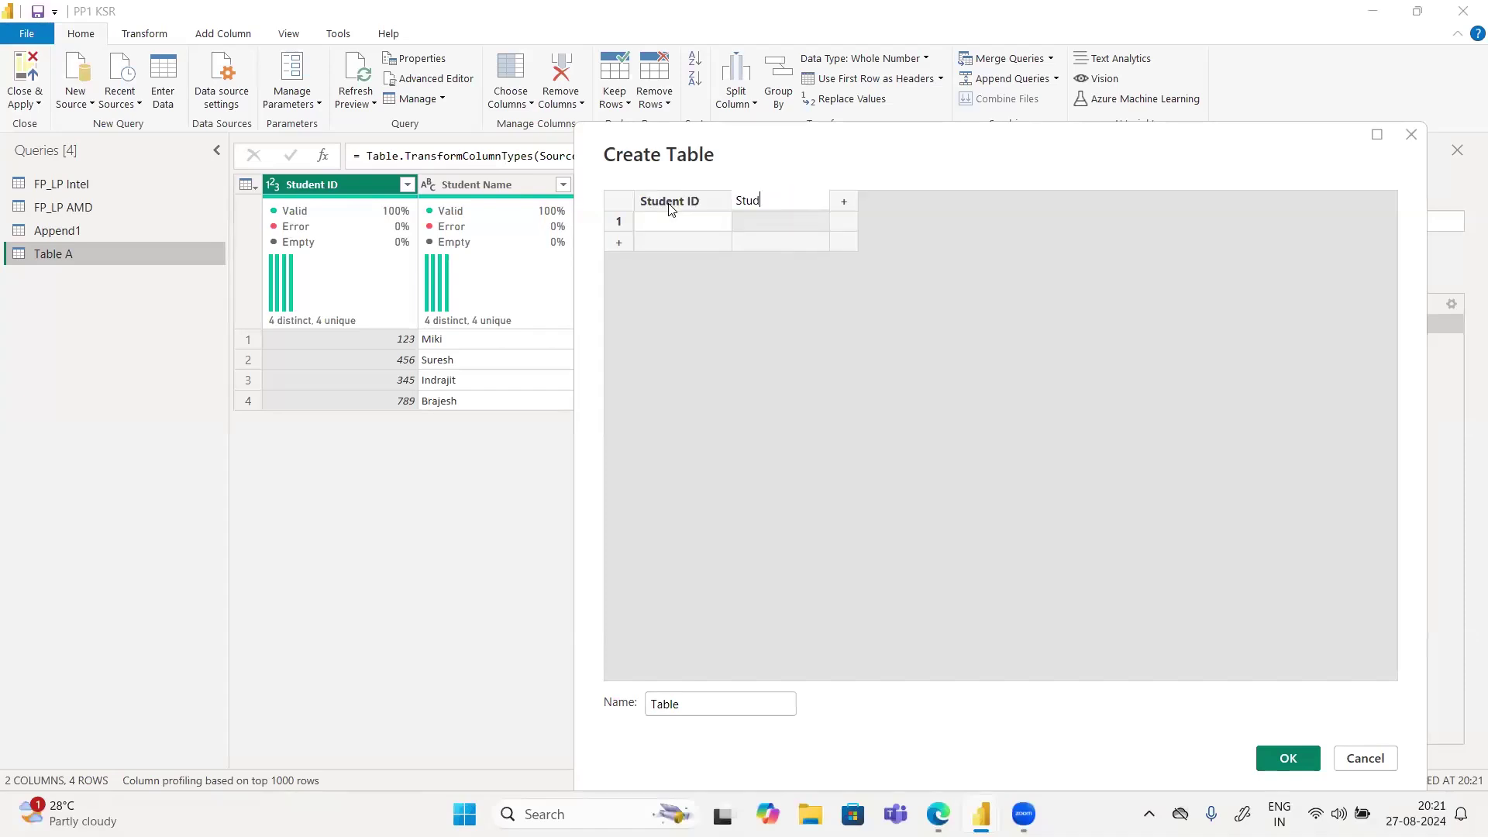
text(Name)
Step: Enter the same student ID and name as Table A's first row in the second table's first row
click(660, 225)
click(660, 225)
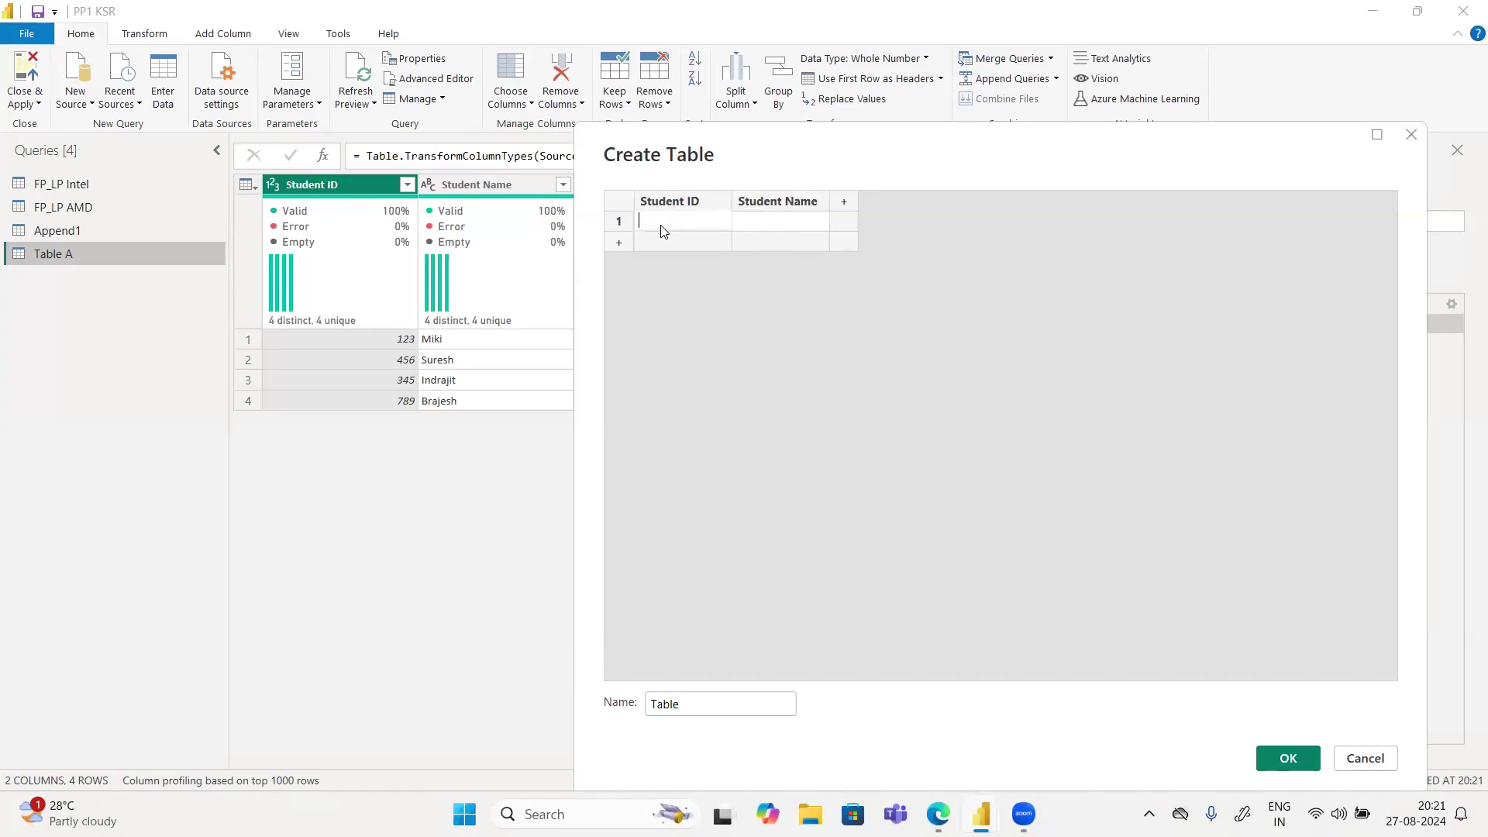
text(123)
key(Tab)
text(Miki)
click(844, 201)
right_click(860, 203)
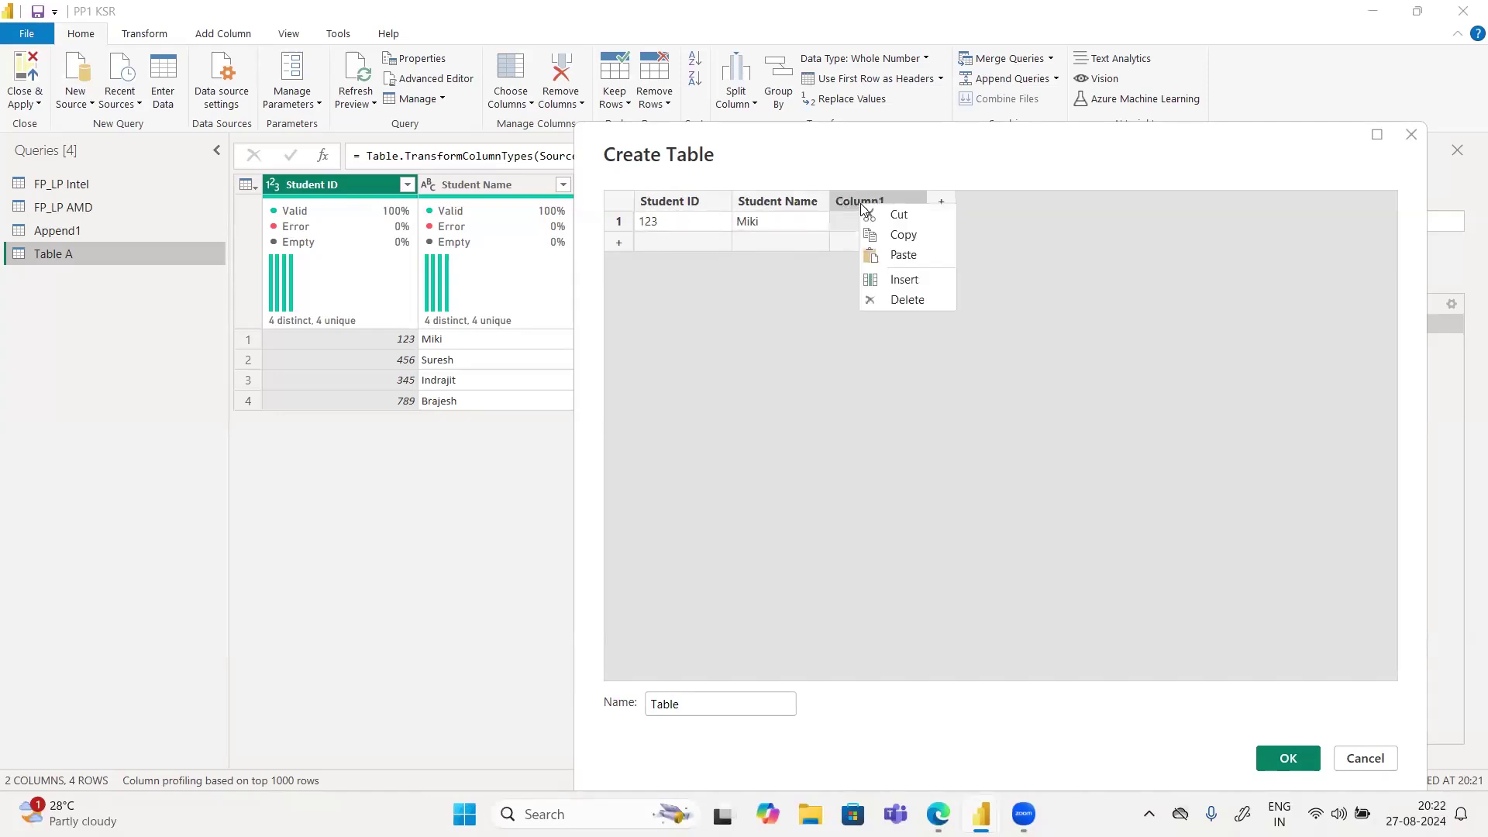
click(889, 302)
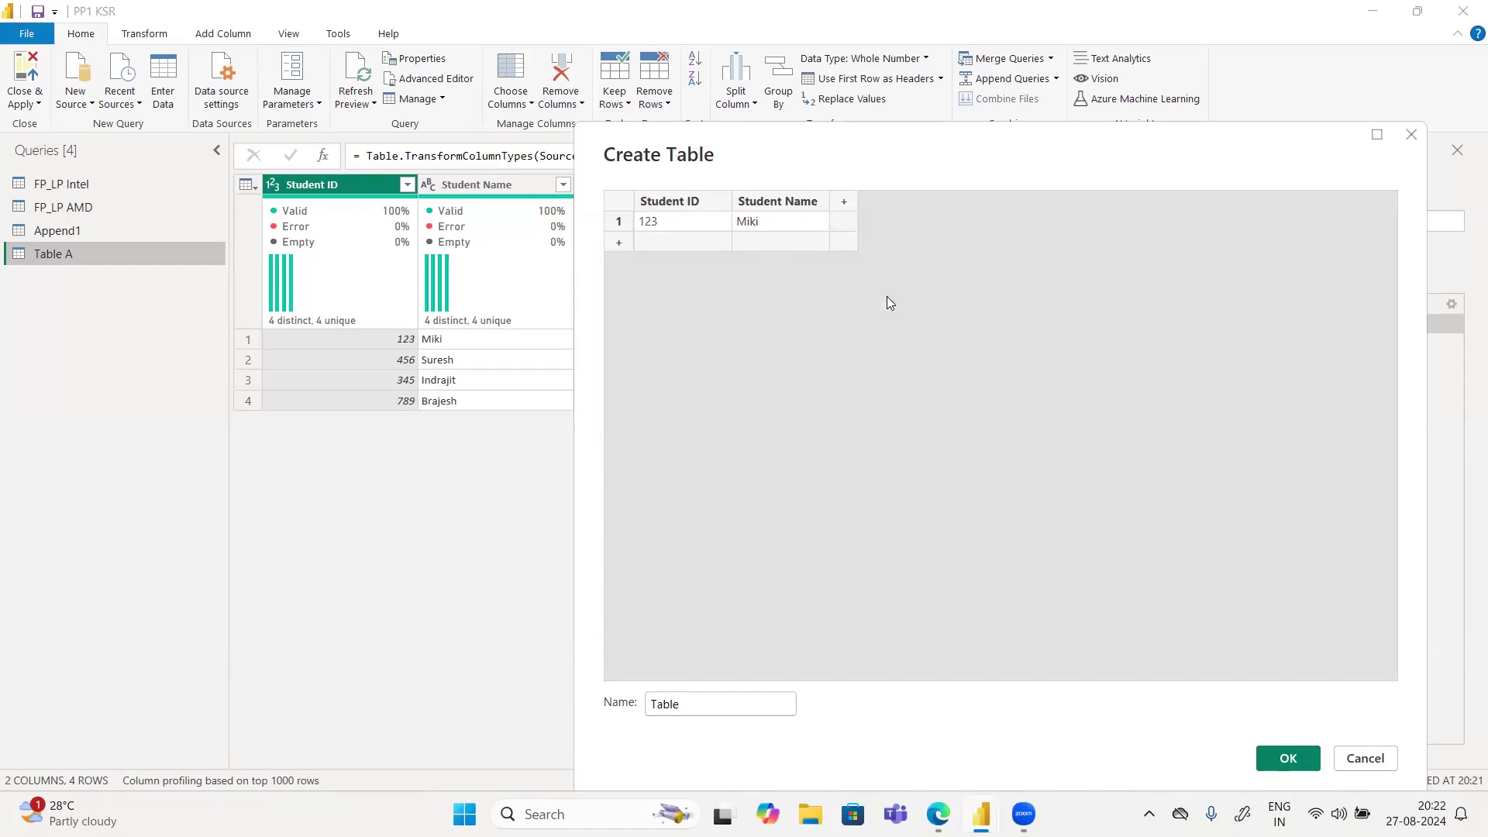
Step: Insert a second row in the second table with a new student's ID and name
click(617, 243)
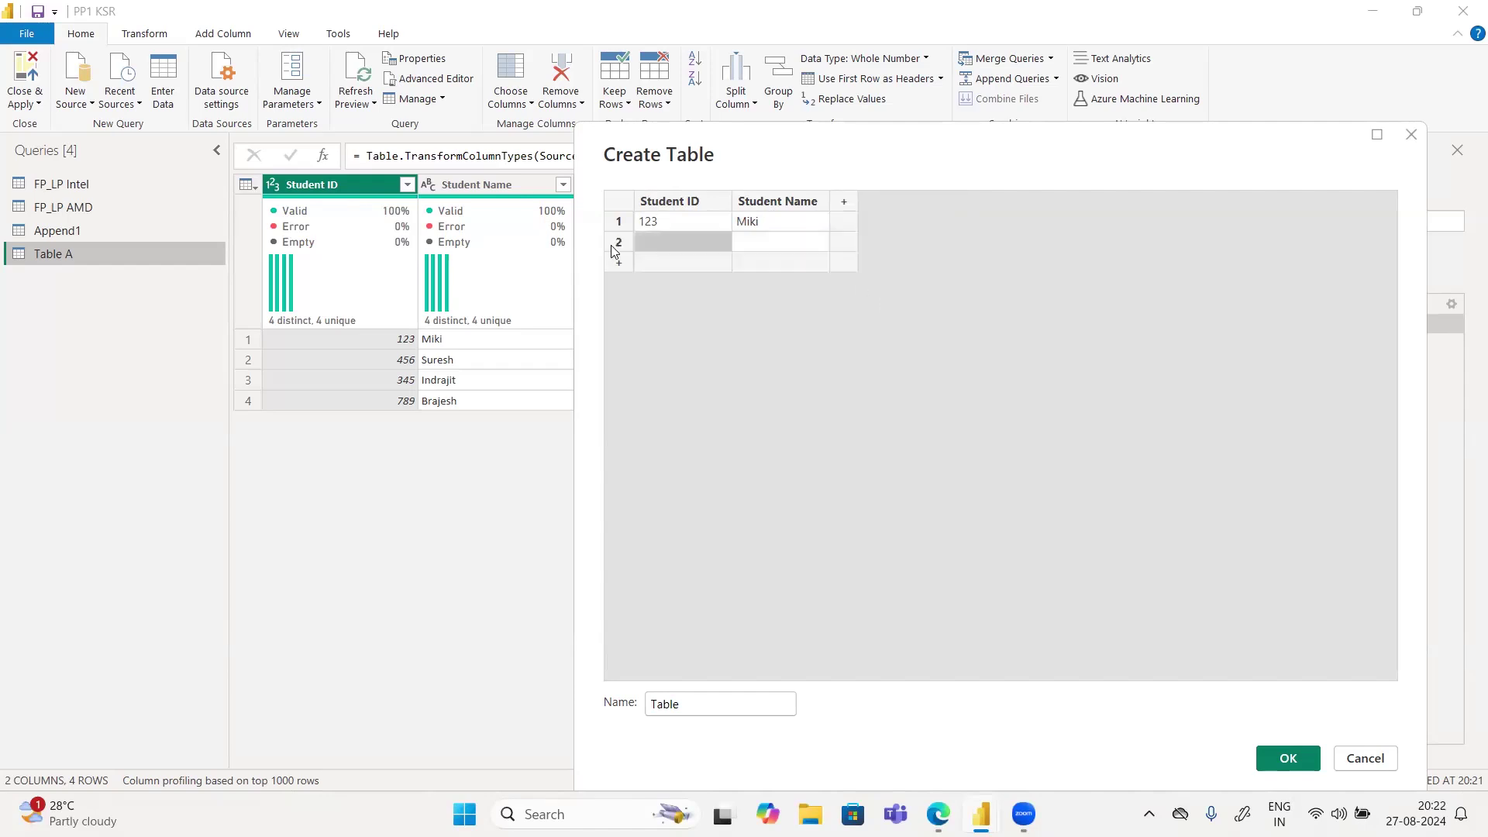
click(655, 246)
text(765)
key(Tab)
text(Sunitha)
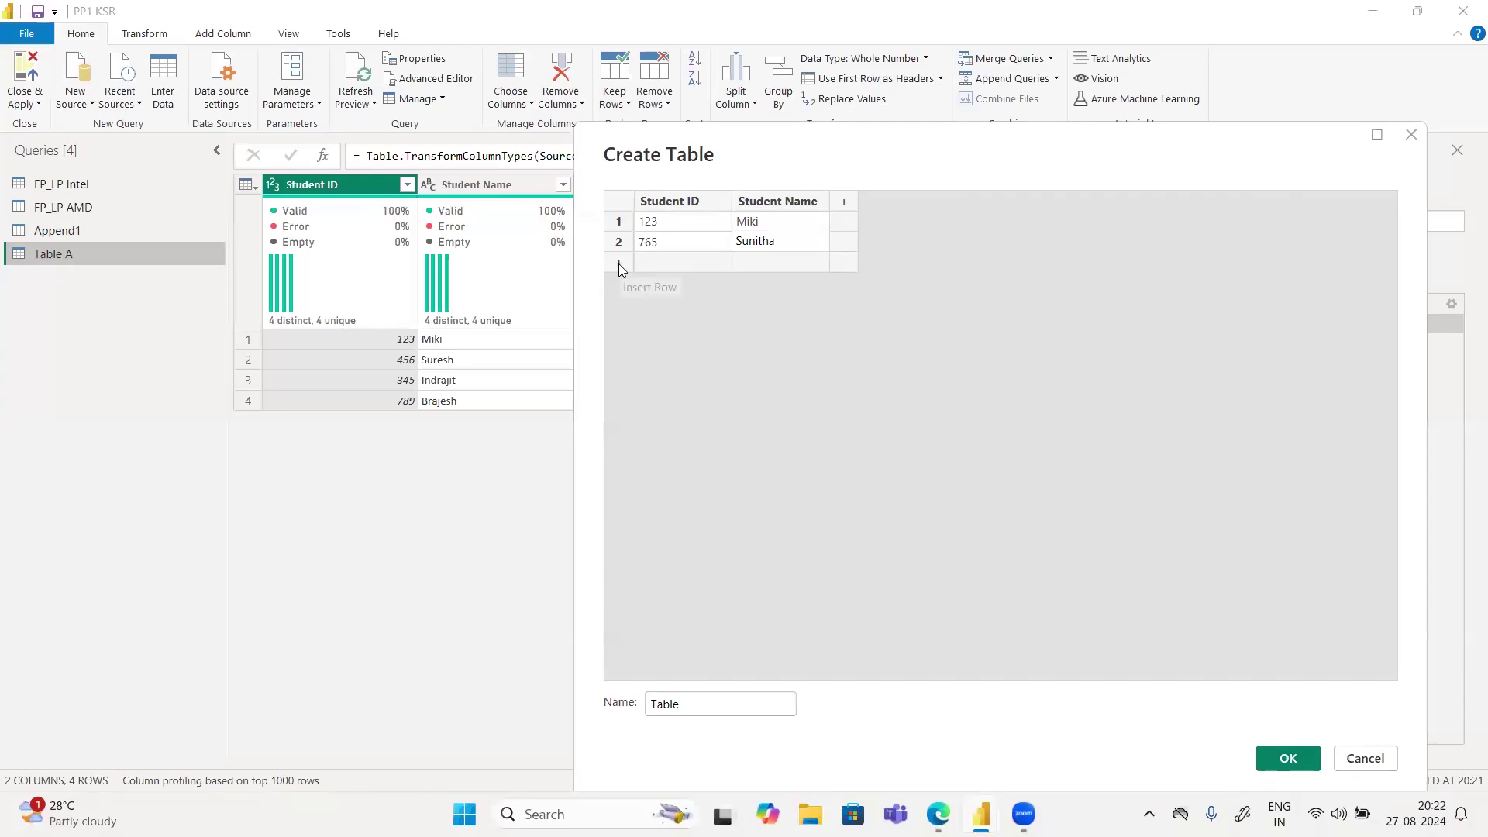
Step: Insert a third row in the second table with another new student's ID and name
click(618, 264)
click(649, 263)
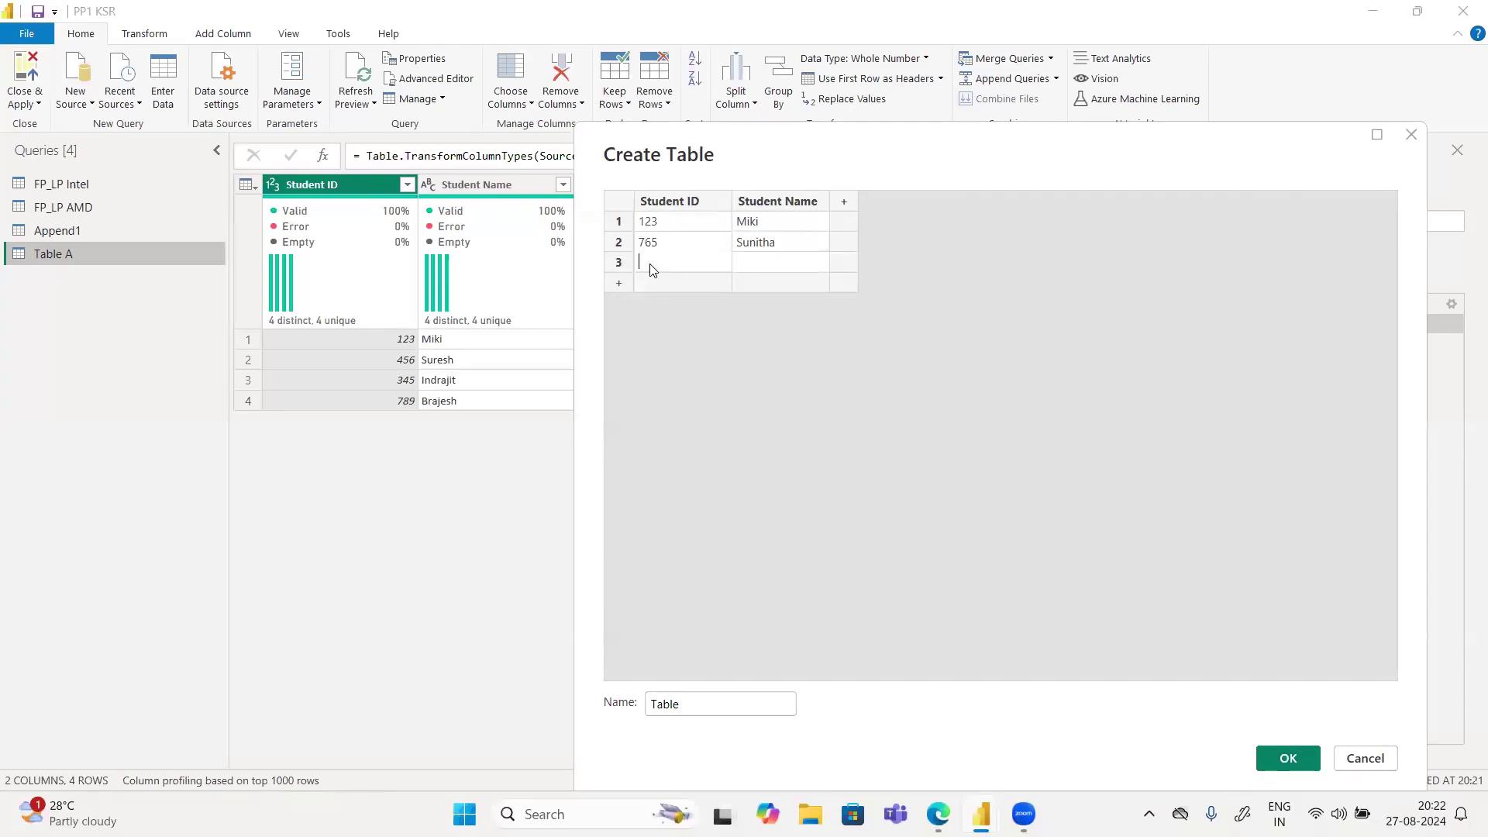
text(987)
key(Tab)
text(Sur)
key(BackSpace)
text(a)
key(BackSpace)
text(uraj)
Step: Add a fourth row to the second table with the same student ID and name as Table A's last row
click(619, 283)
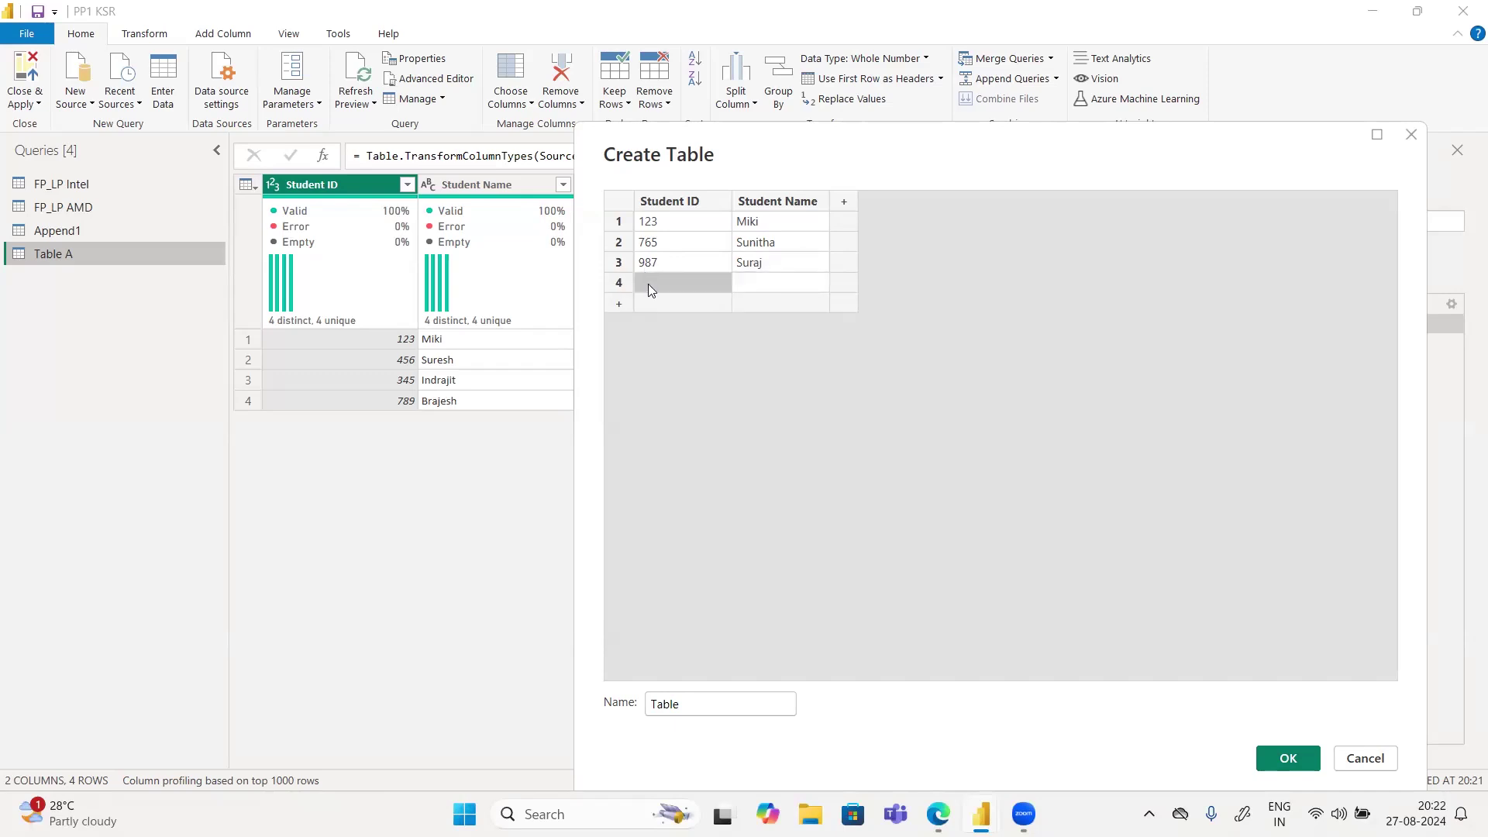
click(649, 289)
text(789)
key(Tab)
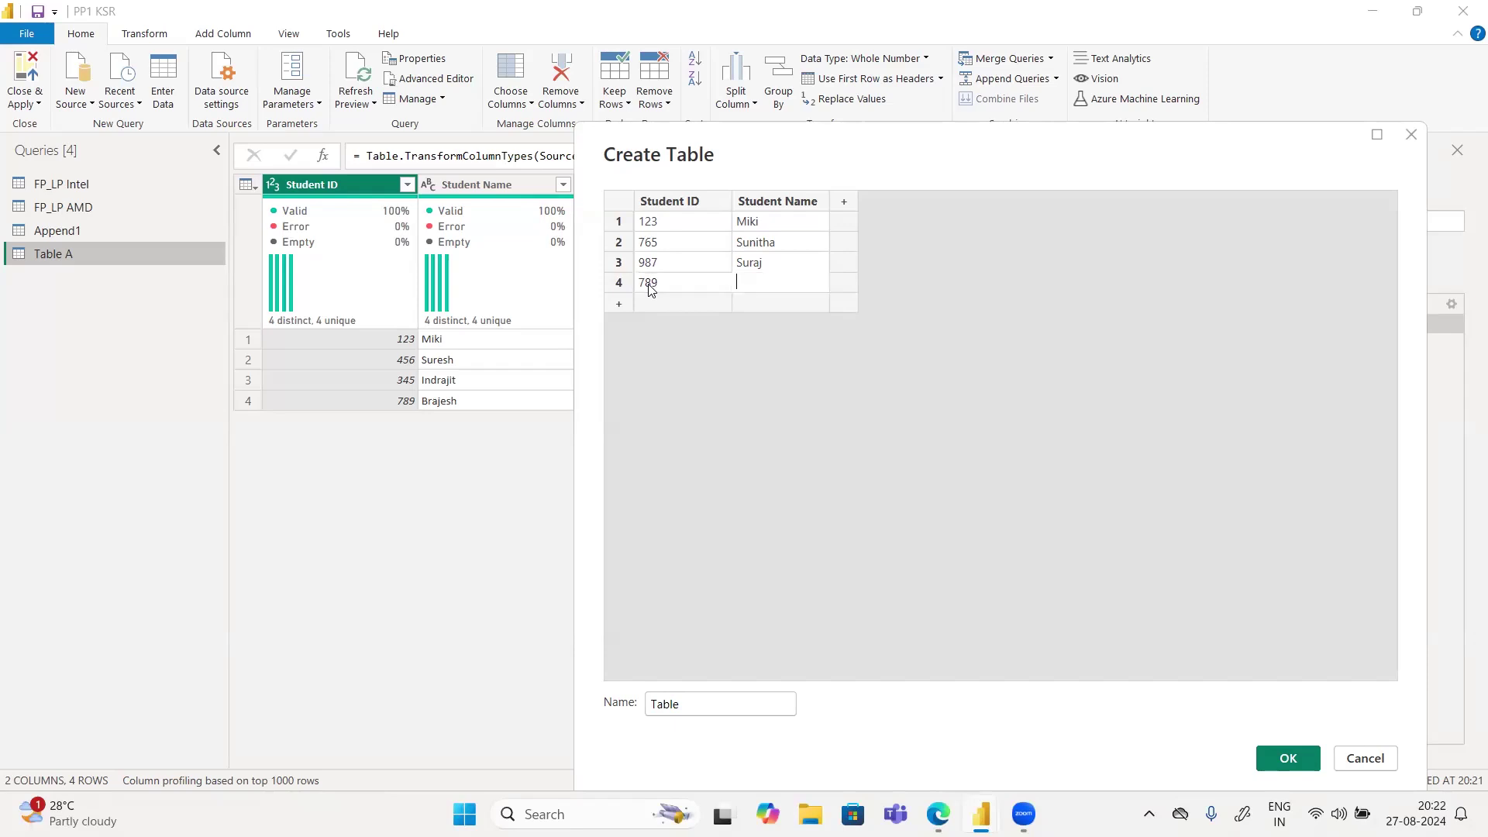
text(Brajesh)
Step: Name the new table Table B and create it
click(688, 704)
text(B)
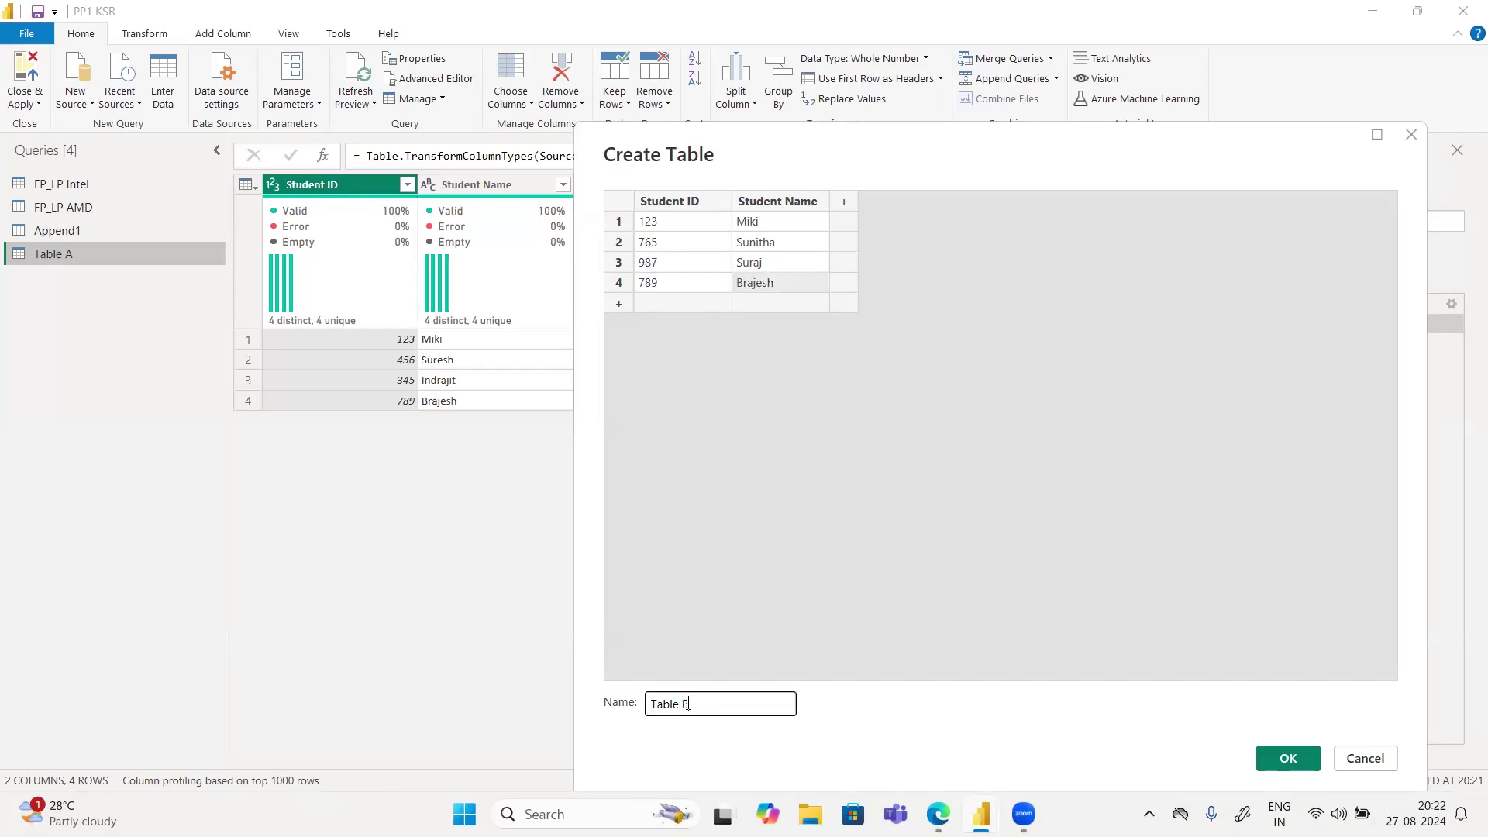
key(Return)
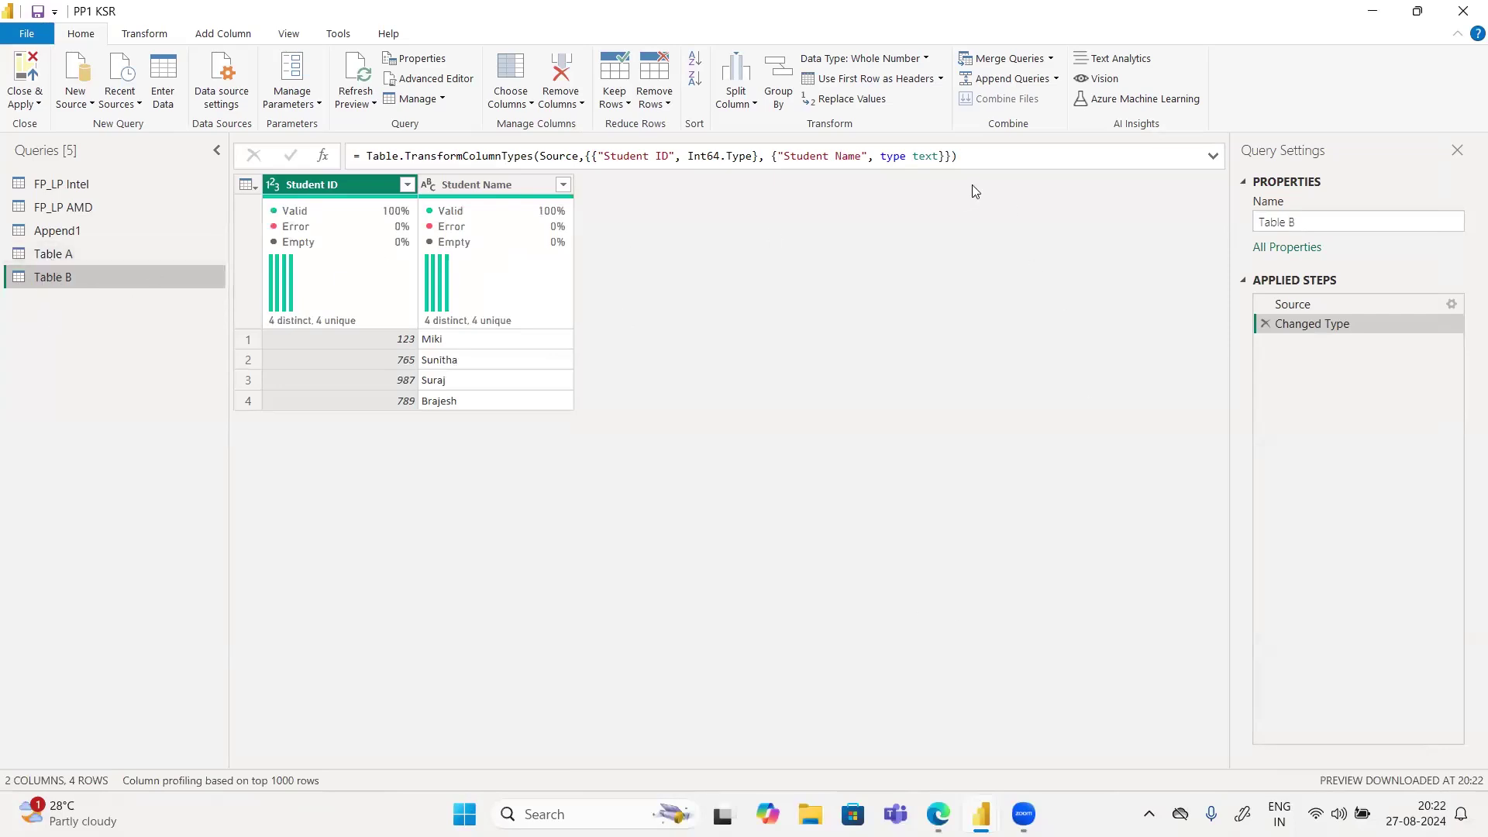
Step: Start merging queries as a new query, with Table A as the first table and Table B as the second
click(1007, 59)
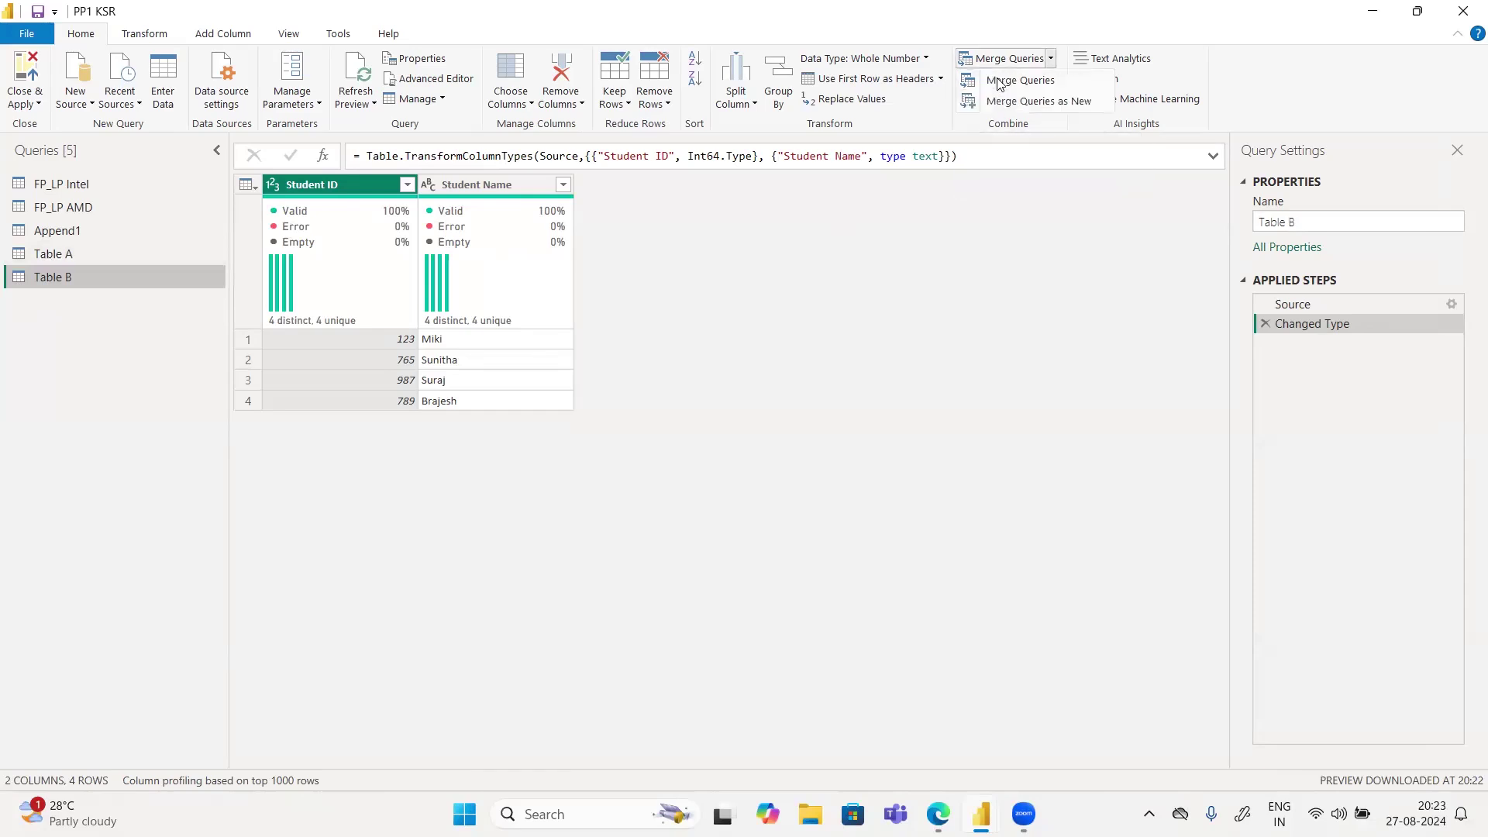
click(1014, 101)
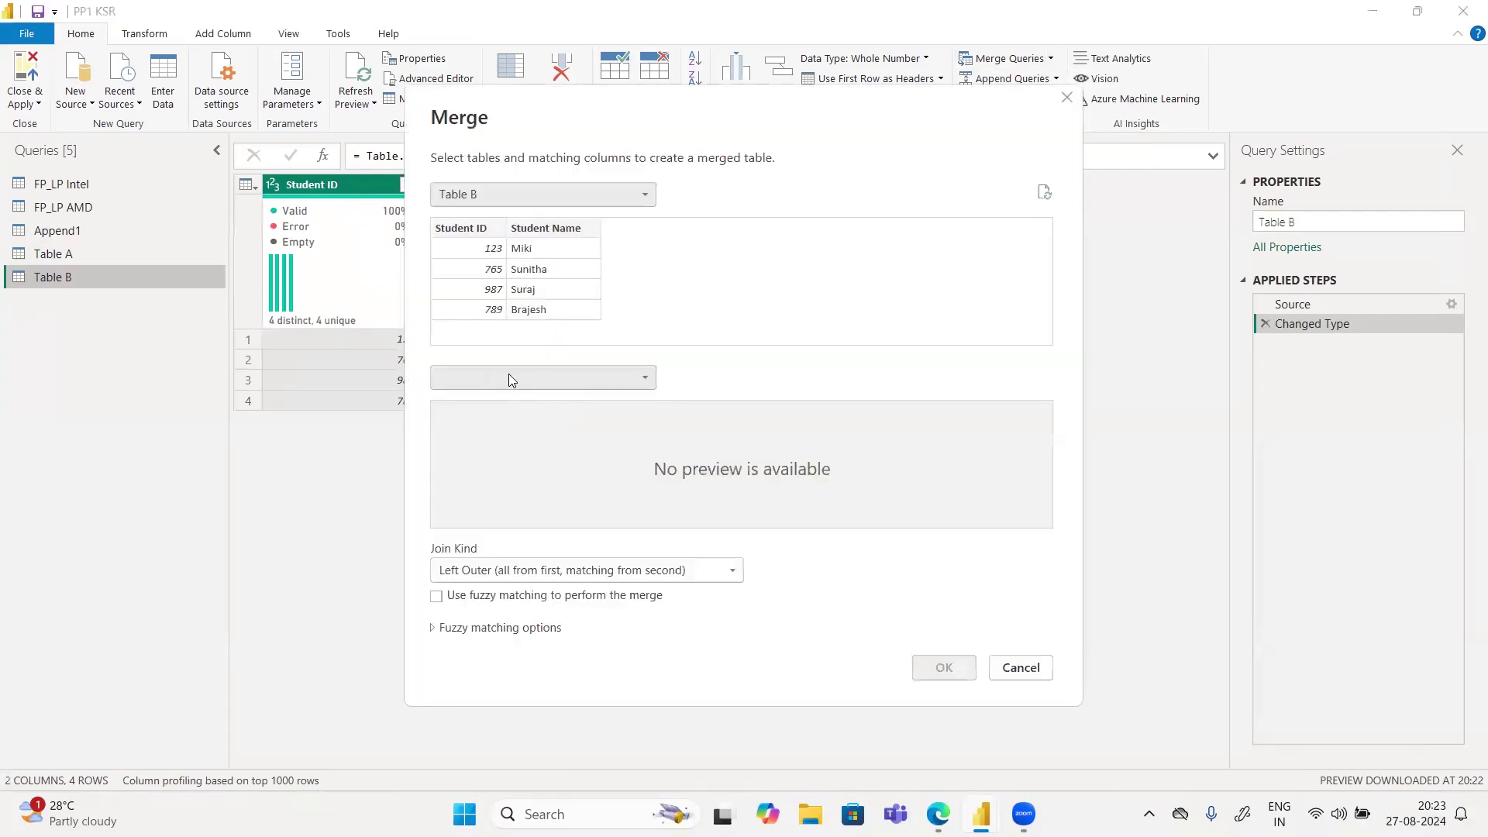
click(510, 378)
click(488, 203)
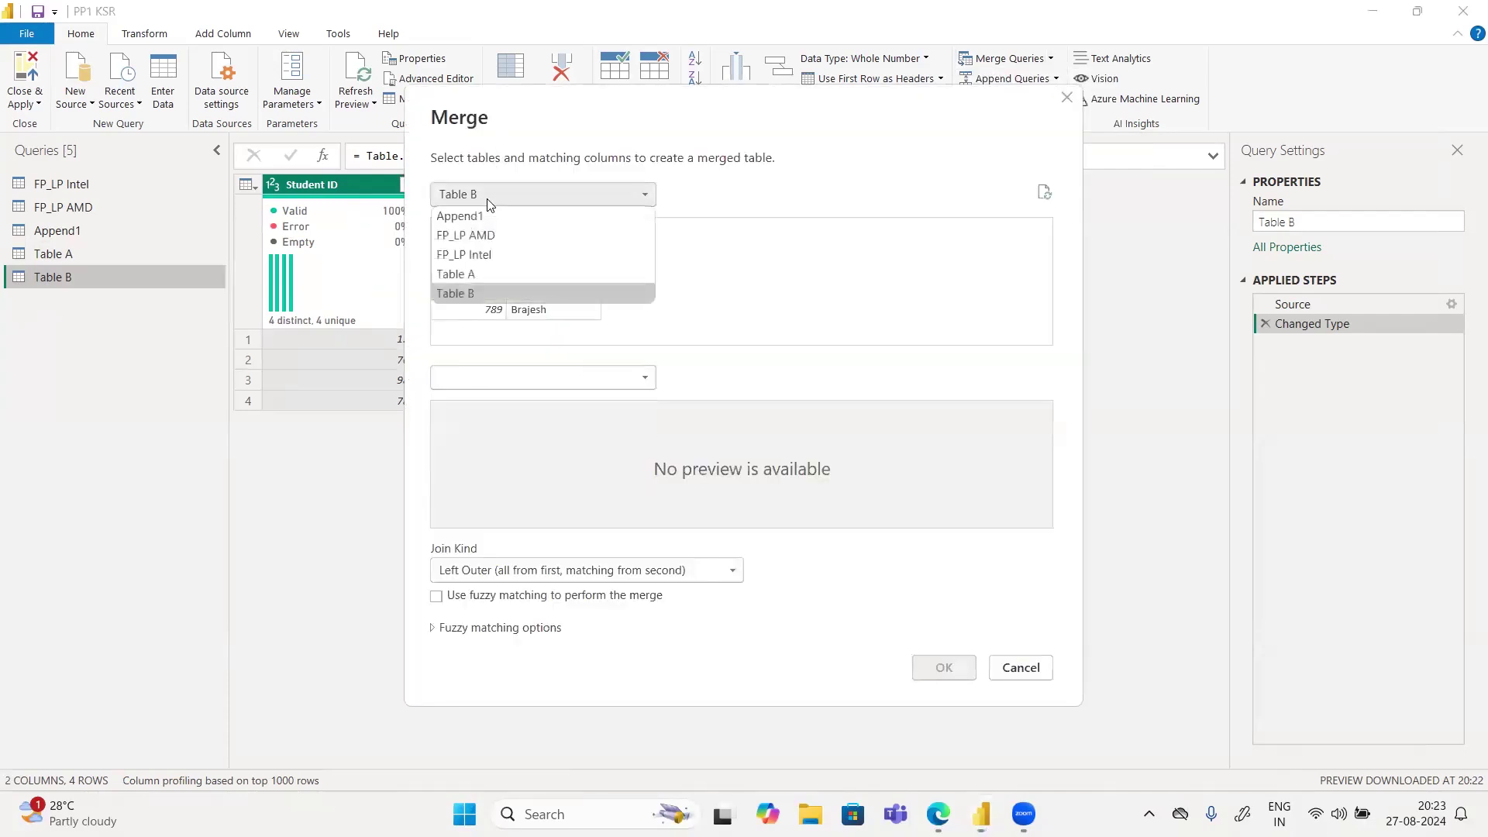
click(465, 274)
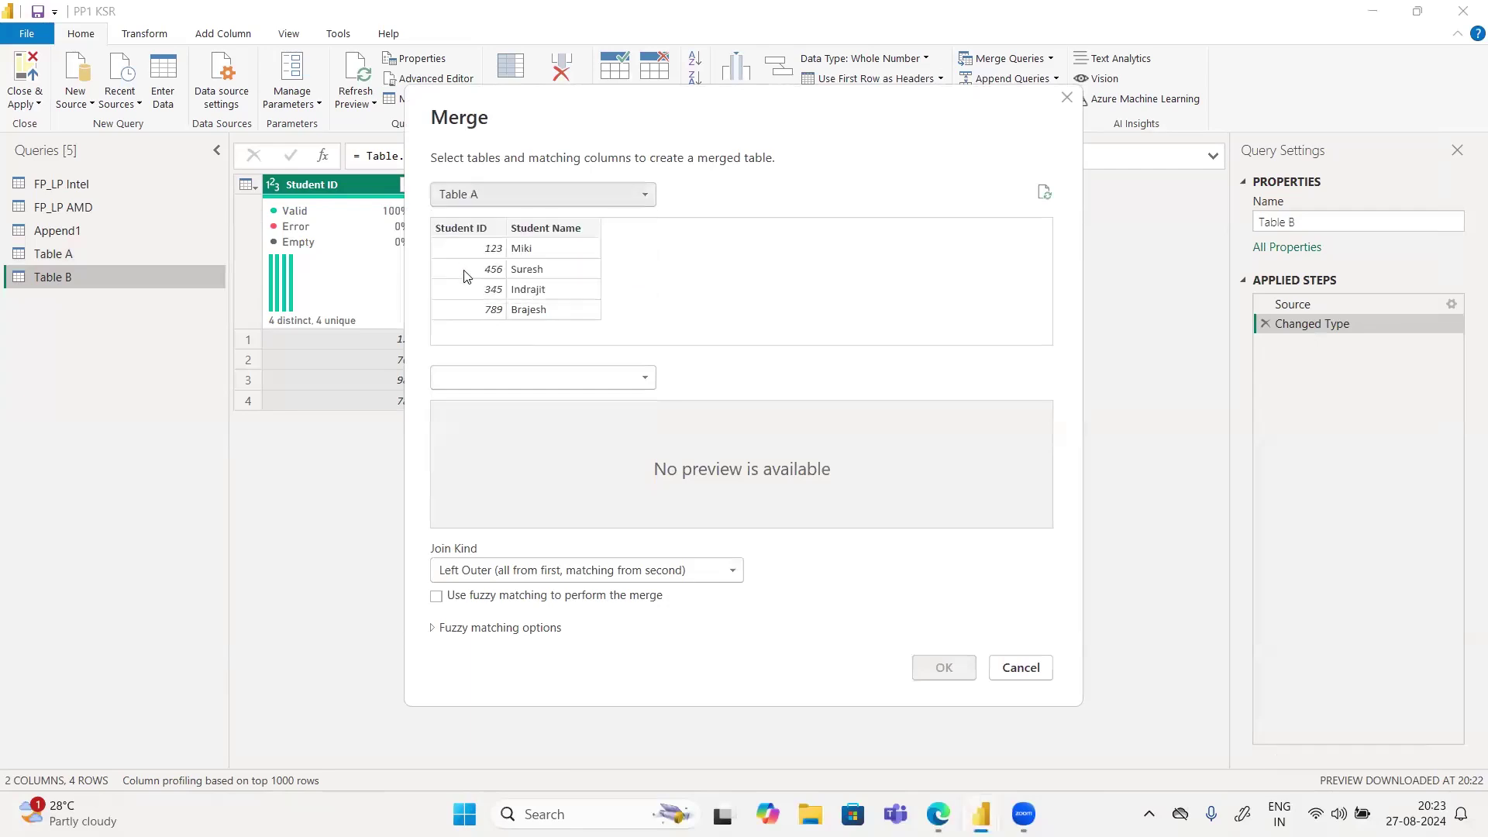
click(499, 369)
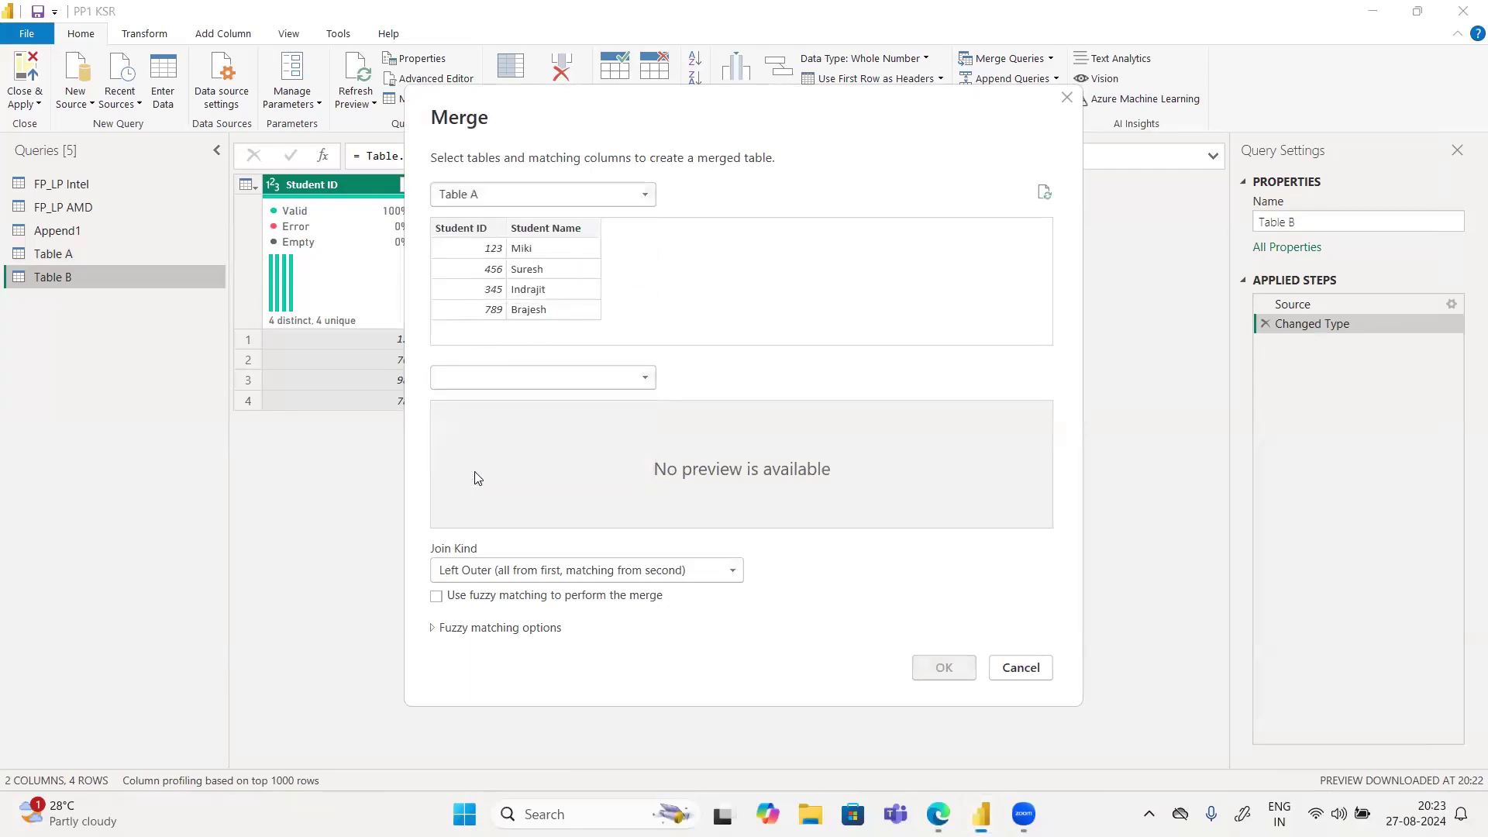
click(474, 476)
Step: Create the merge as an Inner join, matching Table A and Table B on Student ID
click(558, 571)
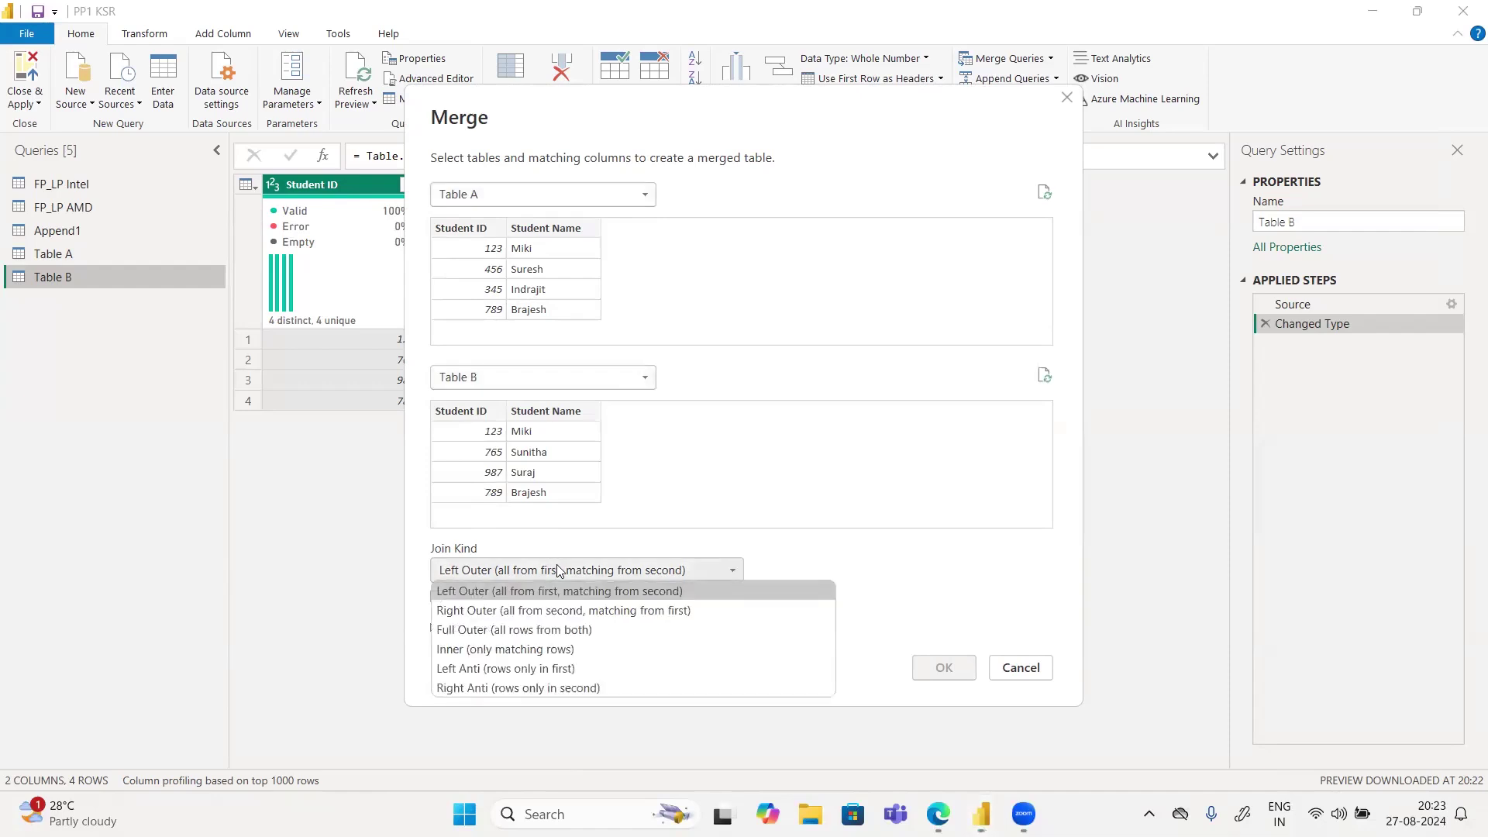
click(489, 653)
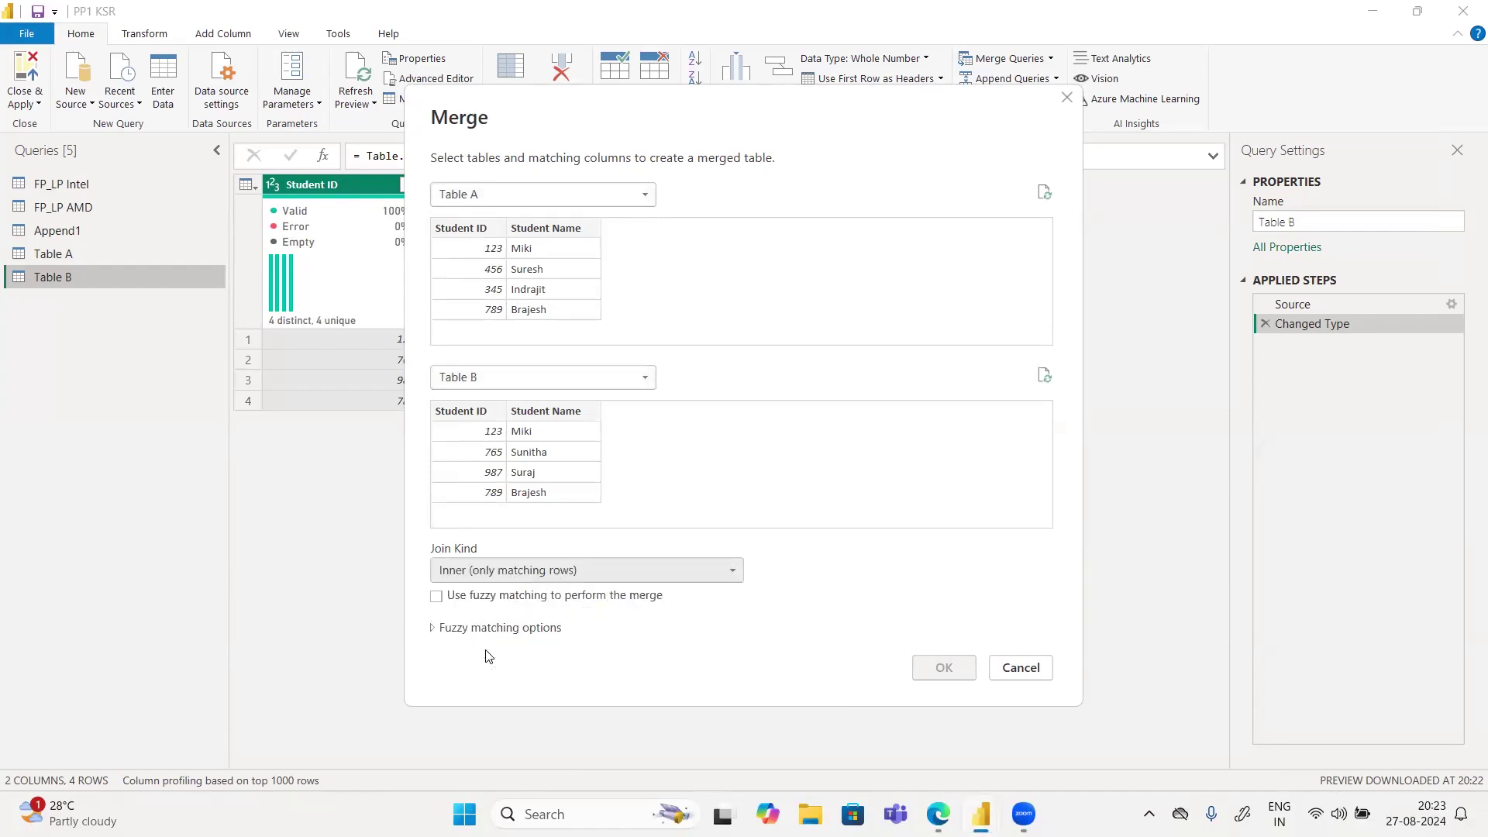
click(478, 231)
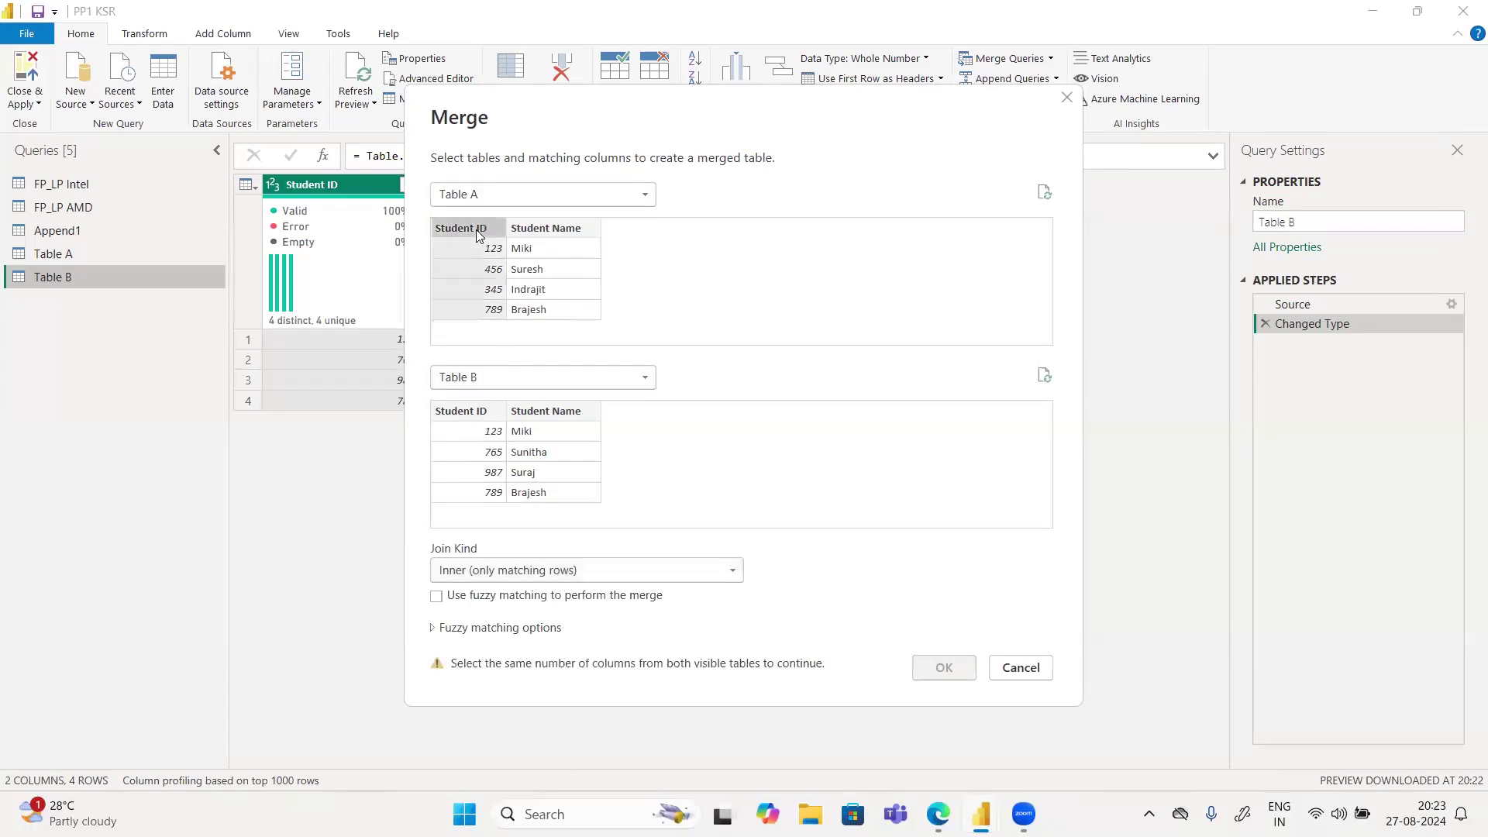
click(468, 418)
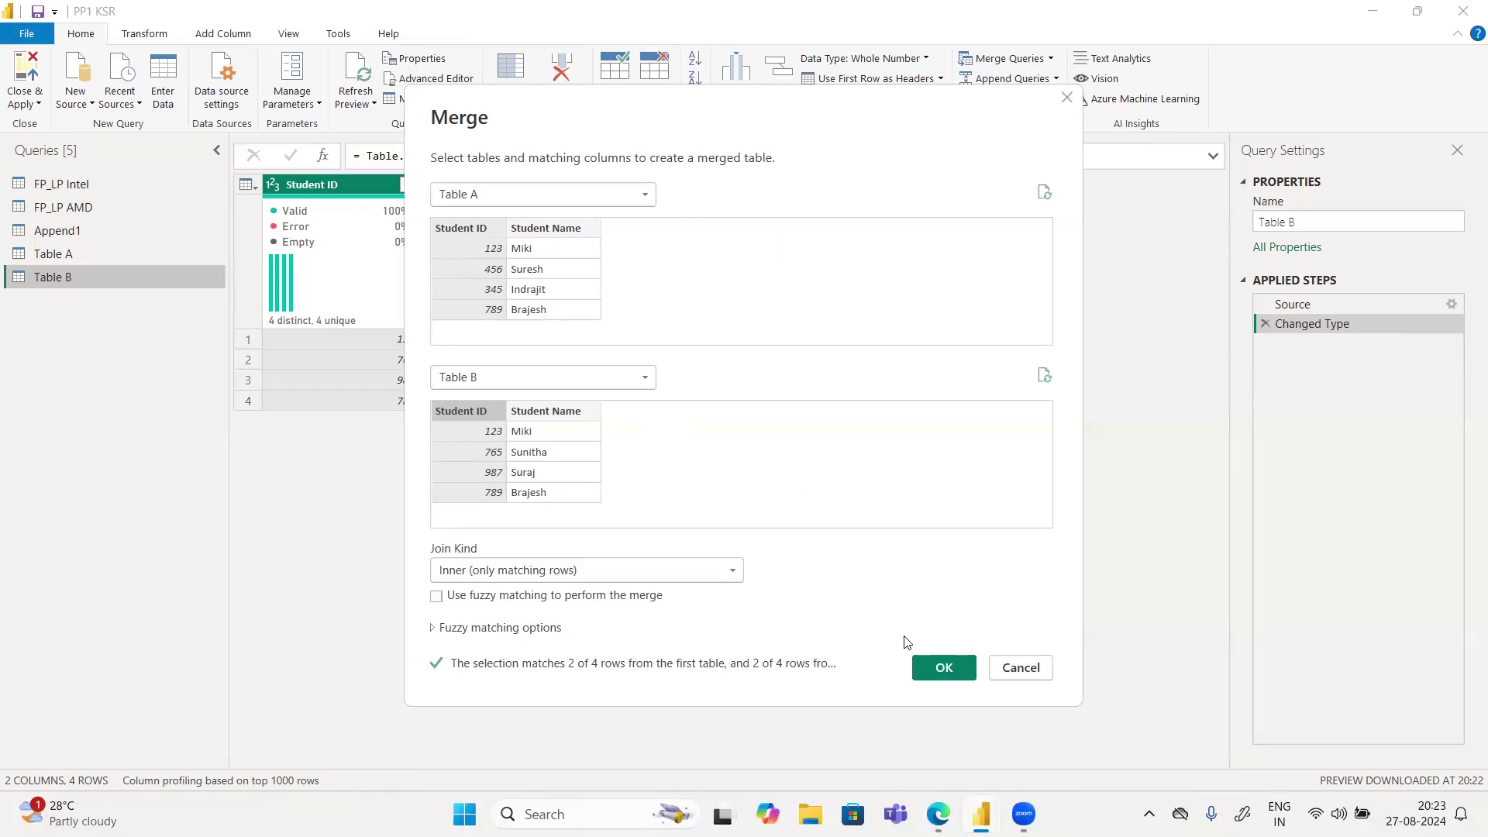
click(934, 667)
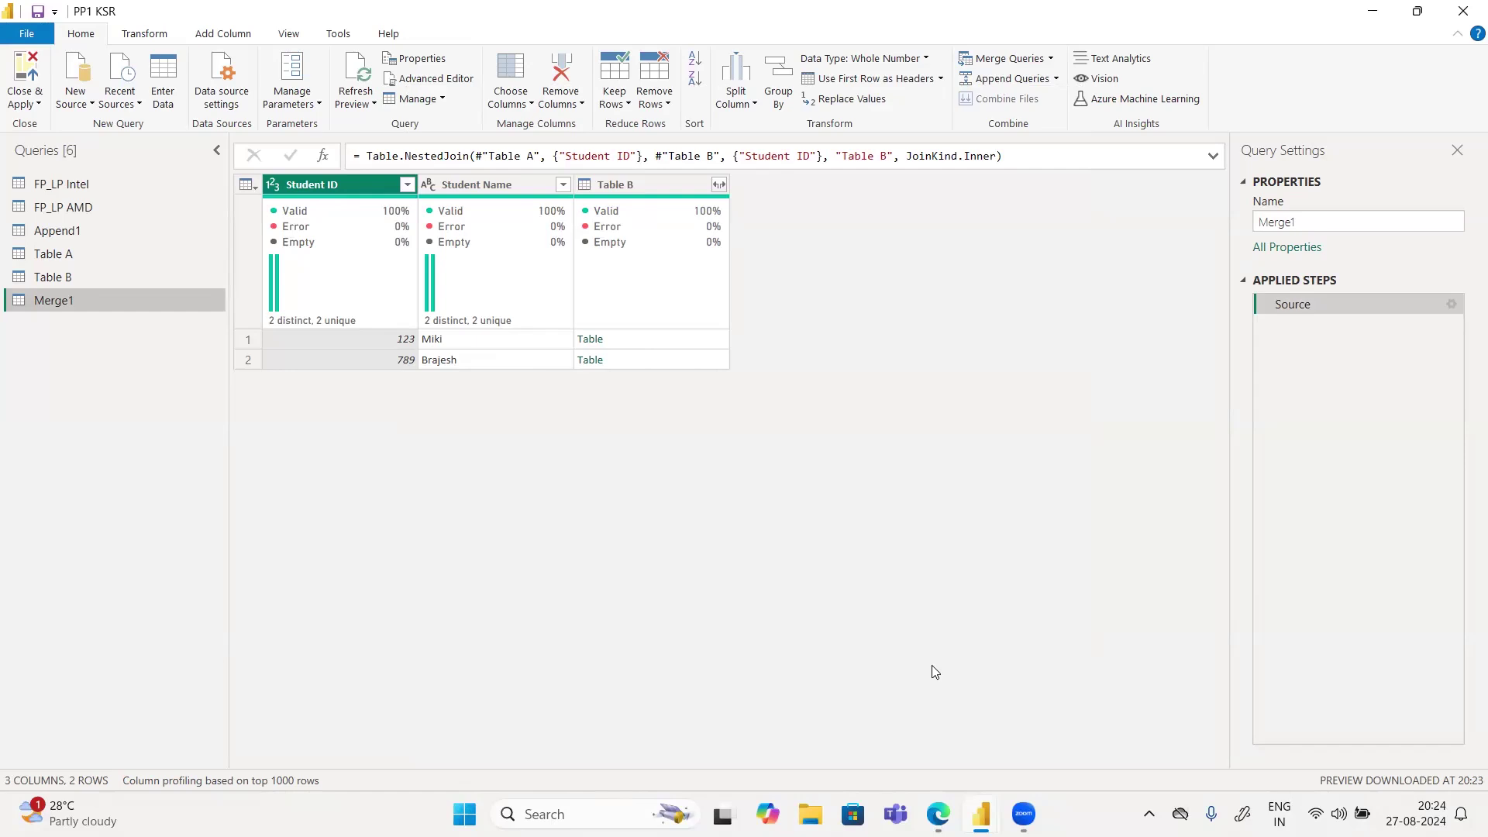
Step: Edit the merged query's source to use a Left Outer join and apply it
click(1051, 58)
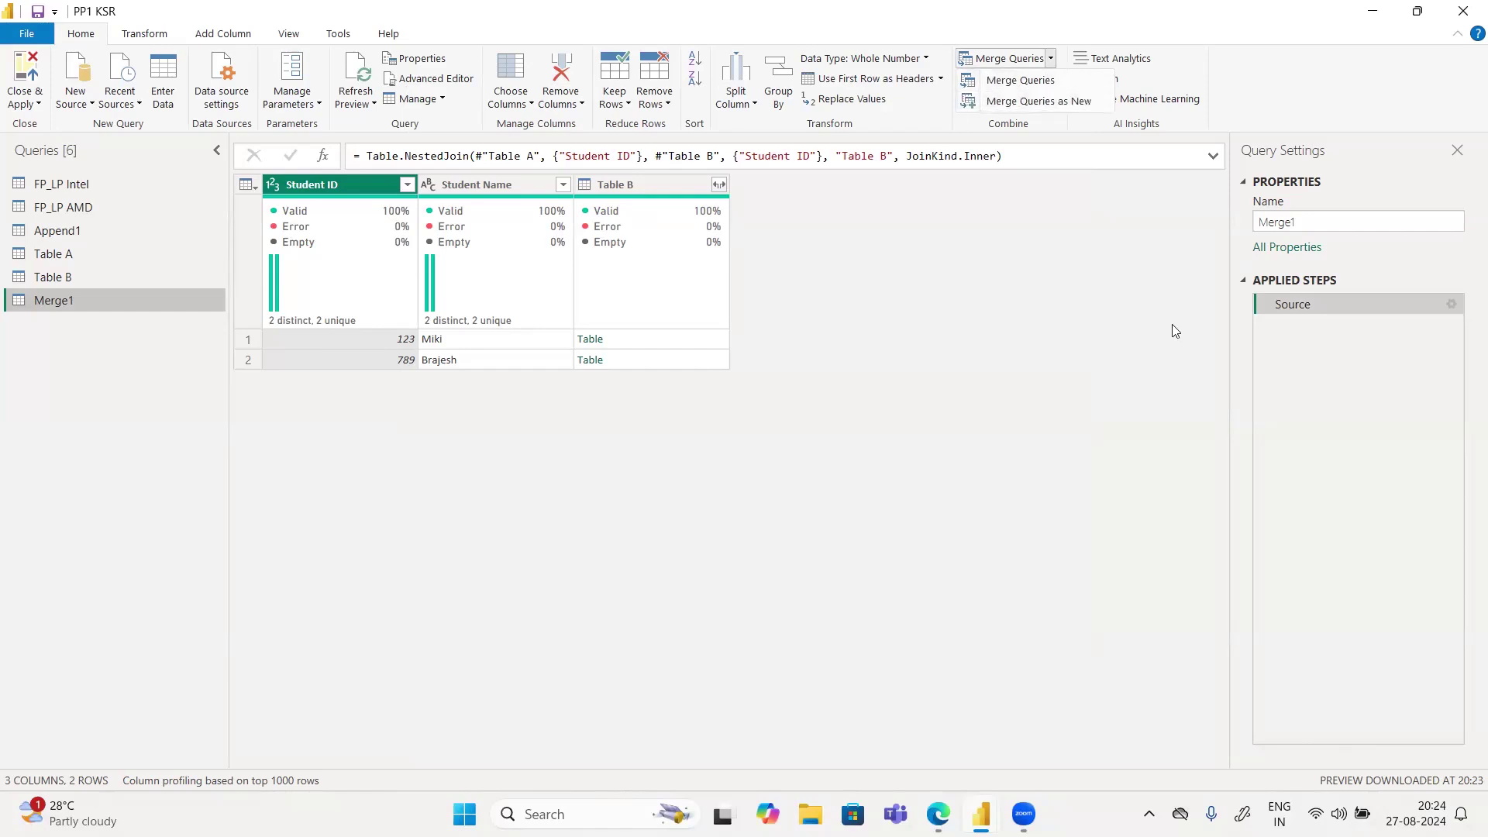
click(1449, 309)
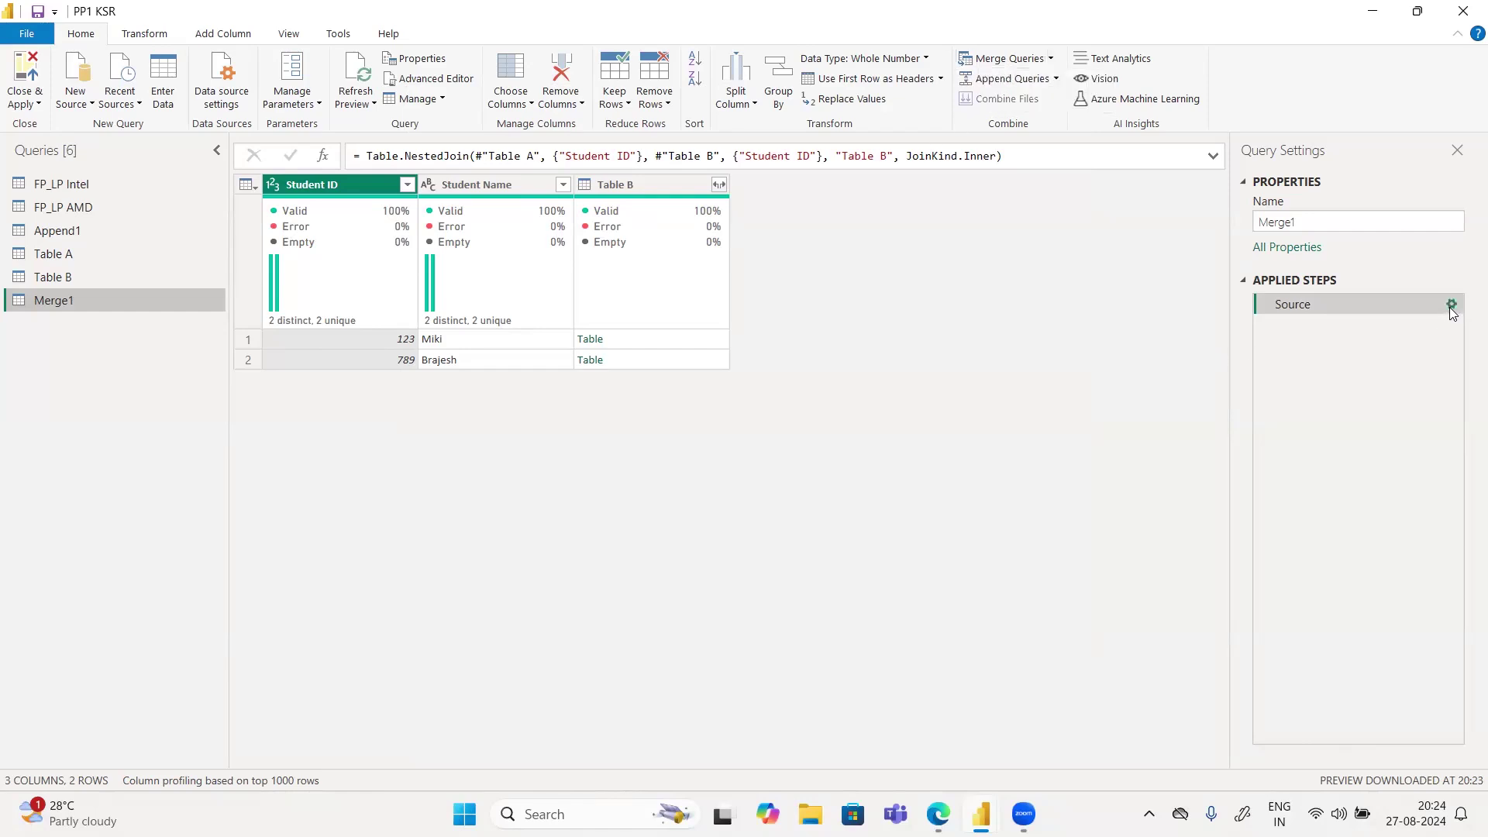
click(1452, 304)
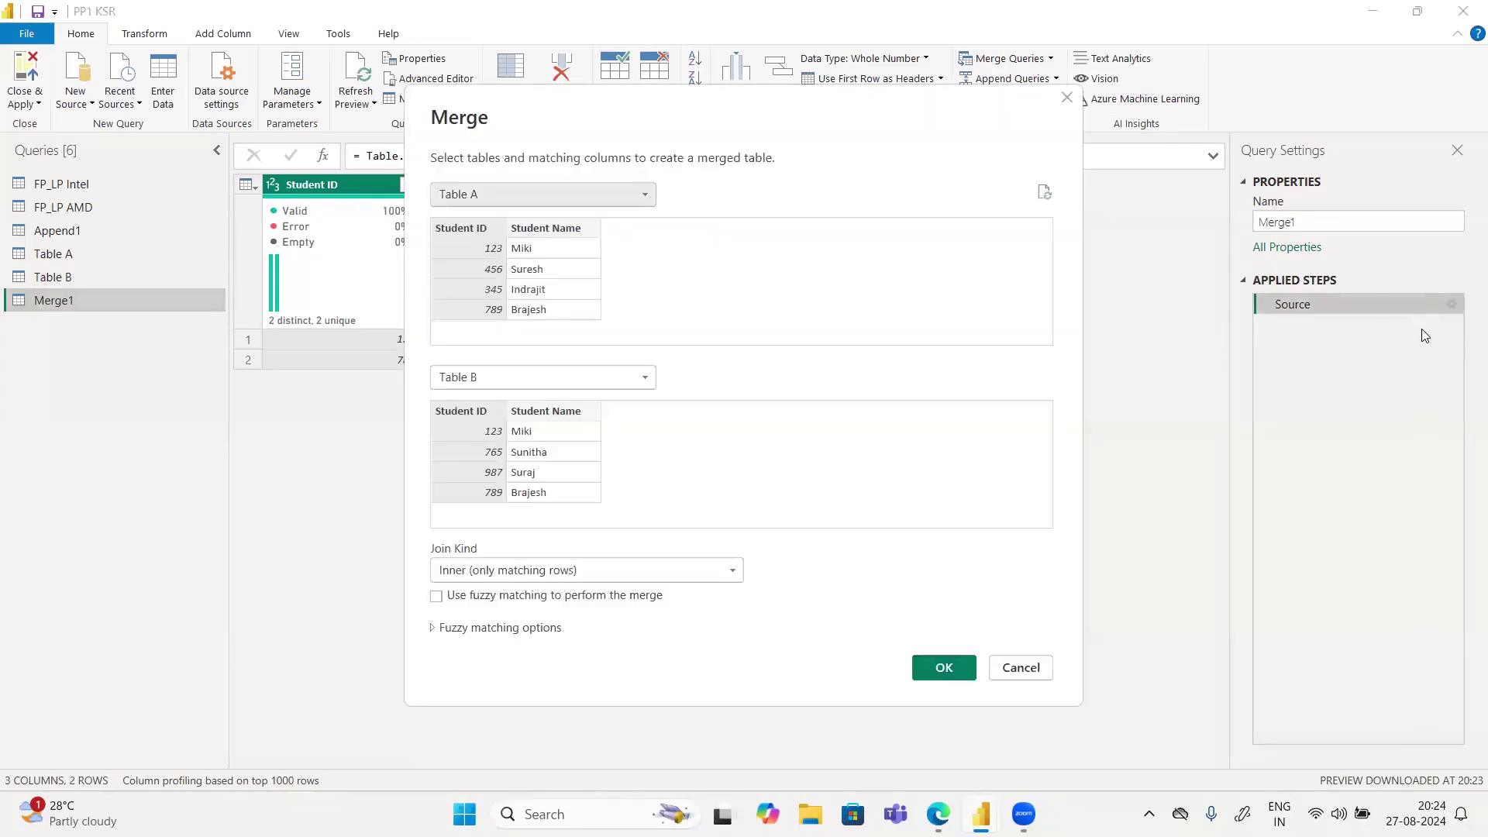
click(538, 570)
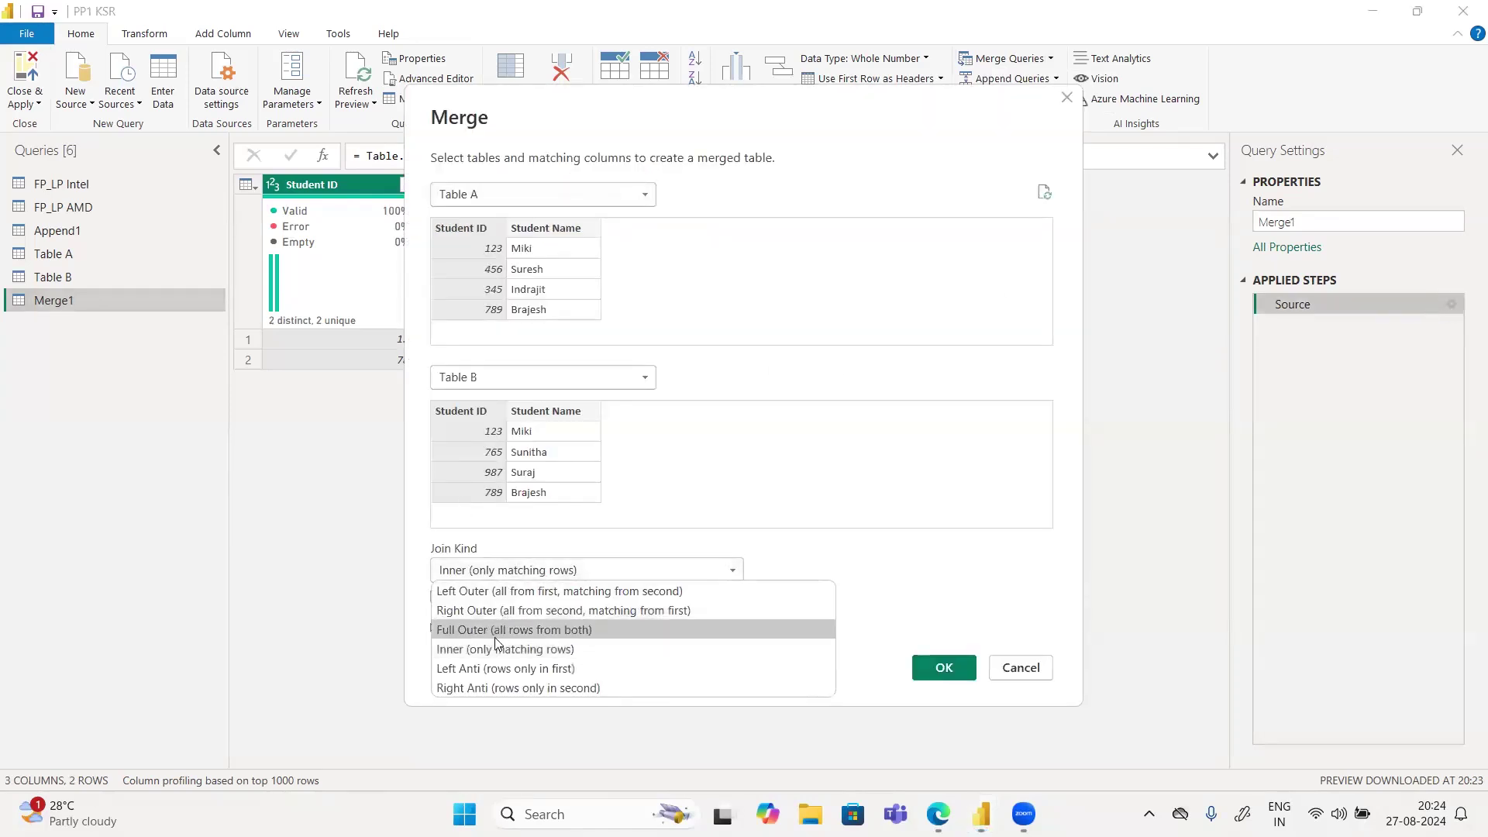
click(466, 592)
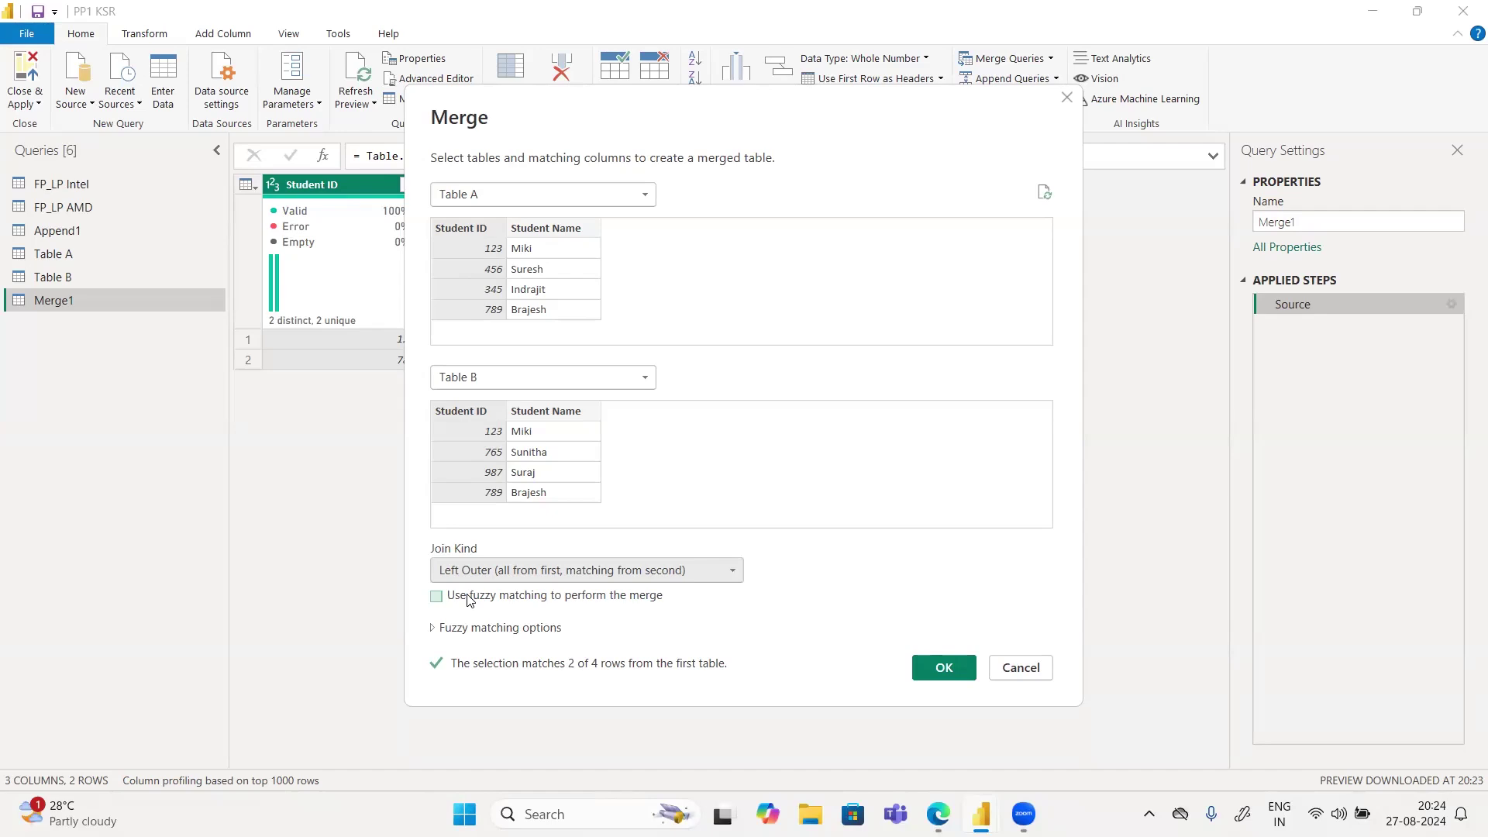
click(947, 668)
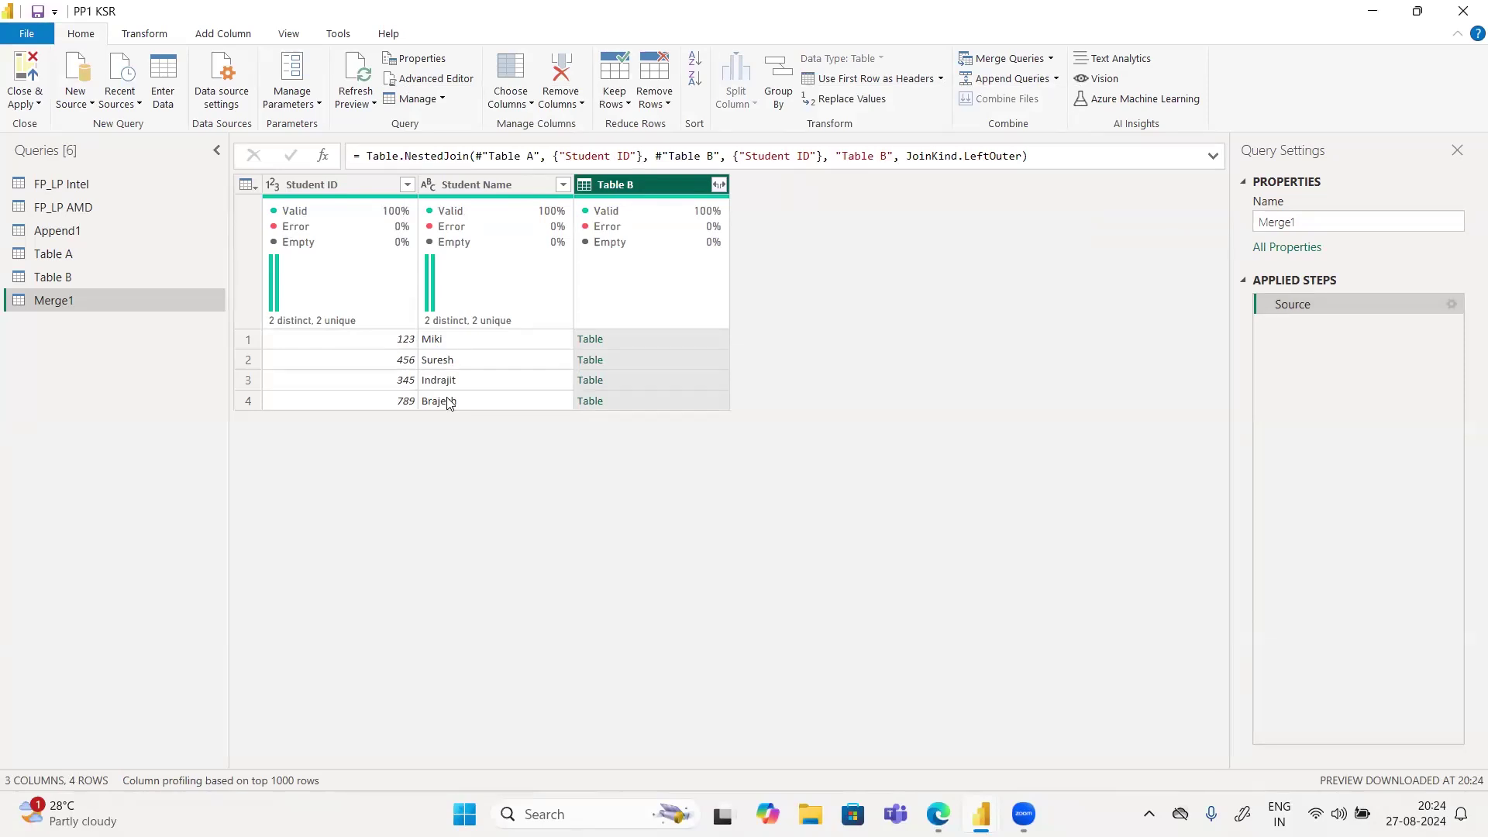
Step: Reopen the merge settings, move the dialog clear of the merged rows, and review the available join kinds
click(1451, 304)
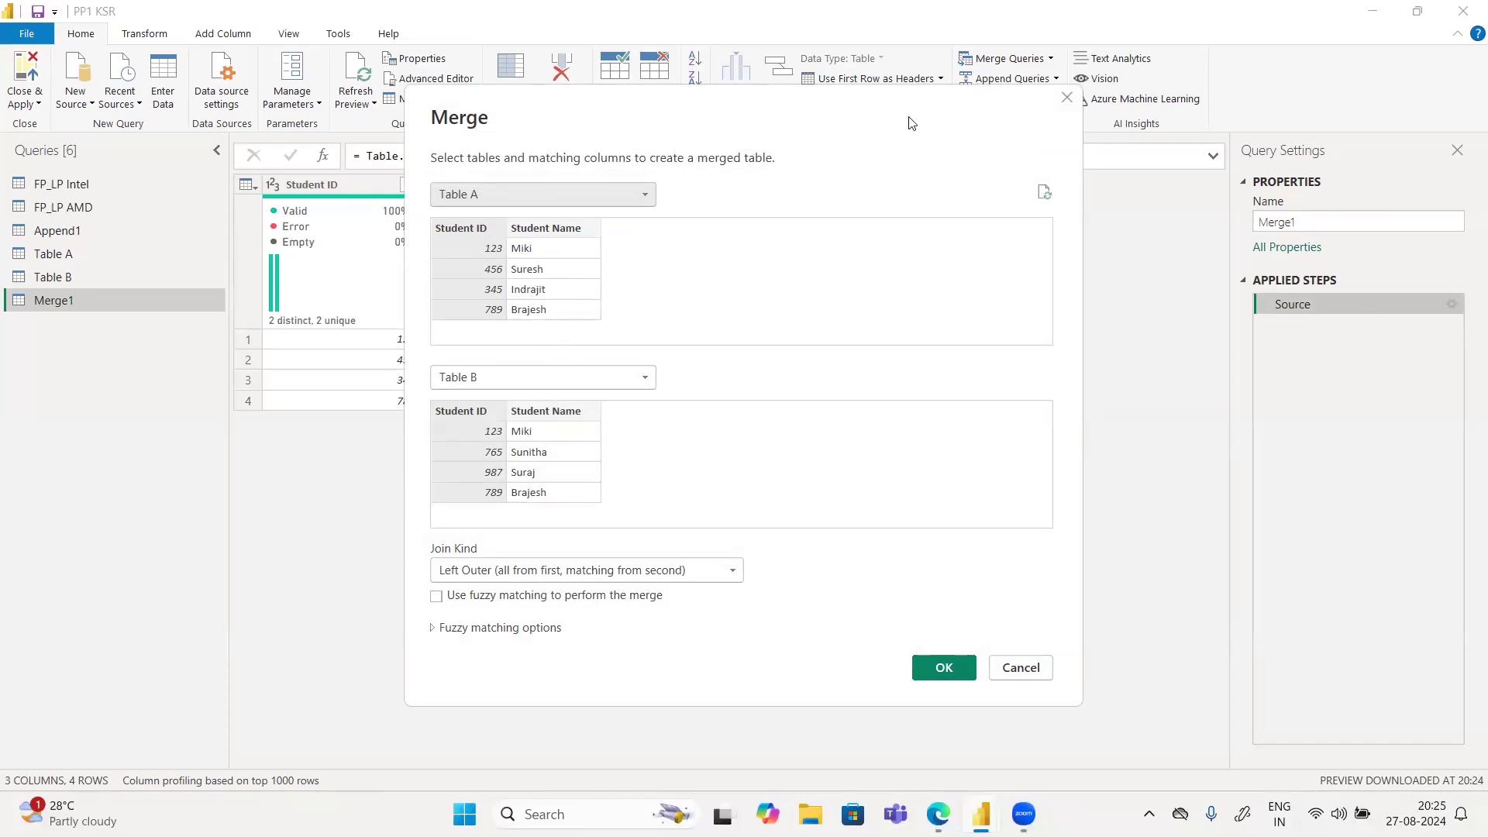
drag(908, 117, 1106, 132)
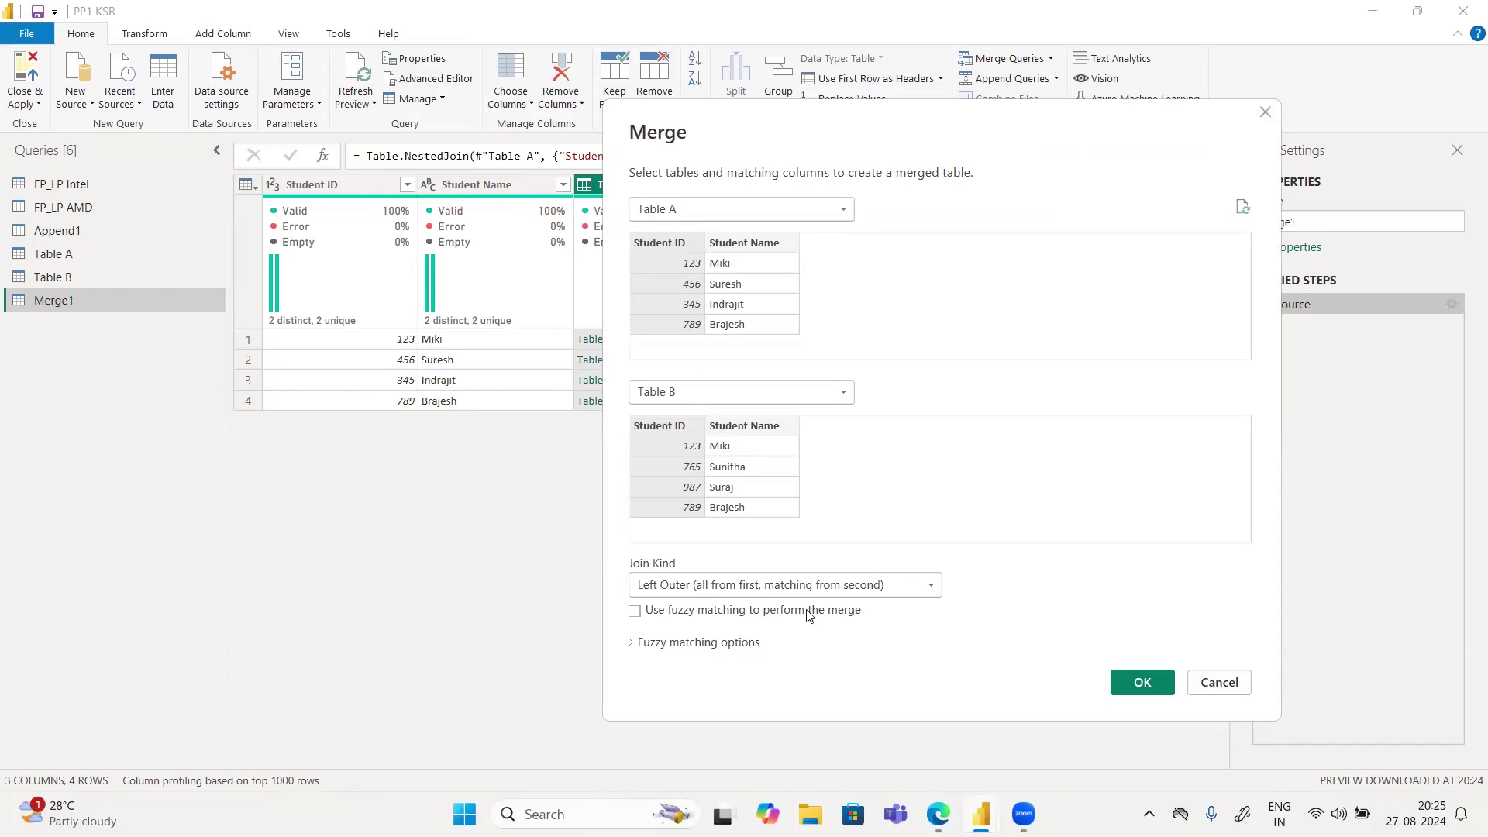
click(753, 586)
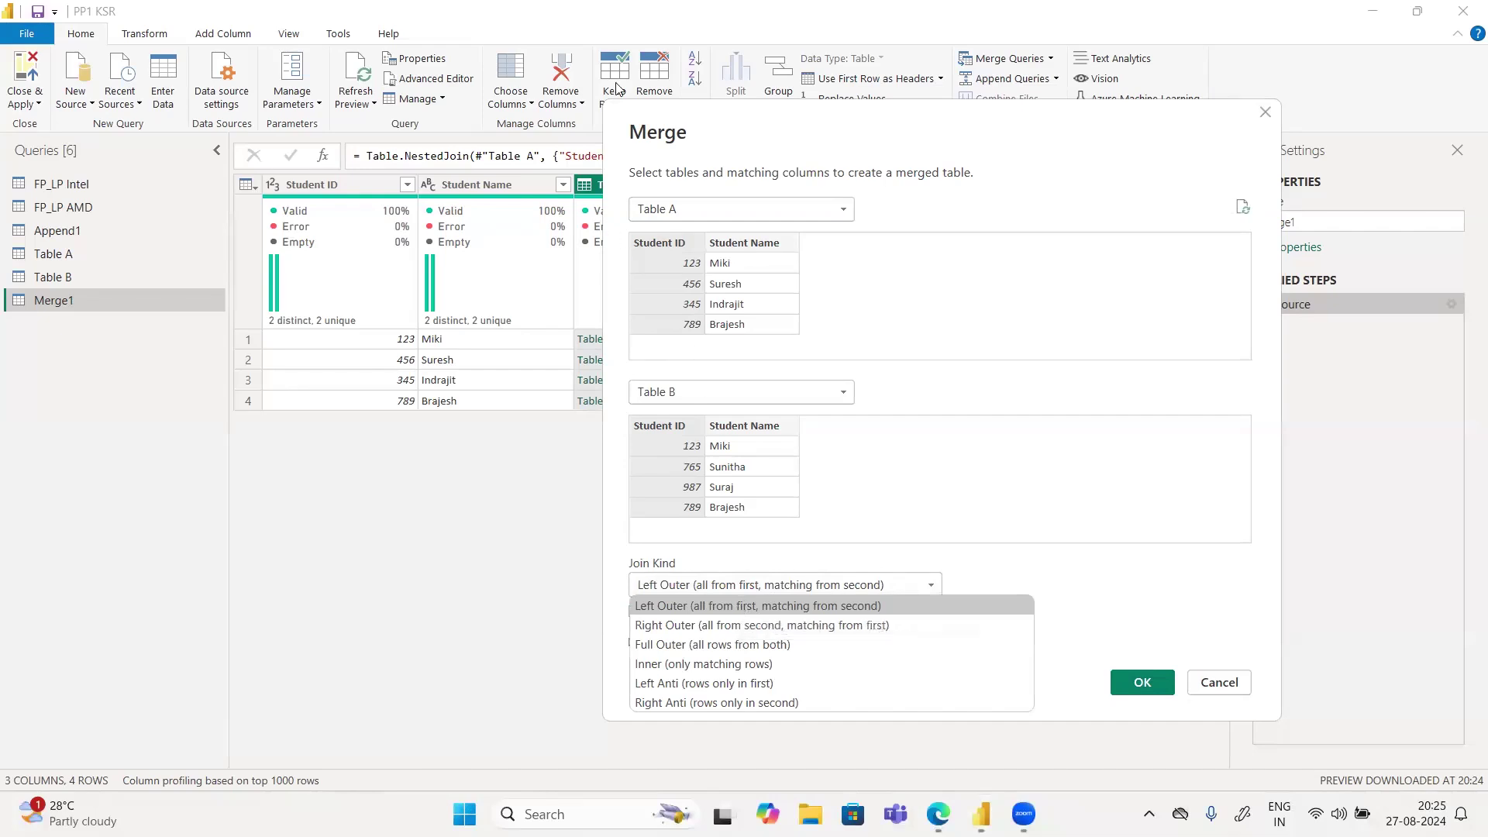
key(Escape)
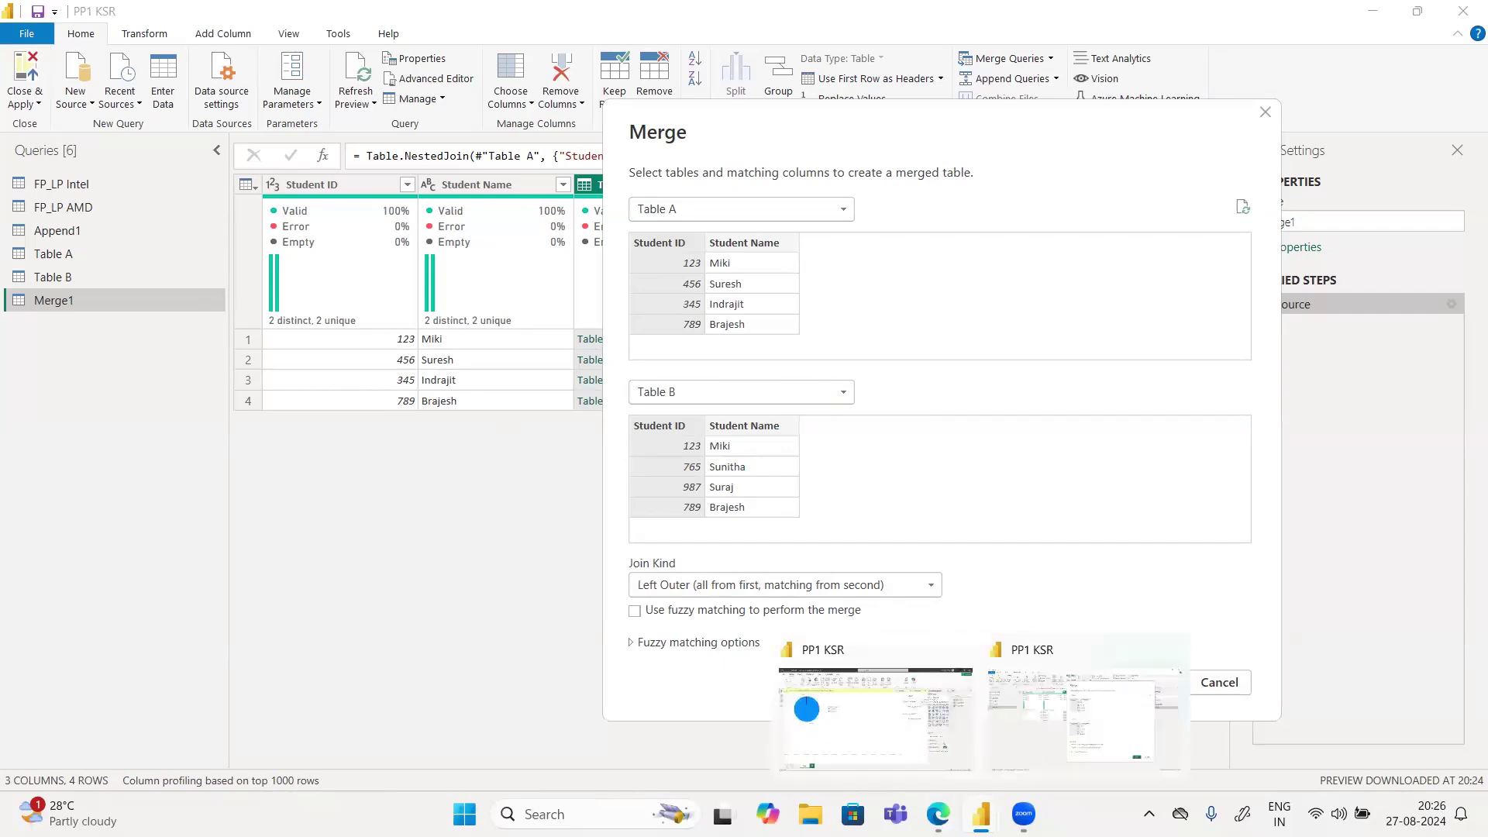
Step: Switch to the presentation in Edge and draw two overlapping circles labelled A and B on the blank slide
mouse_move(938, 813)
click(938, 747)
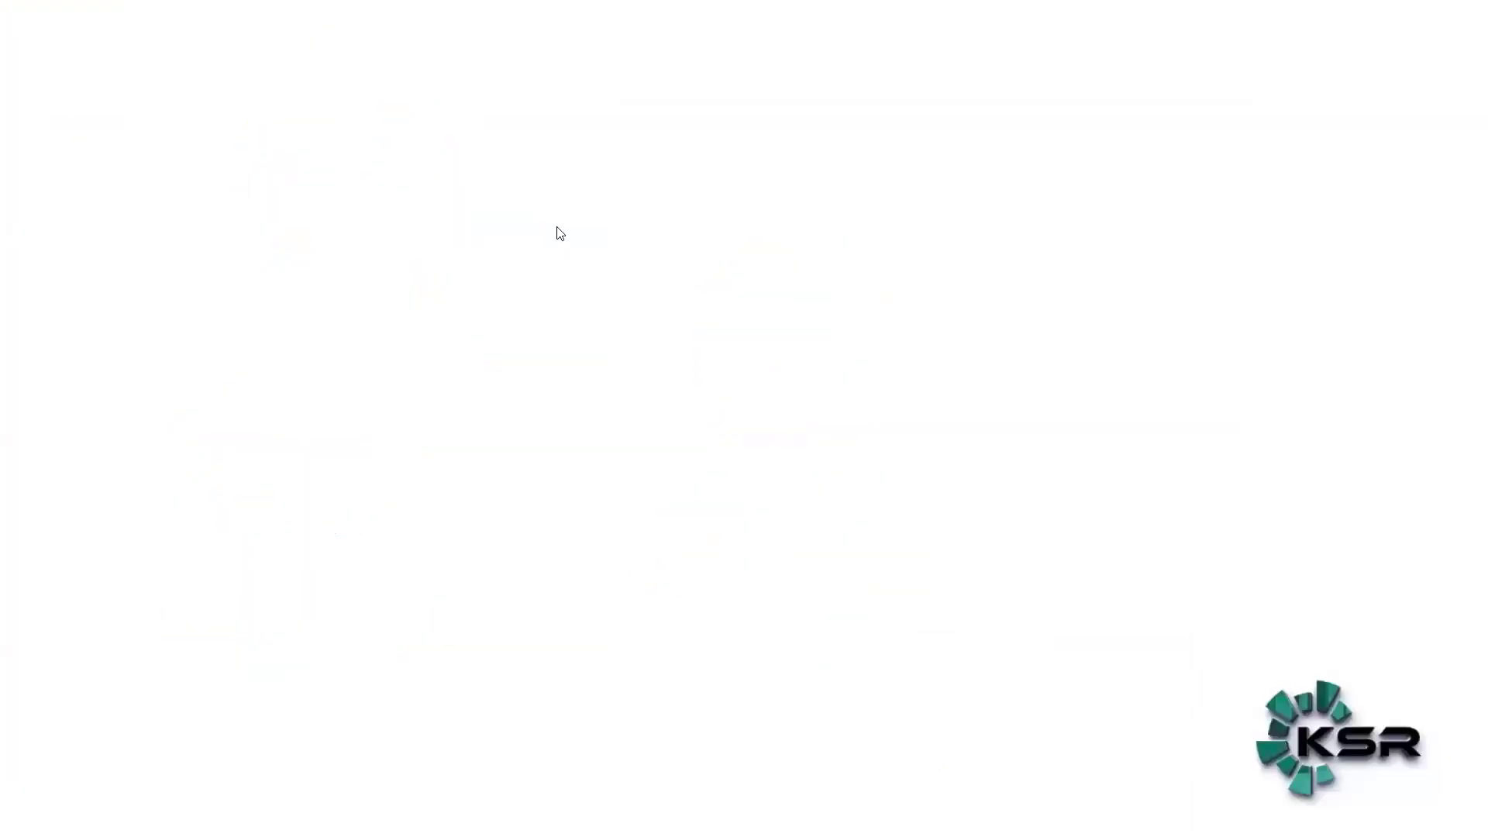
mouse_move(497, 248)
mouse_down()
mouse_move(492, 408)
mouse_move(467, 262)
mouse_up()
mouse_move(603, 248)
mouse_down()
mouse_move(521, 334)
mouse_move(657, 280)
mouse_move(571, 263)
mouse_up()
drag(429, 452, 452, 453)
drag(433, 442, 448, 440)
drag(604, 454, 595, 484)
drag(598, 452, 596, 482)
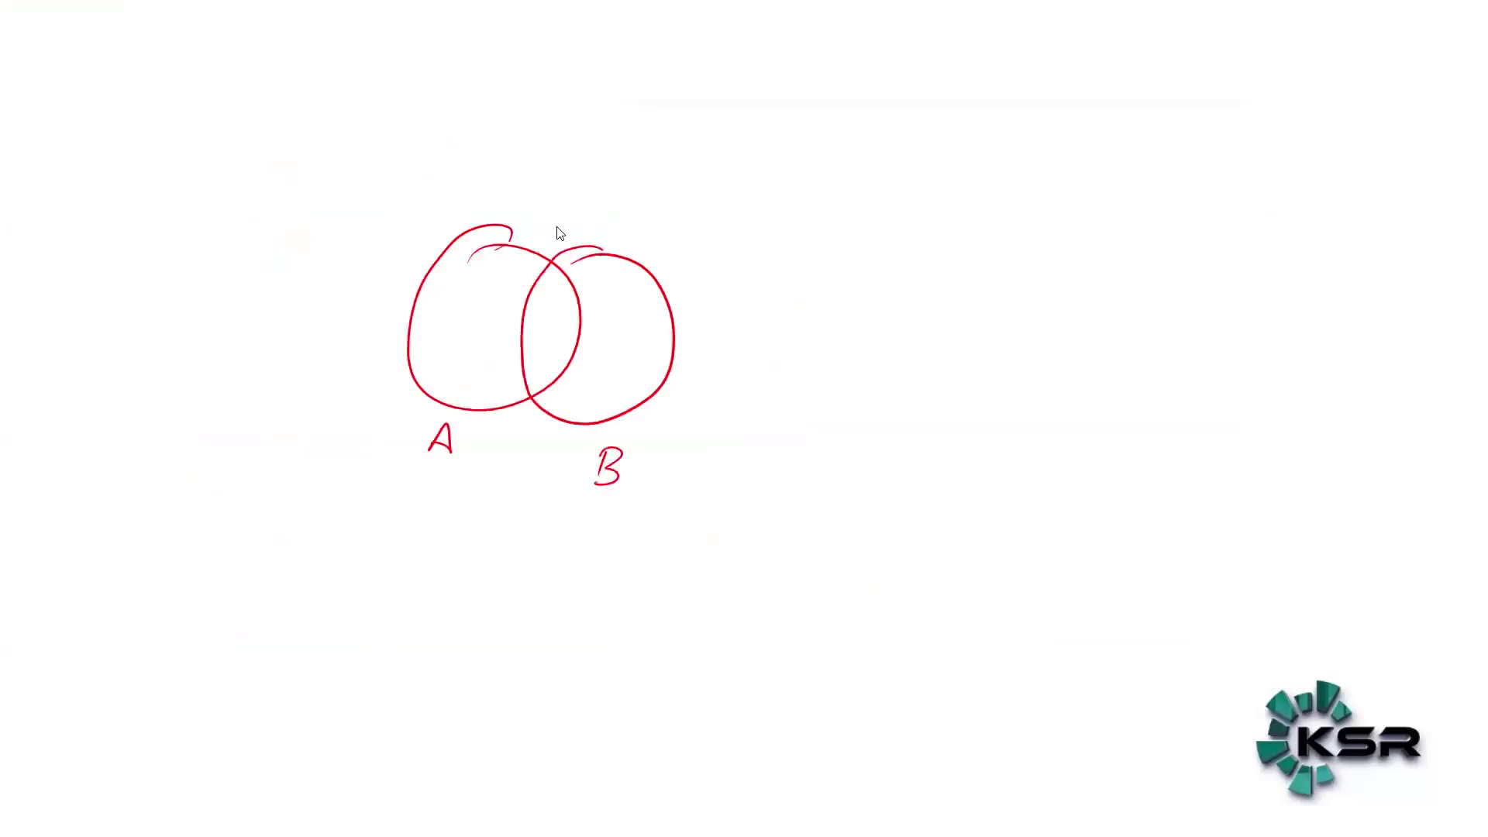
Step: Write the two shared students' names in the overlap, number 1 and 2 in each circle, and draw an arrow down from the overlap
mouse_move(534, 316)
mouse_down()
mouse_move(566, 311)
mouse_move(527, 353)
mouse_move(575, 336)
mouse_up()
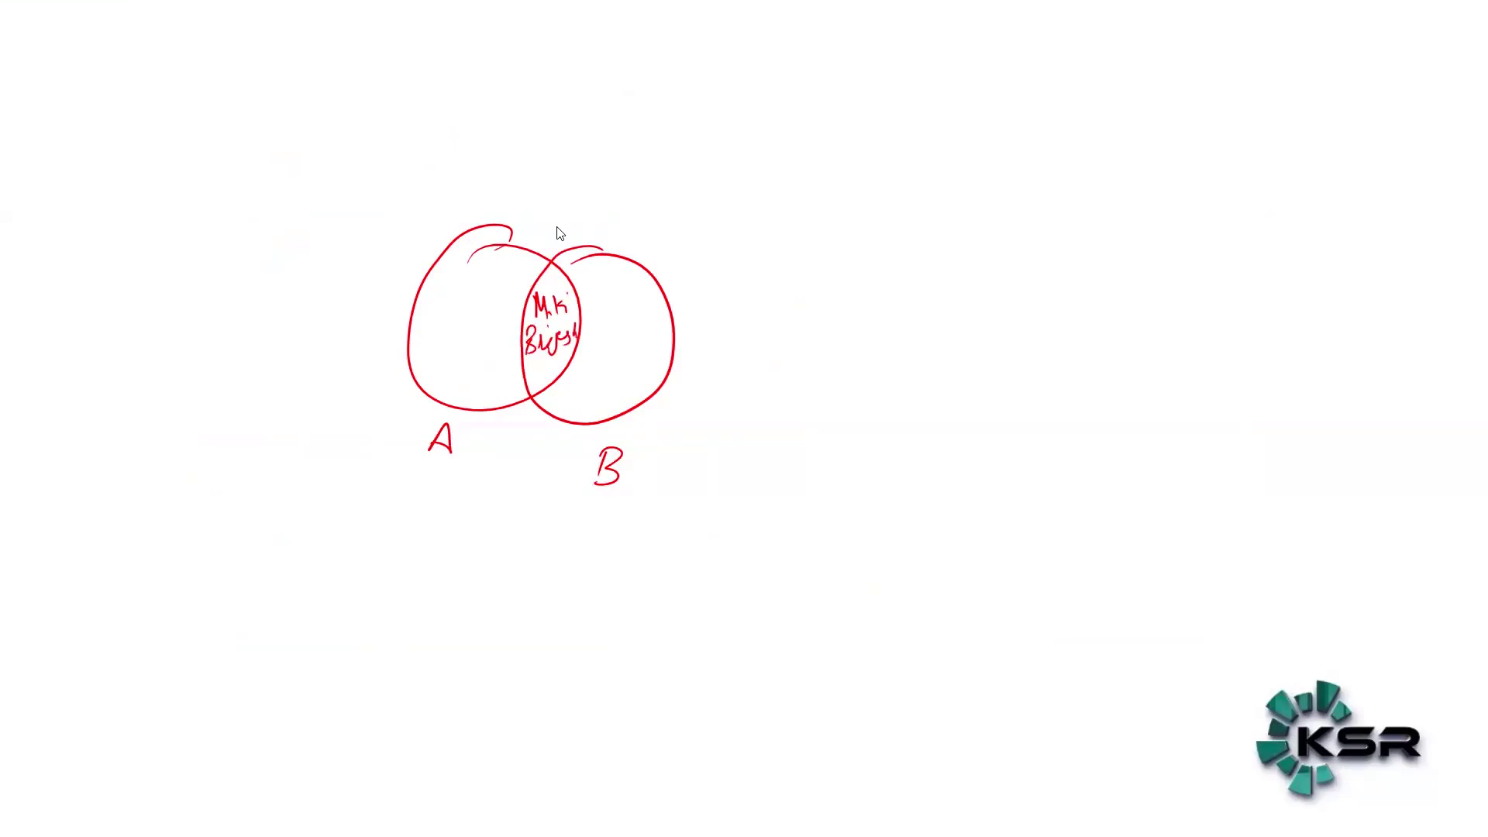
drag(457, 282, 456, 343)
drag(457, 341, 470, 337)
drag(632, 292, 631, 319)
drag(614, 339, 635, 352)
drag(535, 380, 530, 448)
mouse_move(521, 434)
mouse_down()
mouse_move(530, 448)
mouse_move(539, 432)
mouse_up()
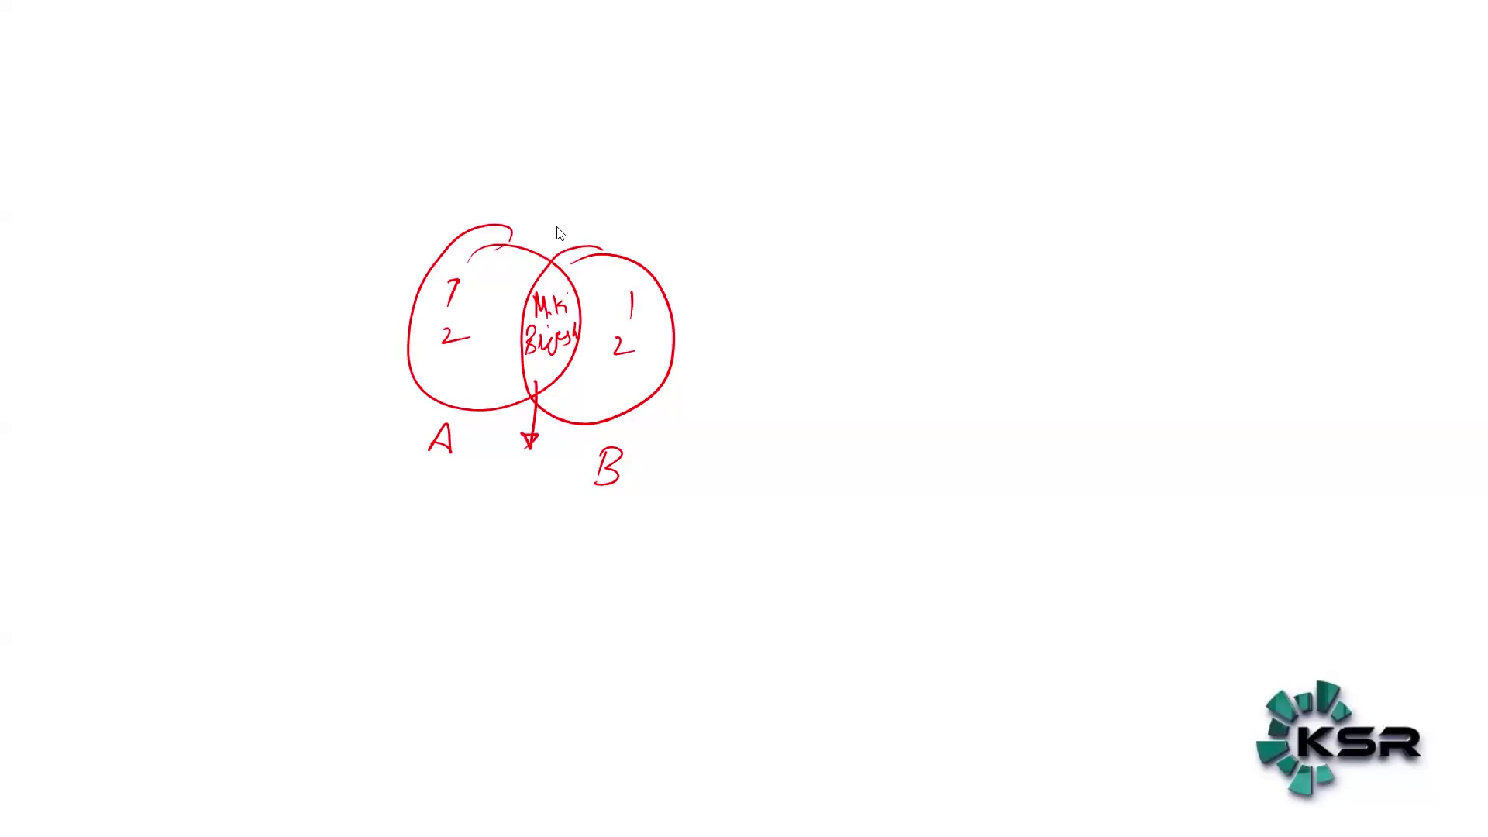
Step: Hatch circle A outside the overlap and write a double-underlined "+ 1+2" below the arrow
mouse_move(532, 384)
mouse_down()
mouse_move(534, 434)
mouse_move(484, 496)
mouse_up()
drag(469, 489, 501, 482)
drag(468, 267, 496, 260)
drag(451, 292, 496, 284)
mouse_move(454, 304)
mouse_down()
mouse_move(492, 296)
mouse_move(494, 309)
mouse_up()
drag(455, 338, 484, 334)
mouse_move(457, 358)
mouse_down()
mouse_move(484, 352)
mouse_move(492, 368)
mouse_up()
drag(480, 389, 499, 386)
drag(516, 482, 551, 502)
drag(485, 508, 551, 509)
drag(491, 515, 535, 514)
Step: Write a circled, double-underlined 4 beside the Venn diagram as the row total
drag(752, 474, 767, 488)
drag(757, 486, 755, 516)
drag(732, 459, 706, 471)
drag(718, 533, 765, 531)
drag(711, 542, 752, 544)
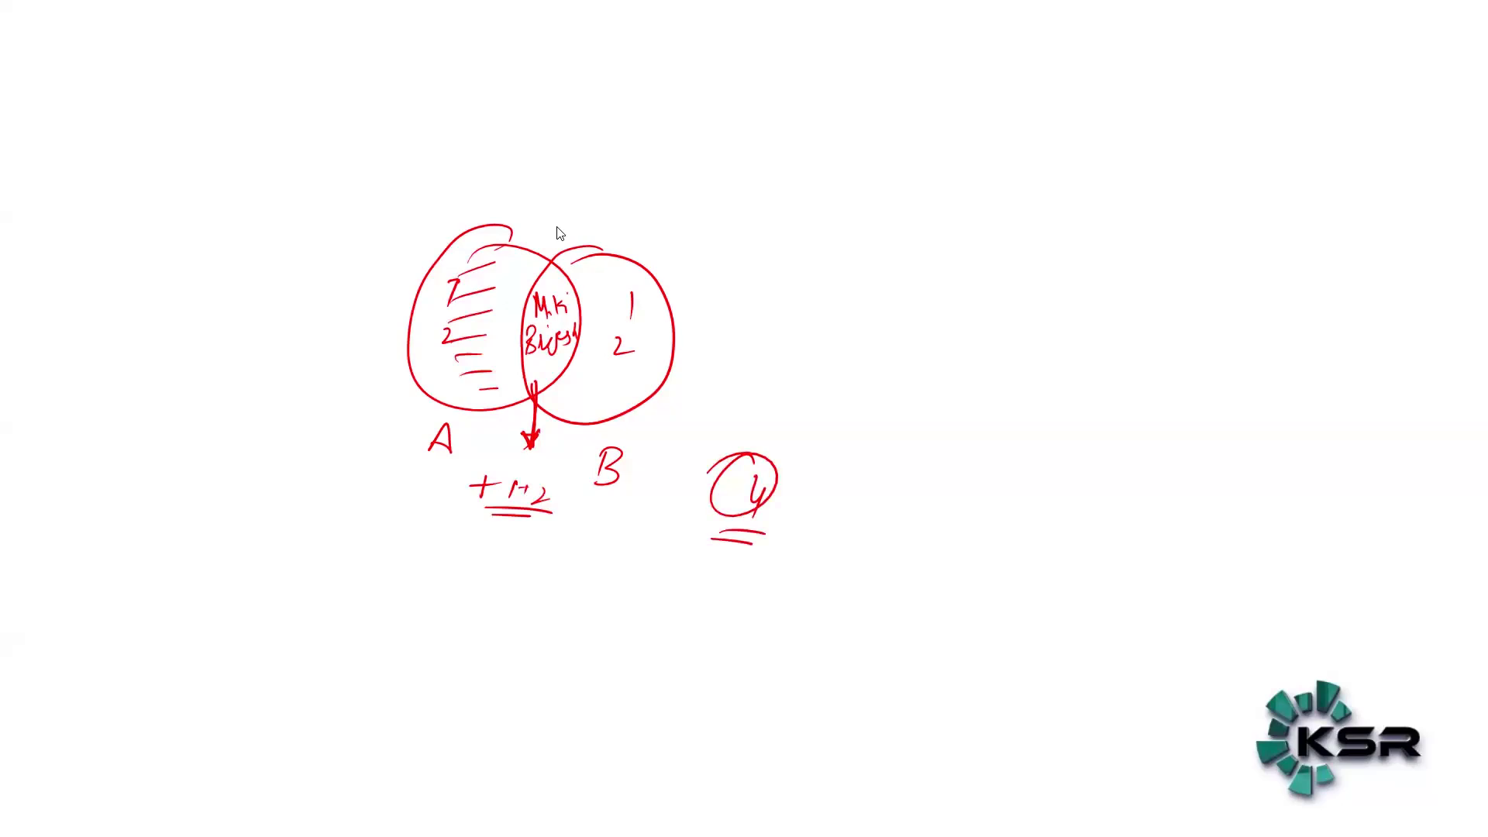
Step: Leave the slide show, switch back to Power Query, and apply a Left Anti join to the merge
key(Escape)
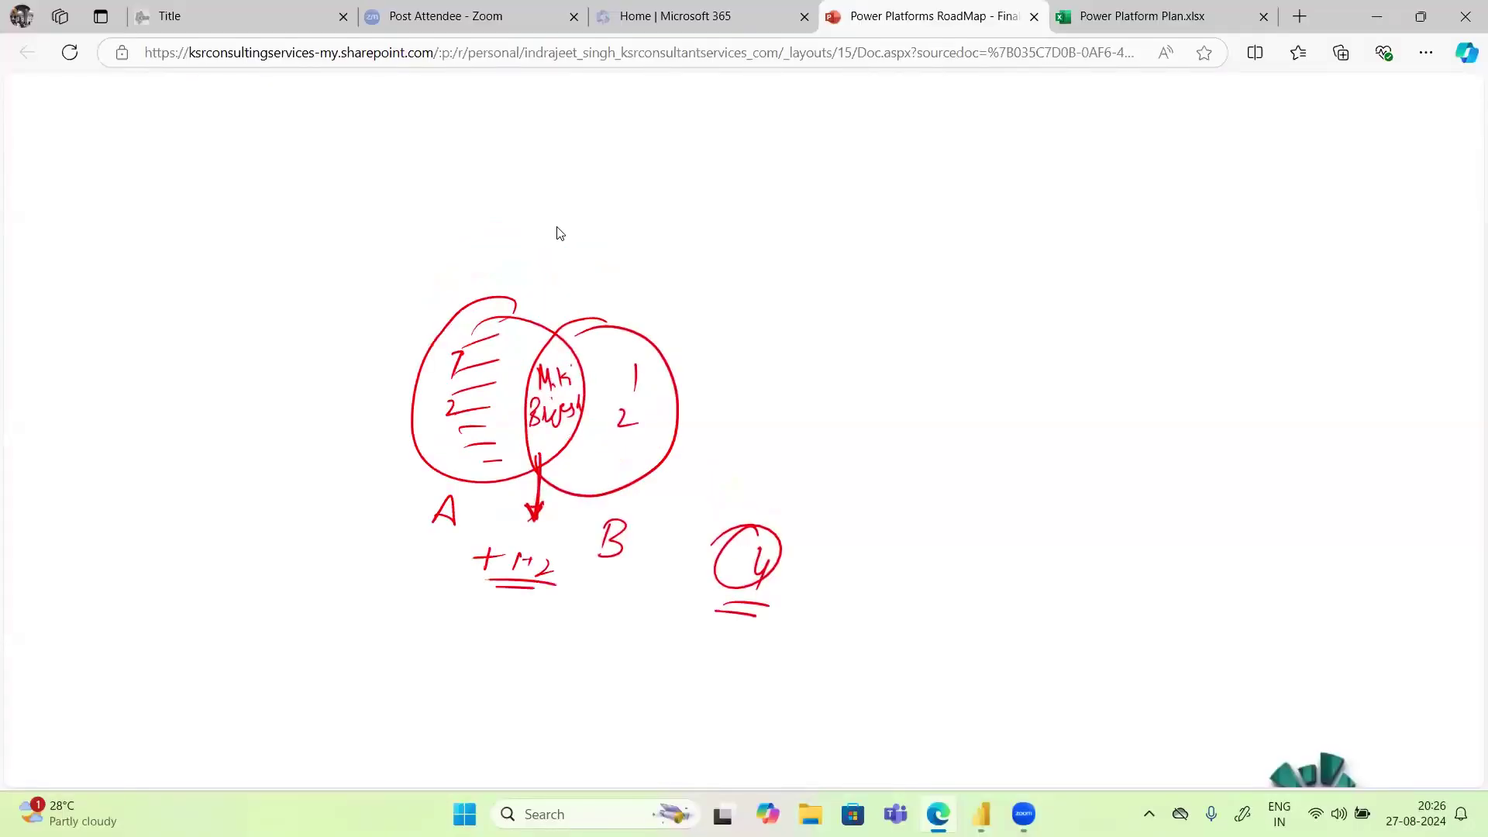
mouse_move(980, 810)
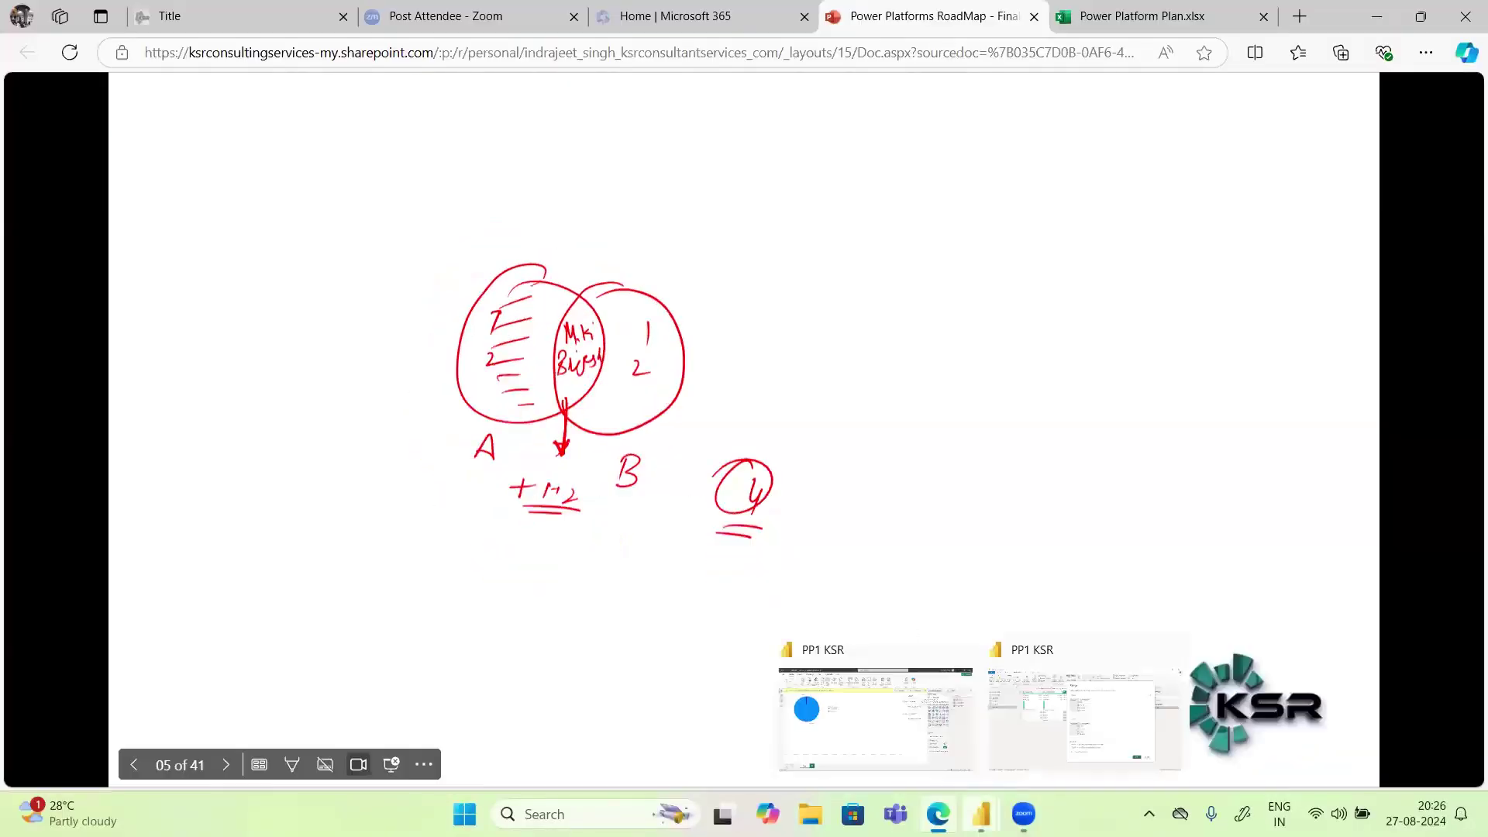
click(1048, 732)
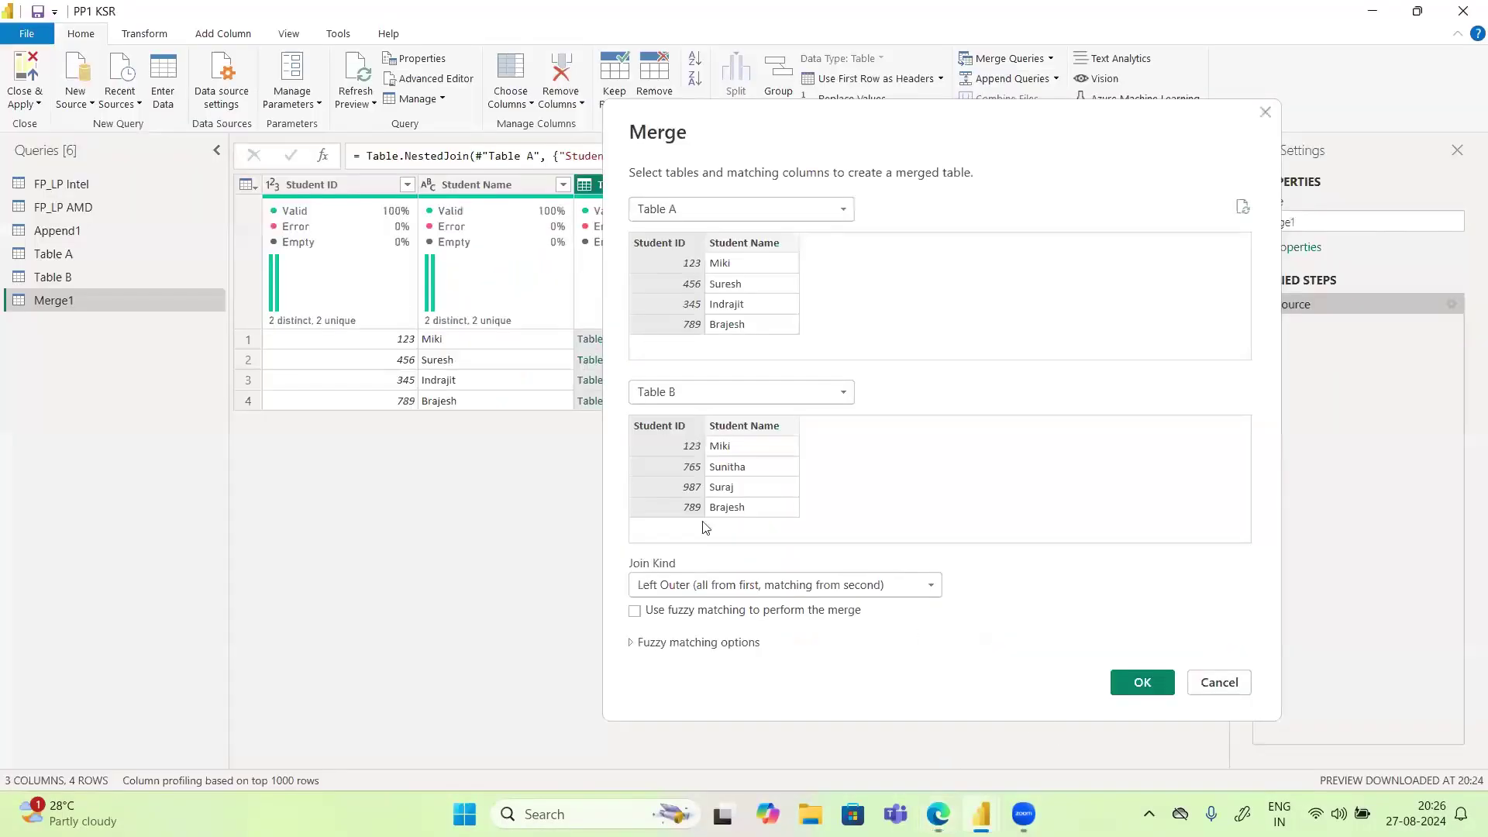
click(850, 589)
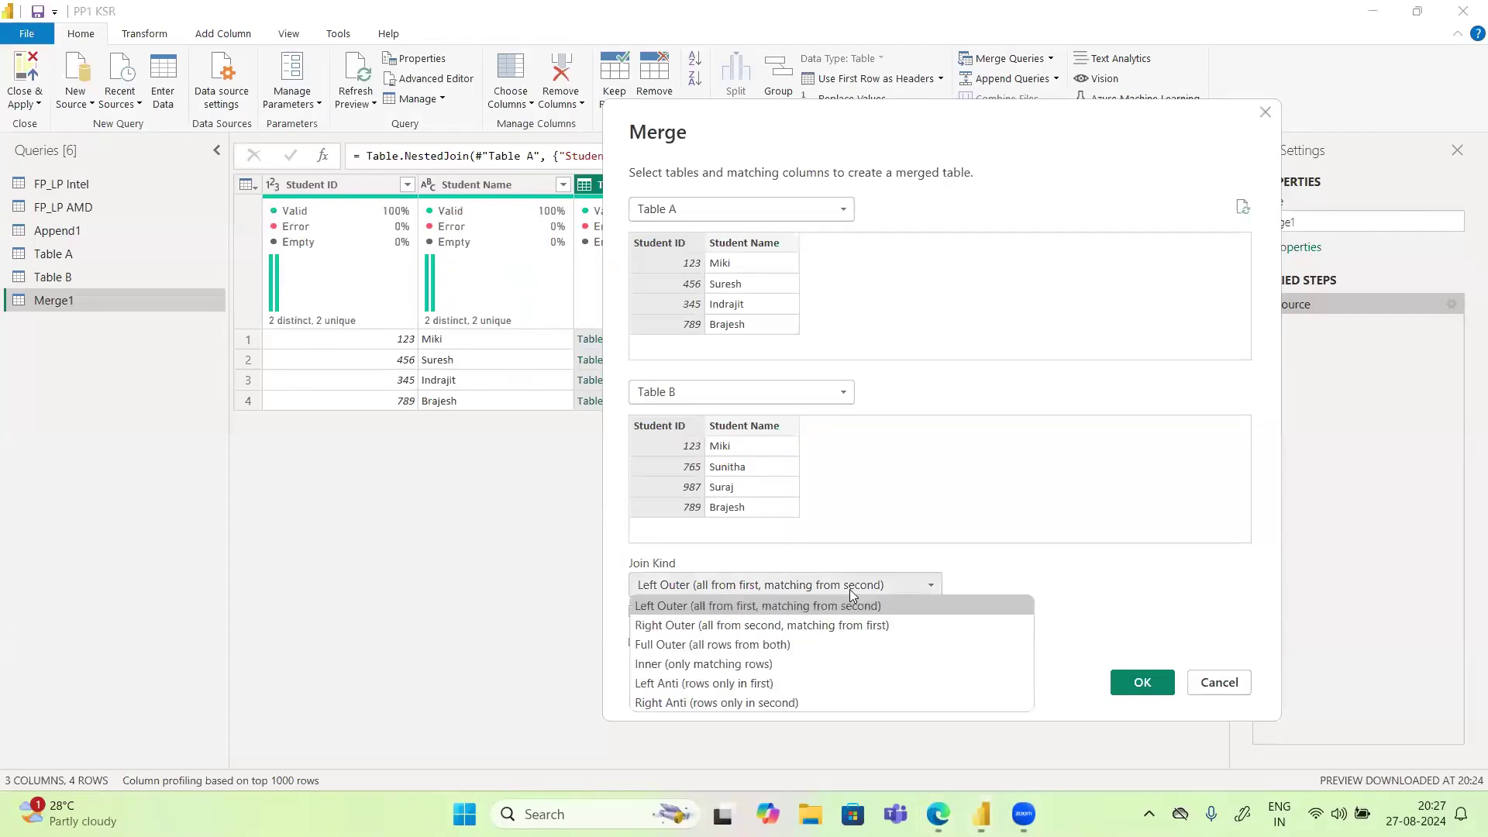
click(677, 683)
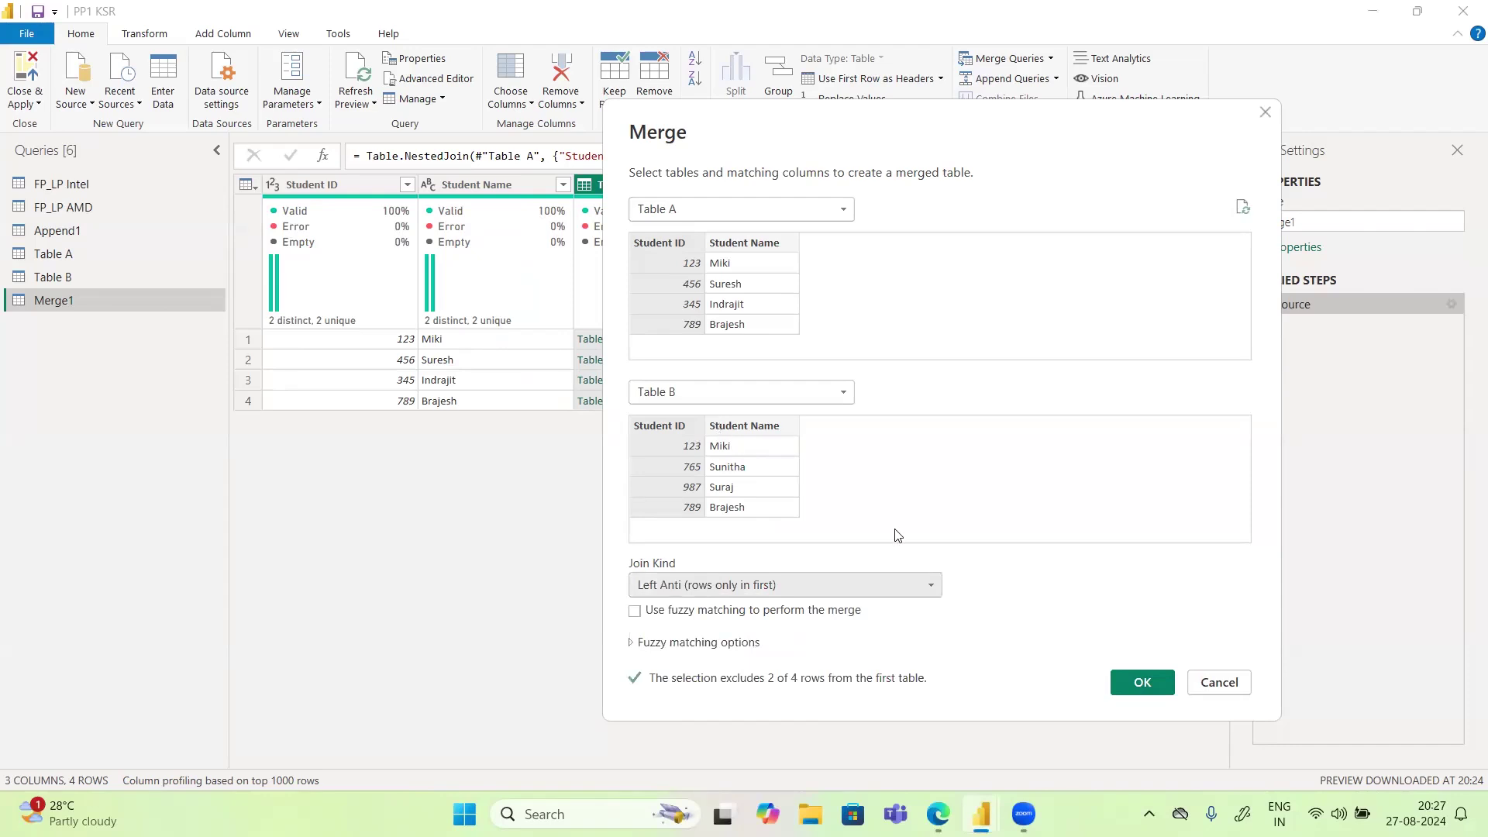
click(1142, 683)
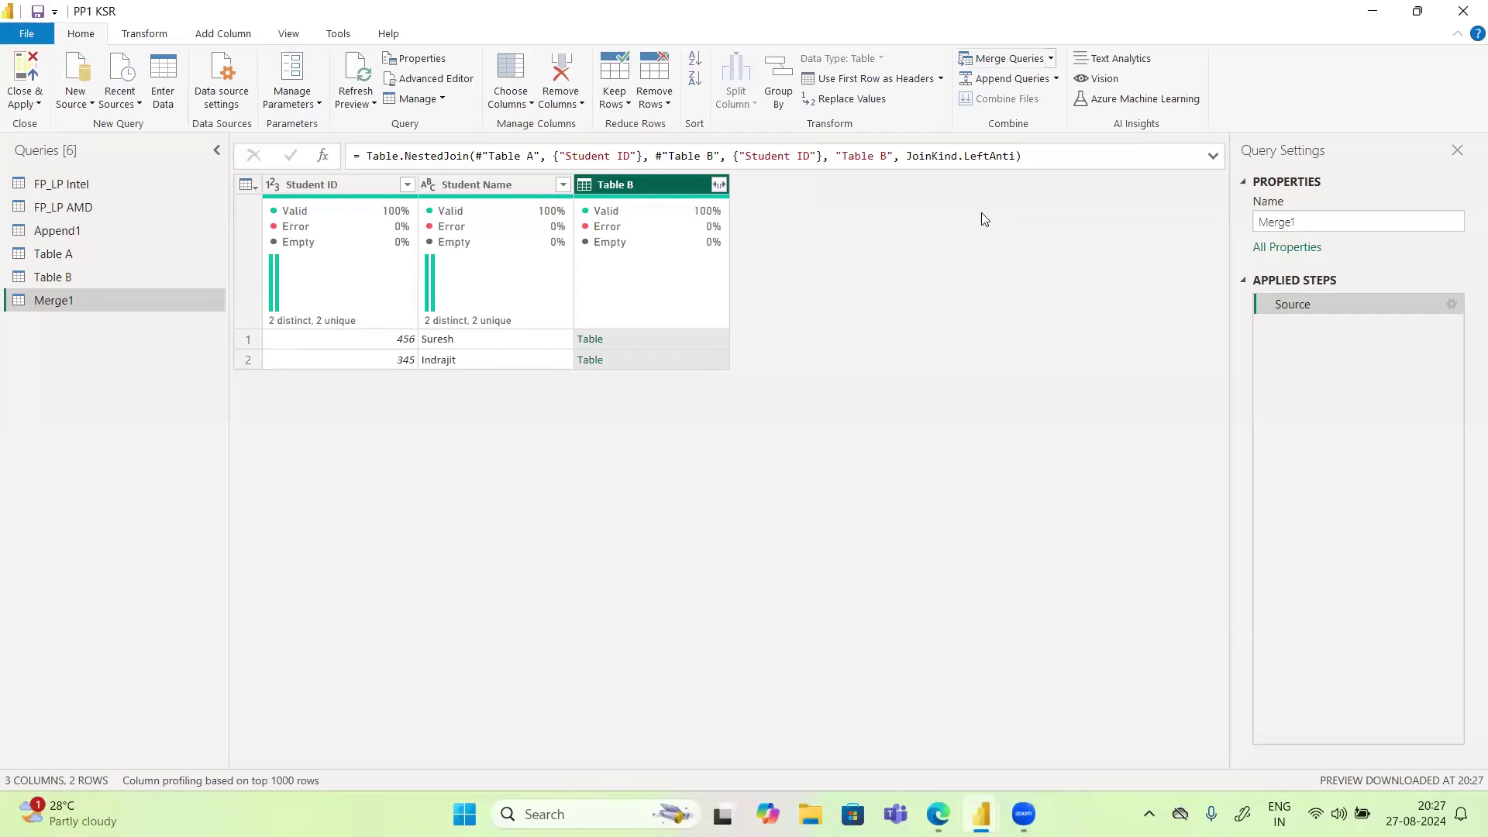
Step: Start merging Merge1 into a new query with Student ID as the matching column, and expand the fuzzy matching options
click(1050, 58)
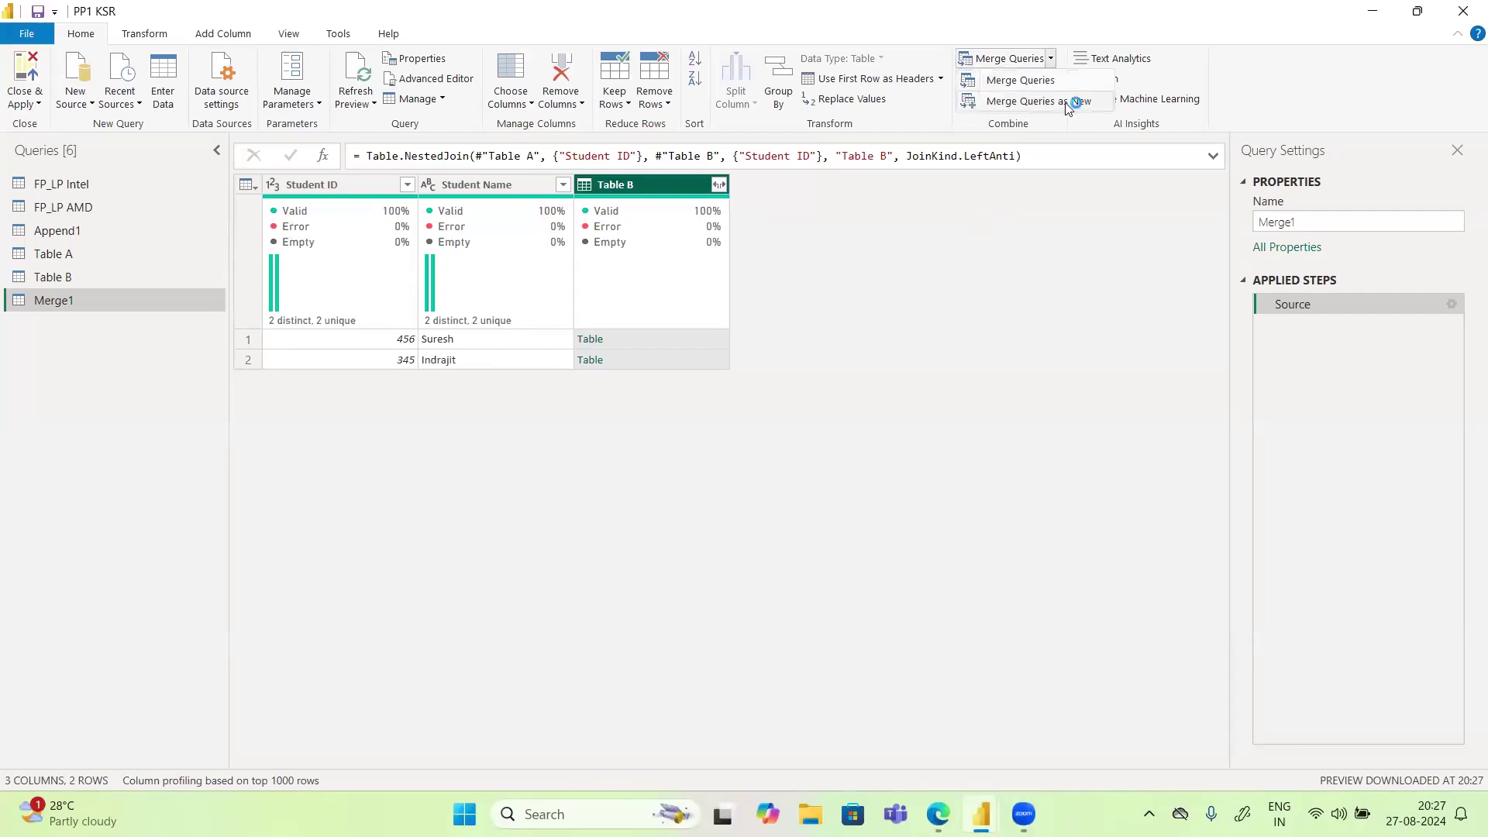
click(1066, 102)
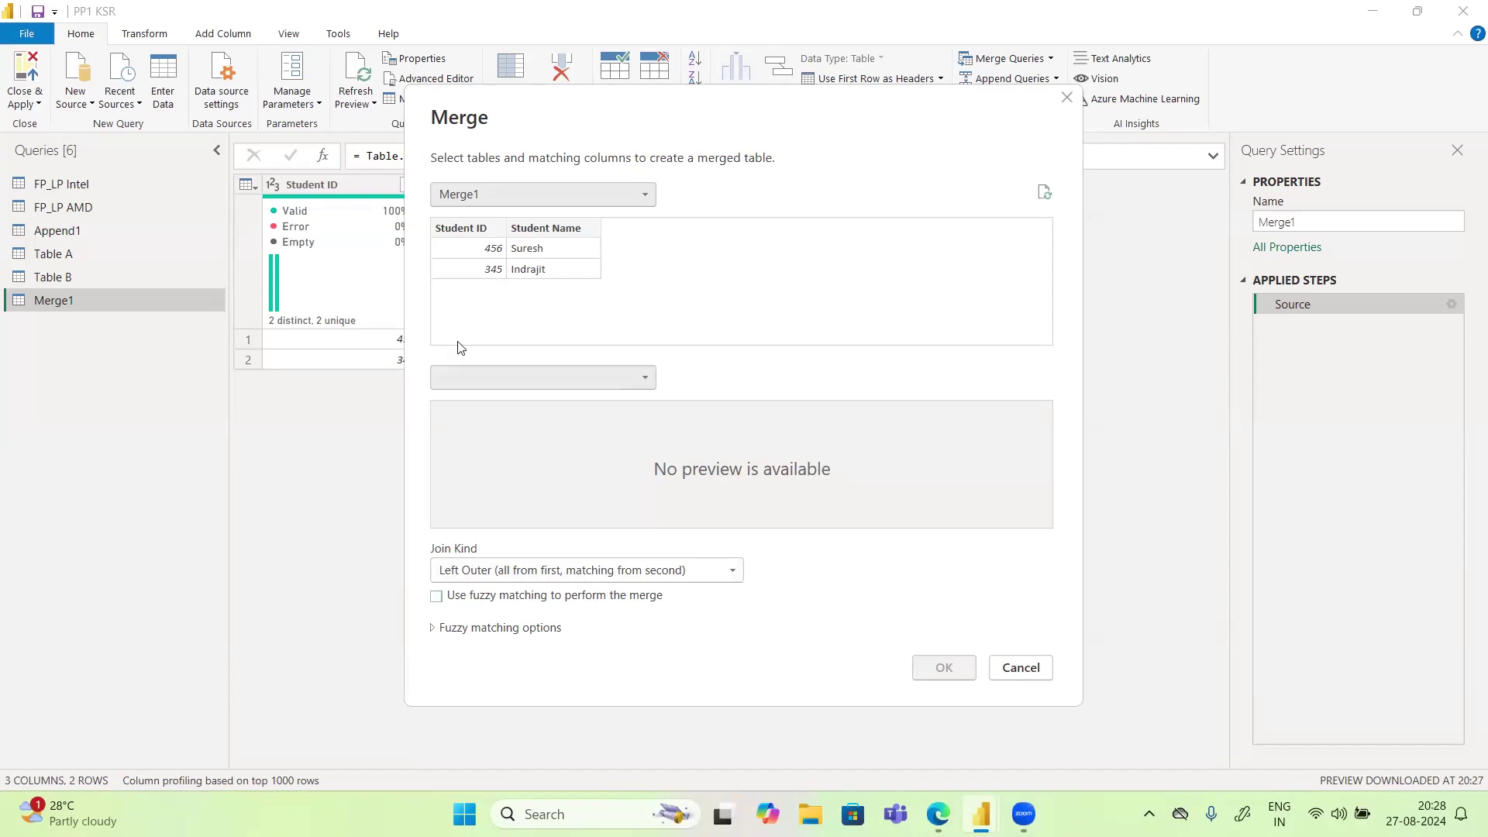
click(448, 228)
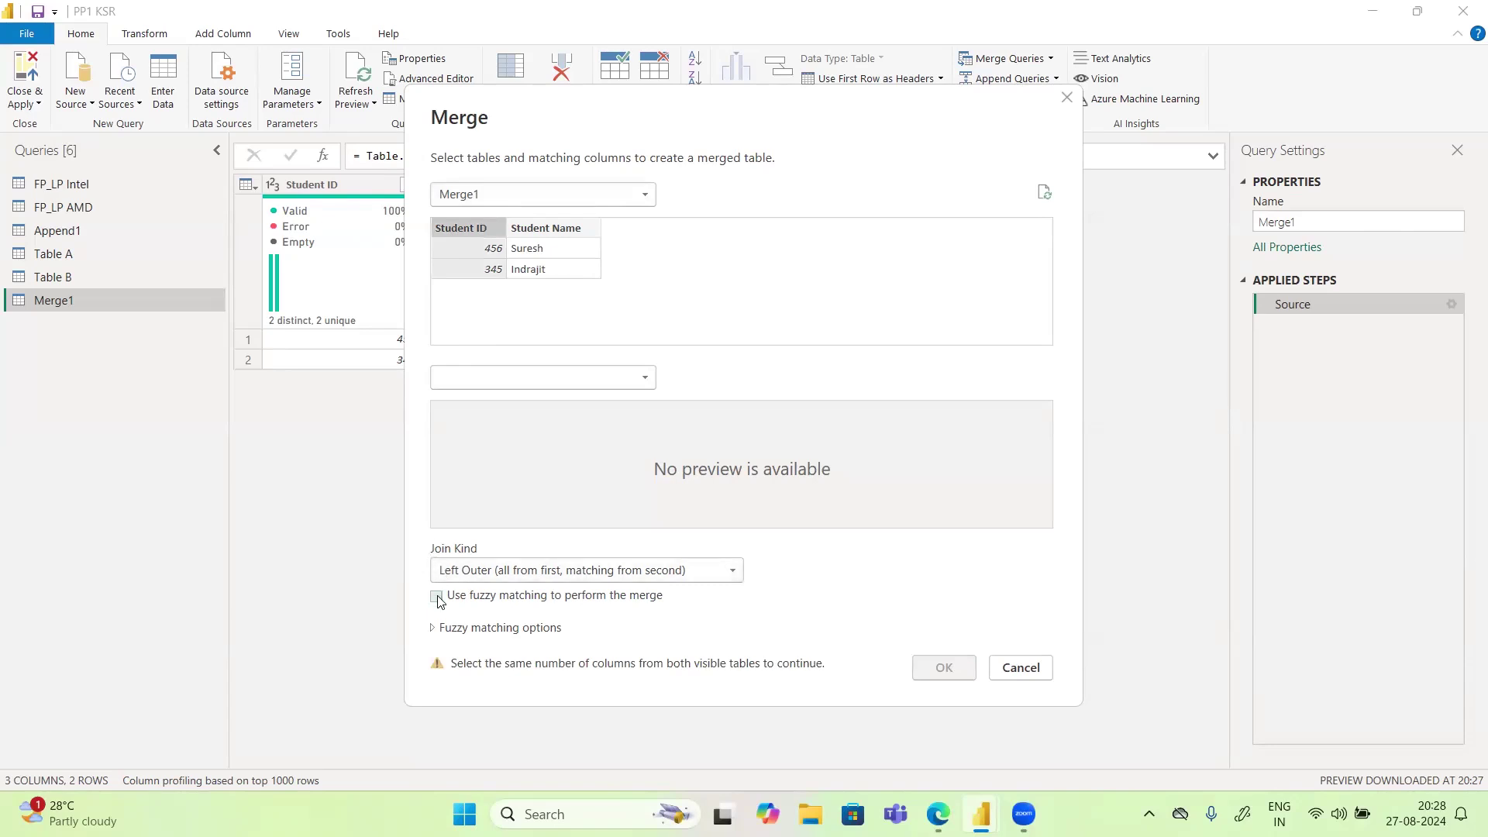
click(433, 628)
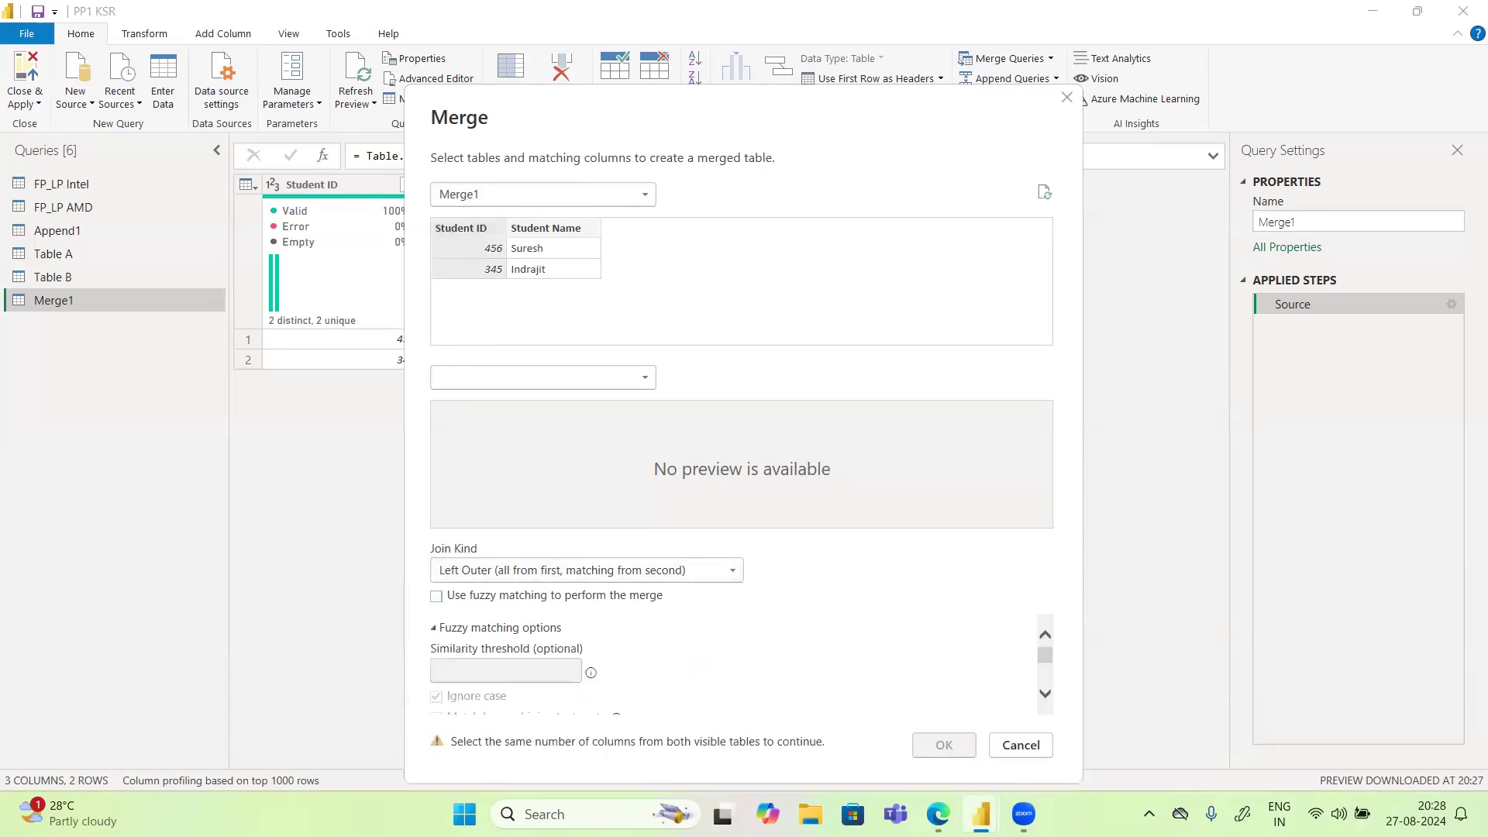
Step: Switch to the browser slide show and sketch a two-column table headed SN and SID beside the Venn diagram
click(939, 814)
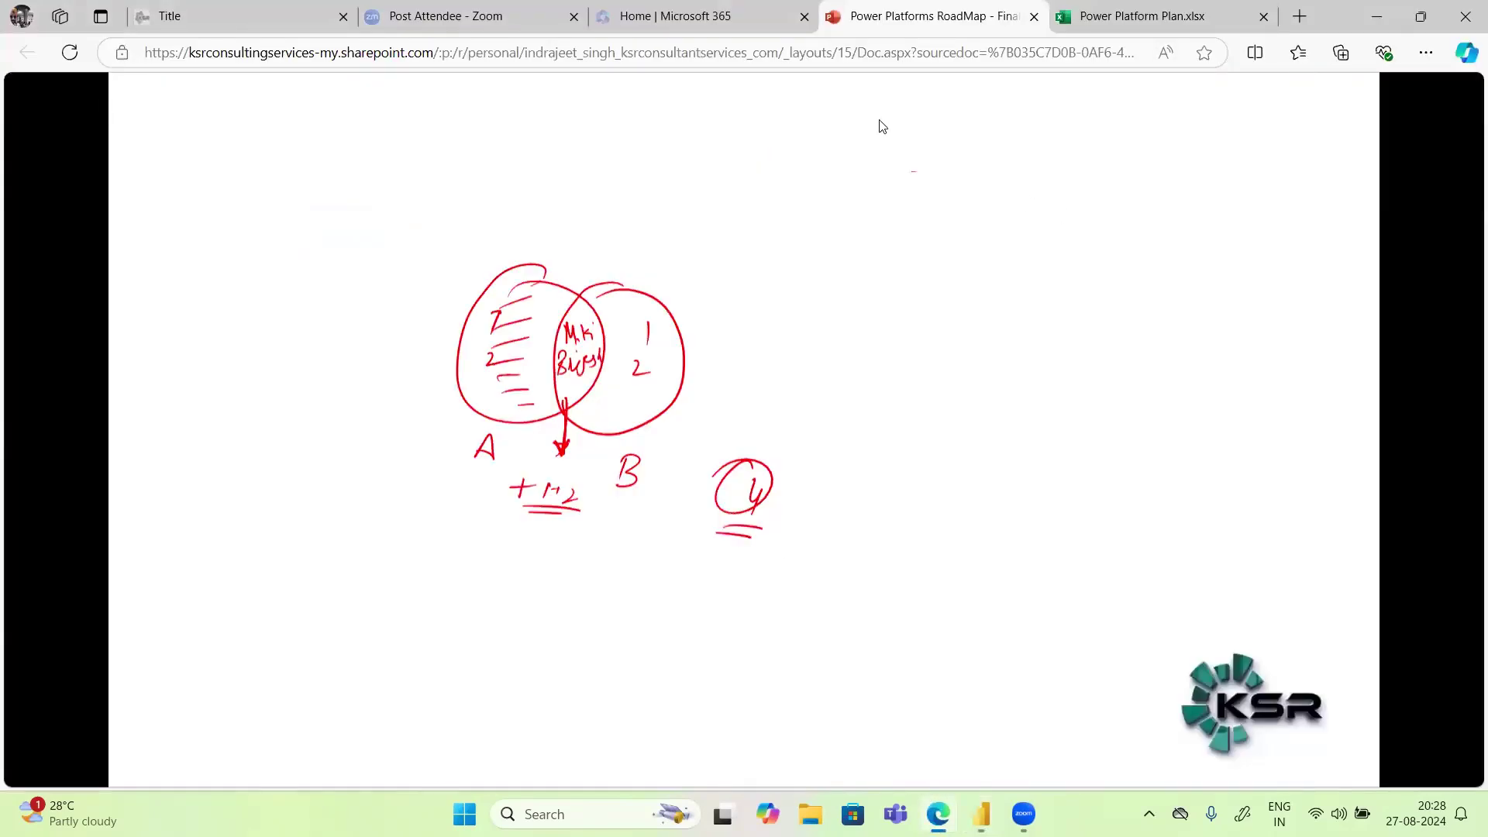
mouse_move(1018, 162)
mouse_down()
mouse_move(924, 151)
mouse_move(982, 251)
mouse_move(1032, 172)
mouse_move(968, 248)
mouse_up()
drag(935, 160, 922, 178)
mouse_move(940, 178)
mouse_down()
mouse_move(959, 161)
mouse_move(961, 250)
mouse_up()
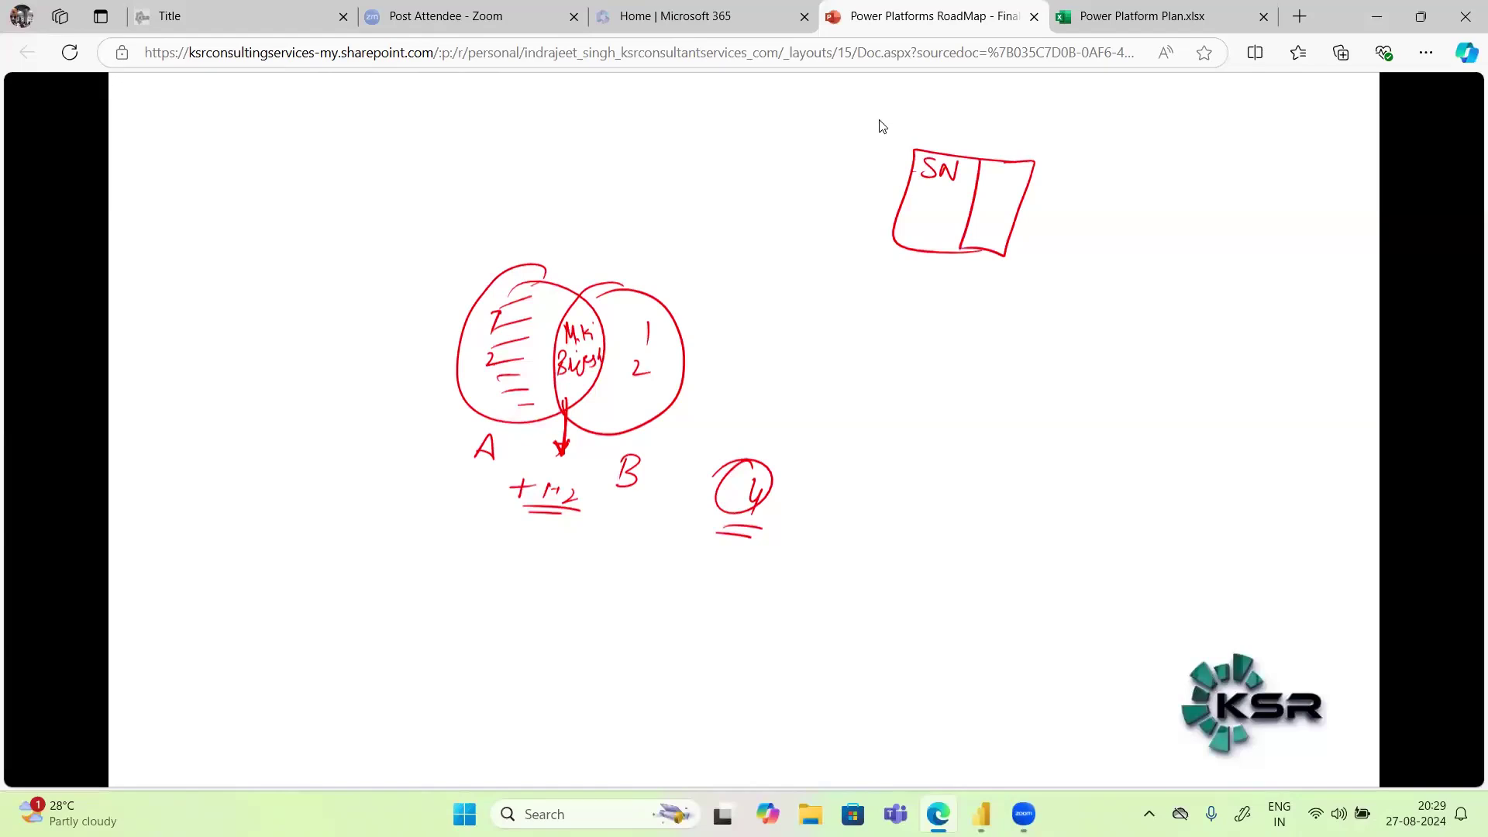
mouse_move(994, 169)
mouse_down()
mouse_move(986, 186)
mouse_move(1008, 188)
mouse_up()
mouse_move(1011, 172)
mouse_down()
mouse_move(1023, 184)
mouse_move(908, 179)
mouse_move(908, 200)
mouse_move(942, 192)
mouse_move(932, 217)
mouse_move(965, 211)
mouse_up()
Step: Sketch a second two-column table, label the pair A and B, and write a differently spelled student name in each
mouse_move(1246, 186)
mouse_down()
mouse_move(1181, 293)
mouse_move(1274, 189)
mouse_move(1216, 304)
mouse_move(1147, 293)
mouse_up()
mouse_move(903, 272)
mouse_down()
mouse_move(891, 284)
mouse_move(908, 288)
mouse_up()
mouse_move(1119, 310)
mouse_down()
mouse_move(1139, 322)
mouse_move(1113, 336)
mouse_up()
drag(1222, 187, 1155, 296)
drag(1133, 195, 1254, 229)
mouse_move(1128, 203)
mouse_down()
mouse_move(1139, 231)
mouse_move(1161, 218)
mouse_move(1159, 243)
mouse_move(1190, 252)
mouse_up()
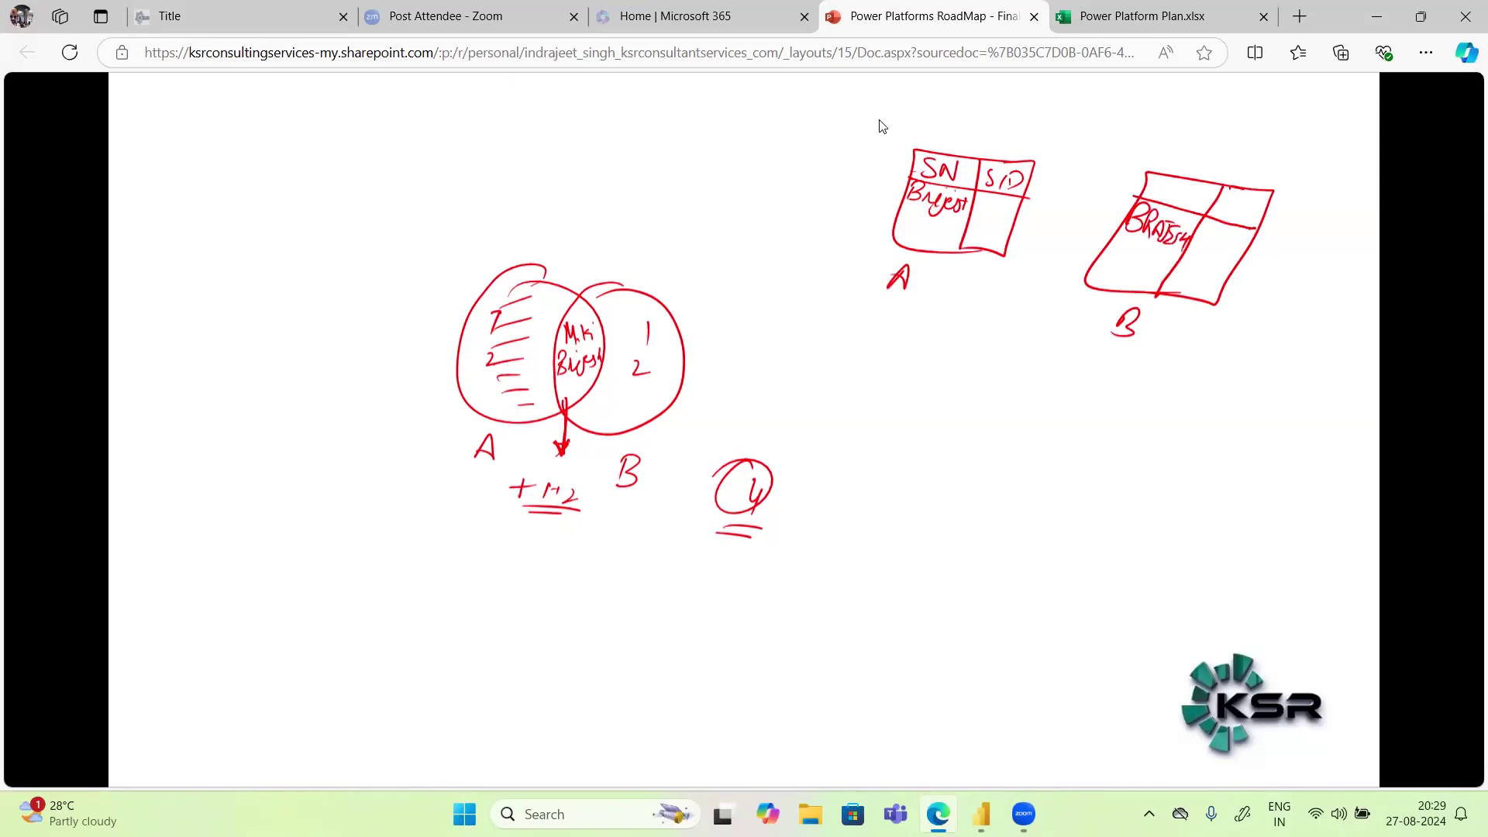
Step: Link the name columns of tables A and B with a double-headed arrow, and mark each table's name with an underline and an arrow
mouse_move(959, 155)
mouse_down()
mouse_move(979, 117)
mouse_move(1153, 134)
mouse_move(1151, 172)
mouse_up()
drag(953, 138, 980, 139)
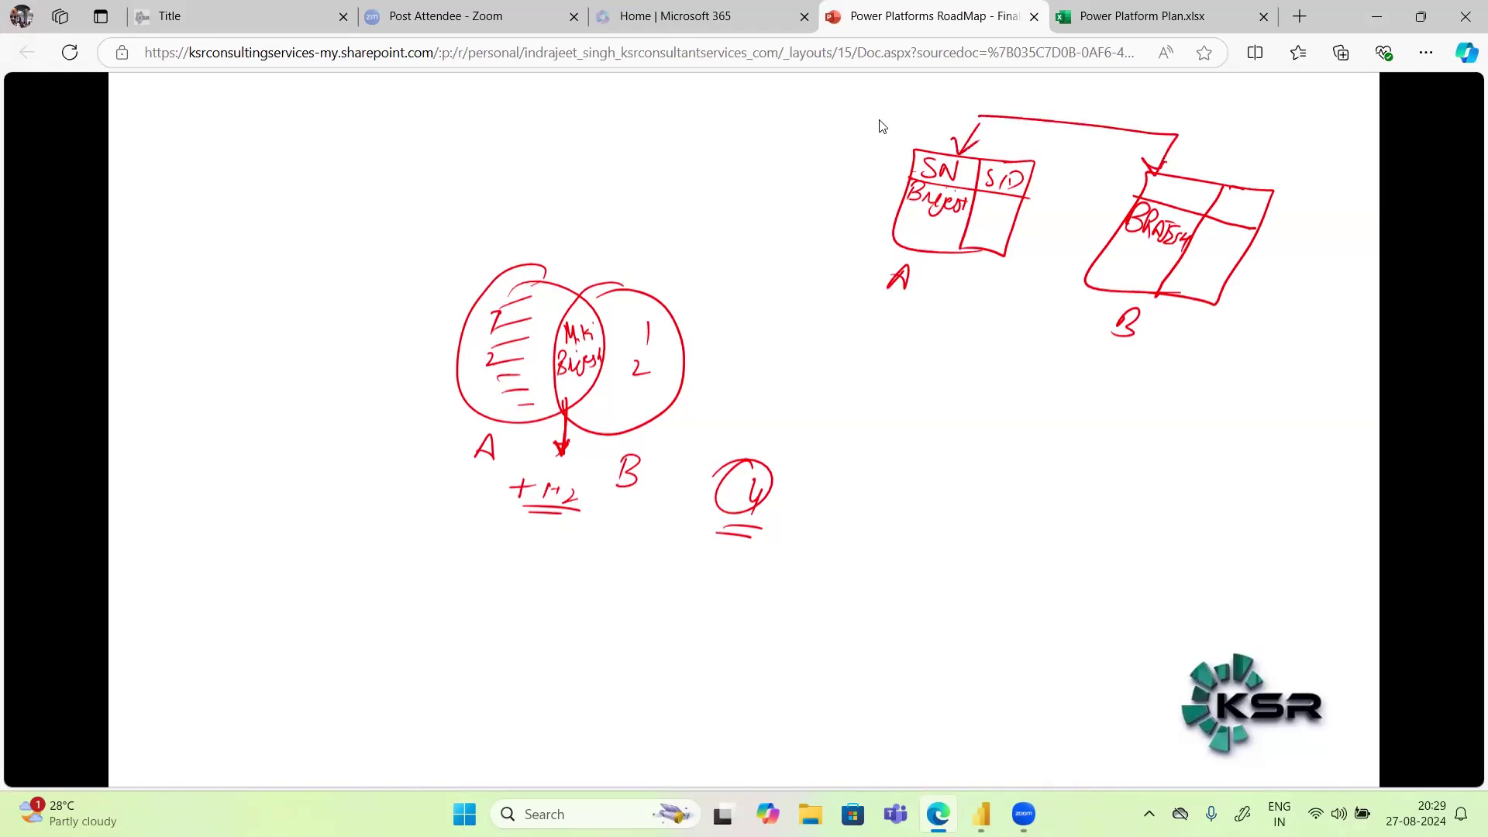
drag(903, 203, 966, 212)
drag(1119, 235, 1174, 251)
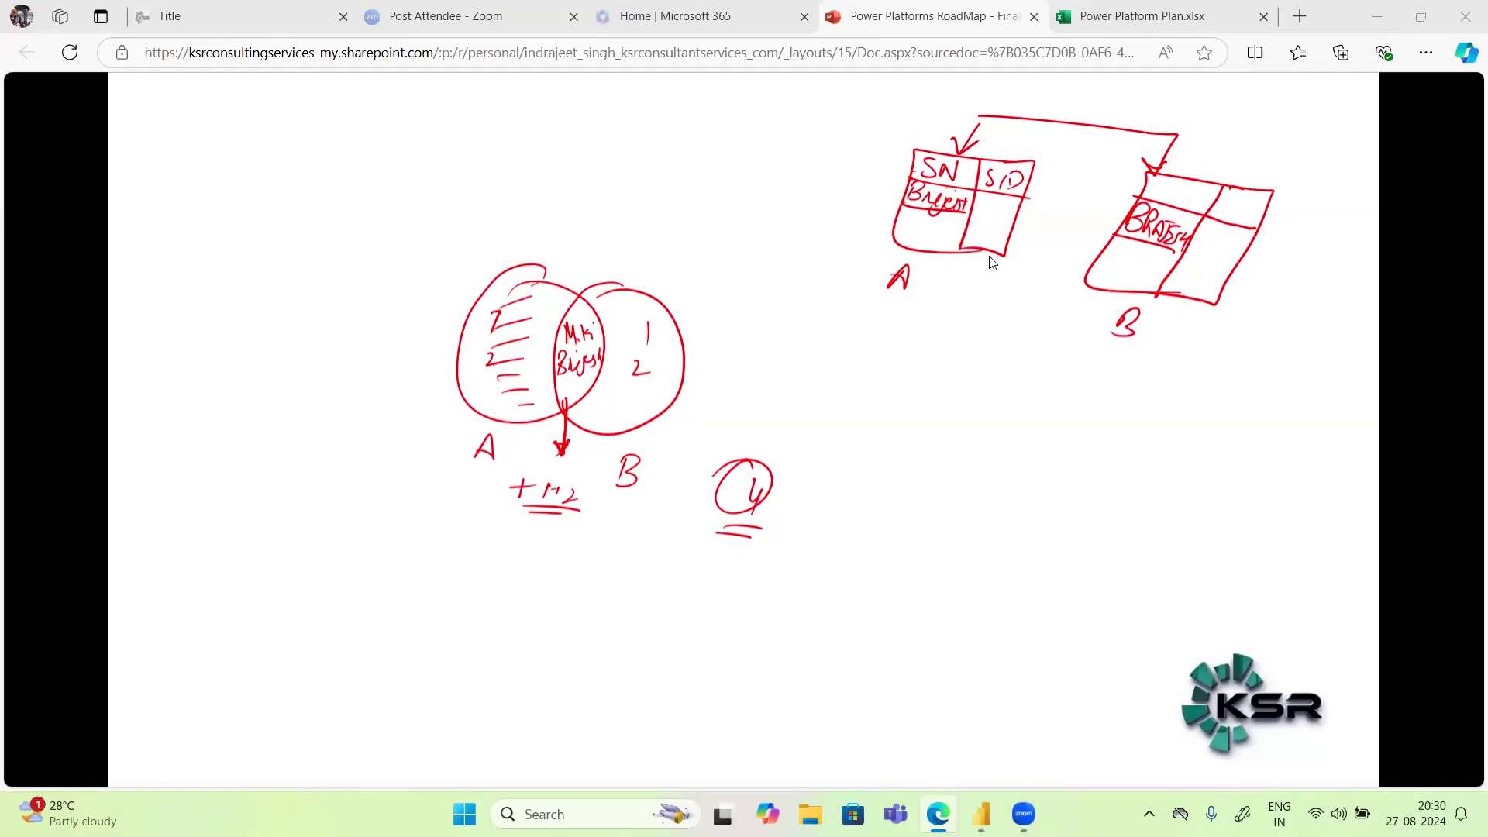
drag(860, 196, 893, 200)
drag(1077, 202, 1106, 207)
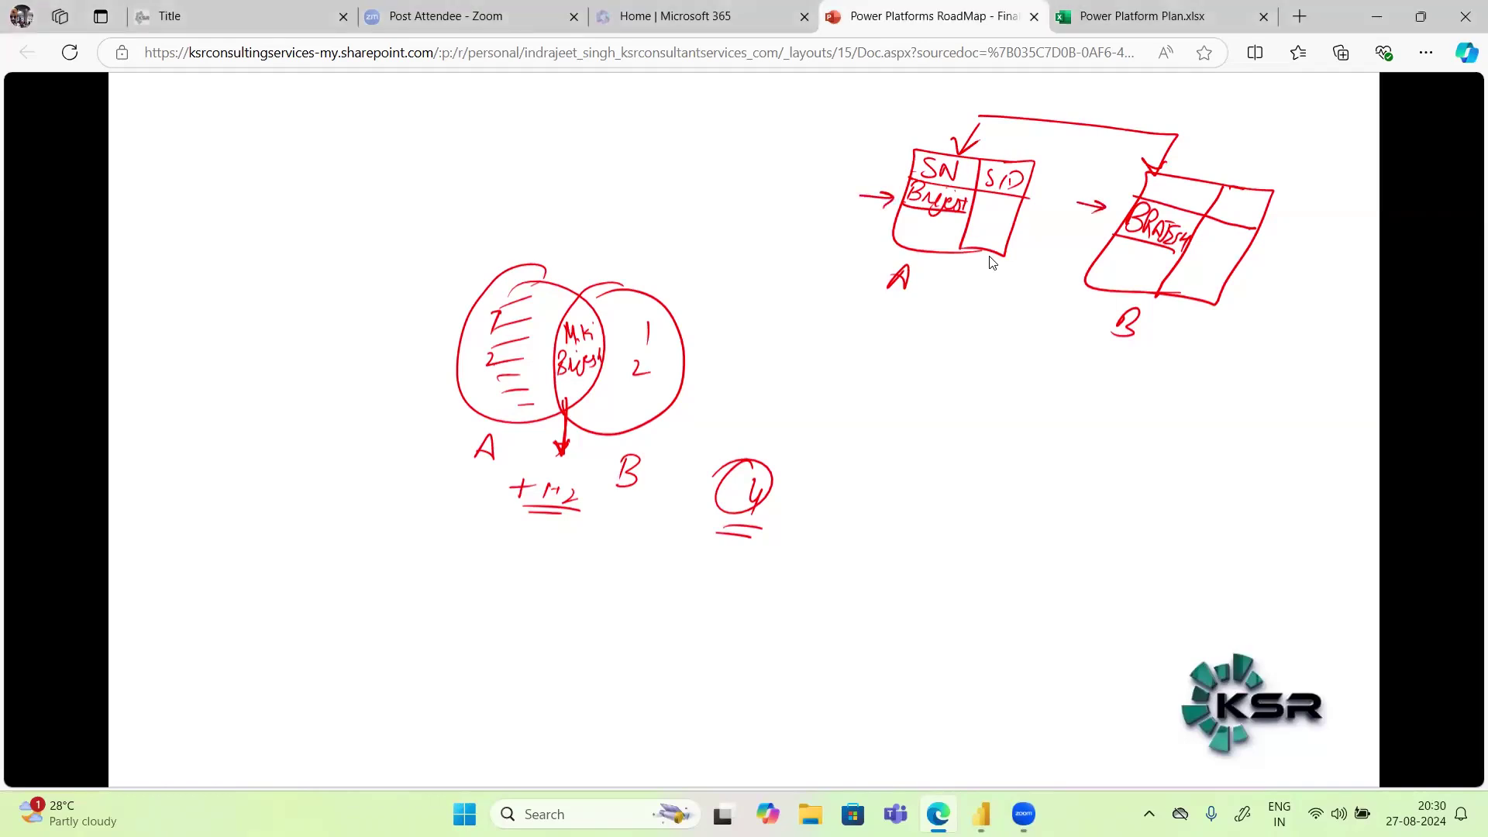
Step: Write a sample first name in capitals below the two tables, with an arrow pointing at it
mouse_move(959, 389)
mouse_down()
mouse_move(956, 411)
mouse_move(978, 387)
mouse_up()
mouse_move(937, 415)
mouse_down()
mouse_move(991, 387)
mouse_move(1000, 411)
mouse_move(1055, 403)
mouse_up()
mouse_move(1080, 387)
mouse_down()
mouse_move(1067, 408)
mouse_move(1092, 385)
mouse_up()
mouse_move(1110, 386)
mouse_down()
mouse_move(1092, 400)
mouse_move(1113, 412)
mouse_up()
mouse_move(1133, 389)
mouse_down()
mouse_move(1134, 411)
mouse_move(1151, 408)
mouse_up()
drag(1155, 385, 1183, 384)
drag(1167, 385, 1166, 411)
mouse_move(885, 408)
mouse_down()
mouse_move(920, 405)
mouse_move(909, 417)
mouse_up()
Step: Write a misspelled variant of the sample name on the next line, with an arrow in front
drag(877, 475, 919, 471)
drag(905, 461, 920, 471)
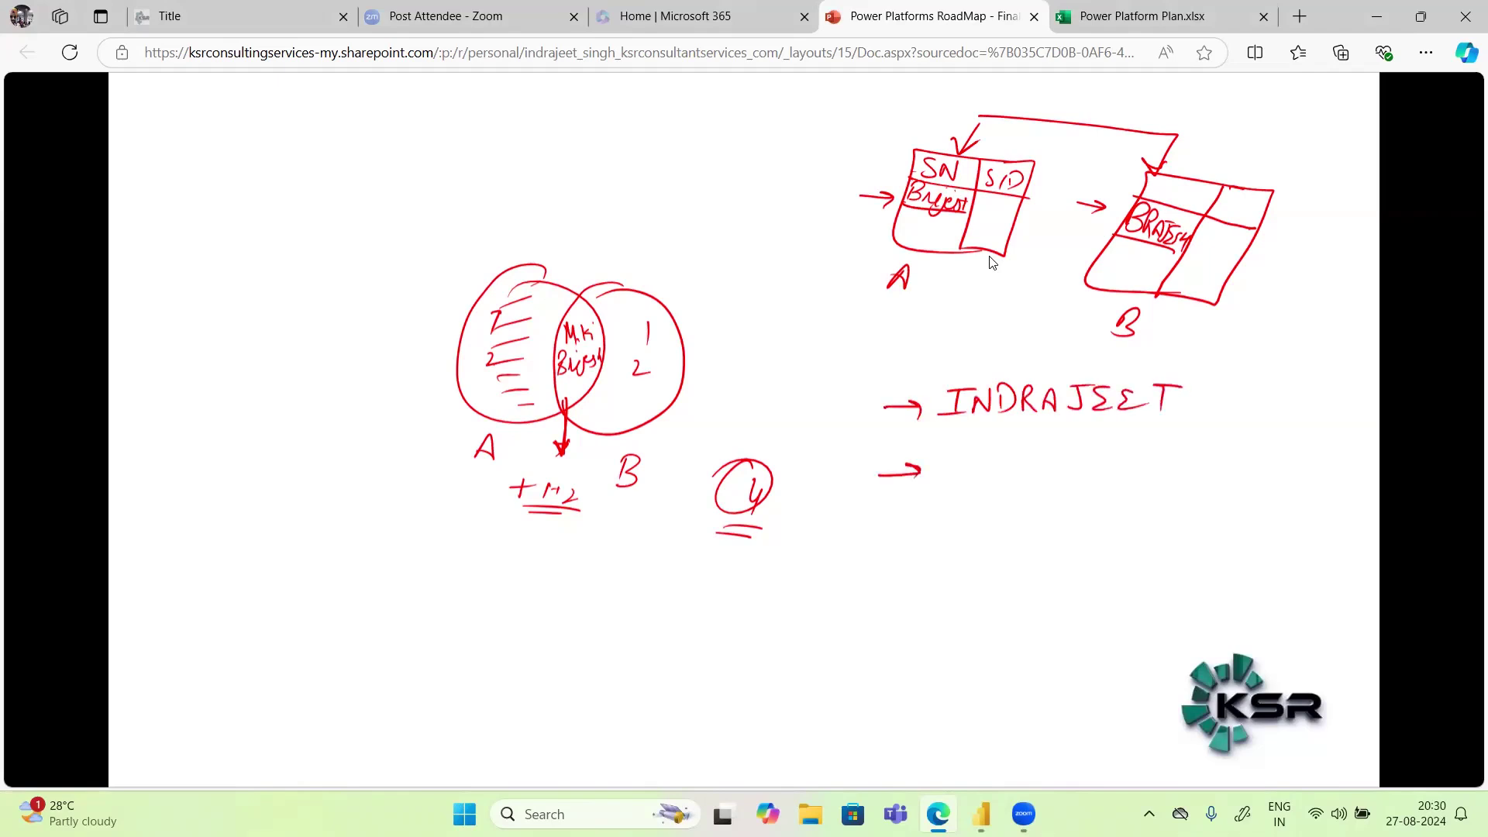
mouse_move(958, 463)
mouse_down()
mouse_move(989, 461)
mouse_move(983, 486)
mouse_up()
mouse_move(974, 463)
mouse_down()
mouse_move(974, 488)
mouse_move(1000, 486)
mouse_up()
mouse_move(1012, 474)
mouse_down()
mouse_move(1005, 488)
mouse_move(1043, 494)
mouse_up()
mouse_move(1039, 465)
mouse_down()
mouse_move(1057, 492)
mouse_move(1076, 491)
mouse_up()
drag(1060, 480, 1104, 463)
mouse_move(1097, 463)
mouse_down()
mouse_move(1088, 490)
mouse_move(1121, 477)
mouse_move(1130, 490)
mouse_up()
mouse_move(1139, 481)
mouse_down()
mouse_move(1156, 462)
mouse_move(1147, 494)
mouse_move(1191, 492)
mouse_up()
mouse_move(1165, 476)
mouse_down()
mouse_move(1183, 472)
mouse_move(1138, 474)
mouse_move(1162, 491)
mouse_up()
Step: Add a third arrow below the two spellings, and underline and tick both of them
mouse_move(898, 532)
mouse_down()
mouse_move(939, 529)
mouse_move(924, 538)
mouse_up()
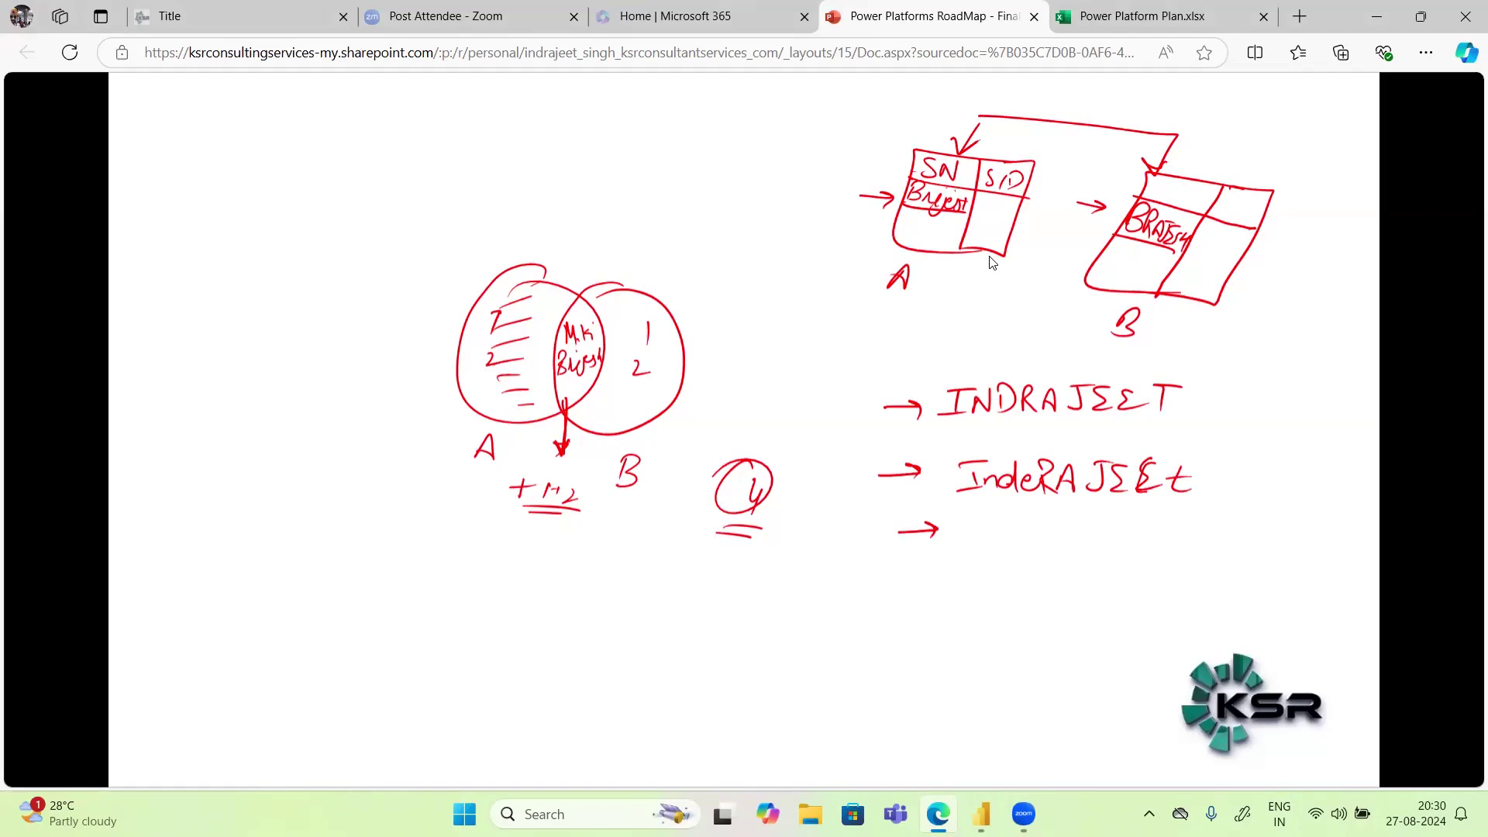
drag(987, 500, 1170, 505)
mouse_move(968, 445)
mouse_down()
mouse_move(1164, 430)
mouse_move(1221, 401)
mouse_up()
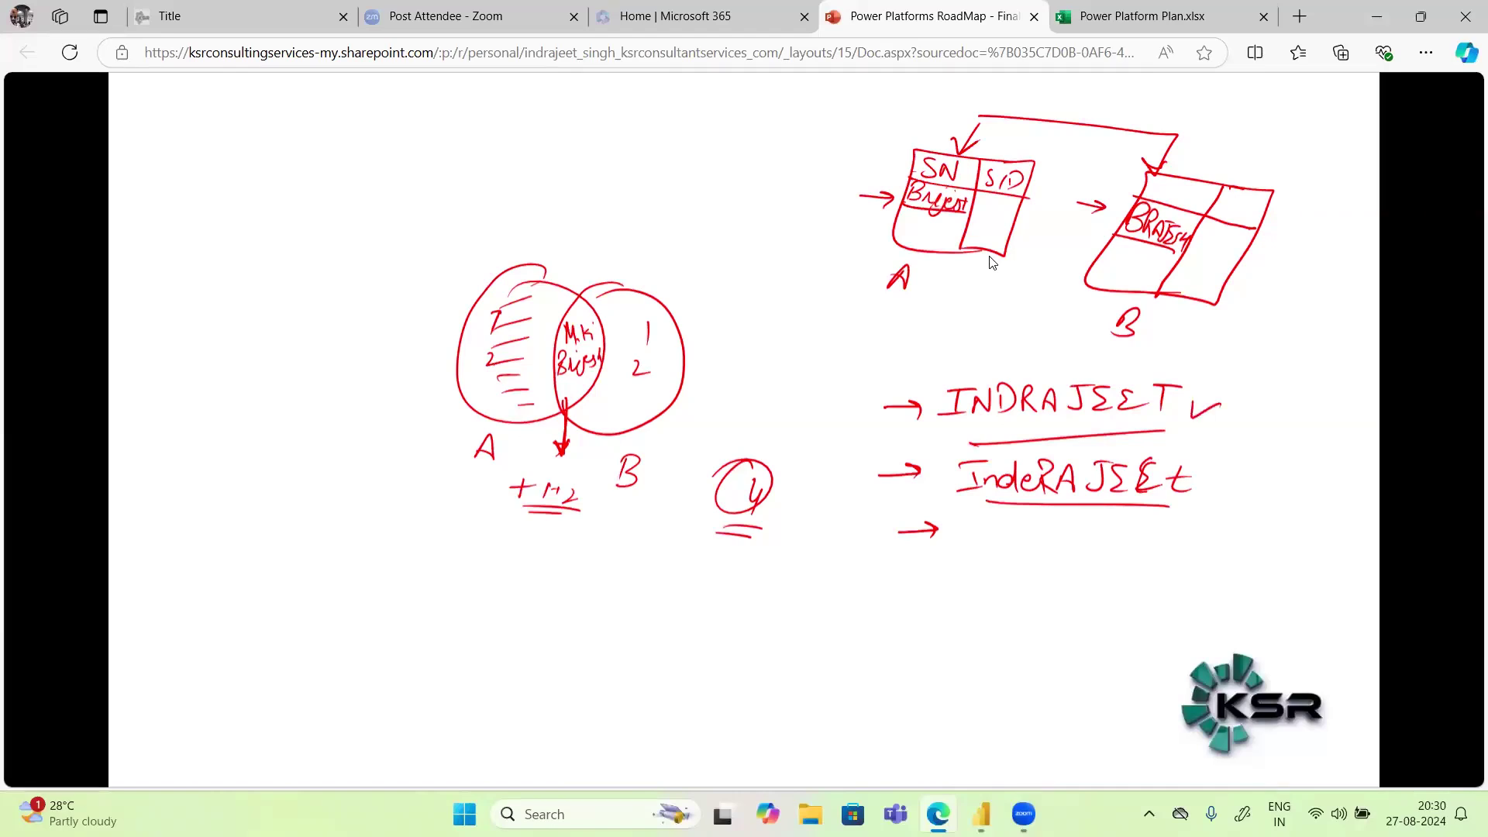
mouse_move(1213, 473)
mouse_down()
mouse_move(1259, 465)
mouse_move(1271, 493)
mouse_up()
Step: Sketch a smaller Venn diagram beside circle A with a hatched overlap and an arrow pointing down from it
mouse_move(314, 330)
mouse_down()
mouse_move(434, 356)
mouse_move(355, 319)
mouse_move(350, 378)
mouse_move(370, 409)
mouse_up()
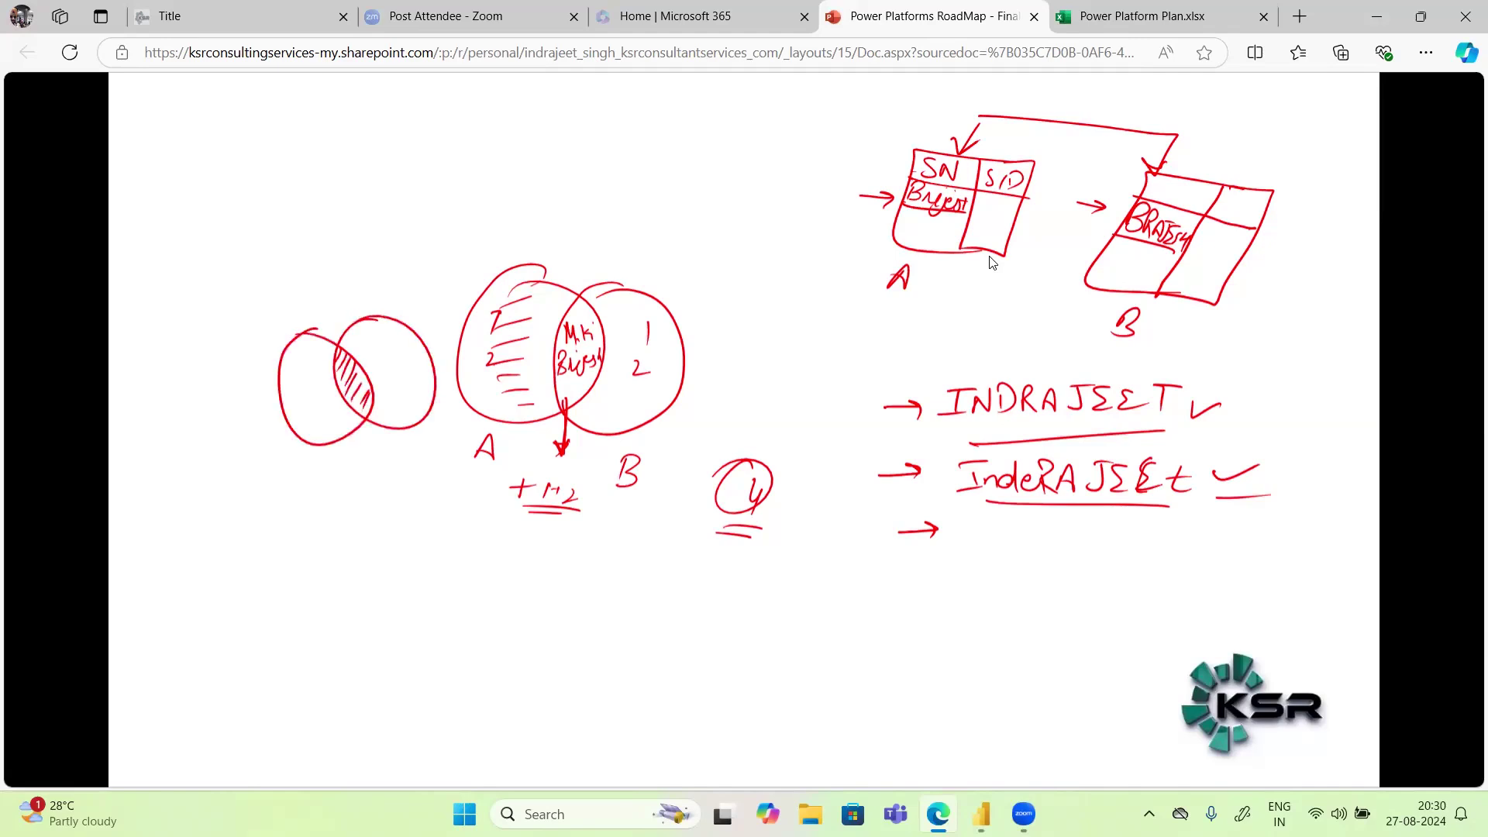
mouse_move(301, 387)
mouse_down()
mouse_move(415, 358)
mouse_move(372, 387)
mouse_move(388, 458)
mouse_up()
drag(392, 443, 388, 456)
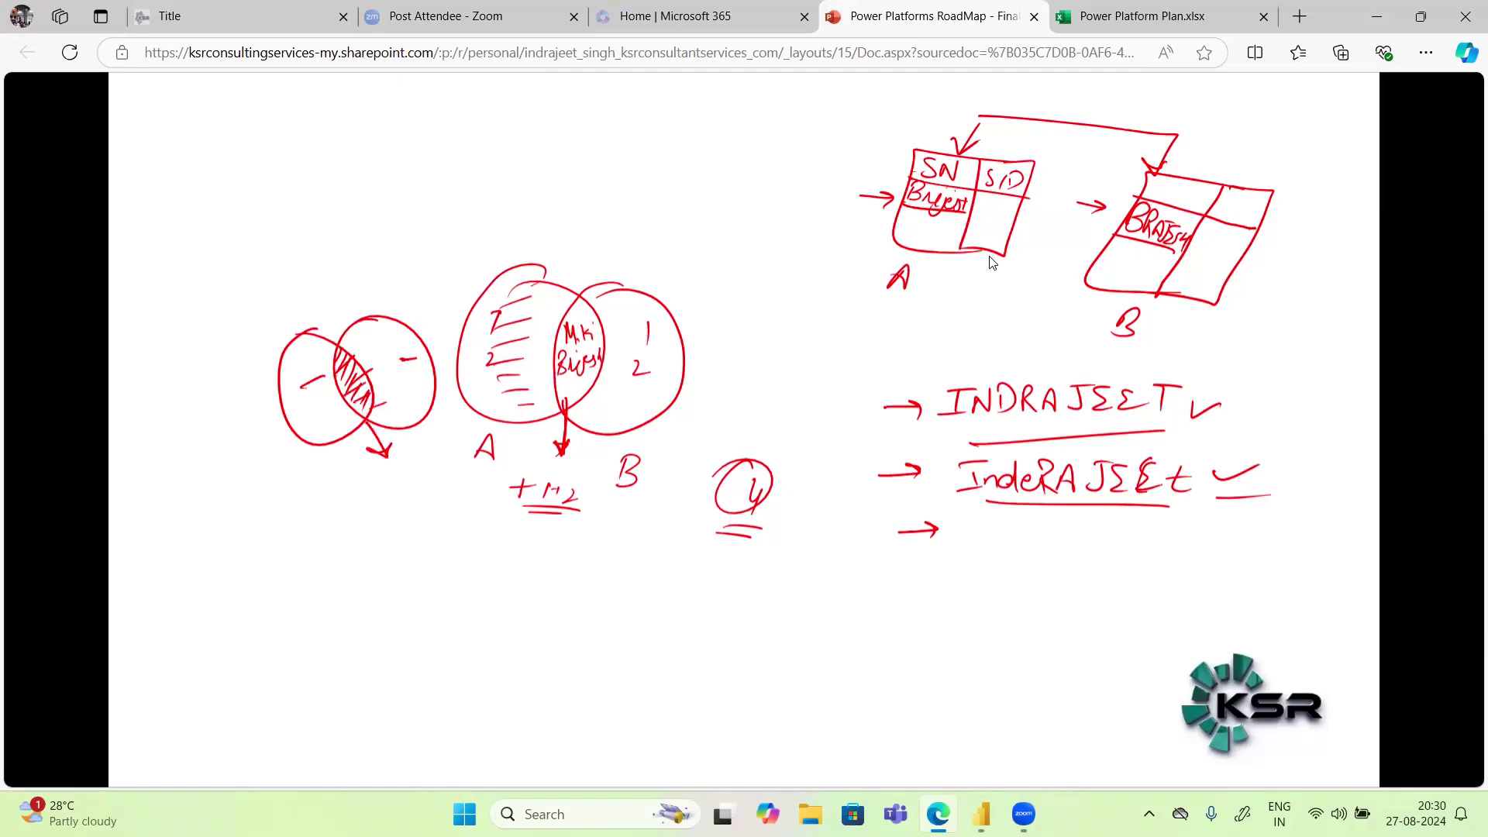
Step: Write an underlined "Fuzzy" above the two spellings and add further ticks beside each
drag(1193, 415, 1238, 399)
drag(1218, 332, 1281, 374)
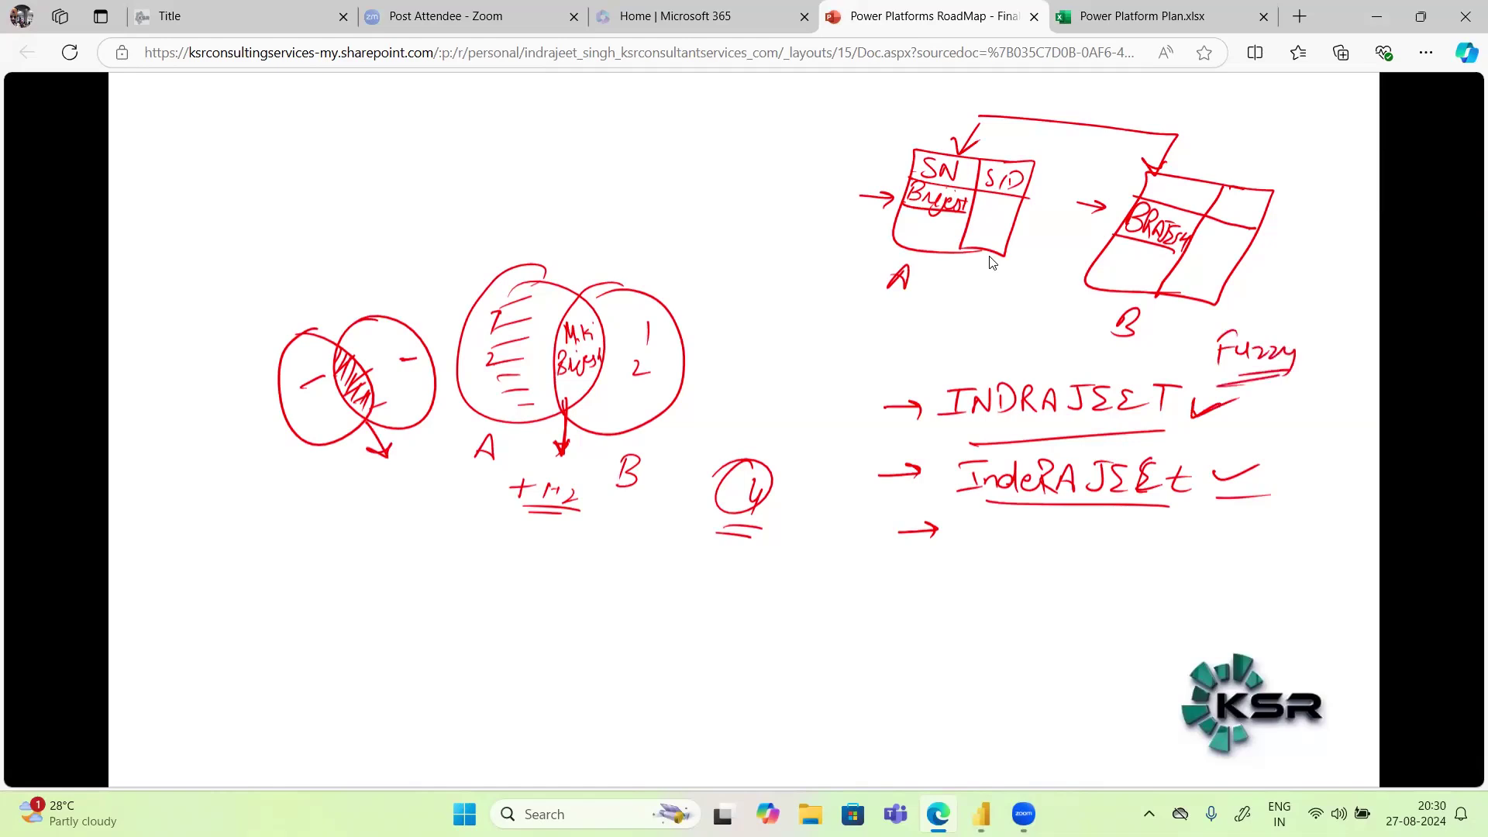
drag(1201, 401, 1240, 383)
drag(1215, 454, 1251, 457)
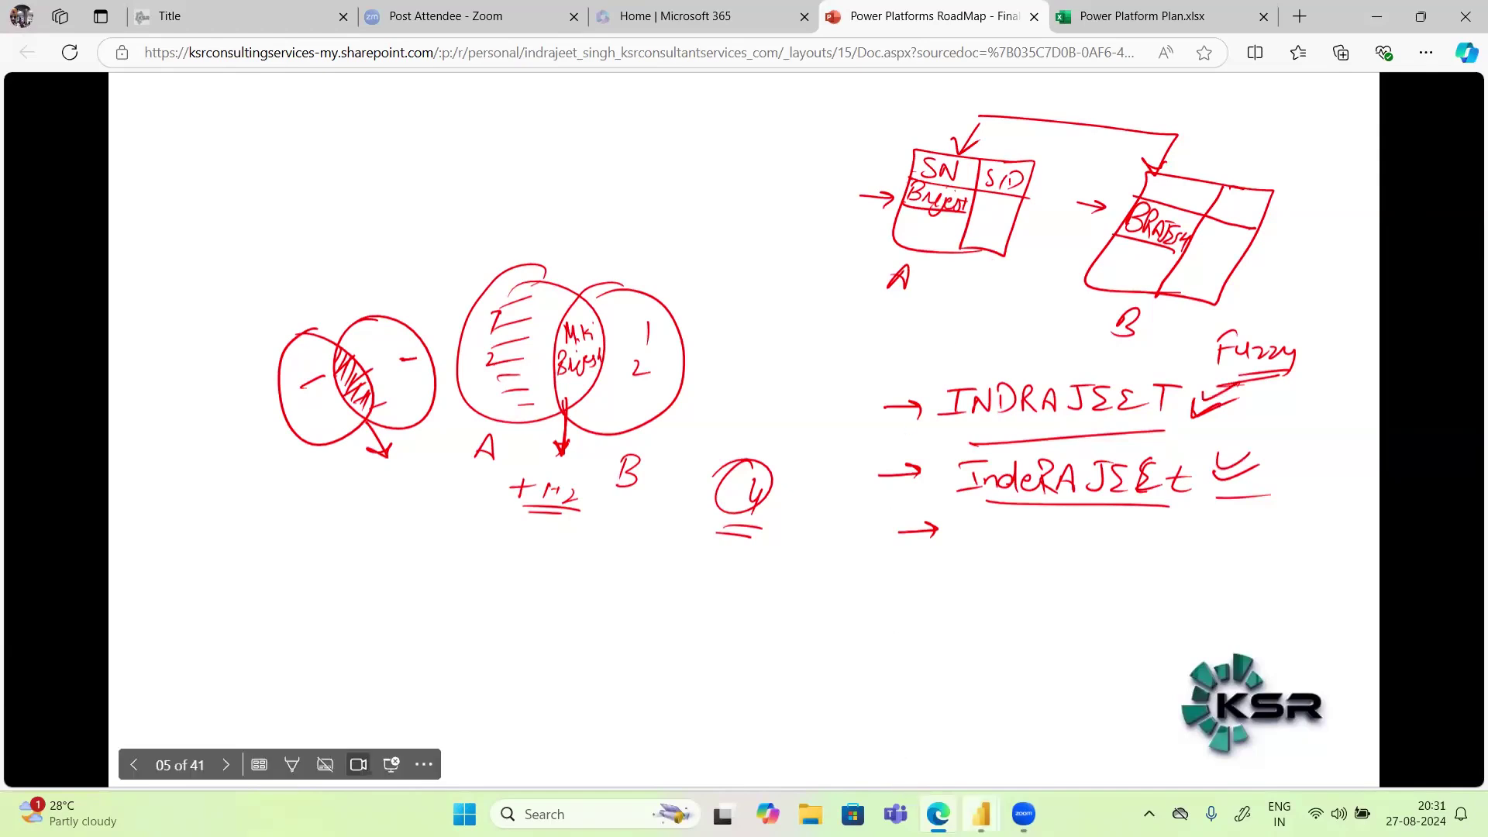
Step: Switch back to Power Query and enable fuzzy matching and Match by combining text parts for the merge
click(981, 814)
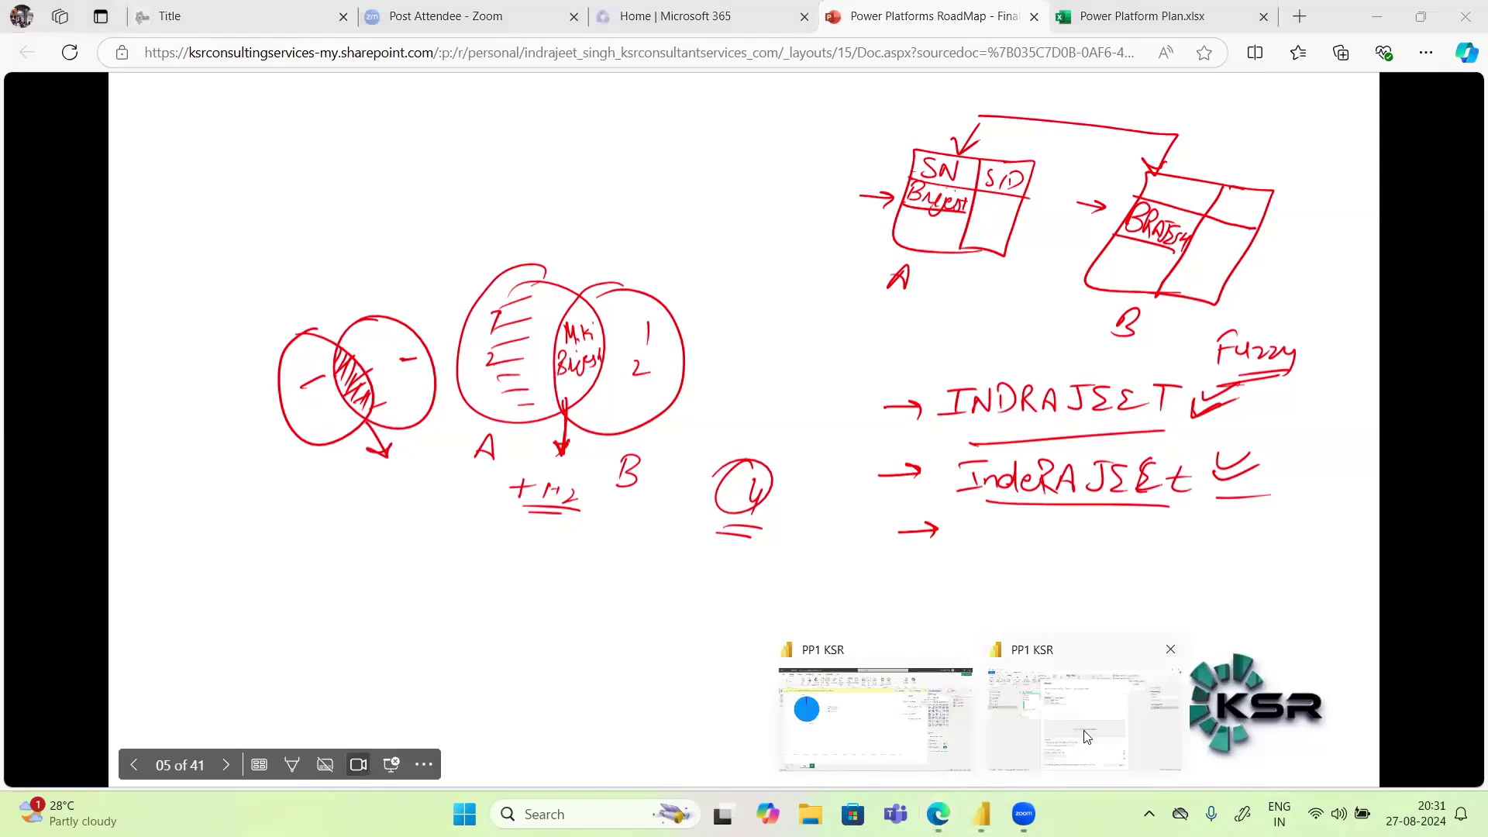
click(1086, 736)
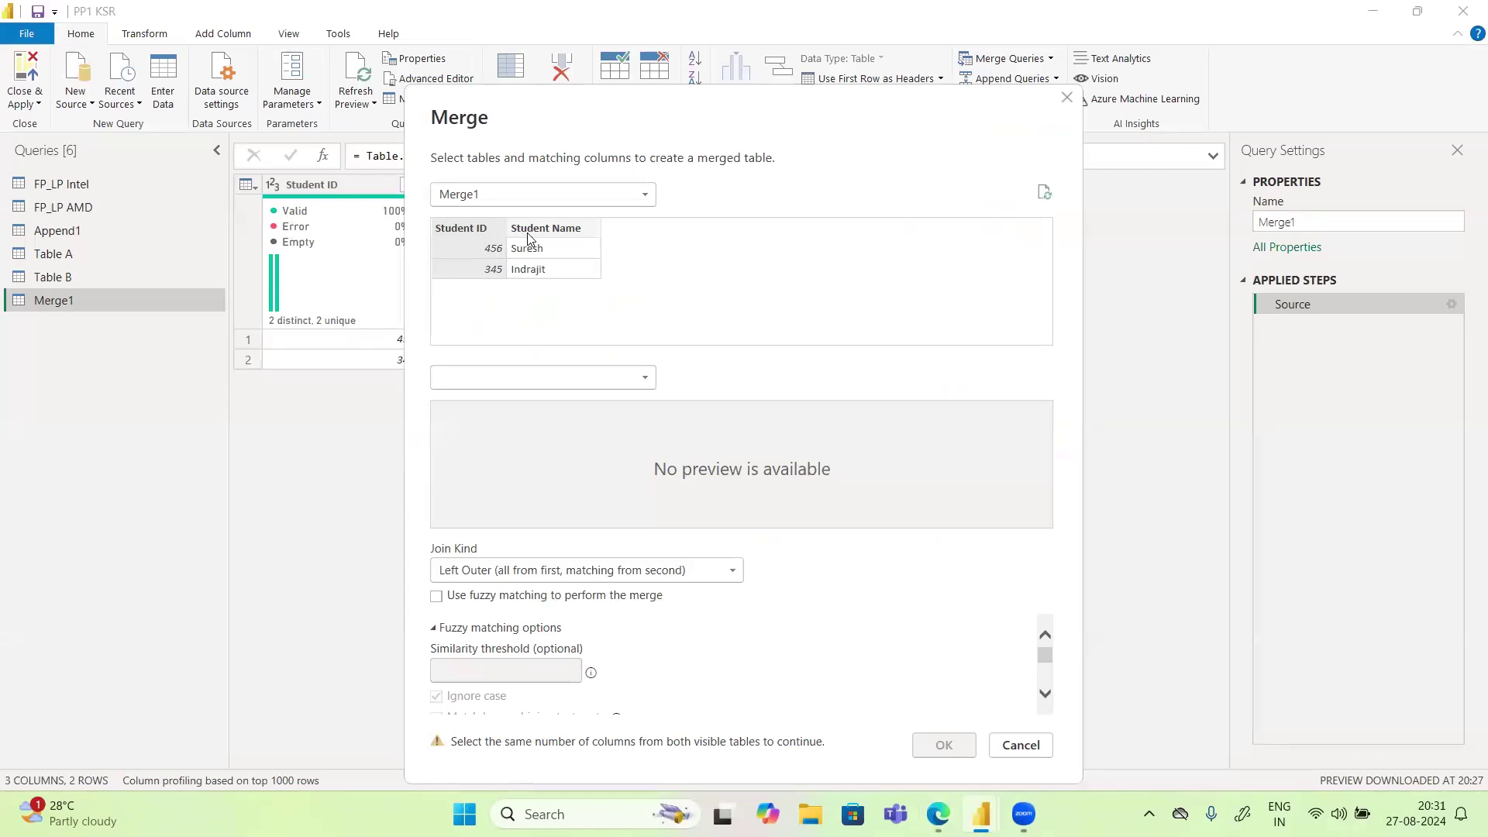
click(436, 596)
scroll(551, 621, down, 1)
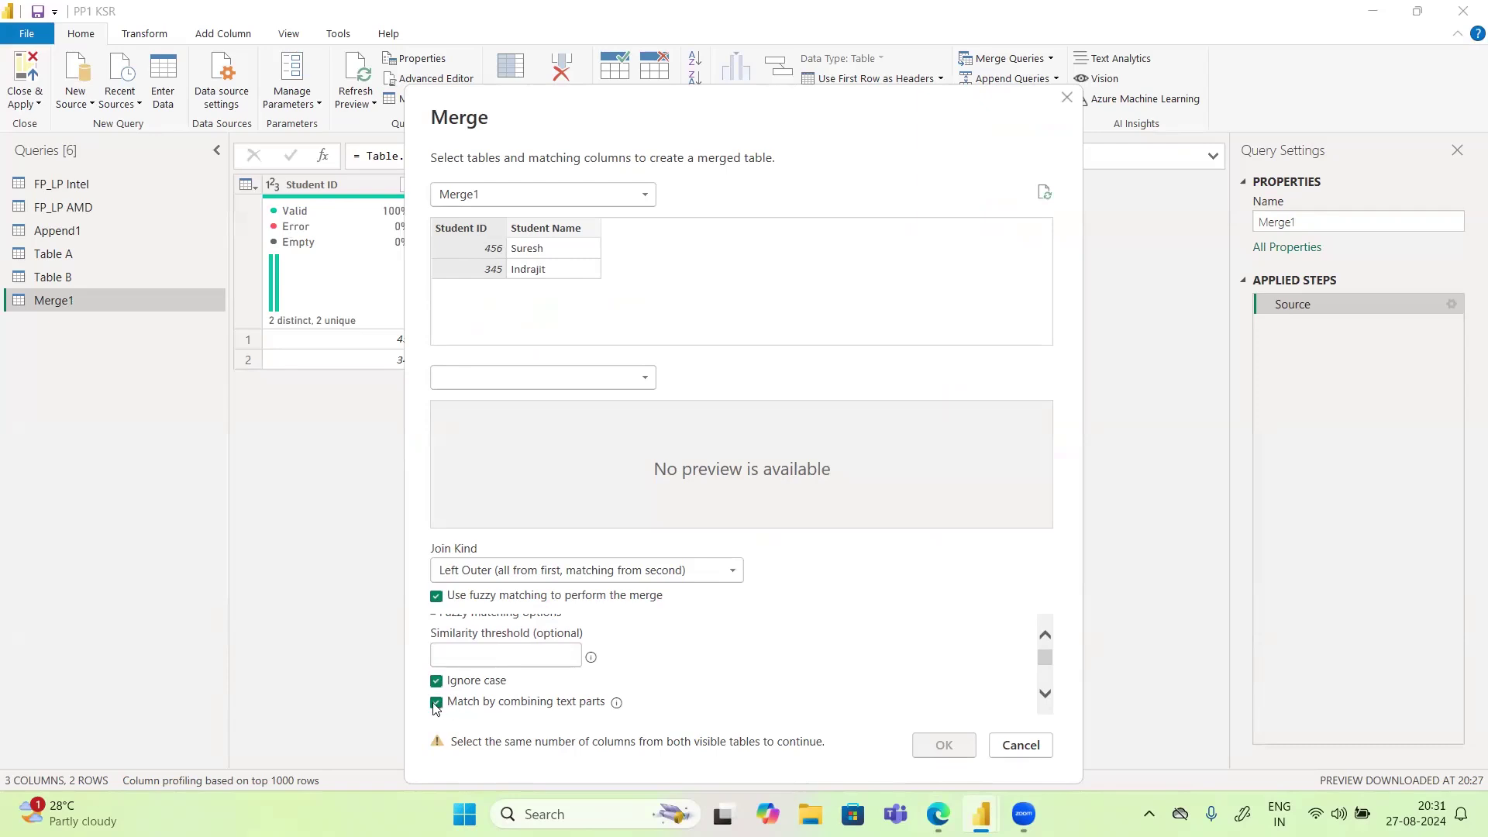
Step: Read the explanations of Match by combining text parts and the similarity threshold in the fuzzy matching options
mouse_move(615, 707)
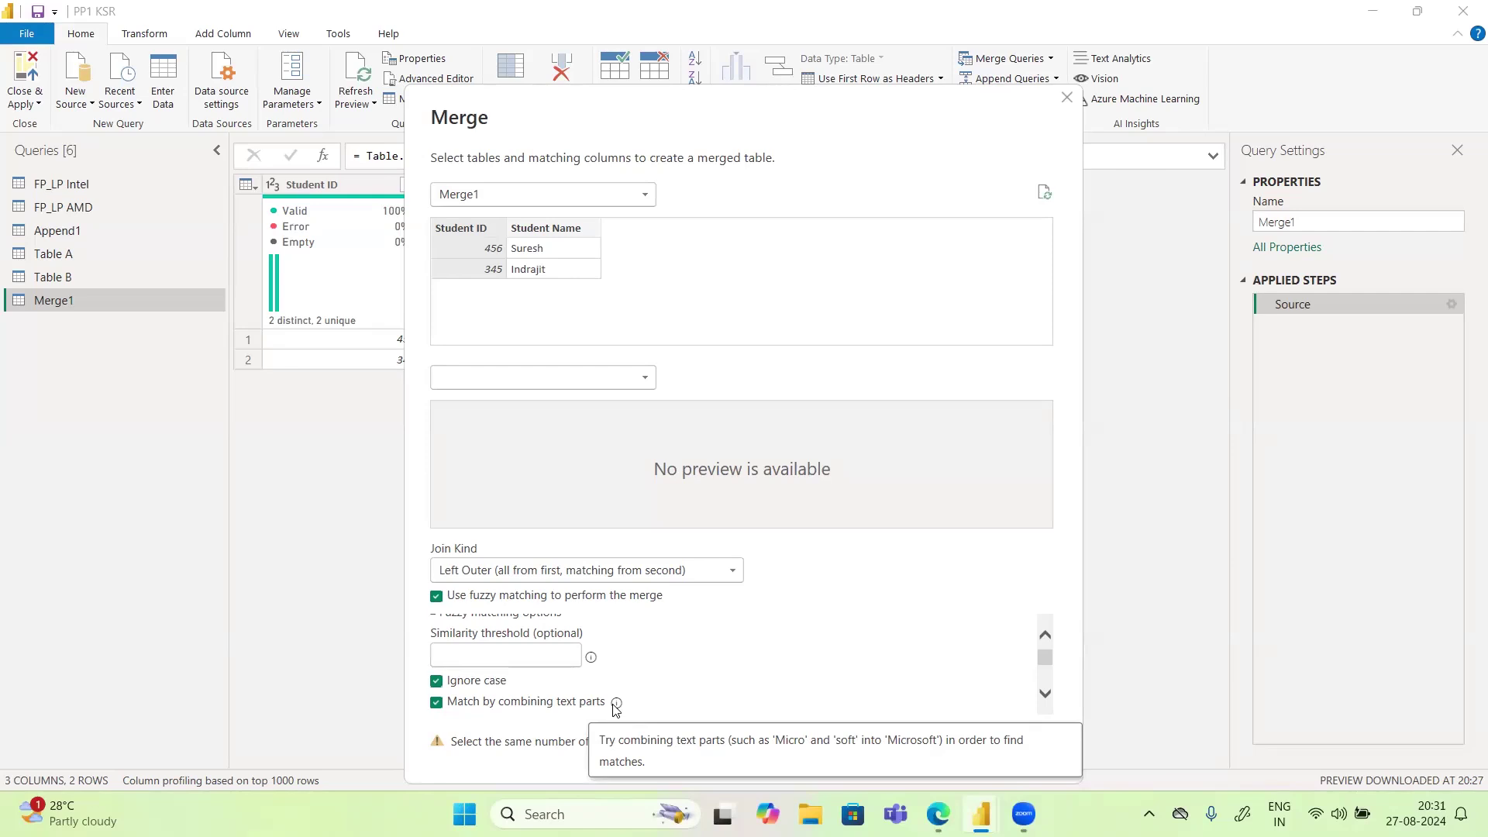
mouse_move(592, 658)
scroll(597, 664, up, 1)
scroll(597, 665, down, 2)
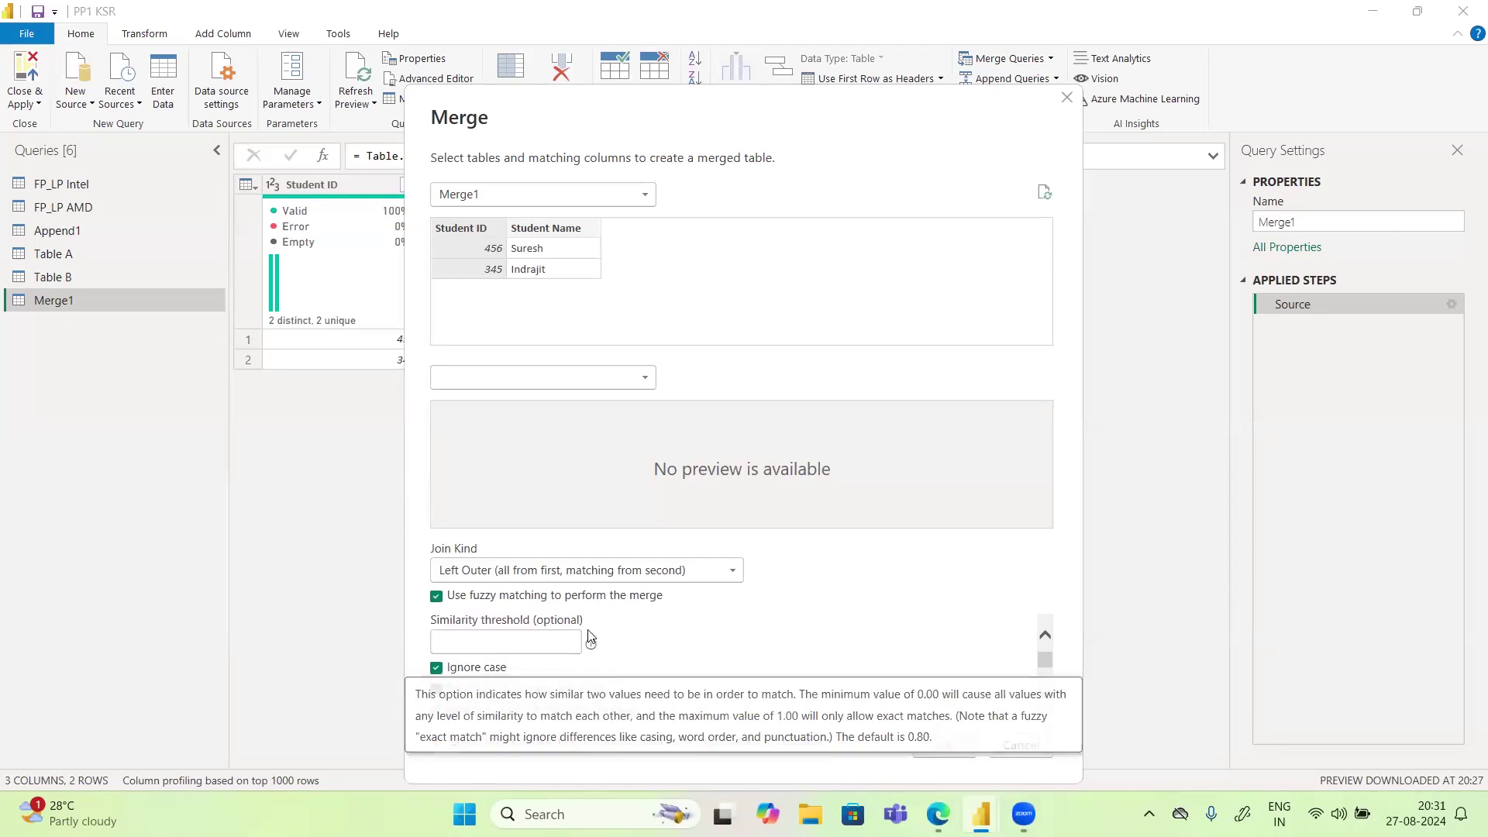
scroll(616, 676, up, 1)
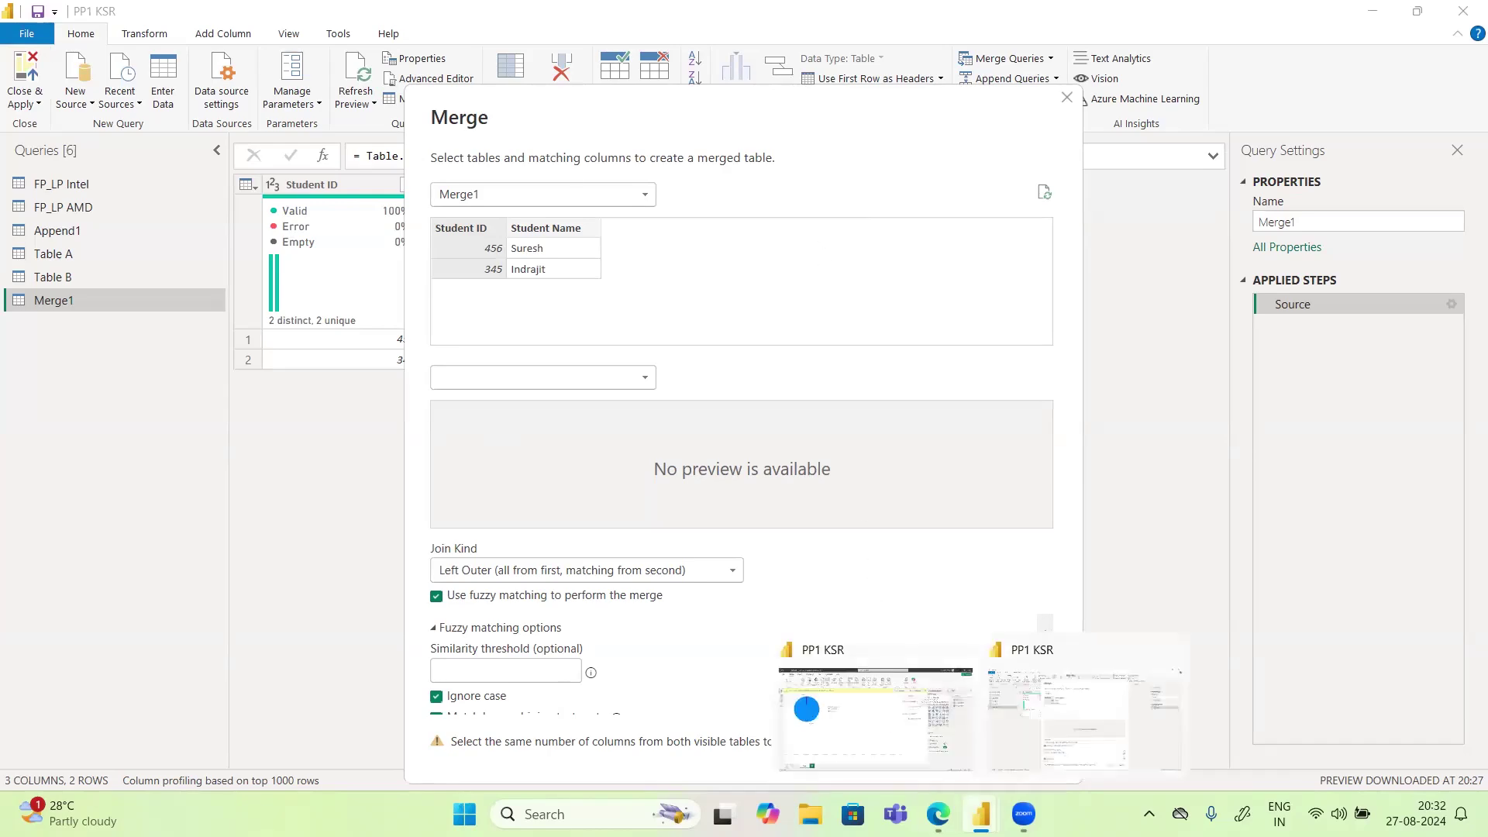
Step: Switch to the roadmap presentation in the browser to check the Agenda slide
mouse_move(937, 813)
click(906, 691)
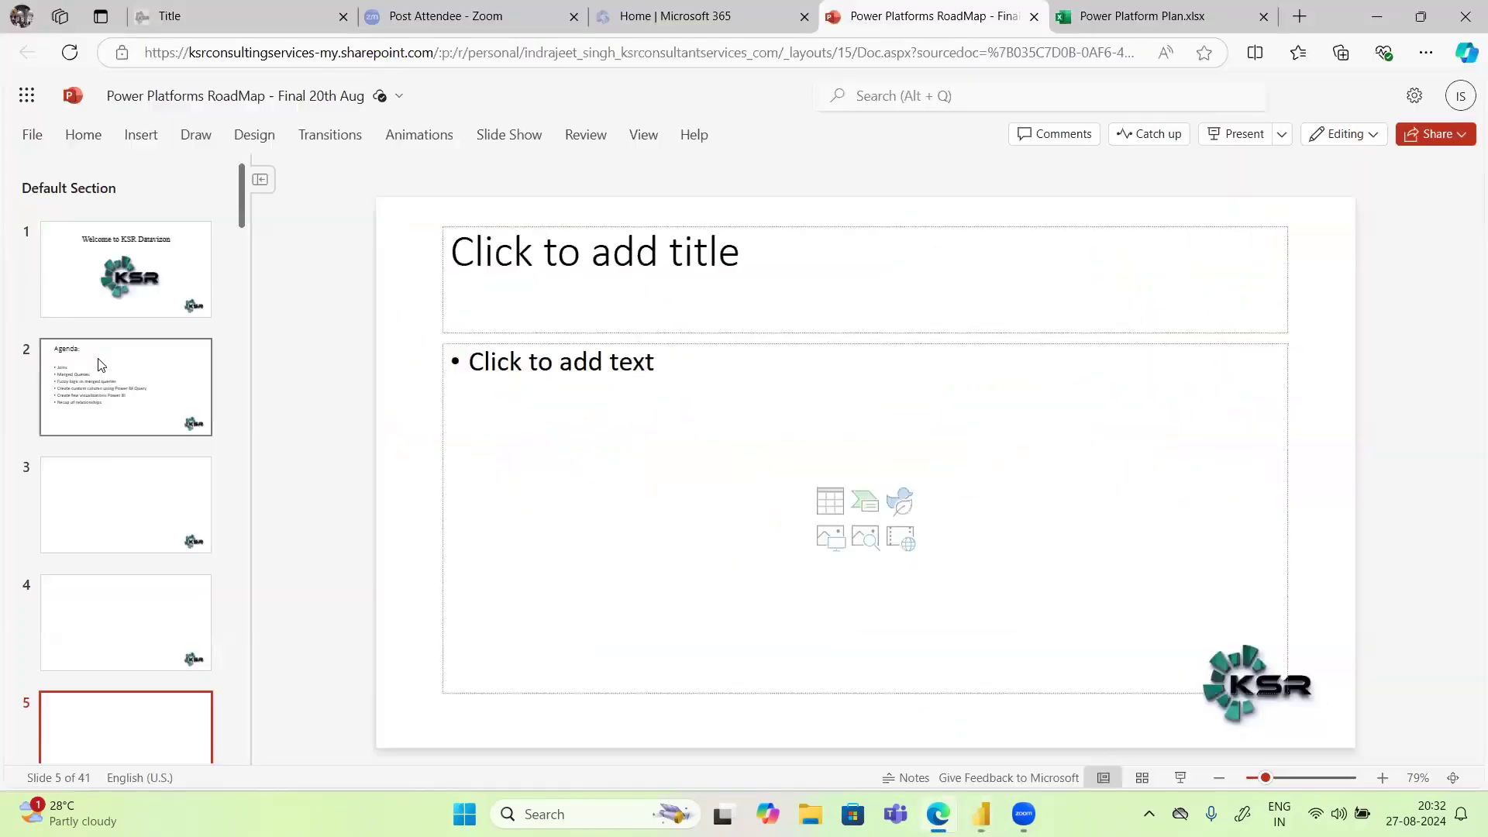
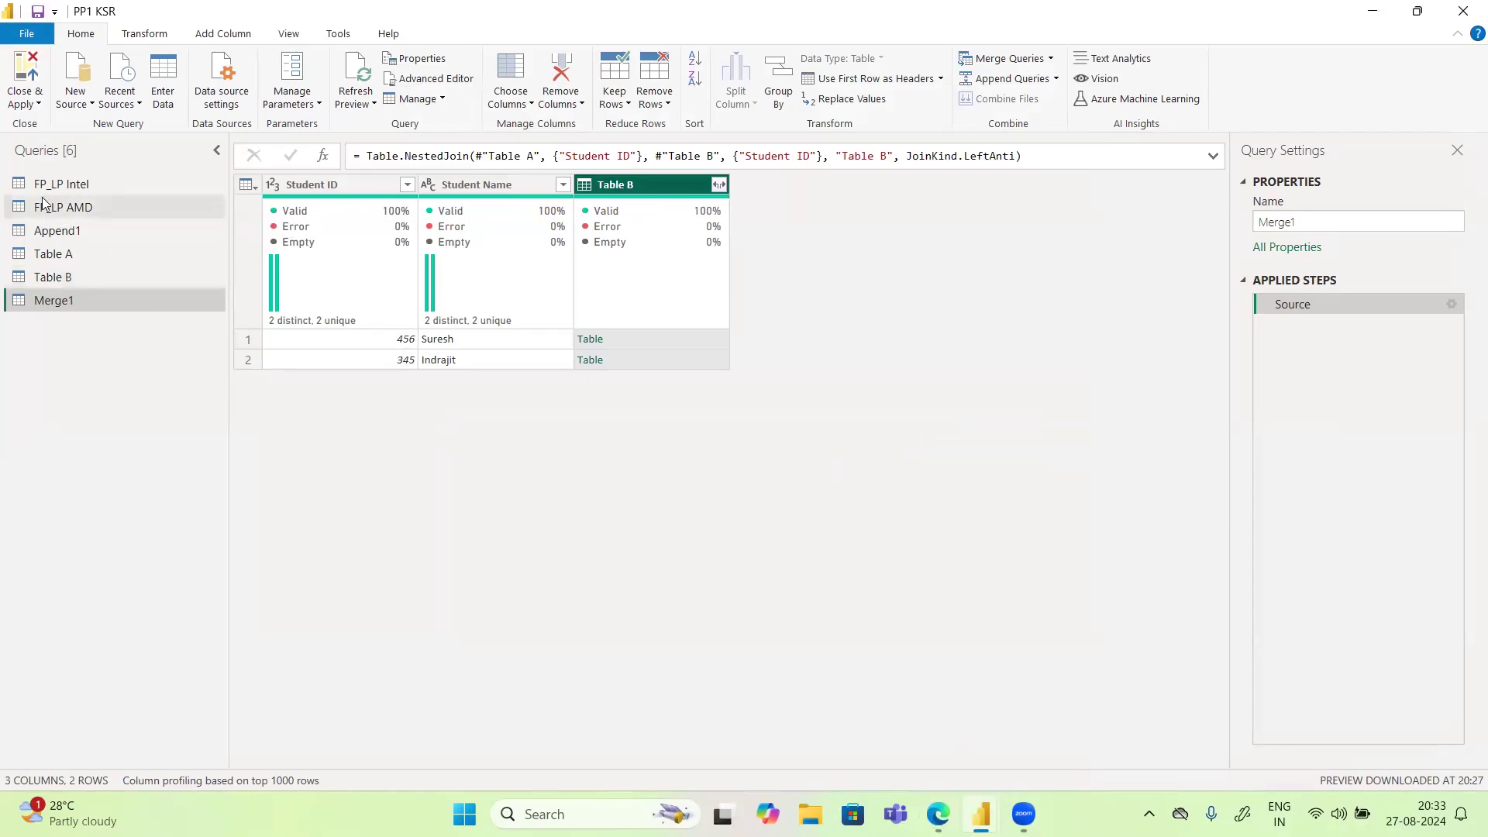
Step: Open the Append1 query and look through the column-adding commands and its columns up to Customer Feedback
click(70, 186)
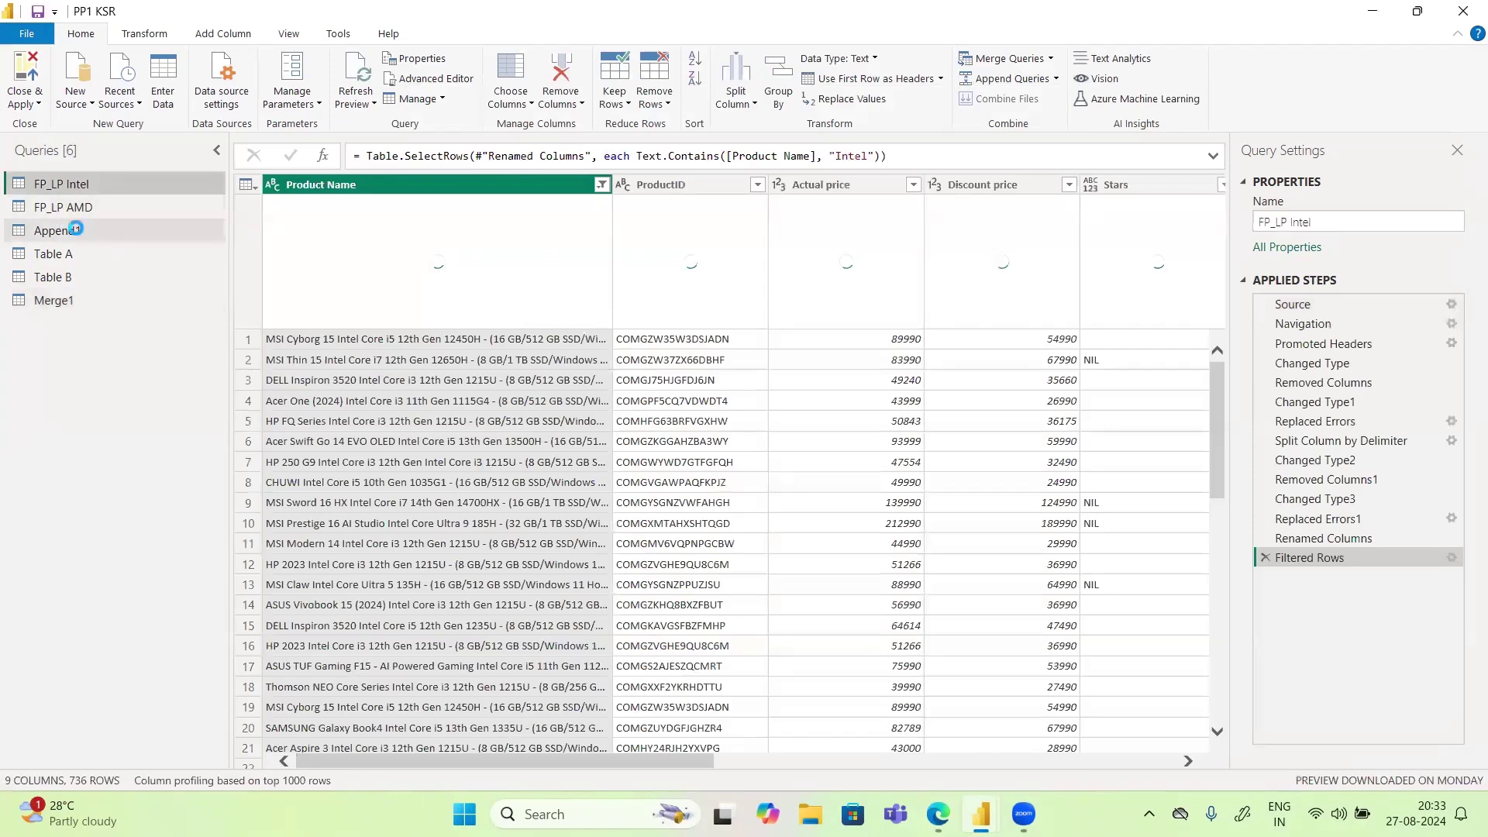
click(78, 233)
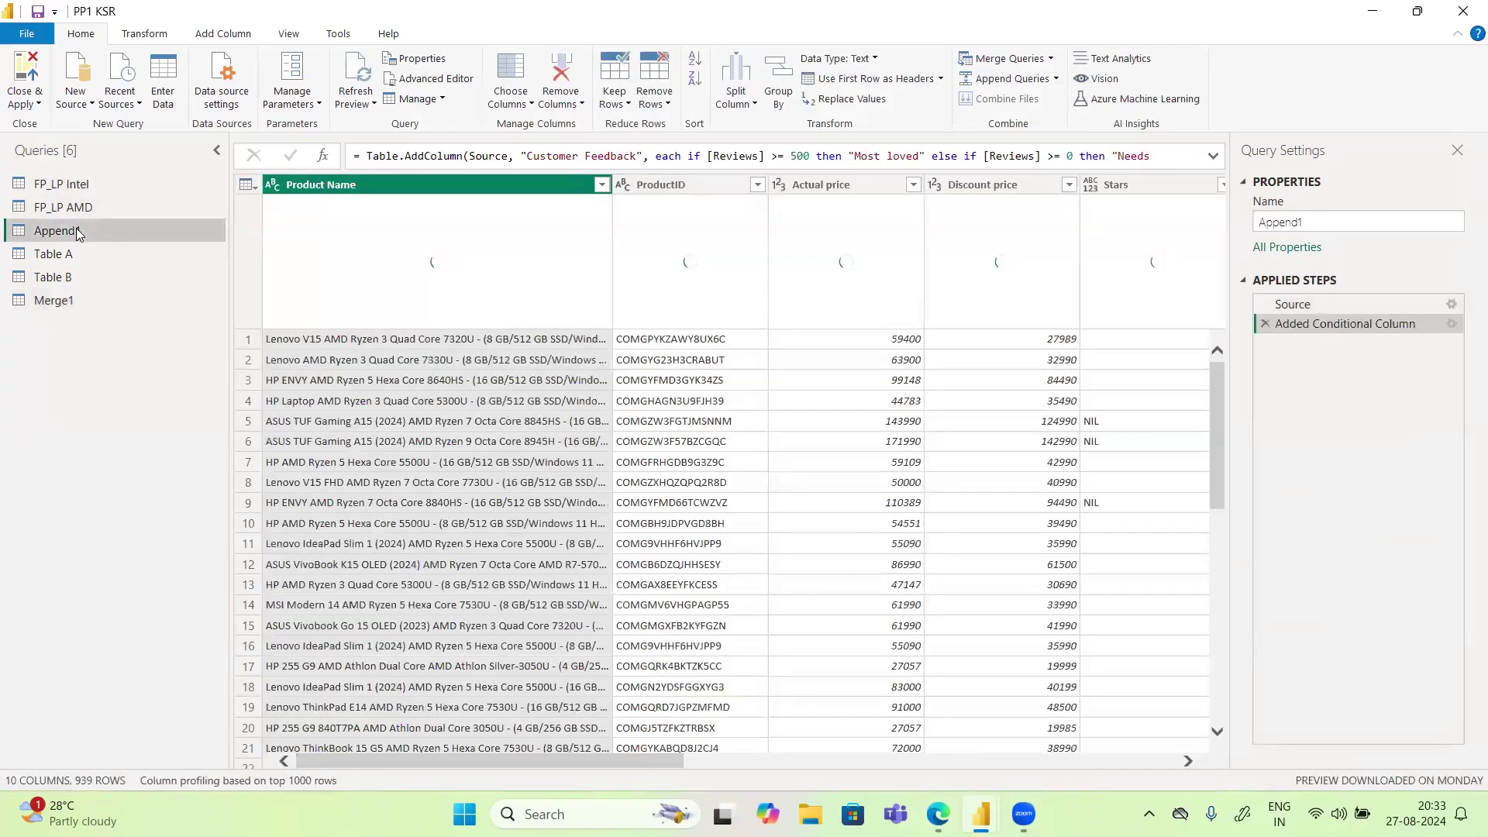
click(141, 35)
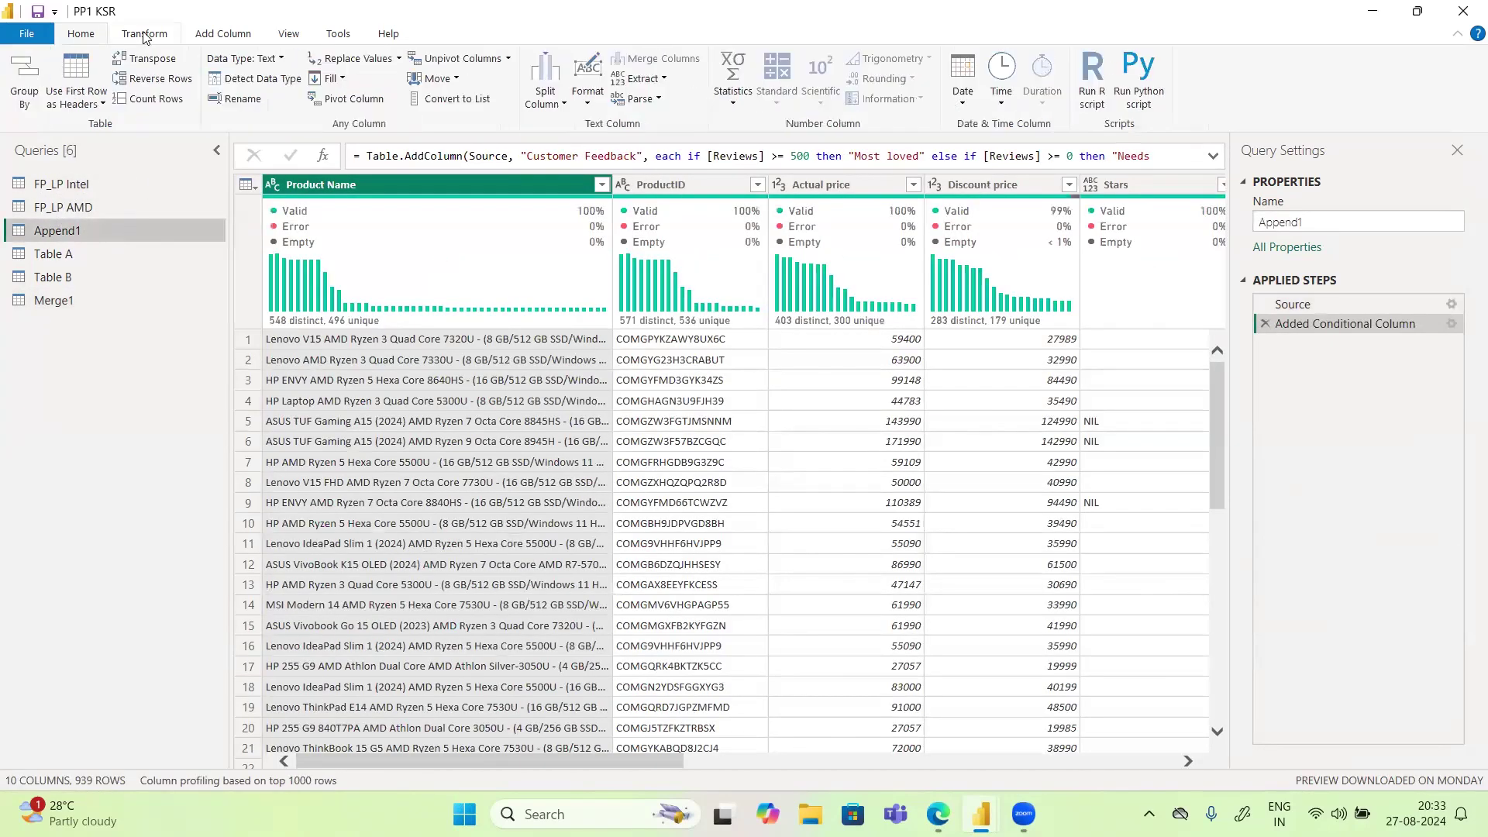
click(213, 35)
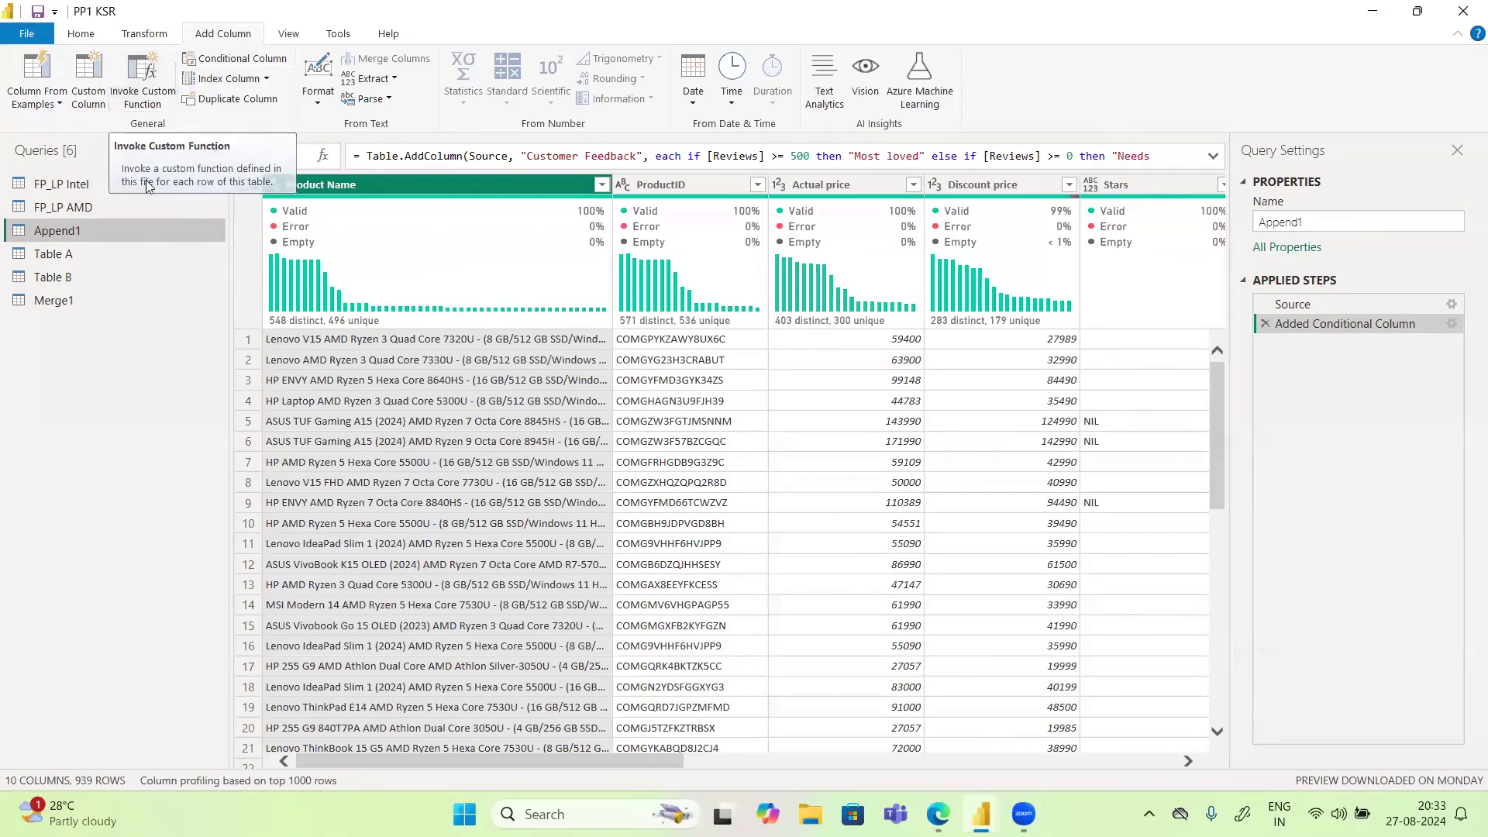
mouse_move(331, 261)
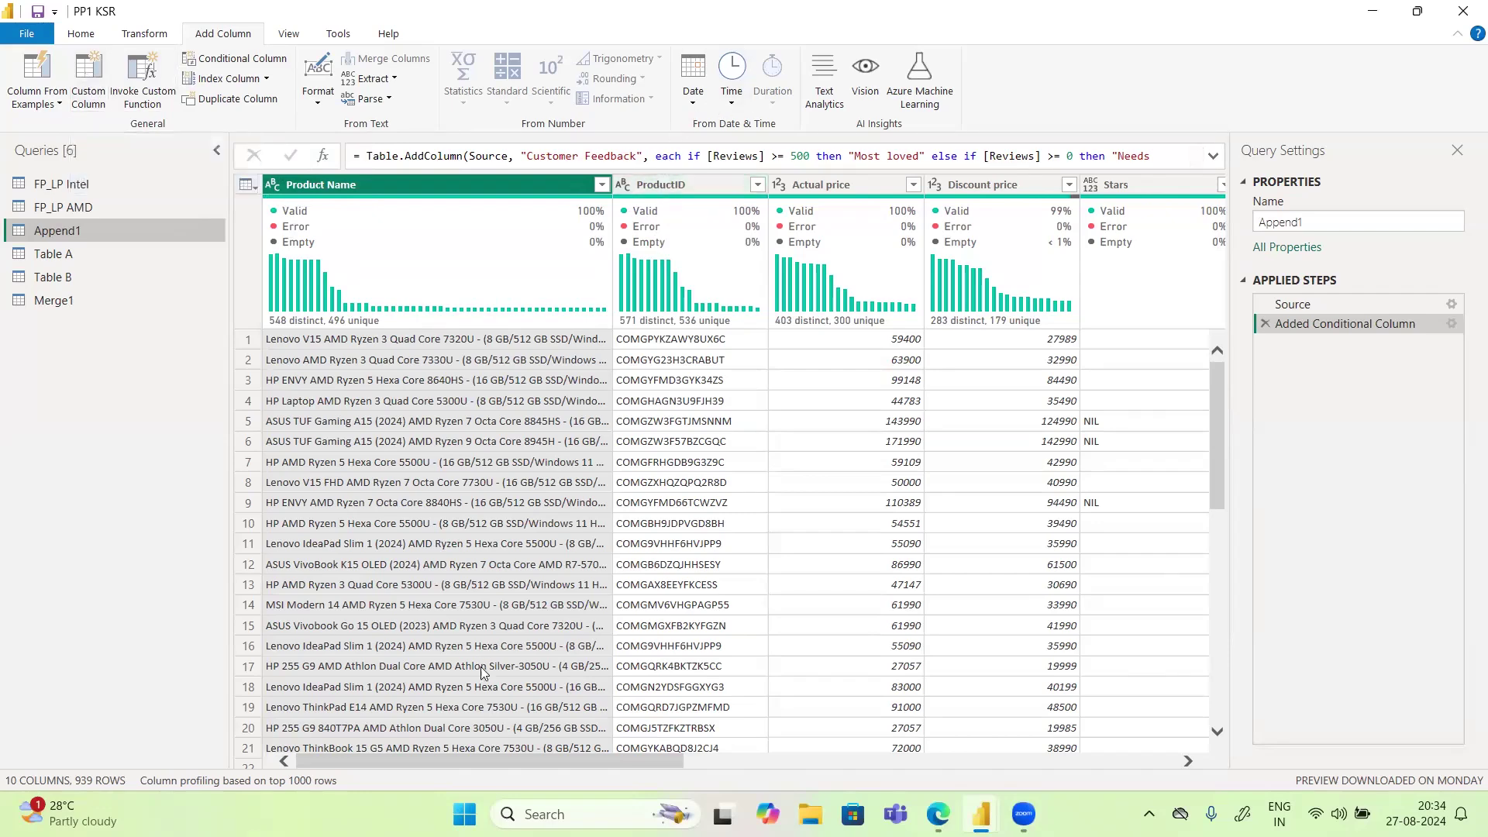
drag(665, 763, 1183, 758)
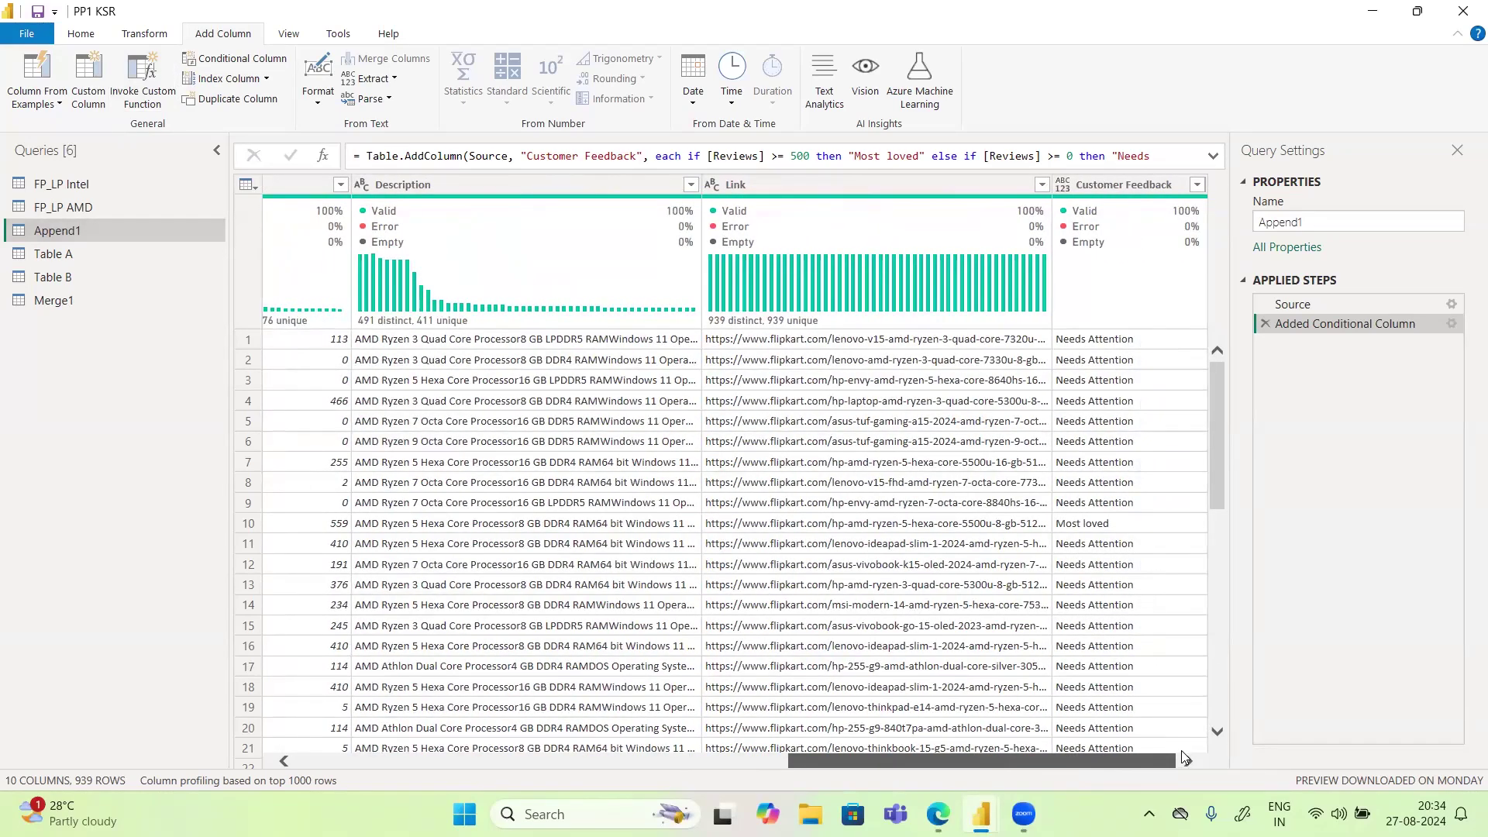
drag(1181, 750, 741, 764)
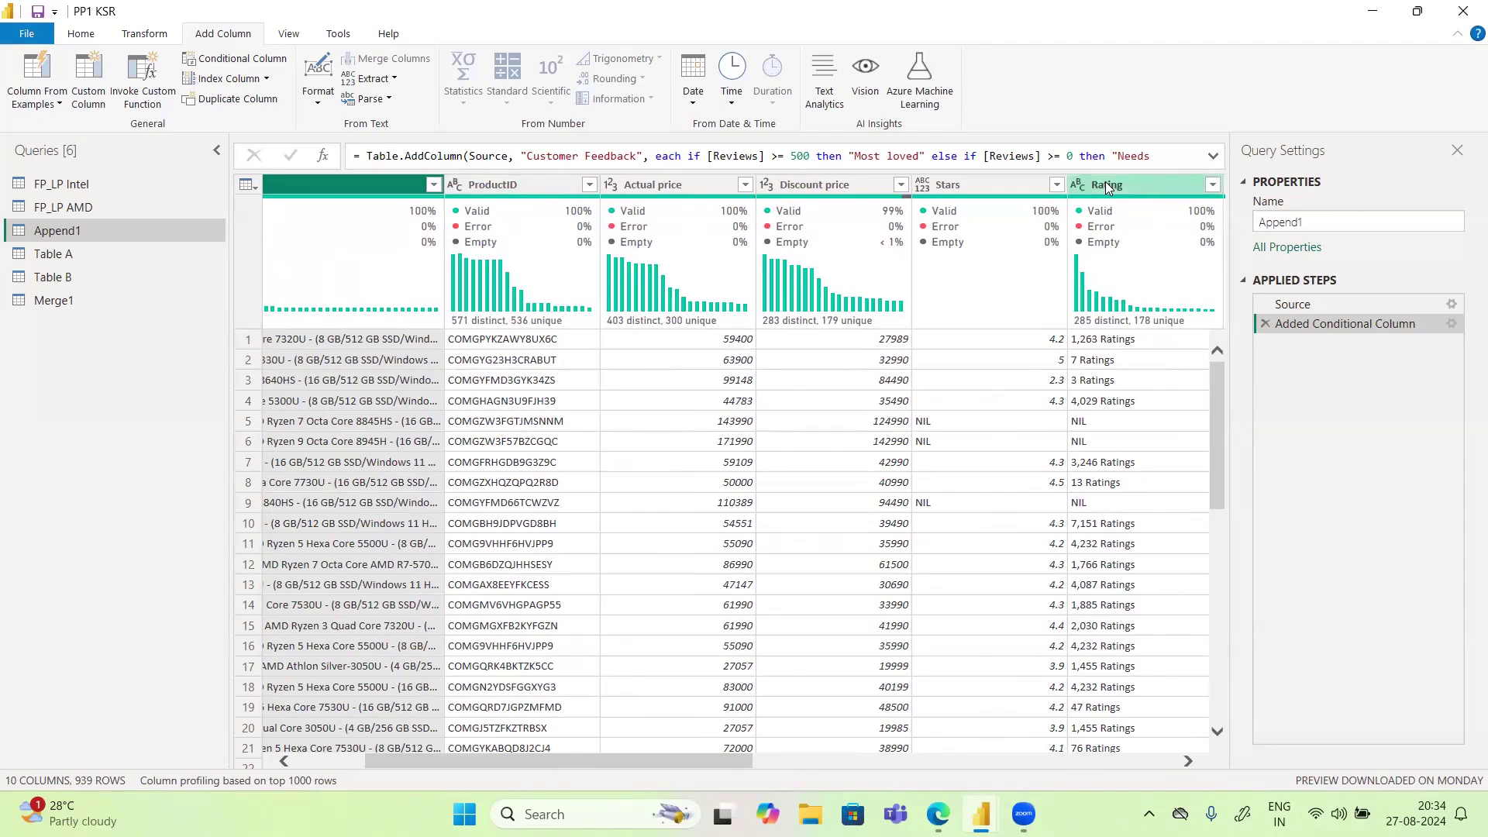
Step: Start a custom column named PIDRatings in the Append1 query
click(496, 186)
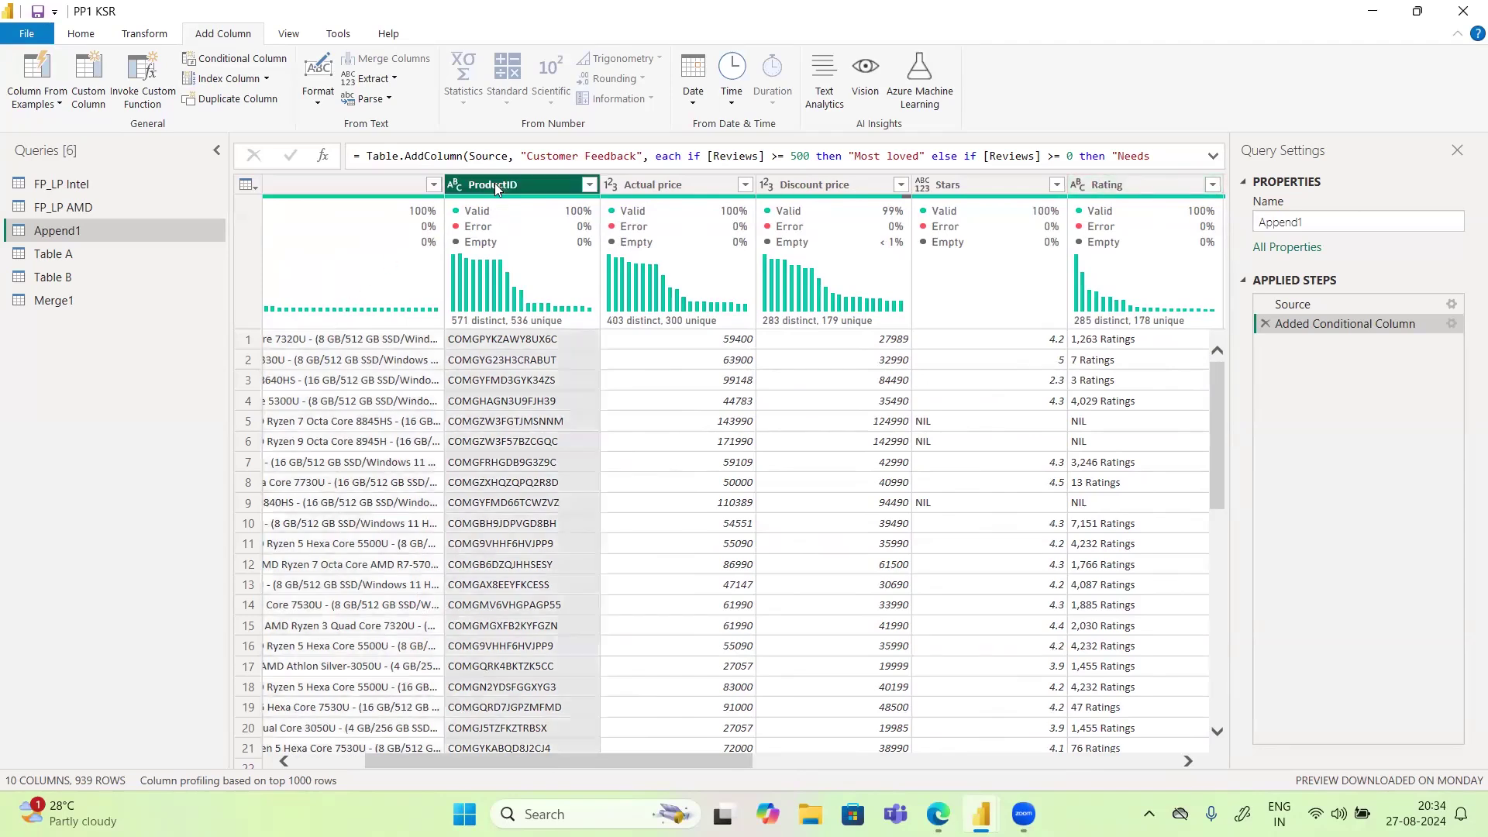
click(87, 74)
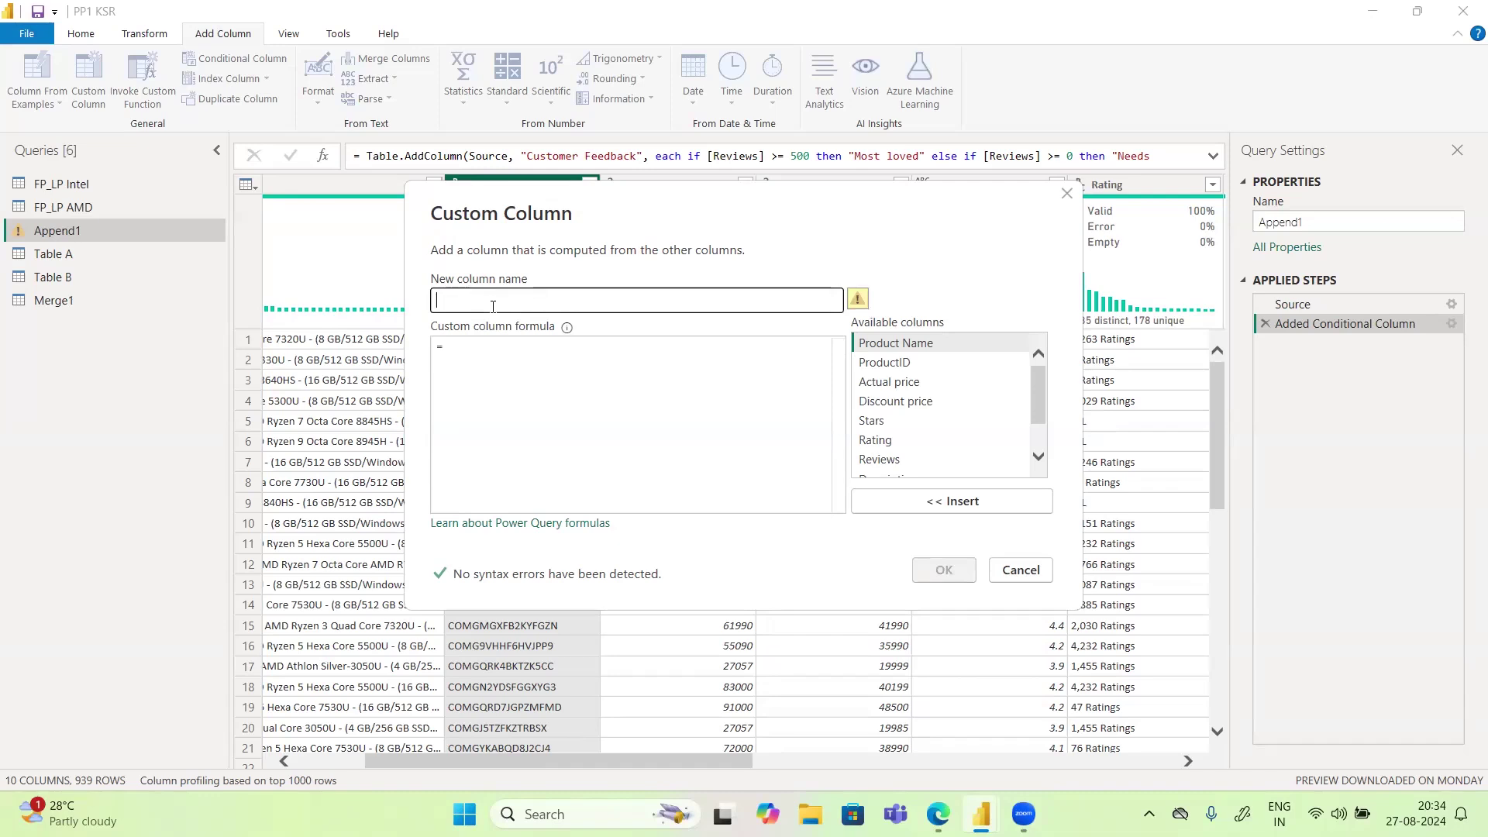
text(PID)
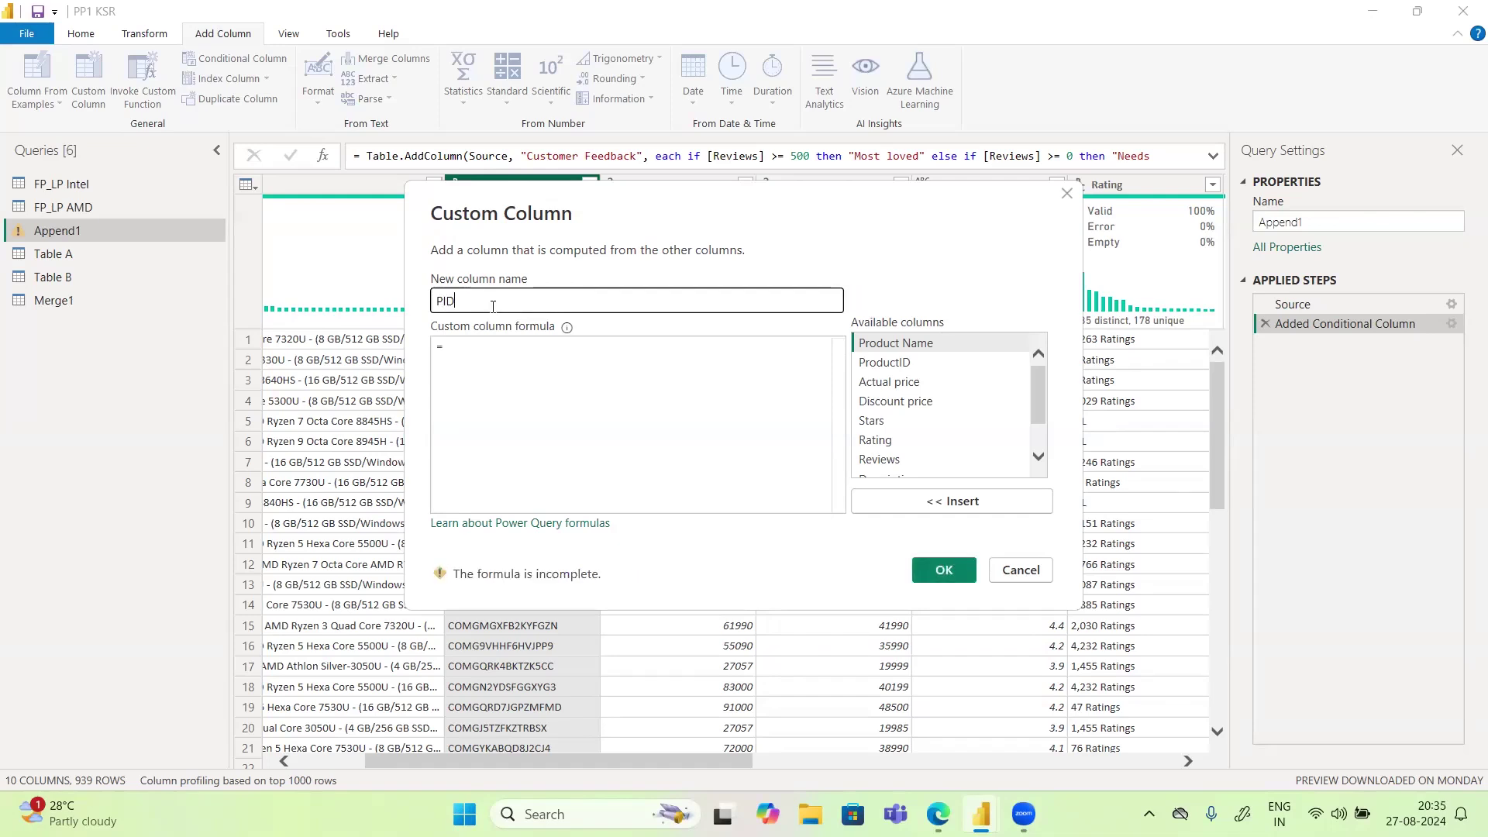
text(Ratings)
click(460, 344)
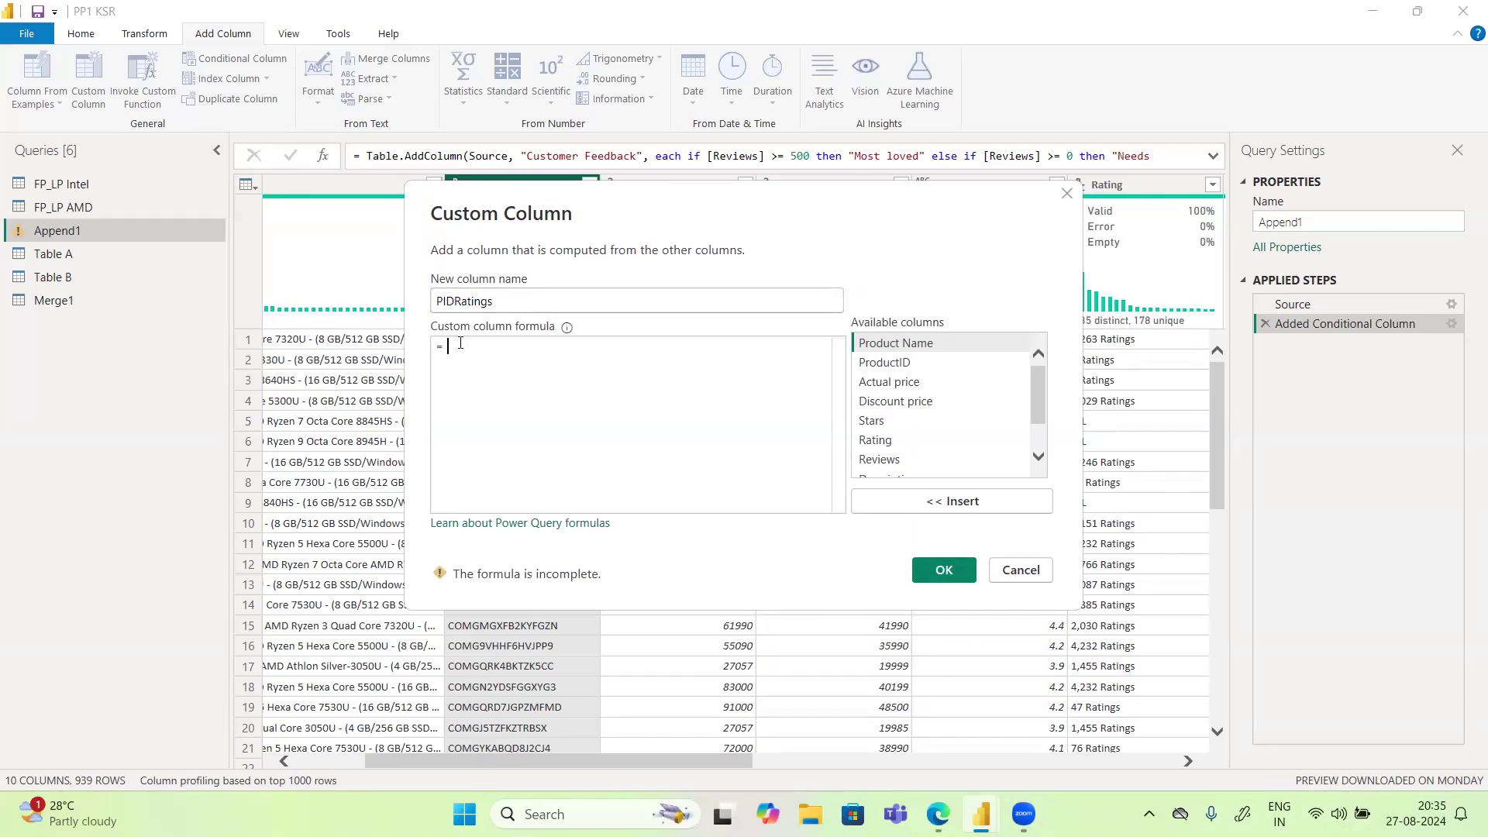
Step: Set the PIDRatings formula to [ProductID]&[Rating] using the available columns and create the column
click(905, 364)
click(959, 504)
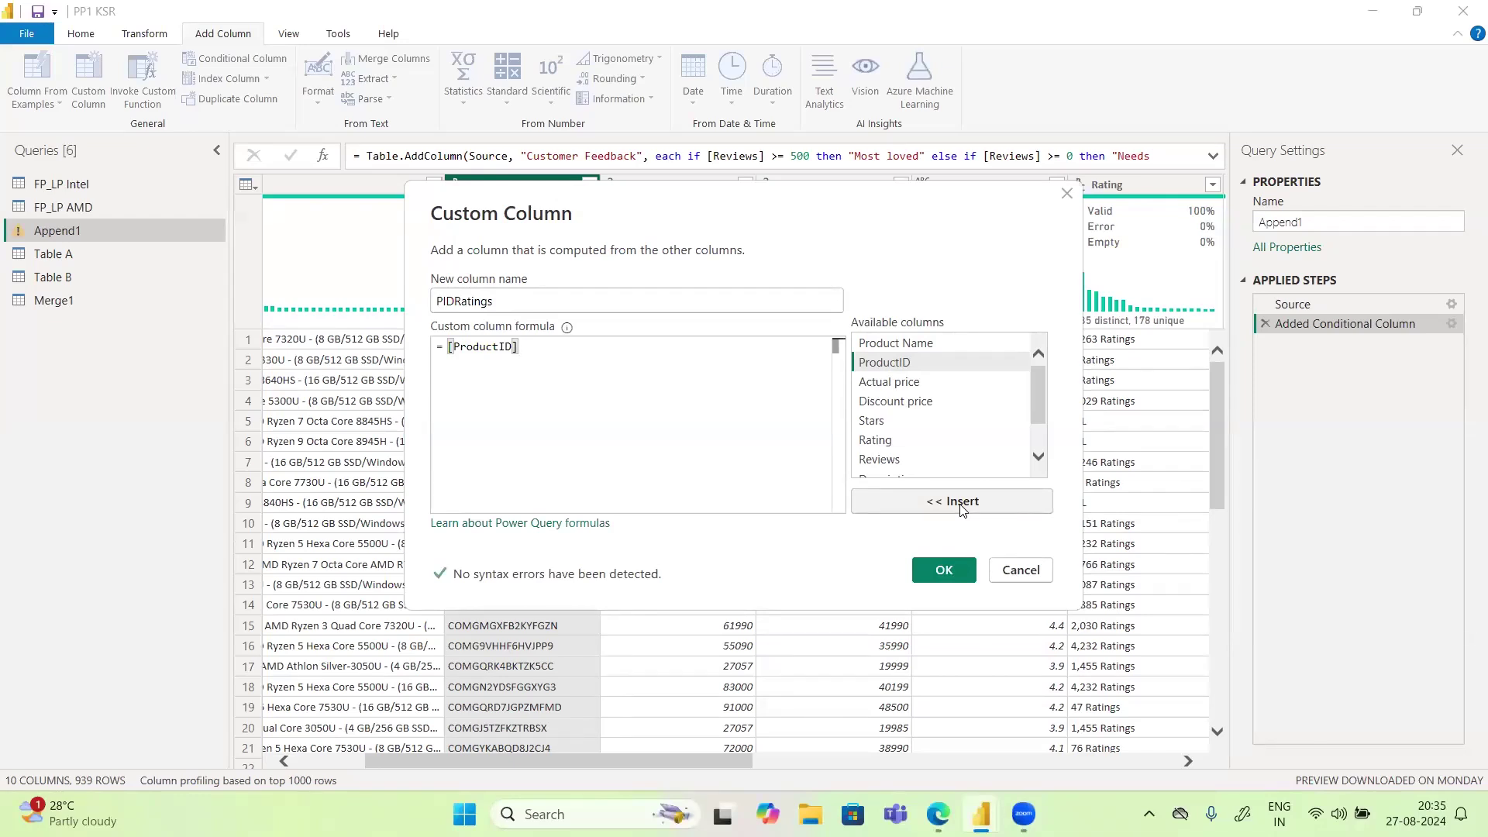
text(&)
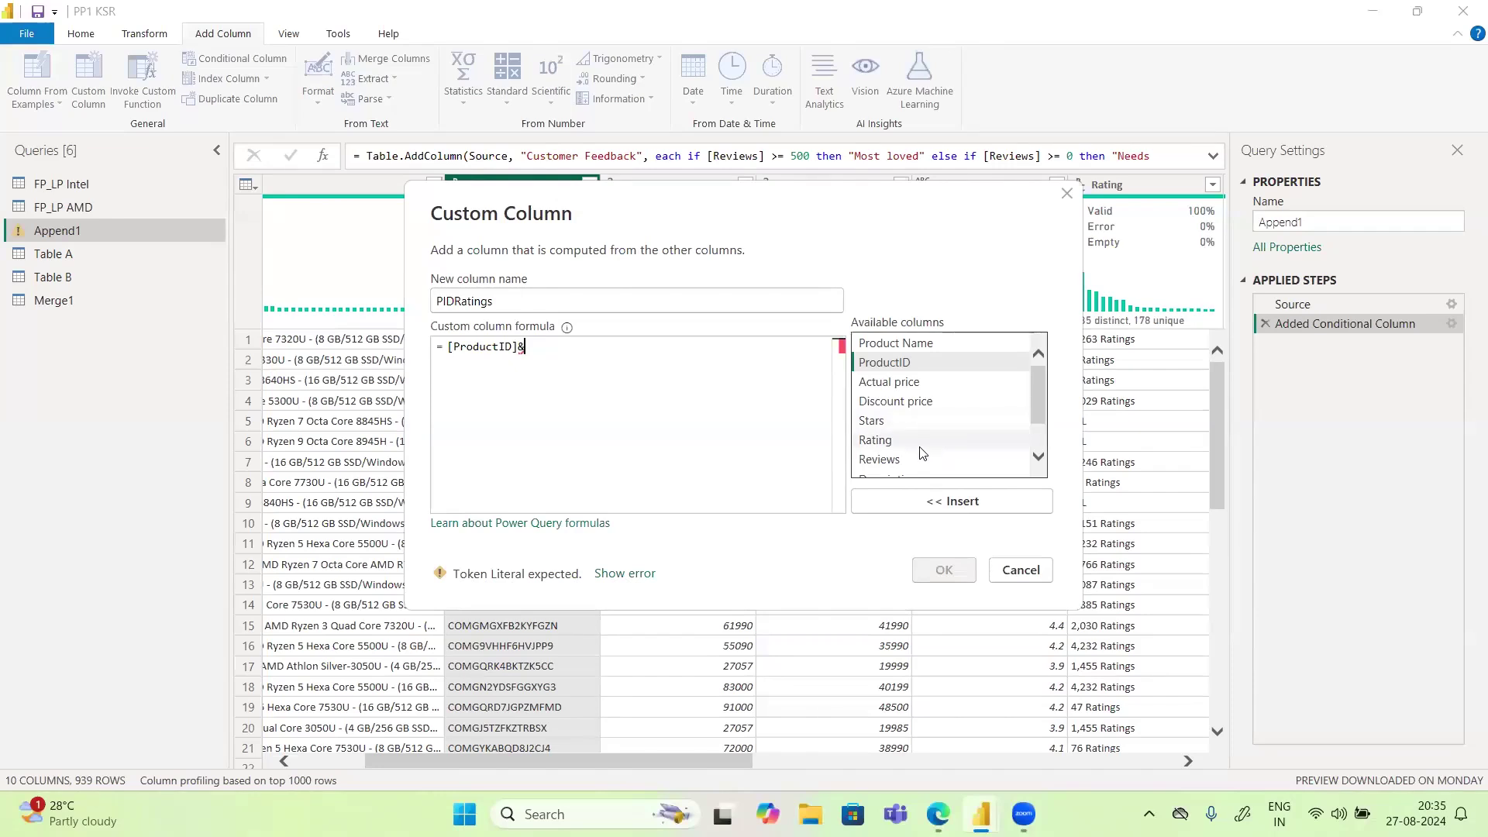
click(894, 448)
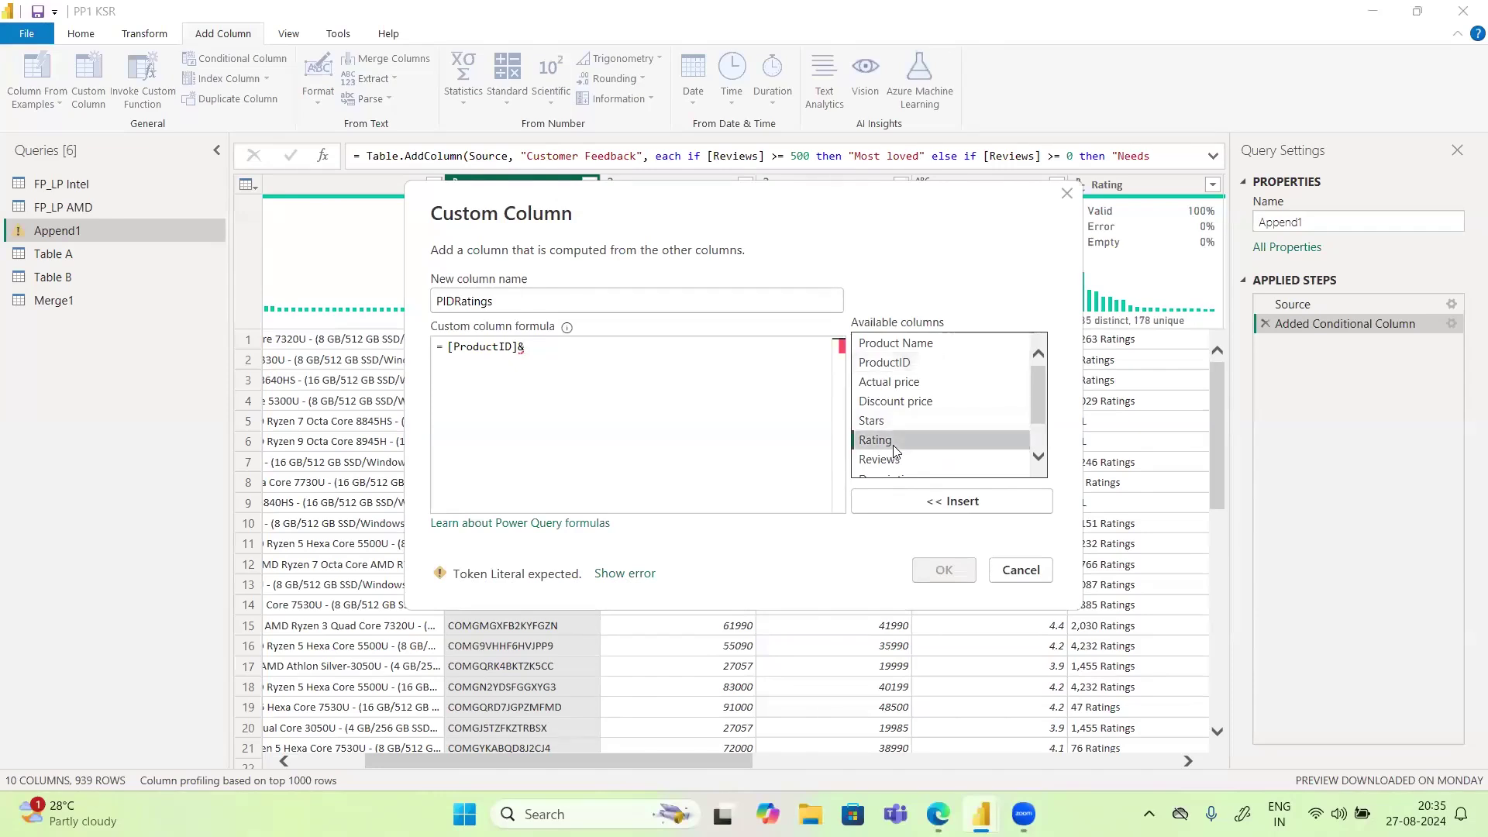
click(913, 502)
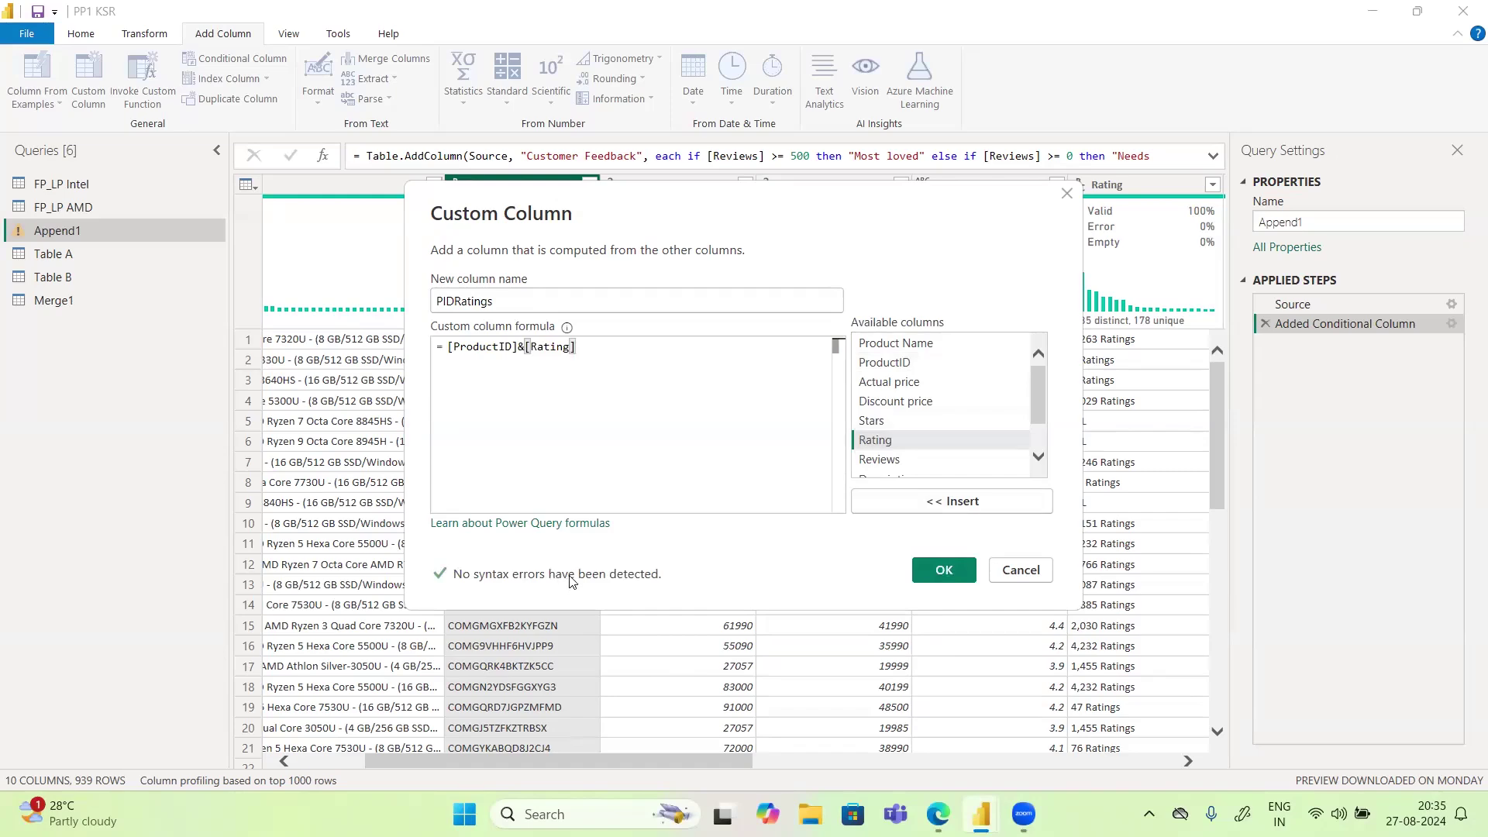
click(944, 570)
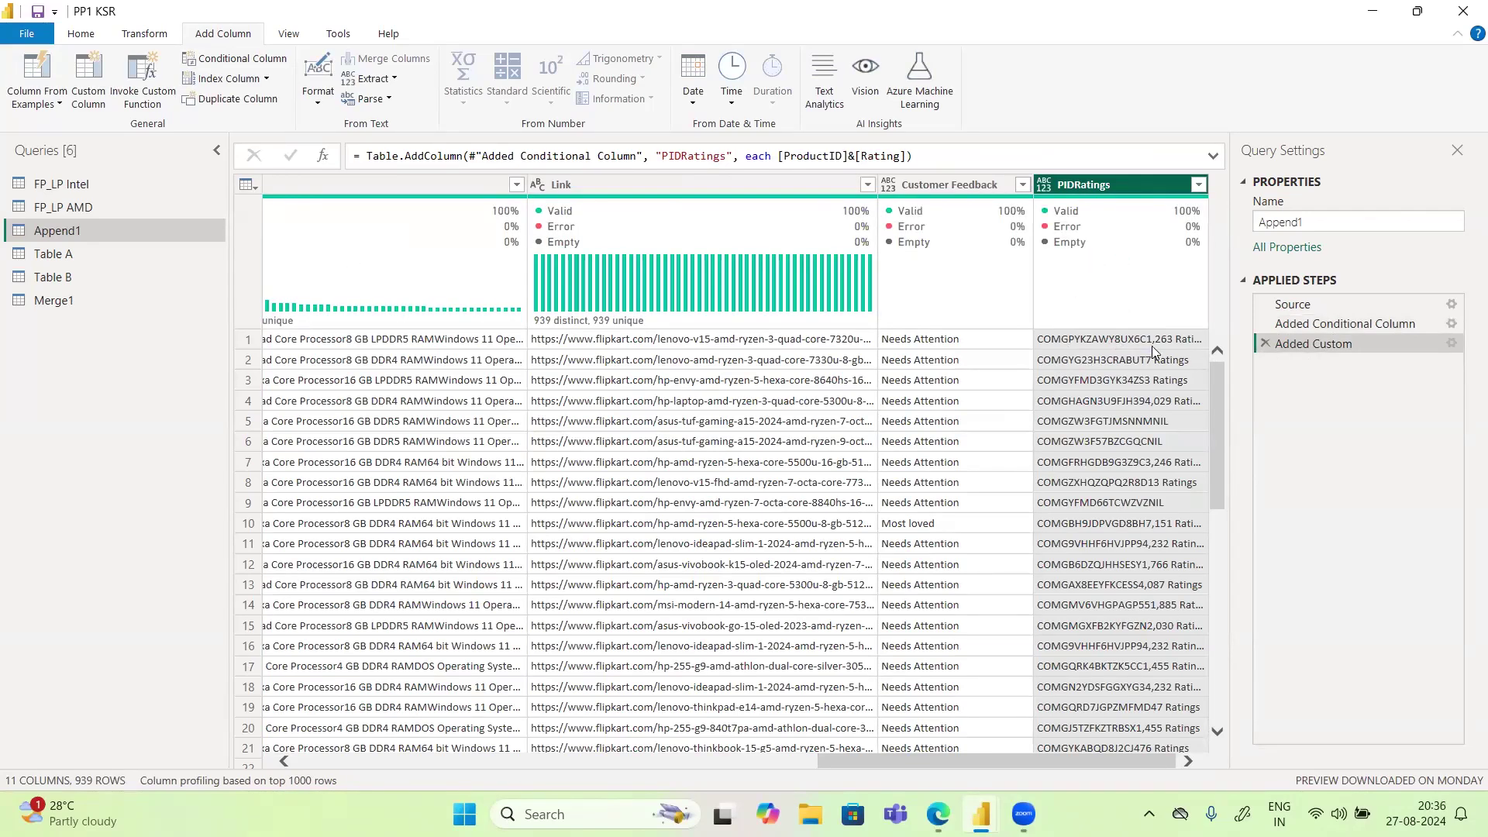
Step: Look through the combined values in the rows of the PIDRatings column and return to the first row
scroll(1097, 504, down, 2)
scroll(1097, 504, down, 10)
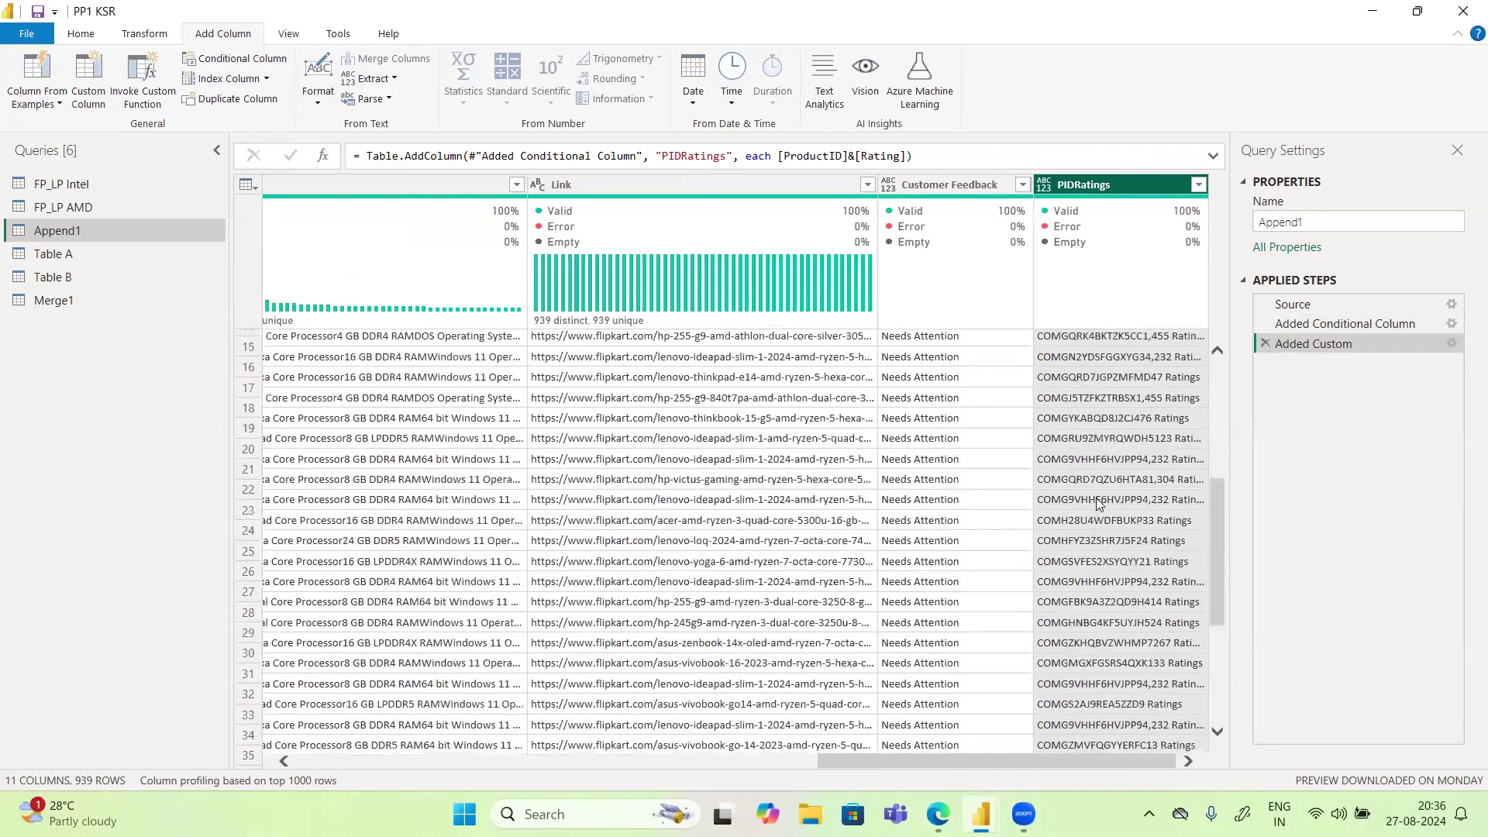
scroll(1096, 491, down, 16)
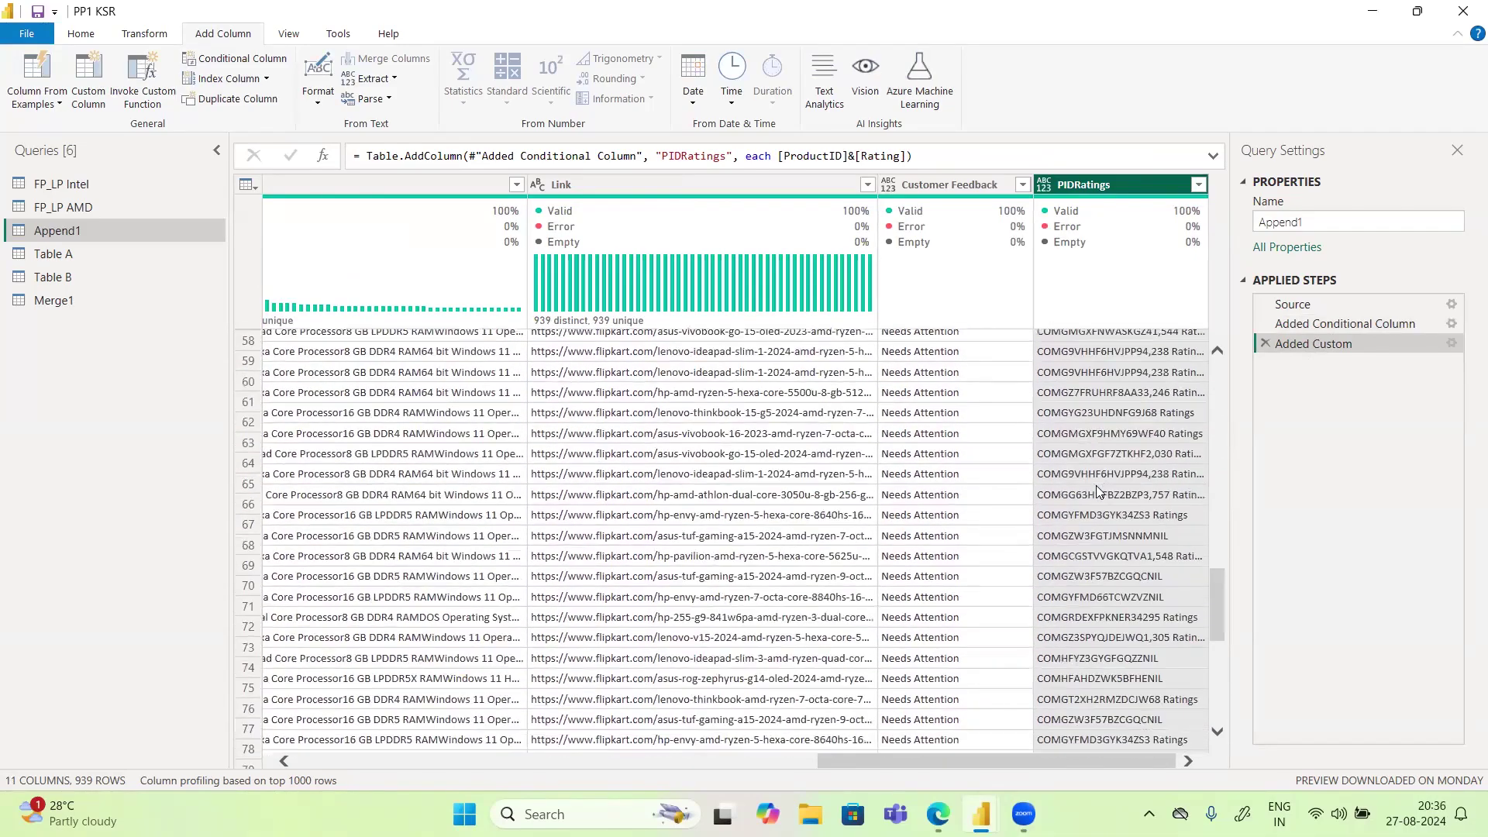
scroll(1095, 490, up, 20)
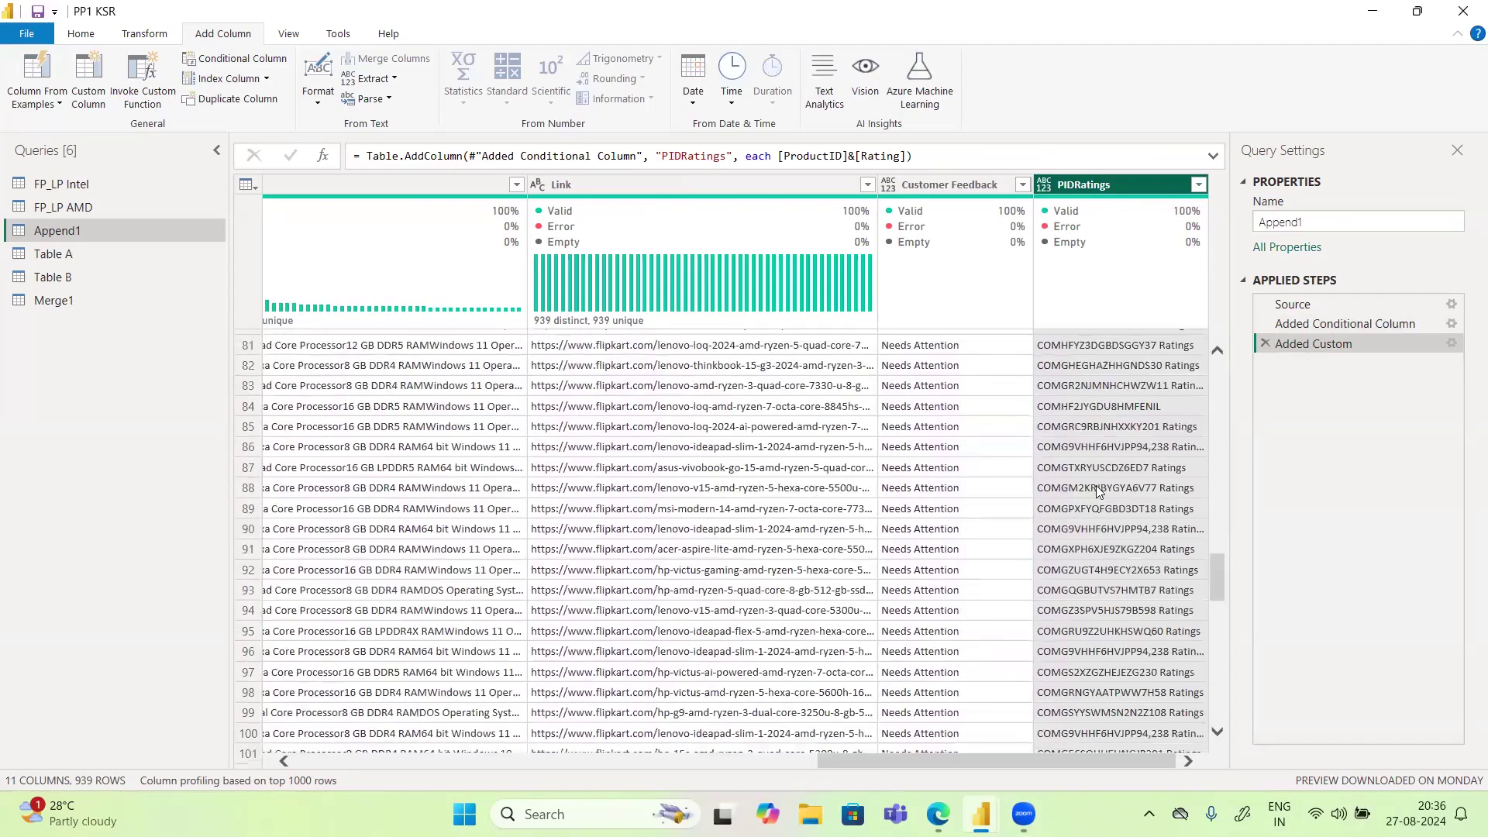
scroll(1097, 491, up, 4)
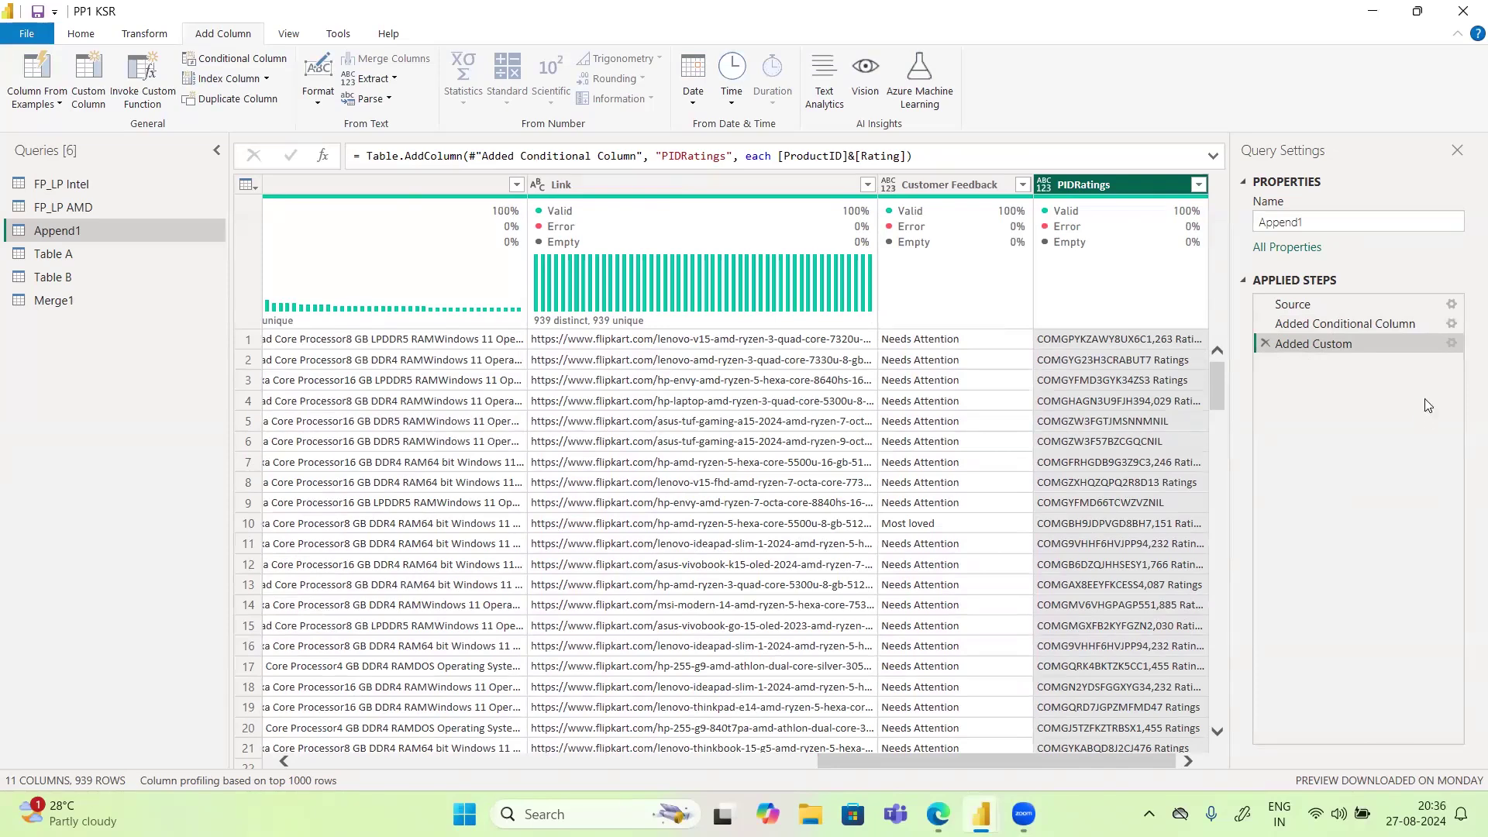
Step: Edit the PIDRatings custom column so a space separates the two fields, using the formula [ProductID]&" "&[Rating]
click(1452, 343)
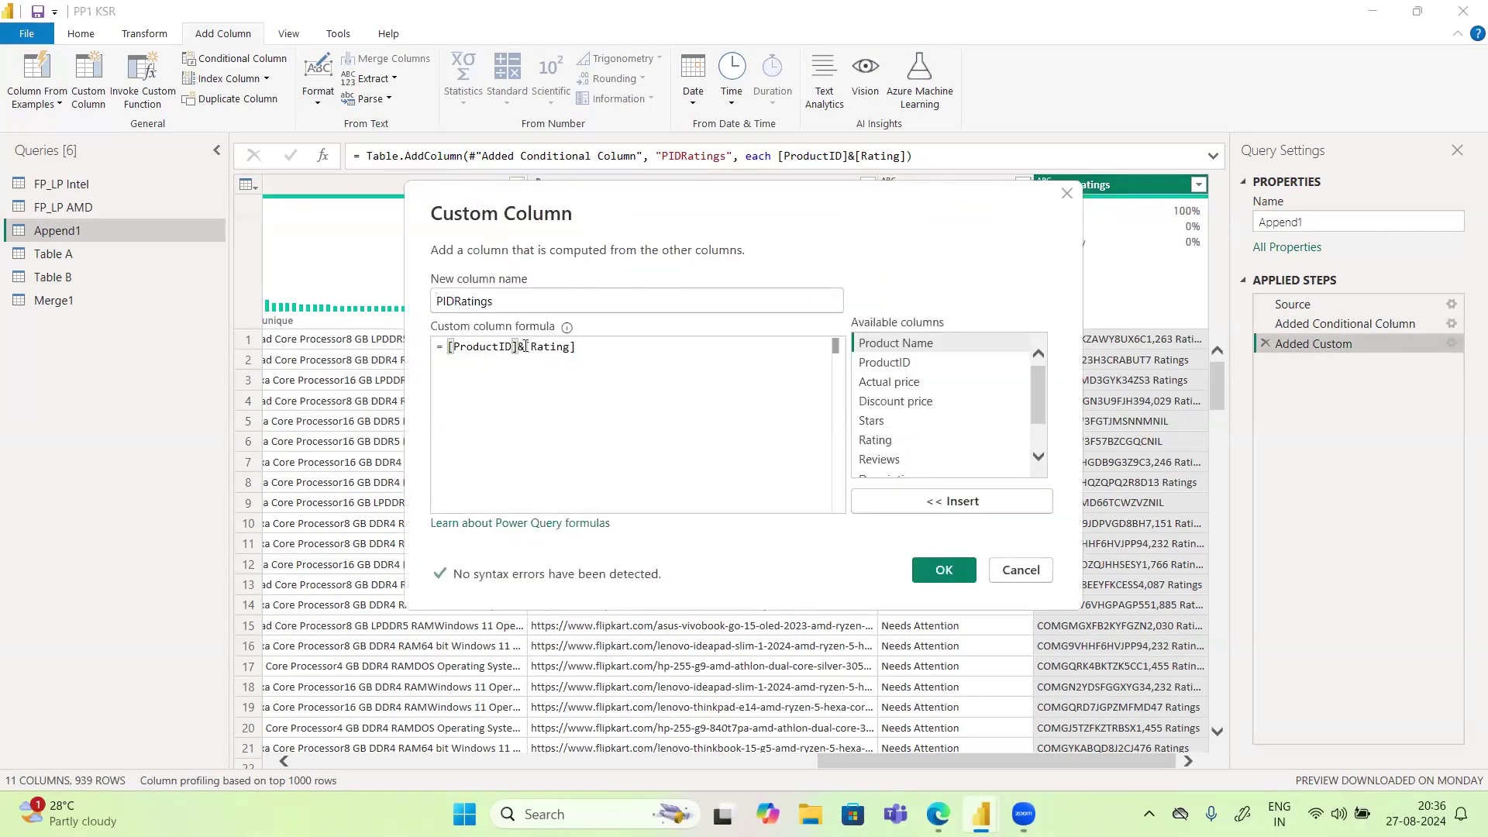
click(499, 348)
key(End)
click(526, 346)
text(")
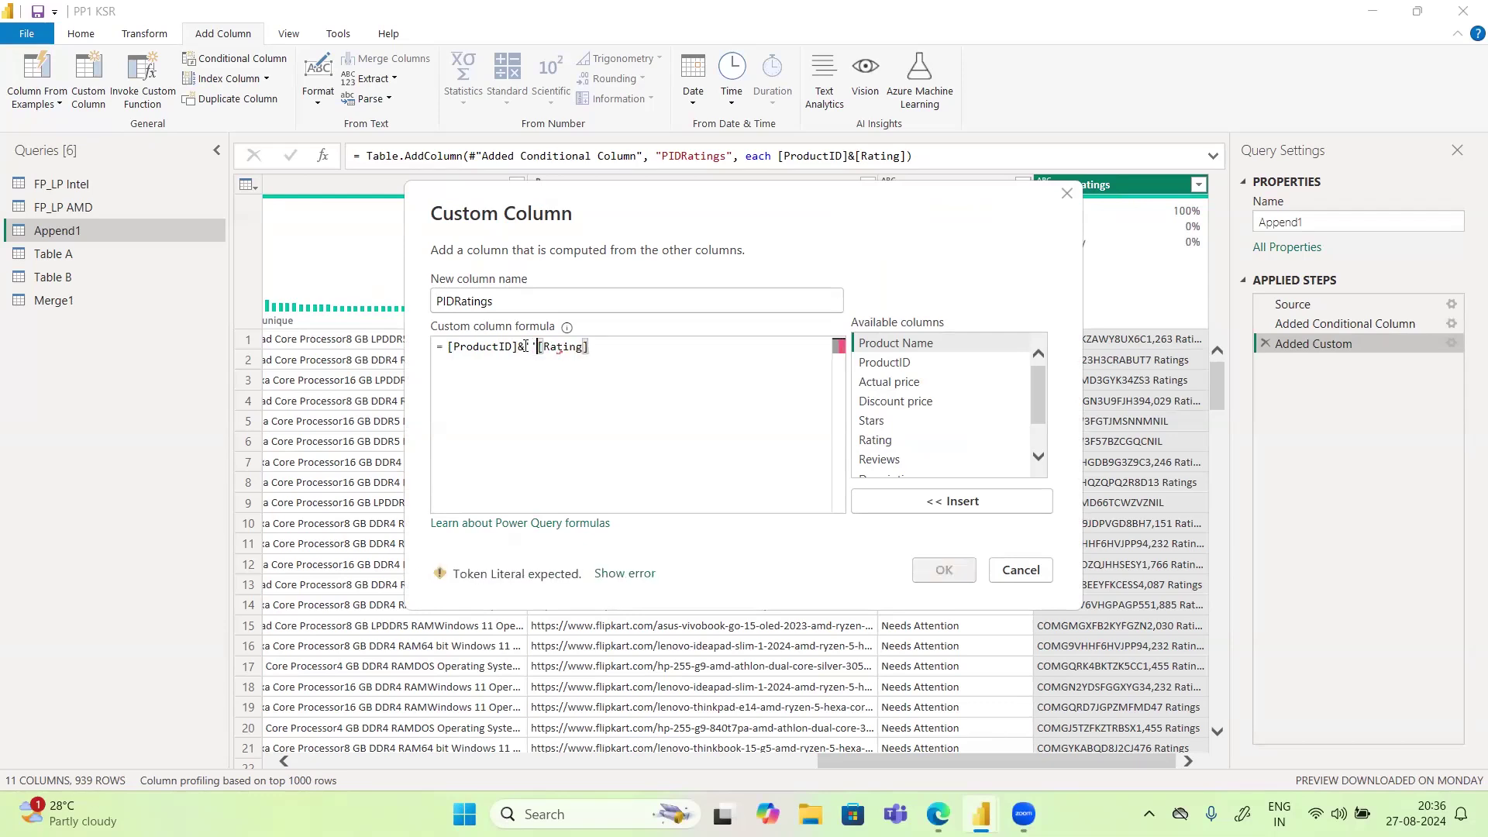
key(BackSpace)
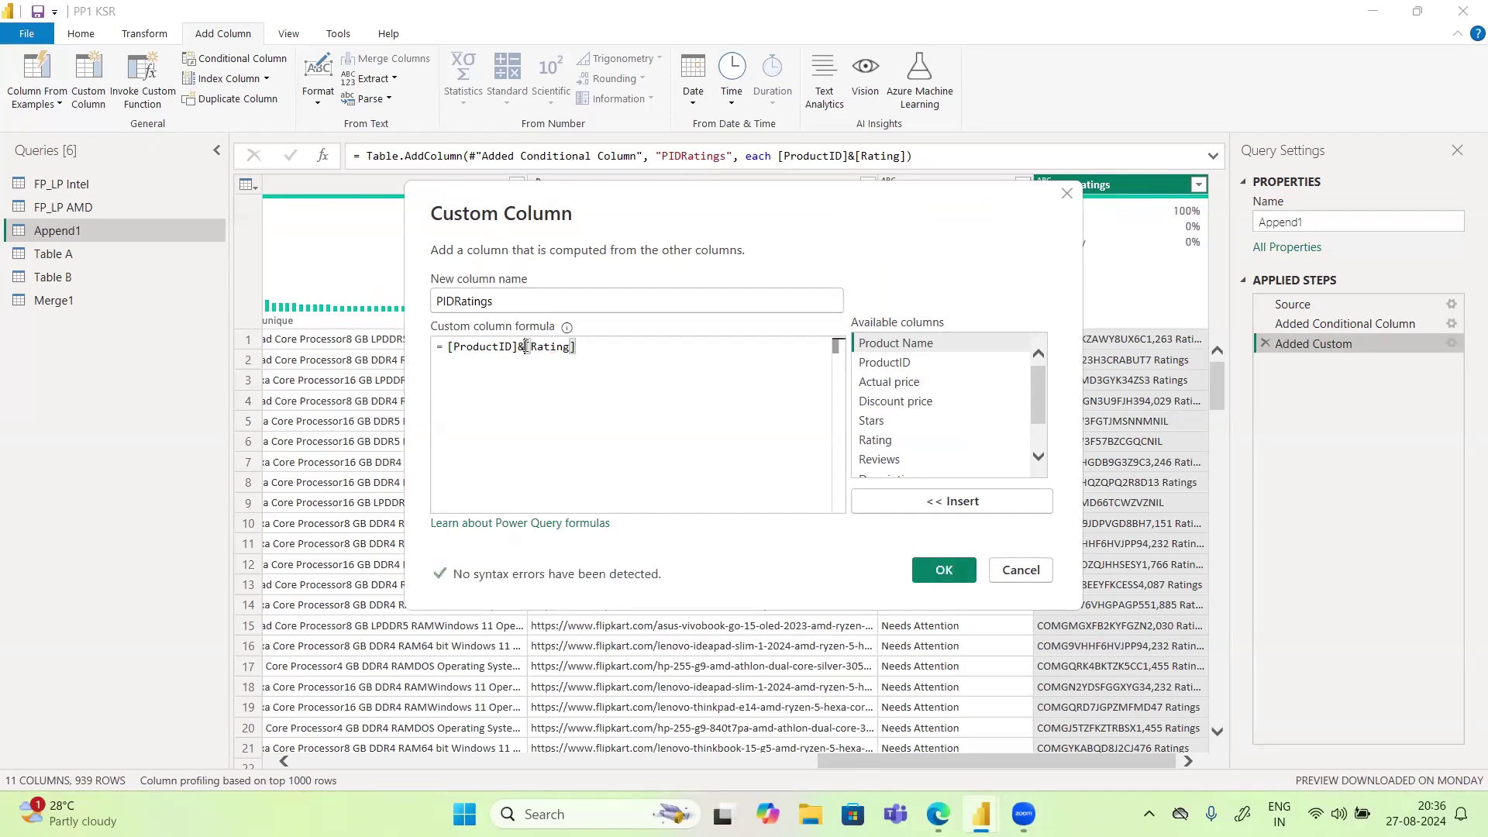
text("")
key(End)
text(&)
click(942, 571)
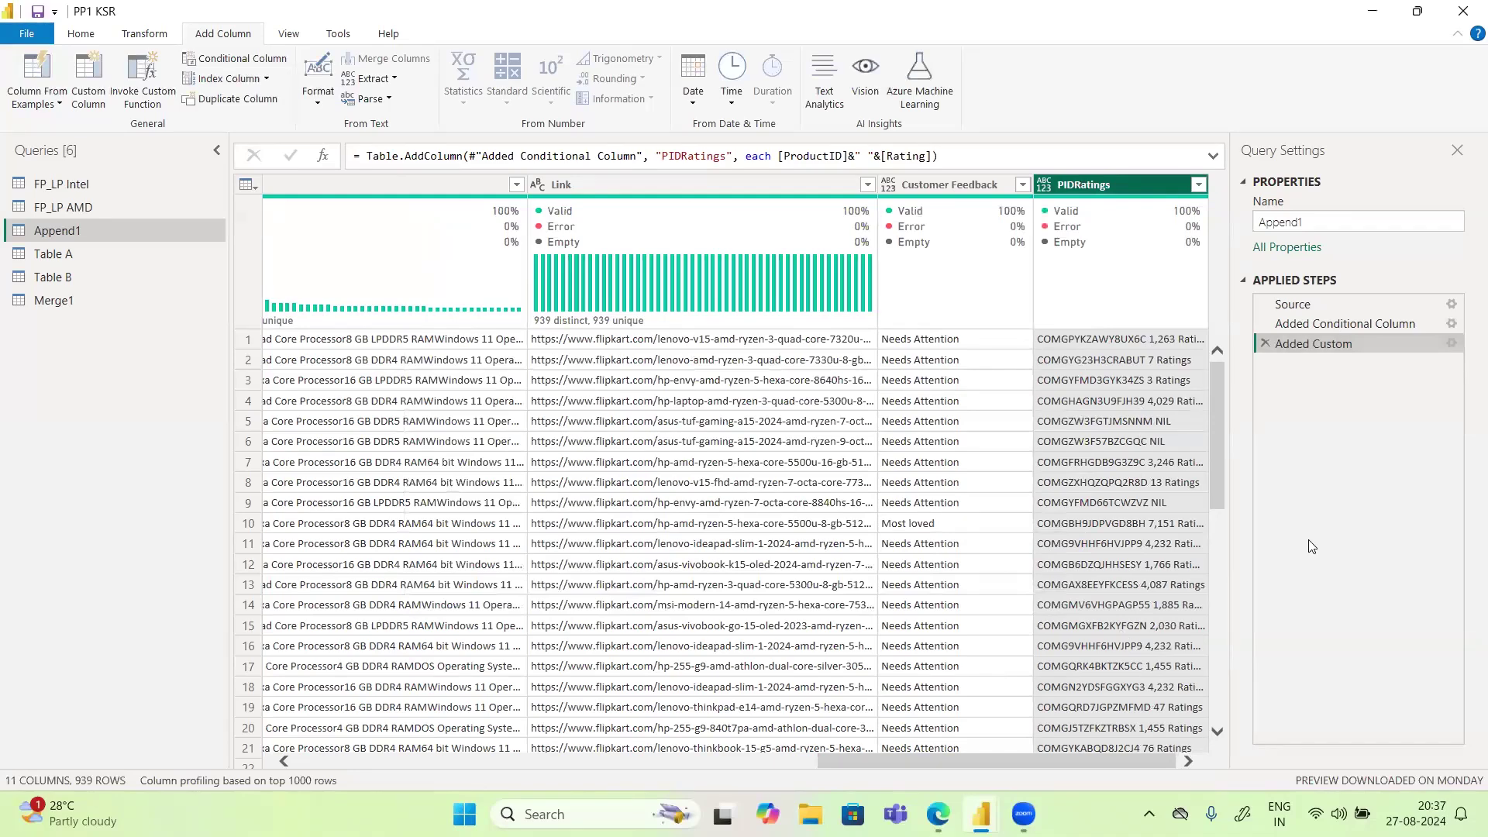
Step: Try the PIDRatings formula without the ampersand before [Rating]
click(1451, 343)
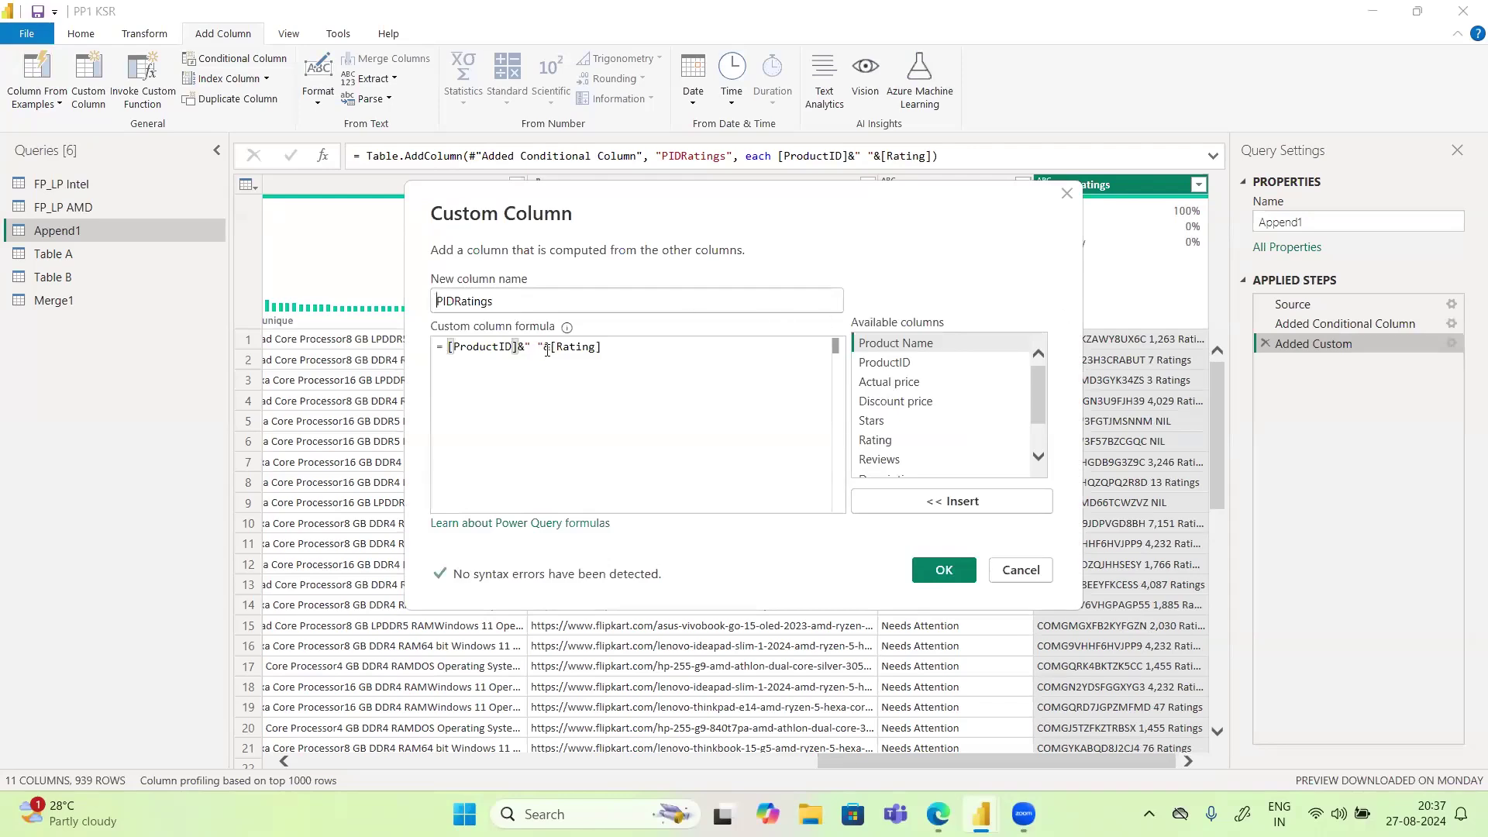
click(549, 350)
key(BackSpace)
click(943, 574)
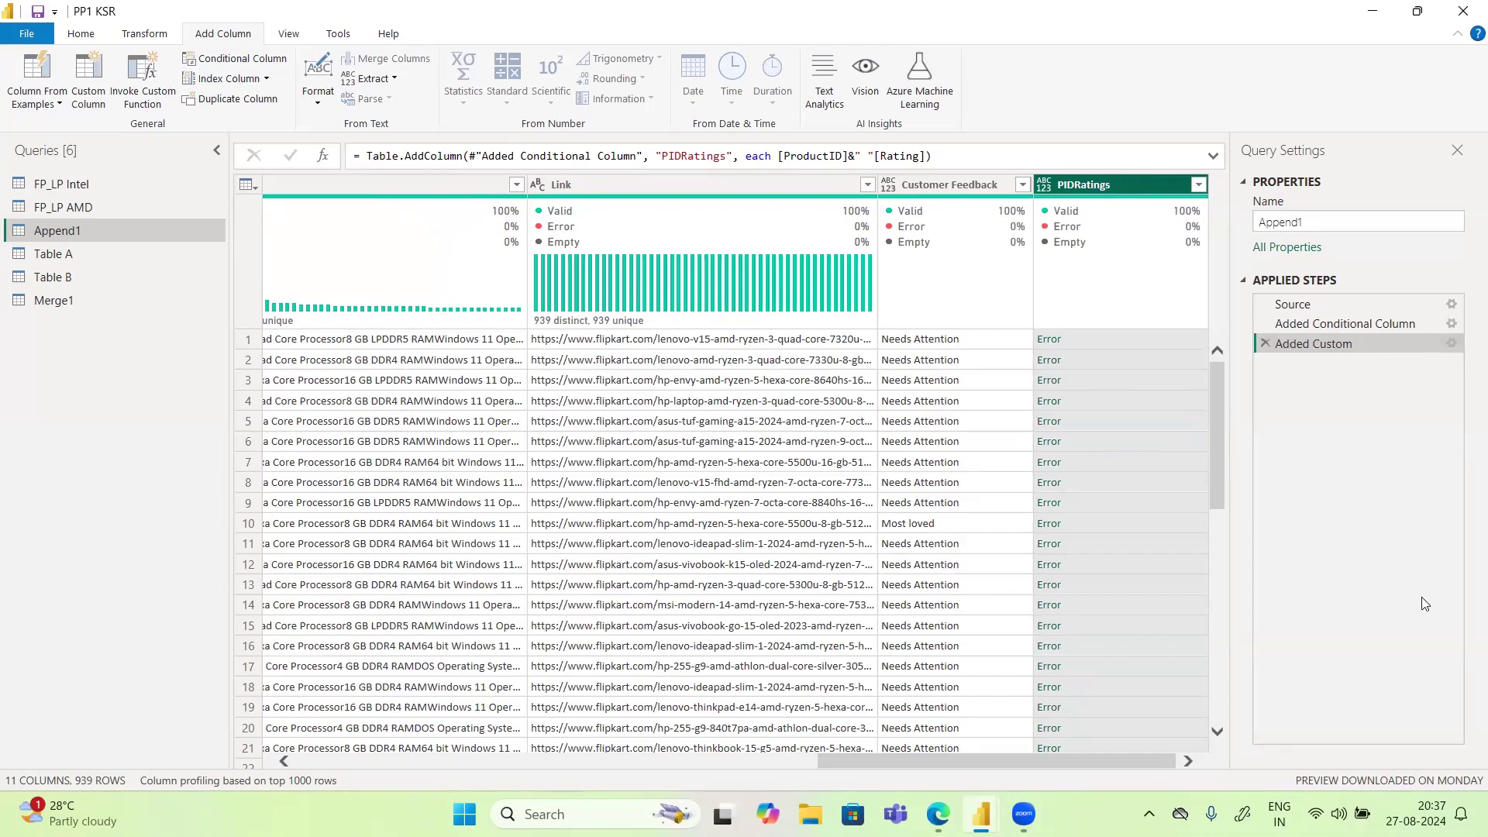
Step: Put the ampersand back before [Rating] so the PIDRatings formula reads [ProductID]&" "&[Rating]
click(1451, 344)
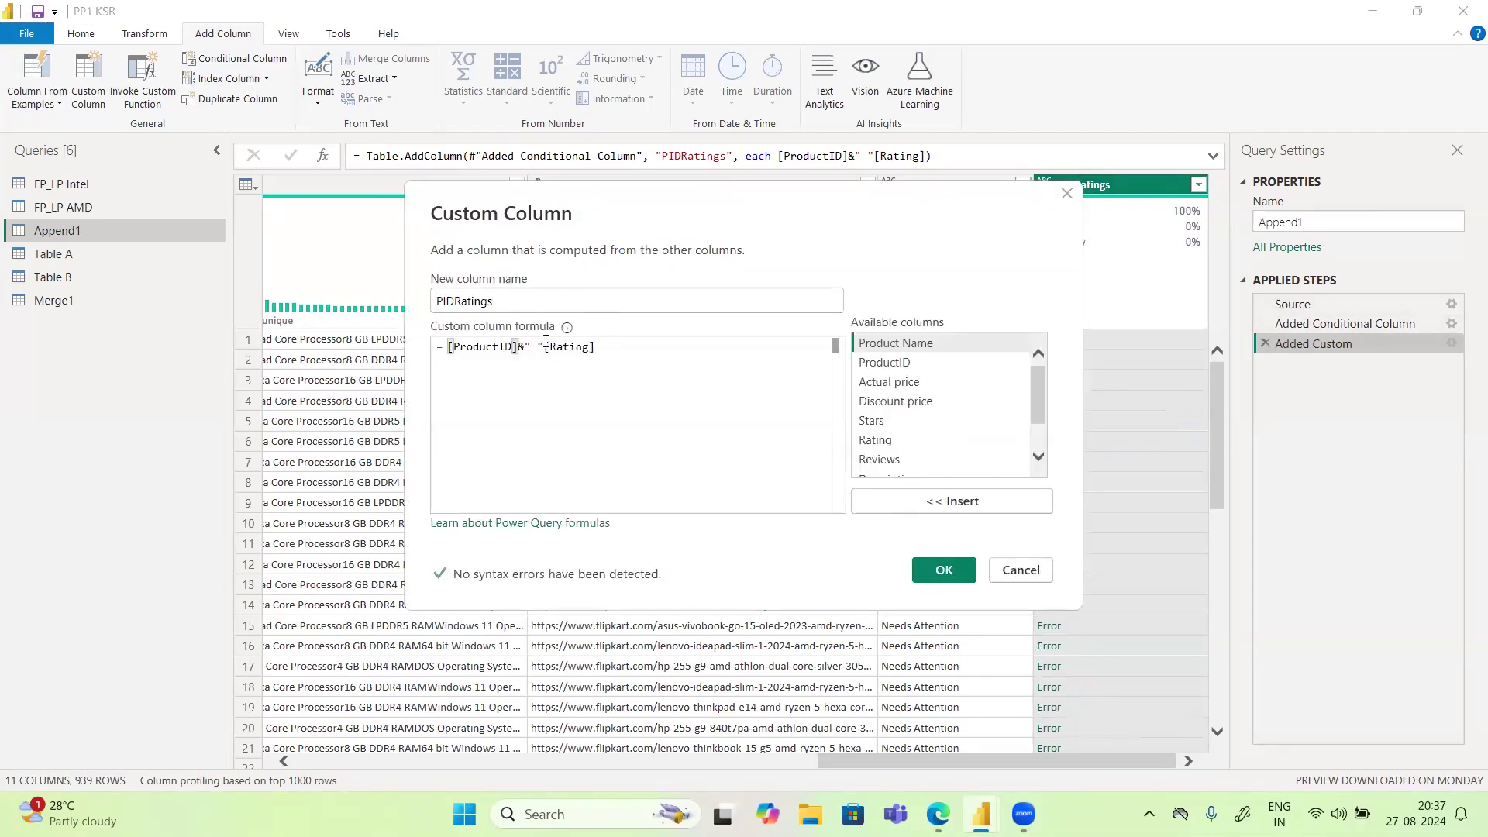
click(544, 346)
text(&)
click(930, 568)
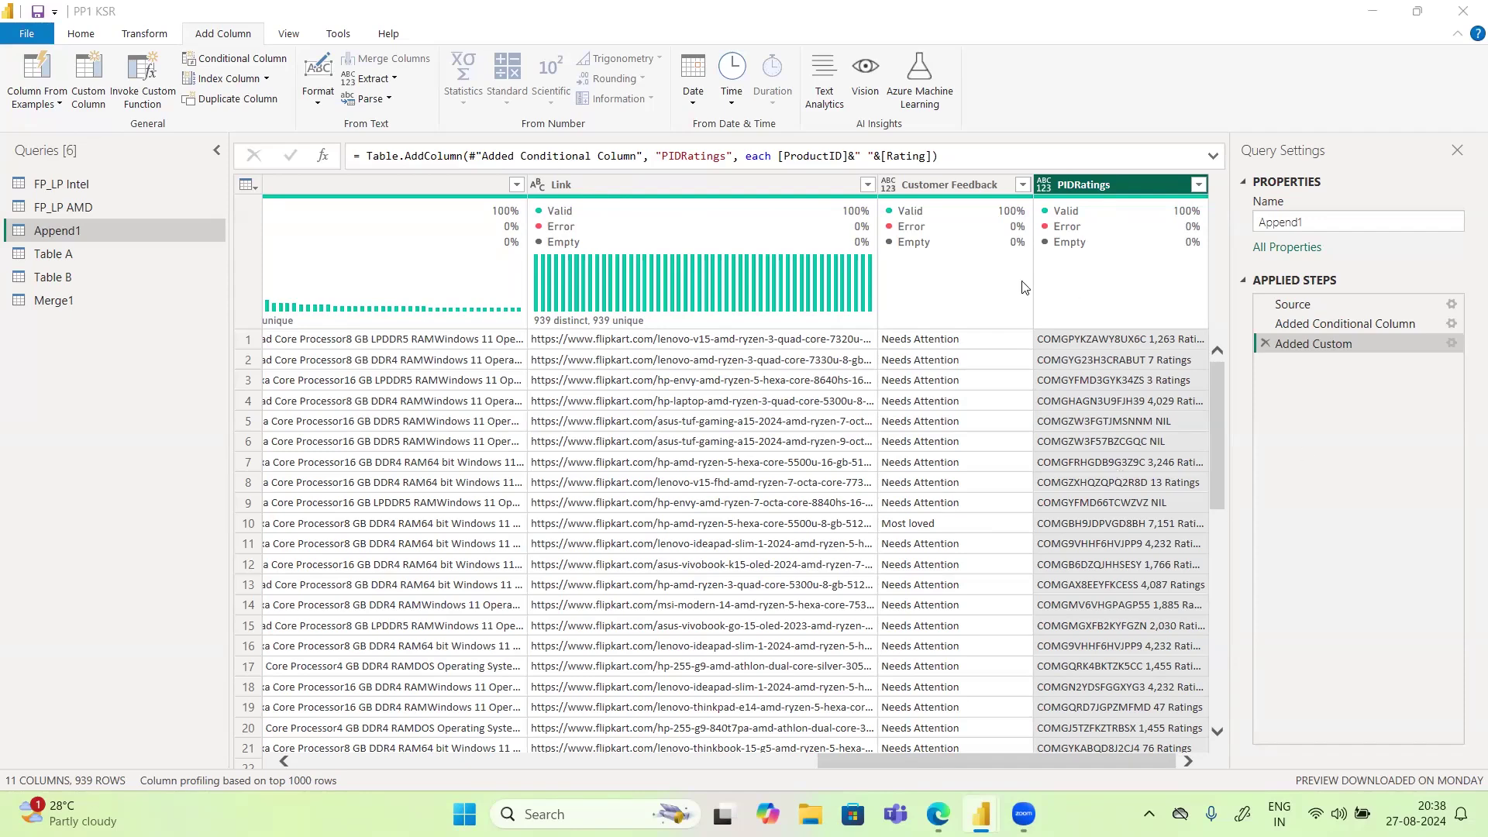
Step: Reopen the PIDRatings column settings, follow the link about Power Query formulas, and look over the article's introduction and example
click(1451, 343)
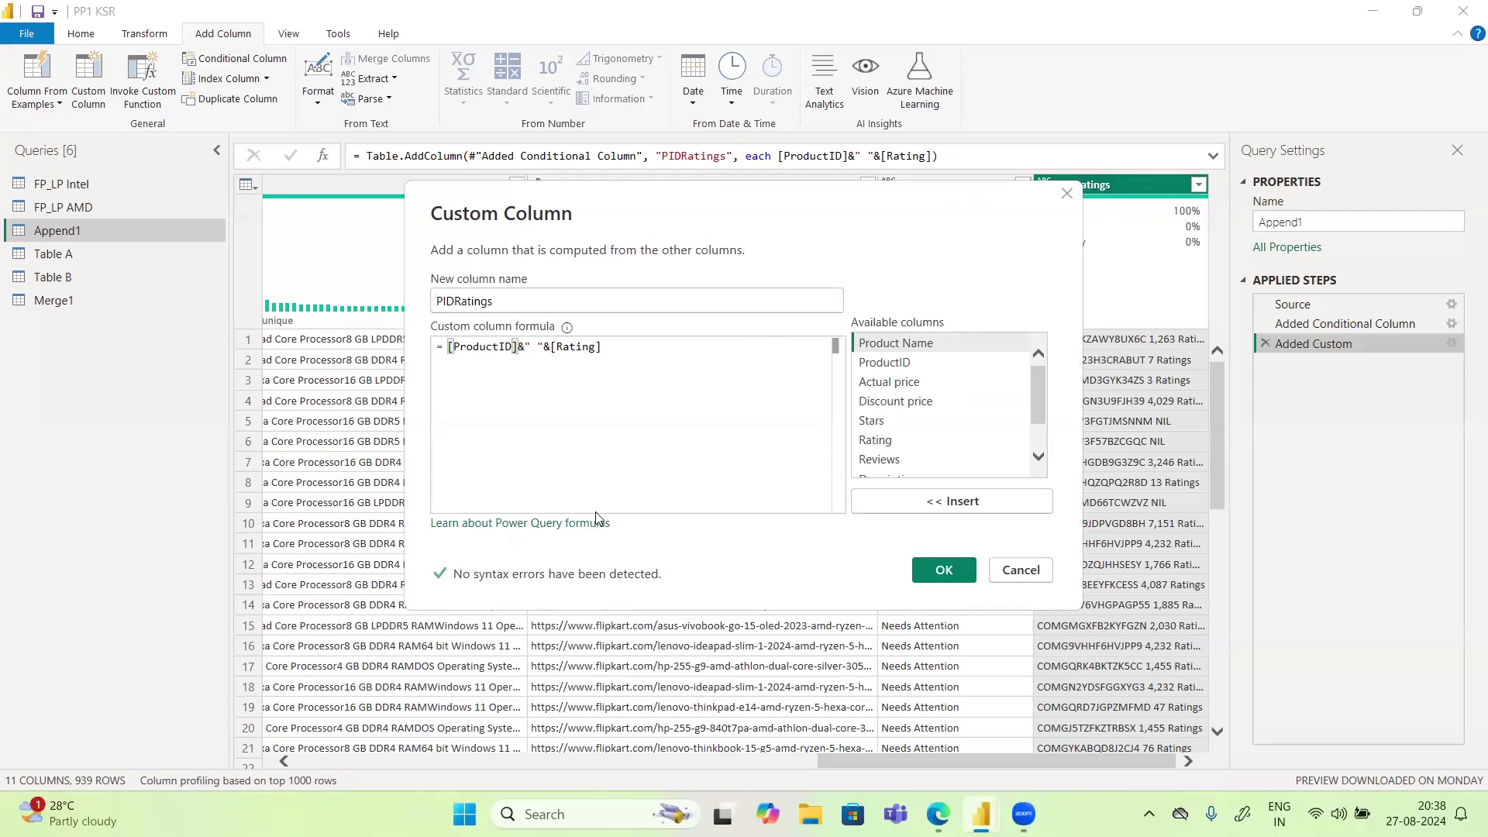
click(520, 532)
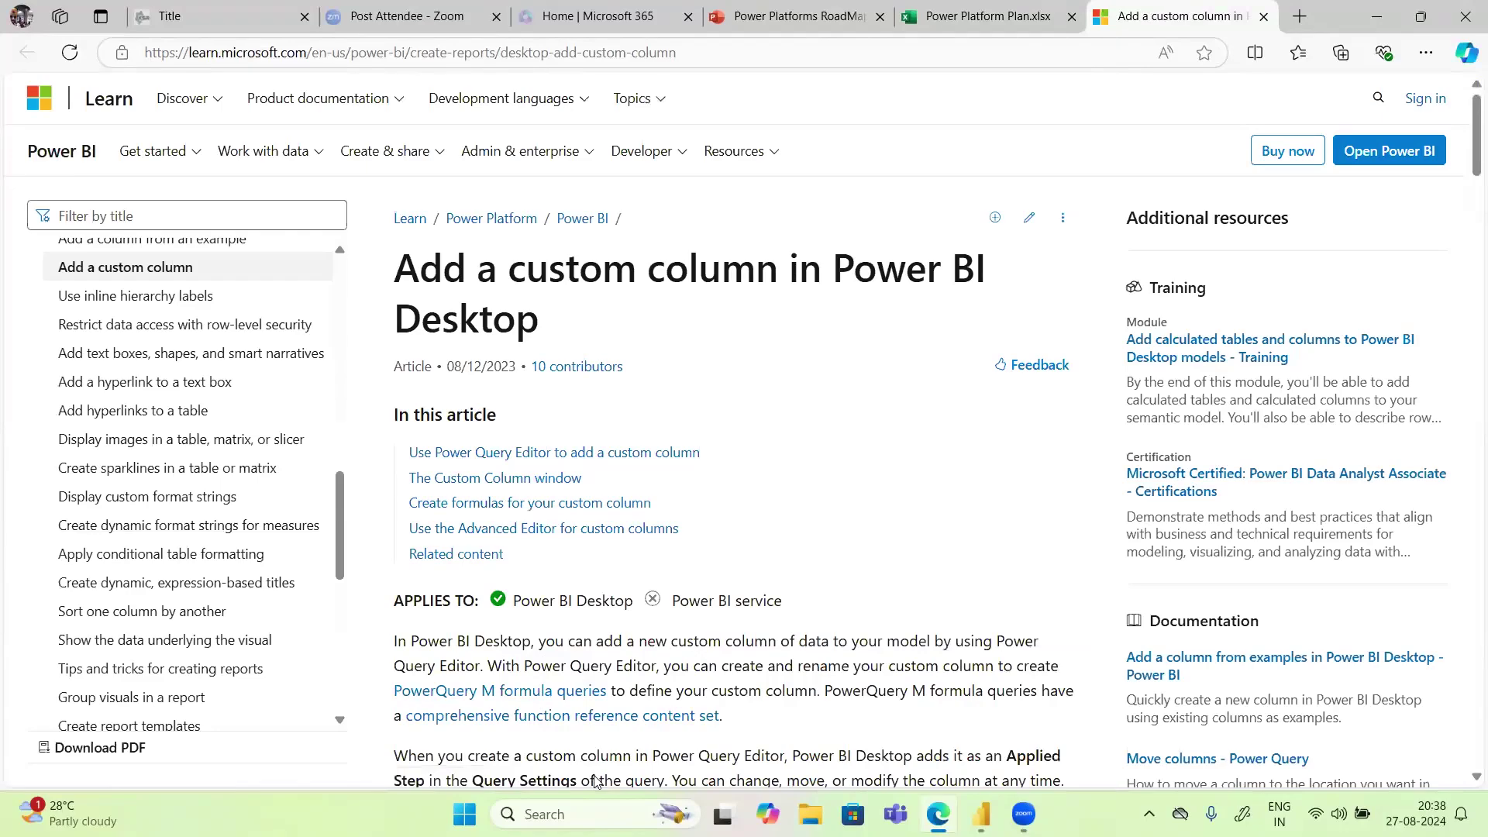
scroll(595, 777, down, 6)
scroll(595, 779, down, 8)
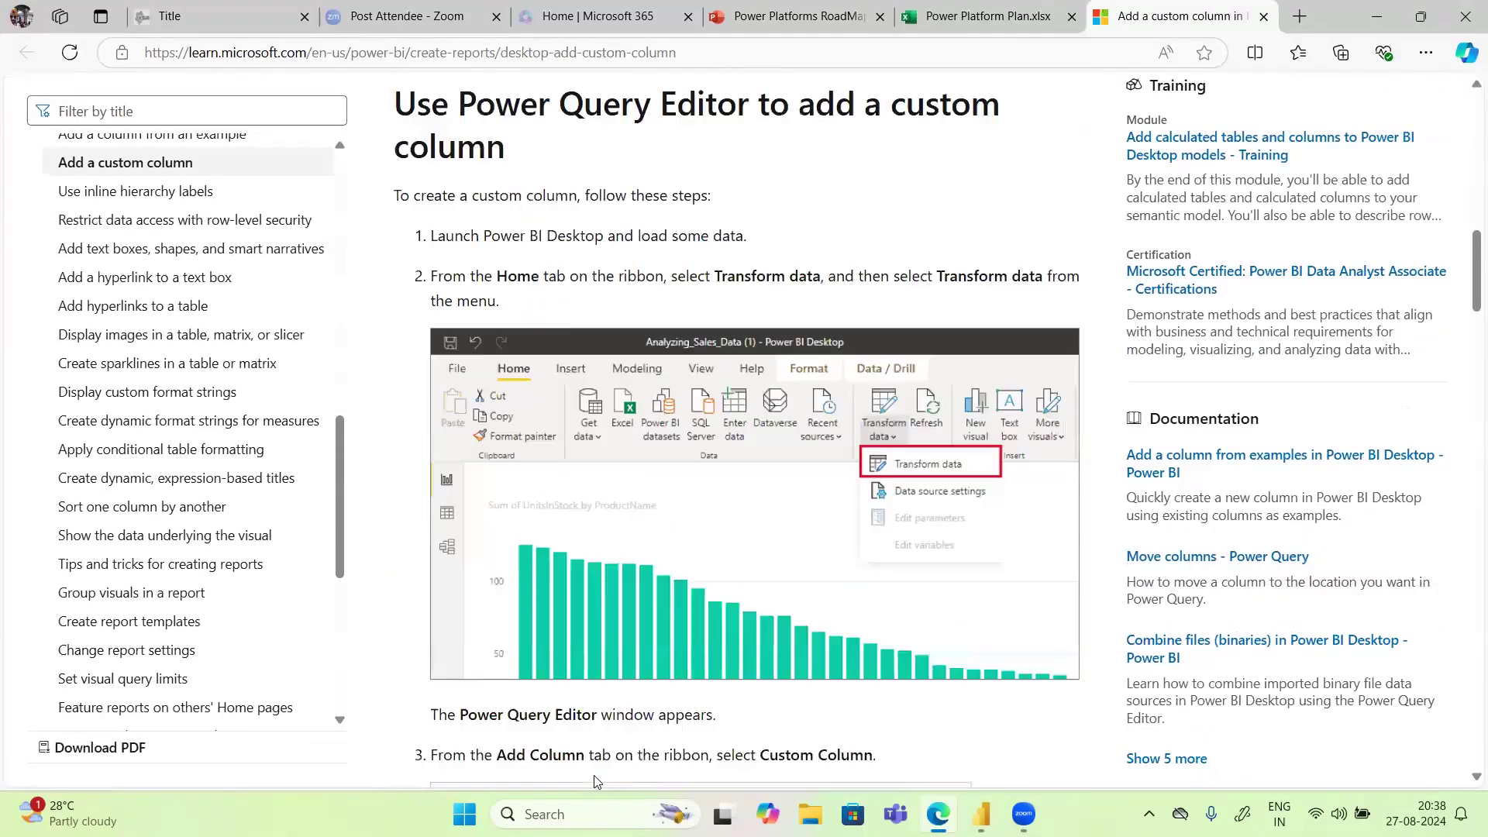
scroll(595, 775, down, 7)
scroll(595, 774, up, 13)
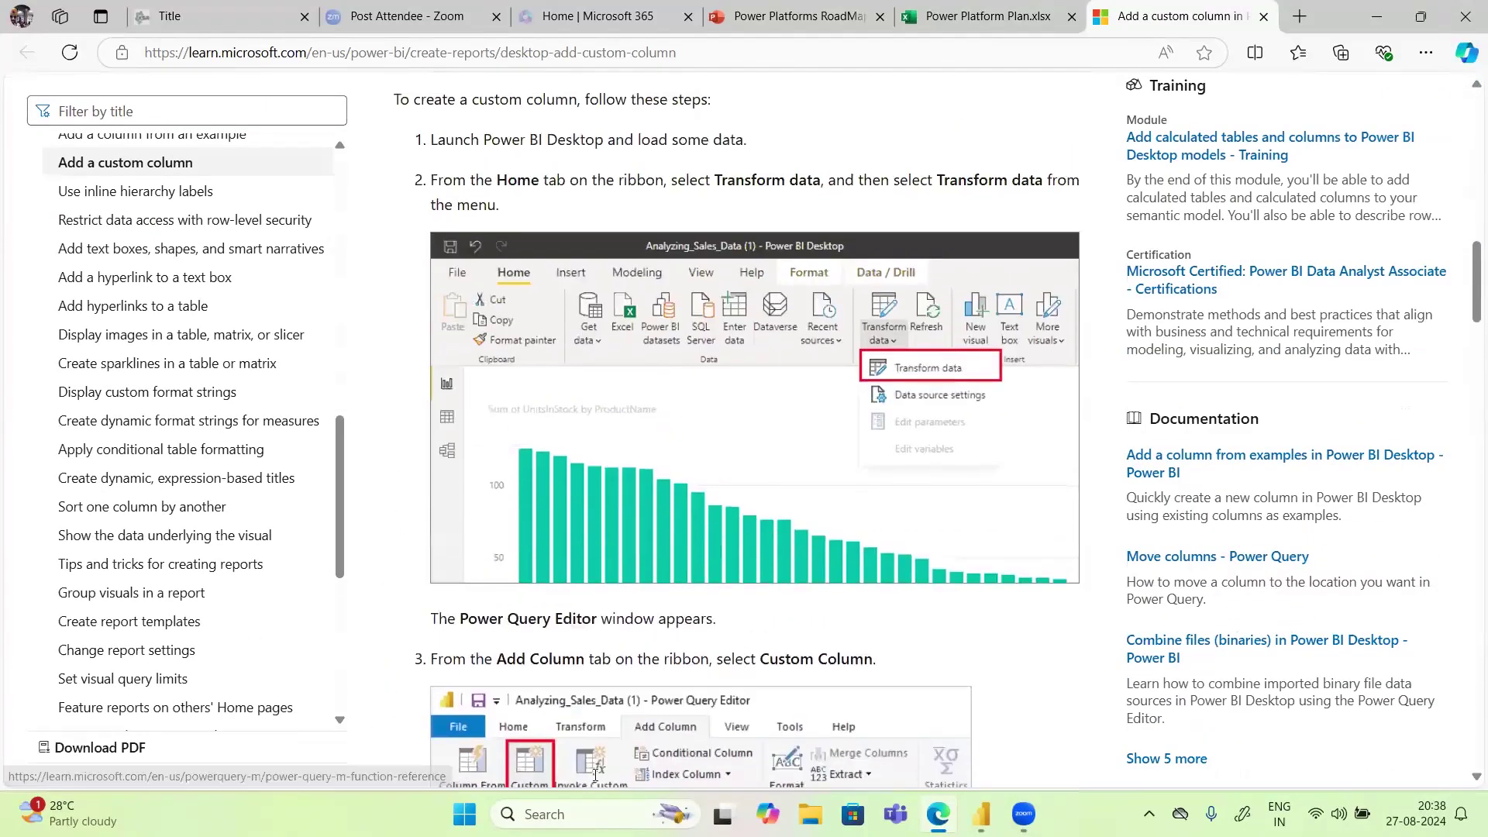
scroll(595, 777, up, 7)
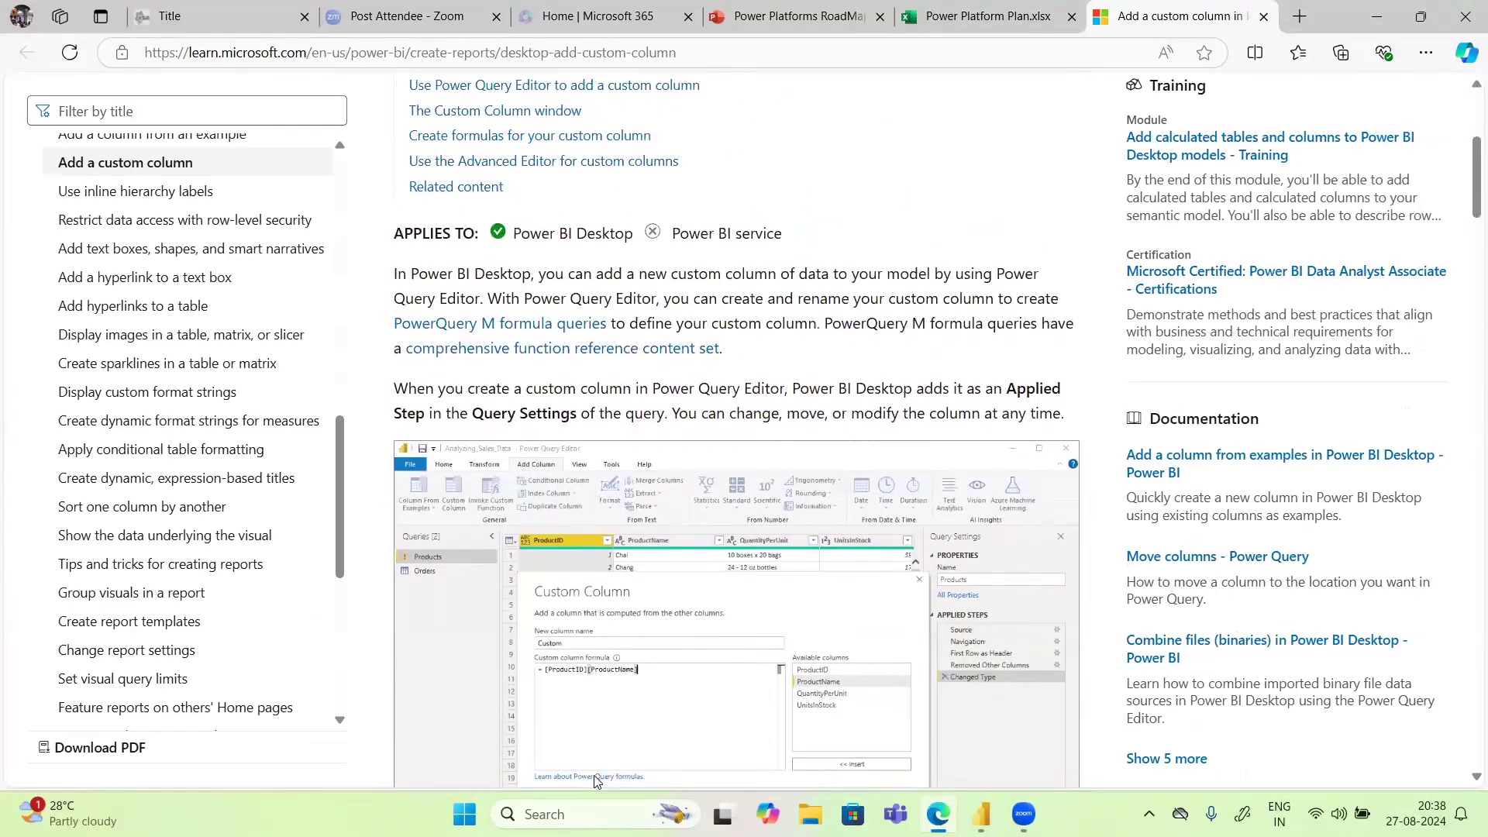
scroll(595, 775, down, 6)
scroll(595, 775, down, 2)
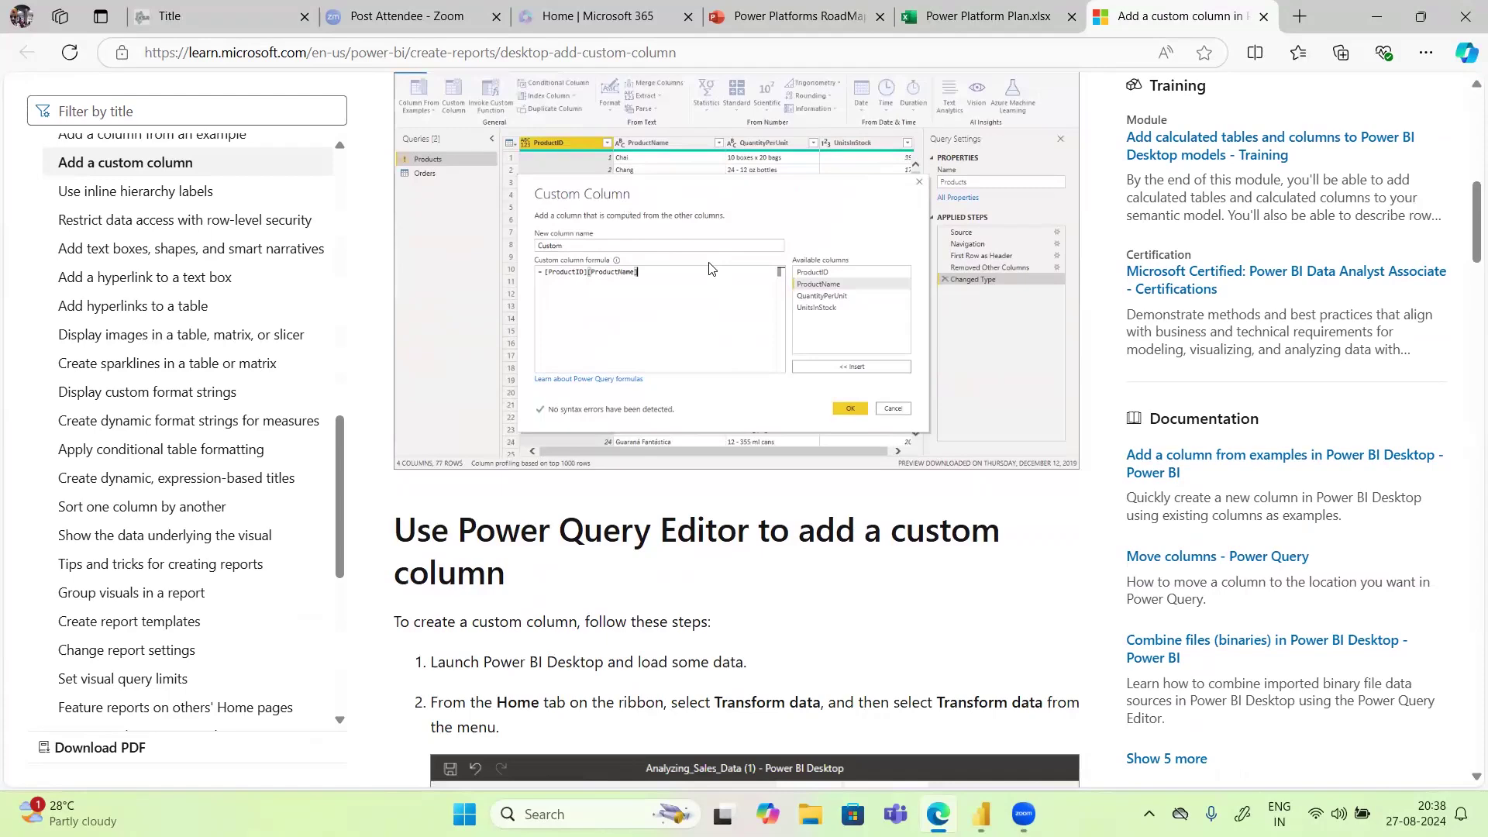
Step: Read the article's steps for adding a custom column, its Custom Column window section, and the formula syntax check examples
scroll(709, 268, down, 6)
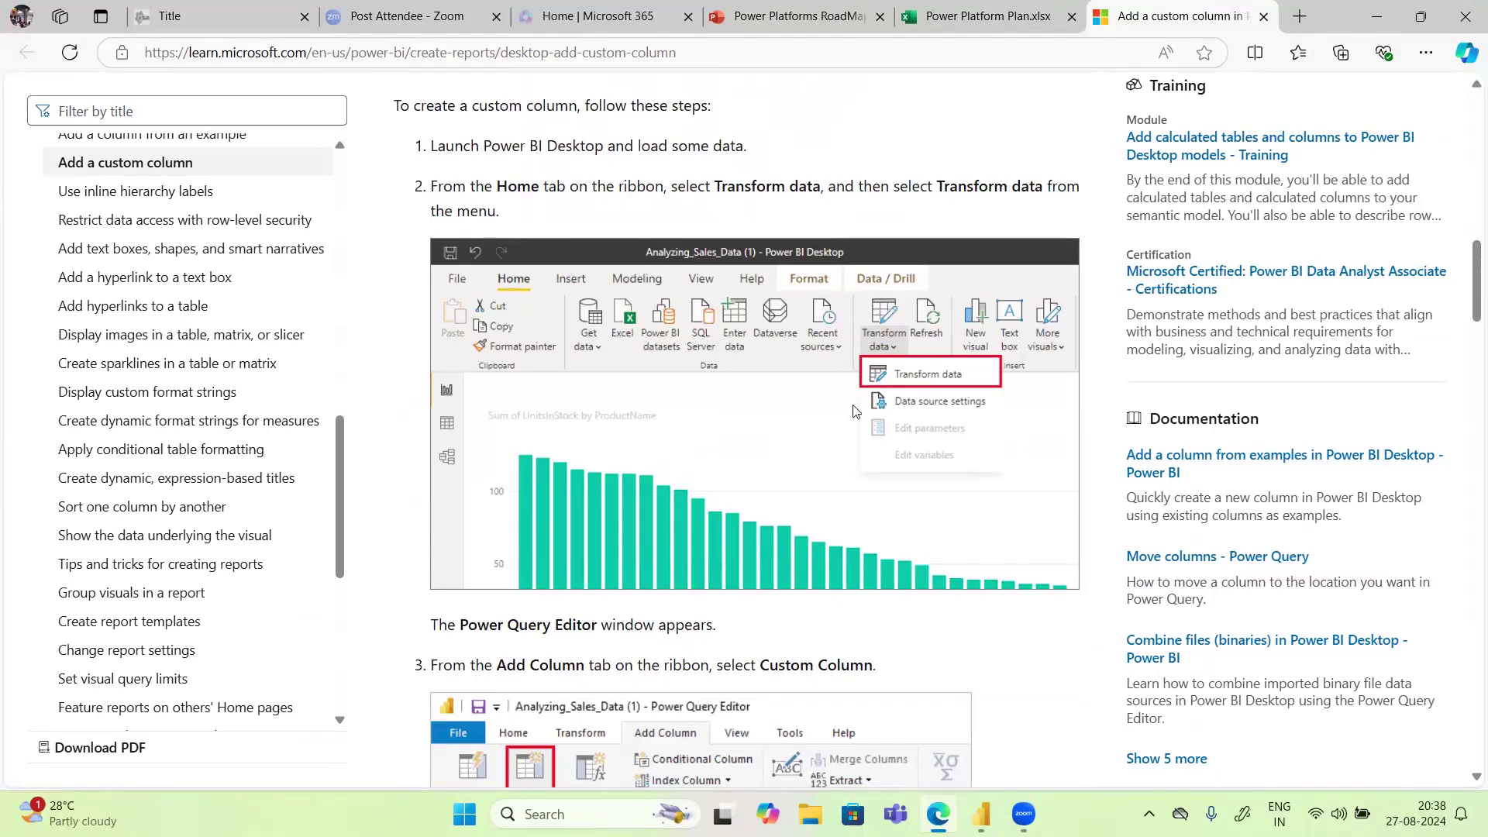
scroll(856, 411, down, 2)
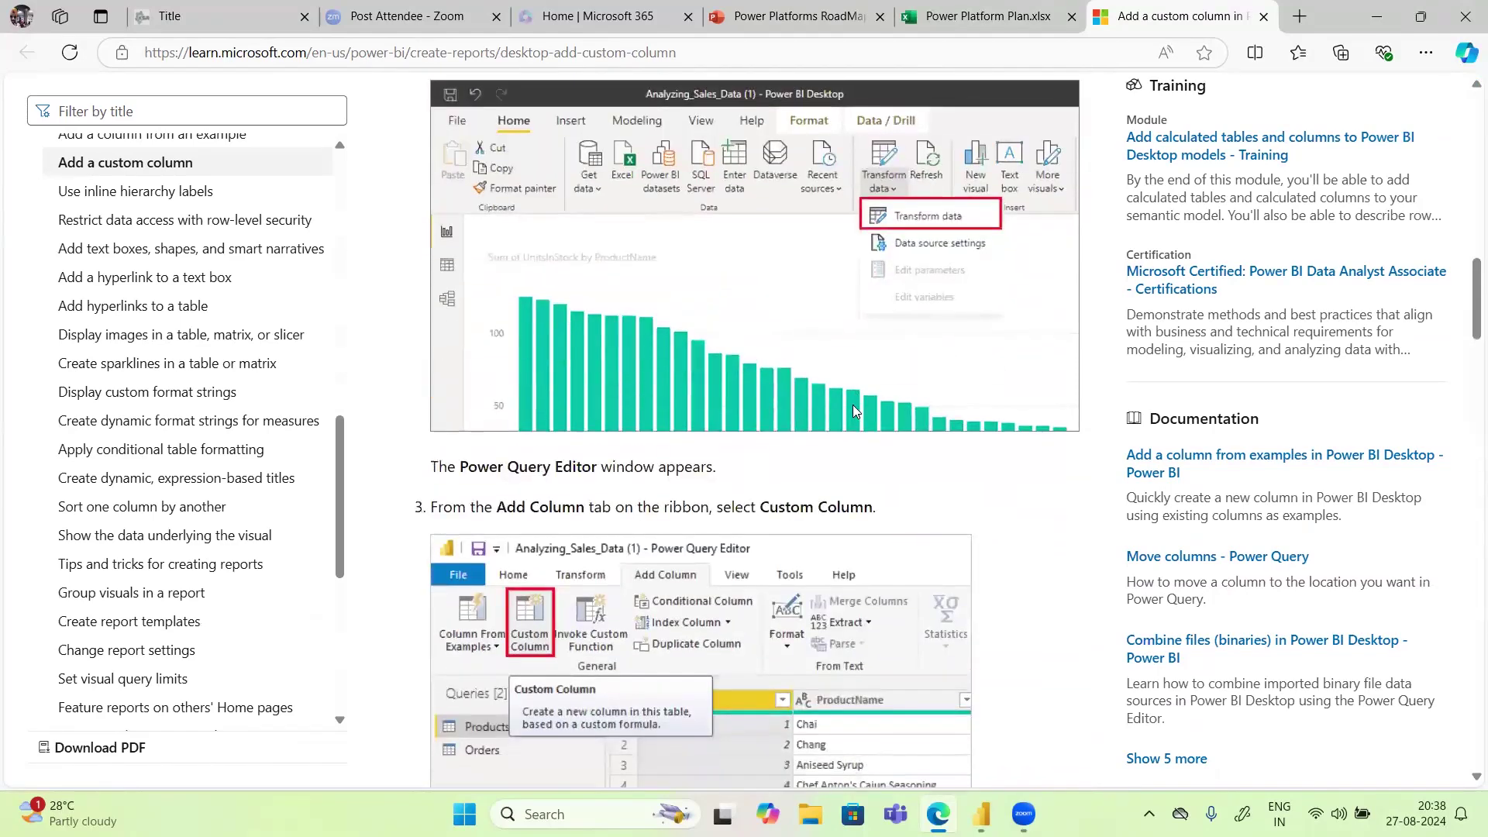
scroll(853, 406, down, 3)
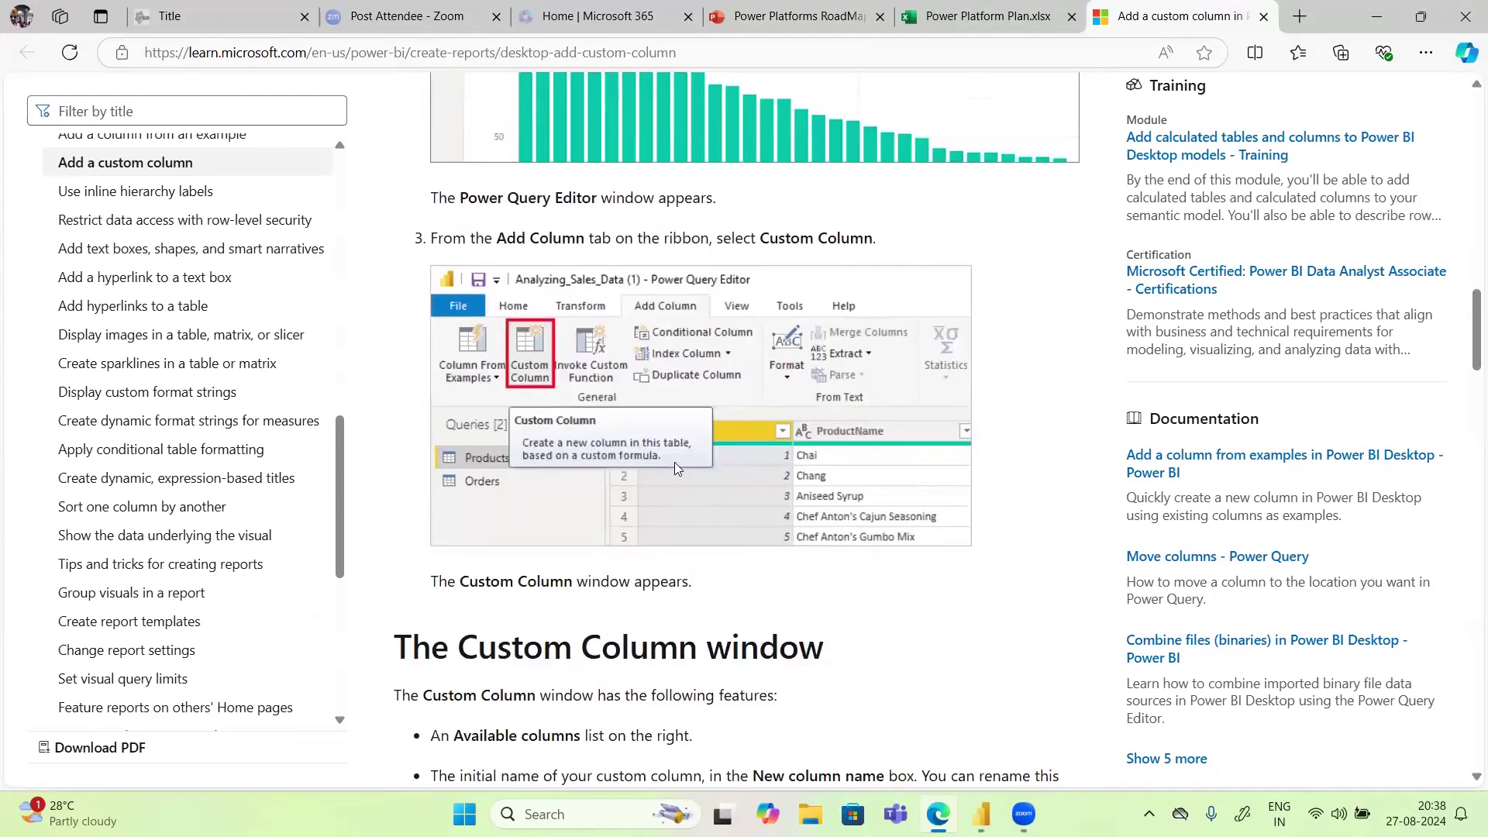
scroll(675, 467, down, 3)
scroll(675, 461, down, 1)
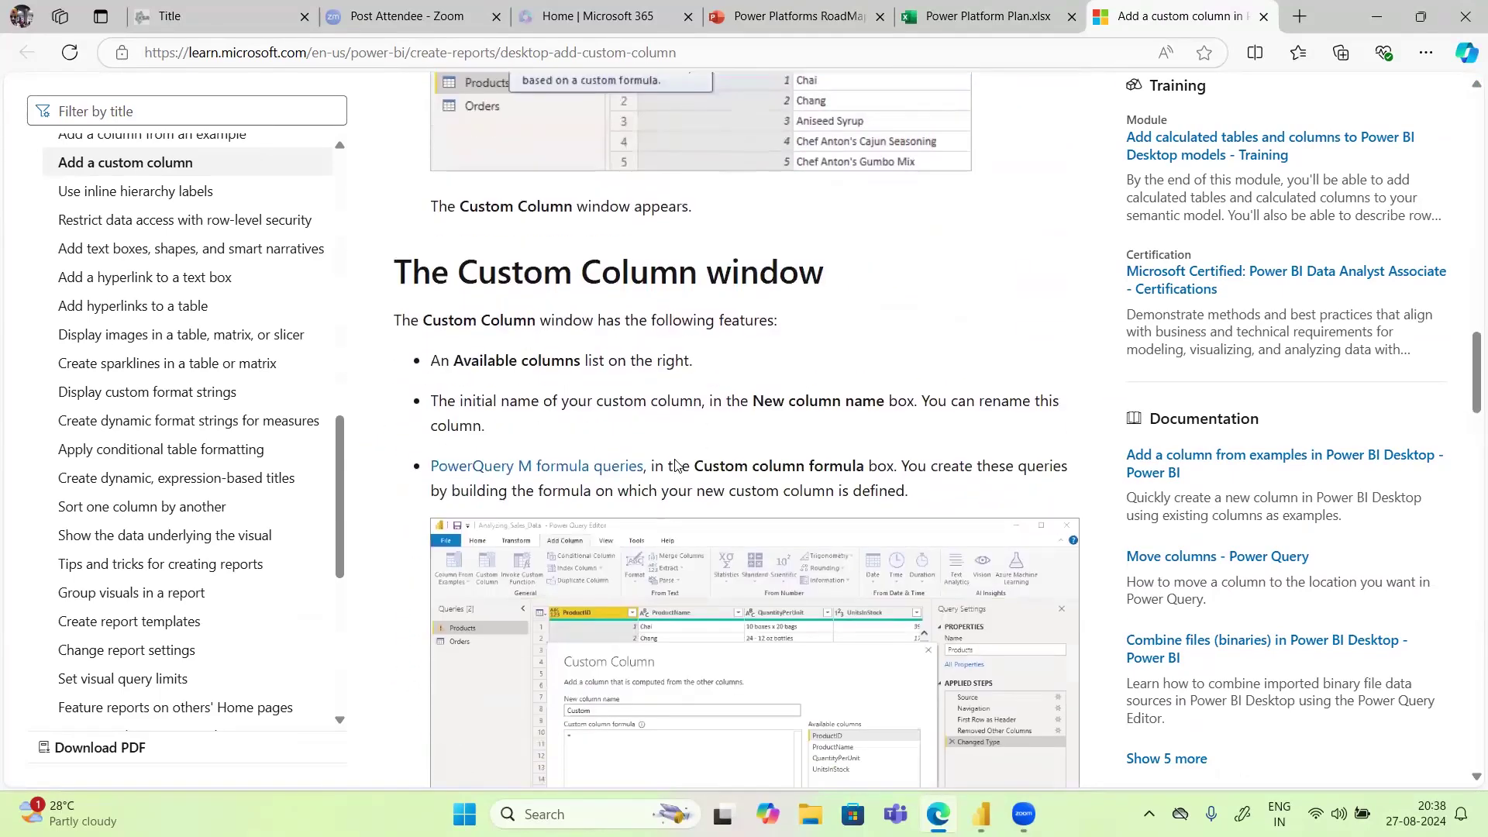
scroll(676, 459, down, 3)
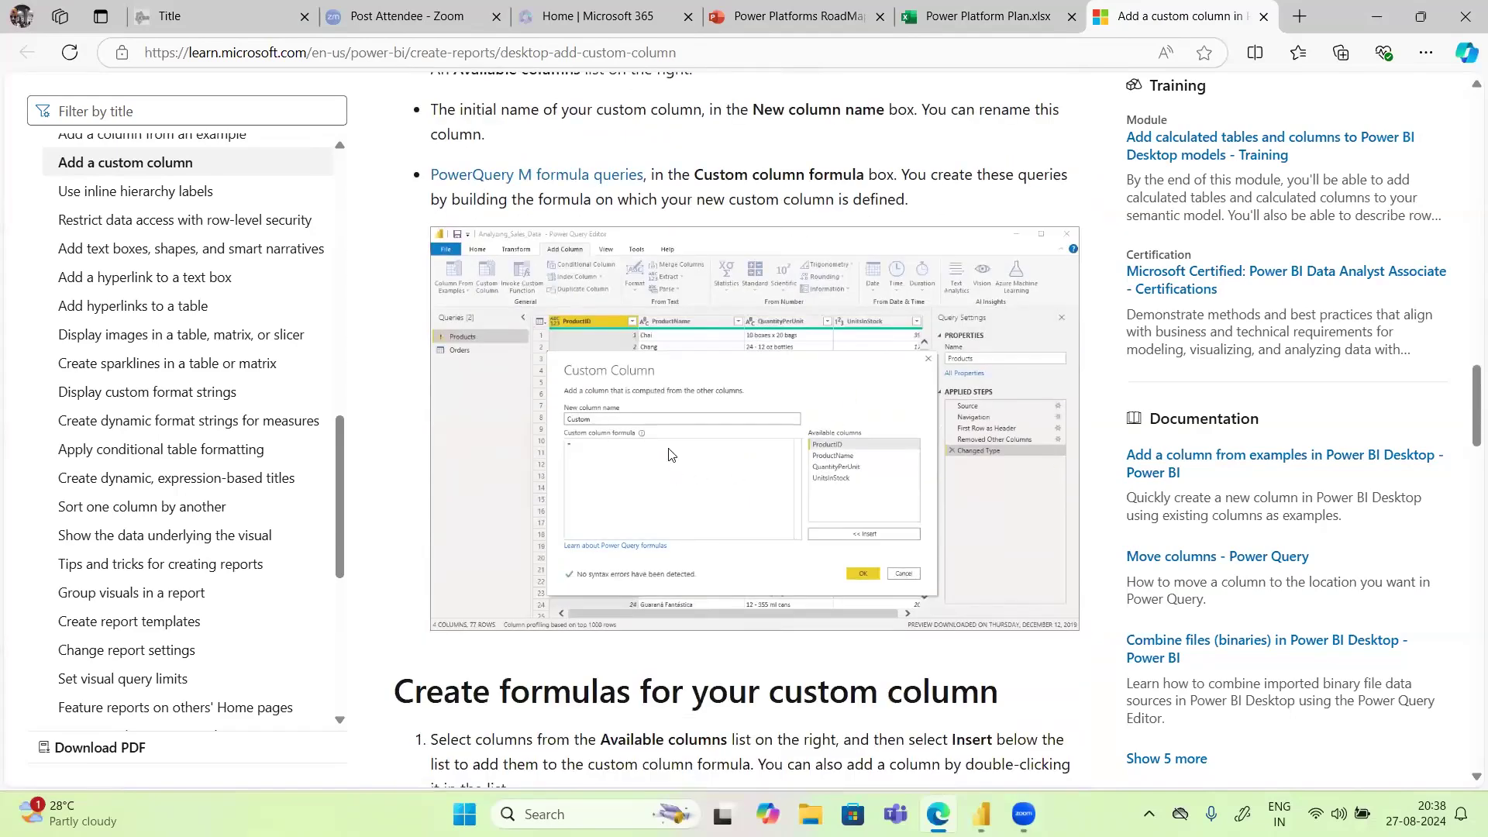
scroll(671, 455, down, 9)
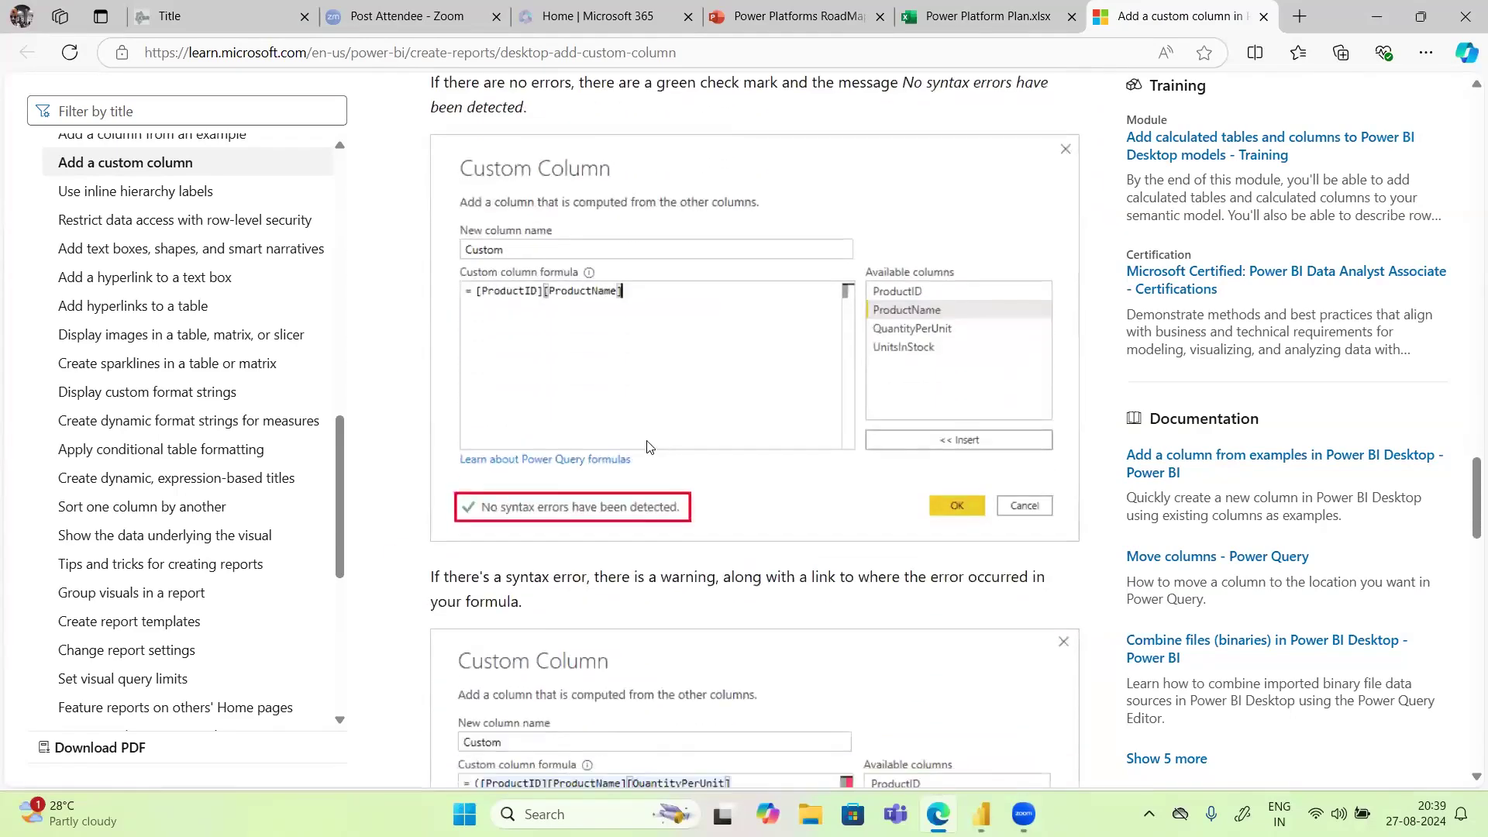
scroll(648, 443, down, 3)
scroll(636, 428, up, 4)
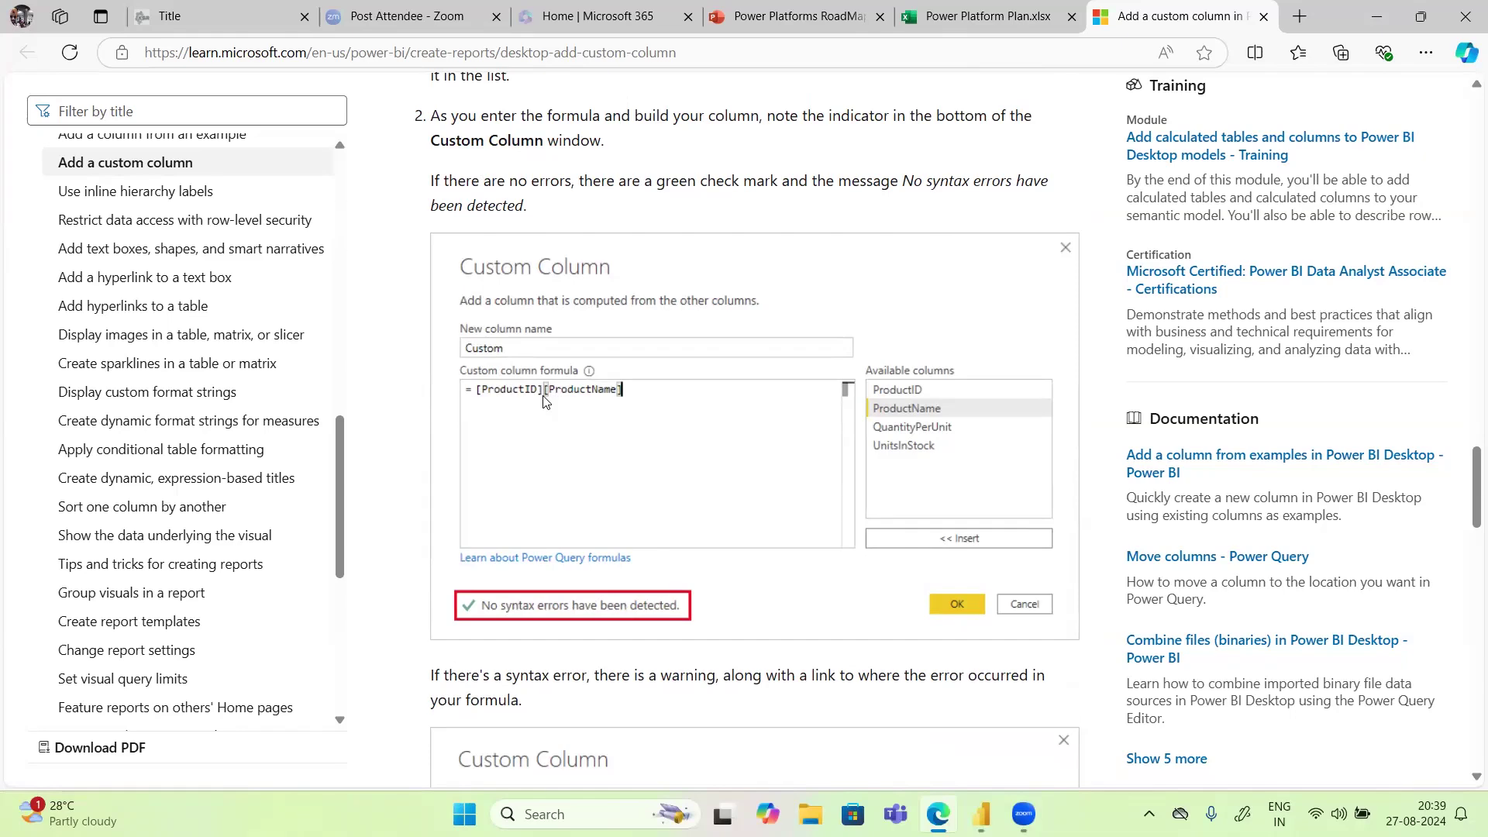
scroll(546, 401, down, 5)
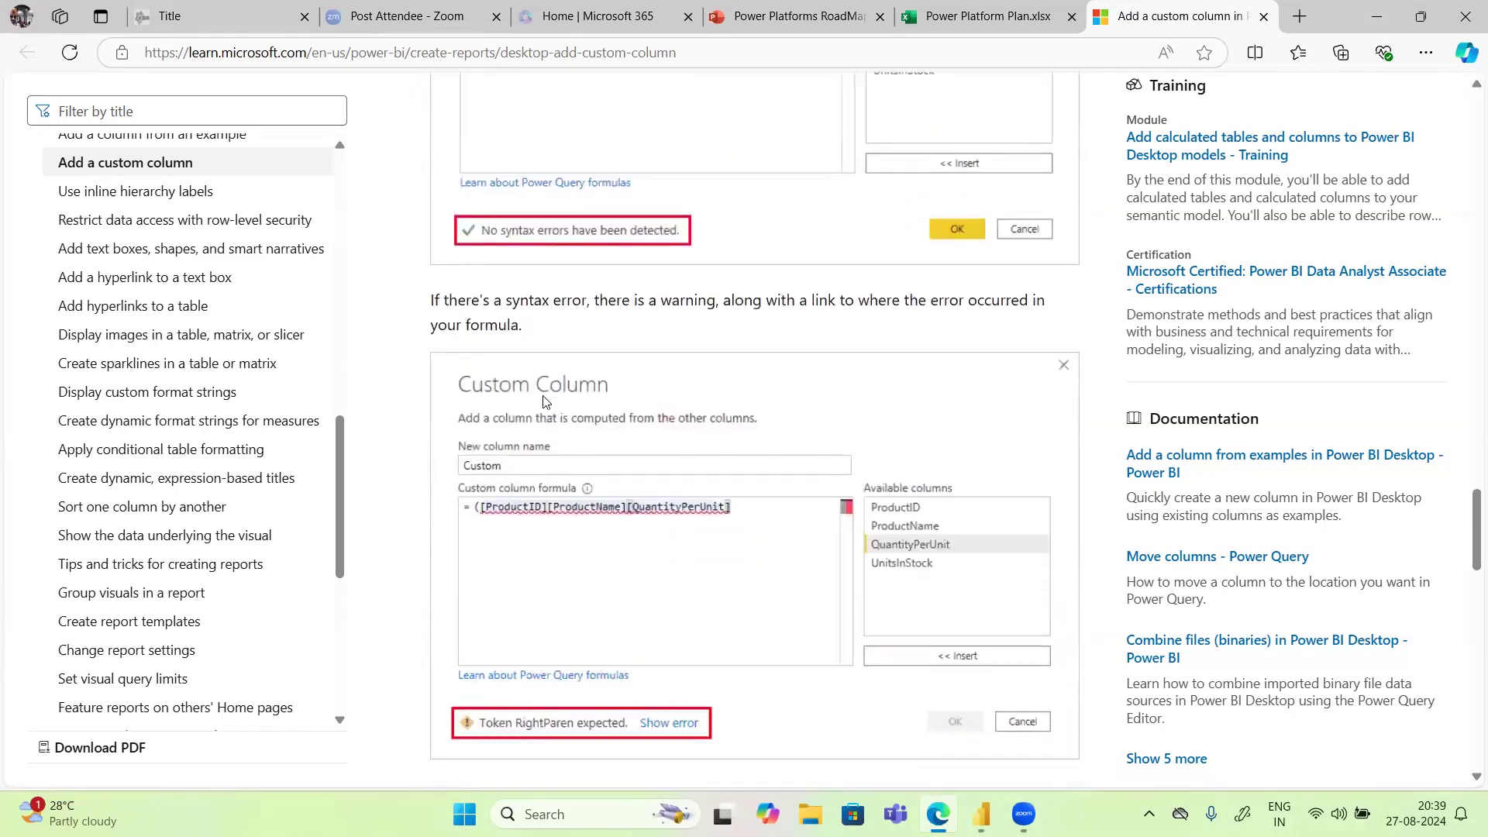
Step: Skim the rest of the article through the Advanced Editor section, return to Power Query Editor, and close the PIDRatings column settings without changes
scroll(545, 401, down, 12)
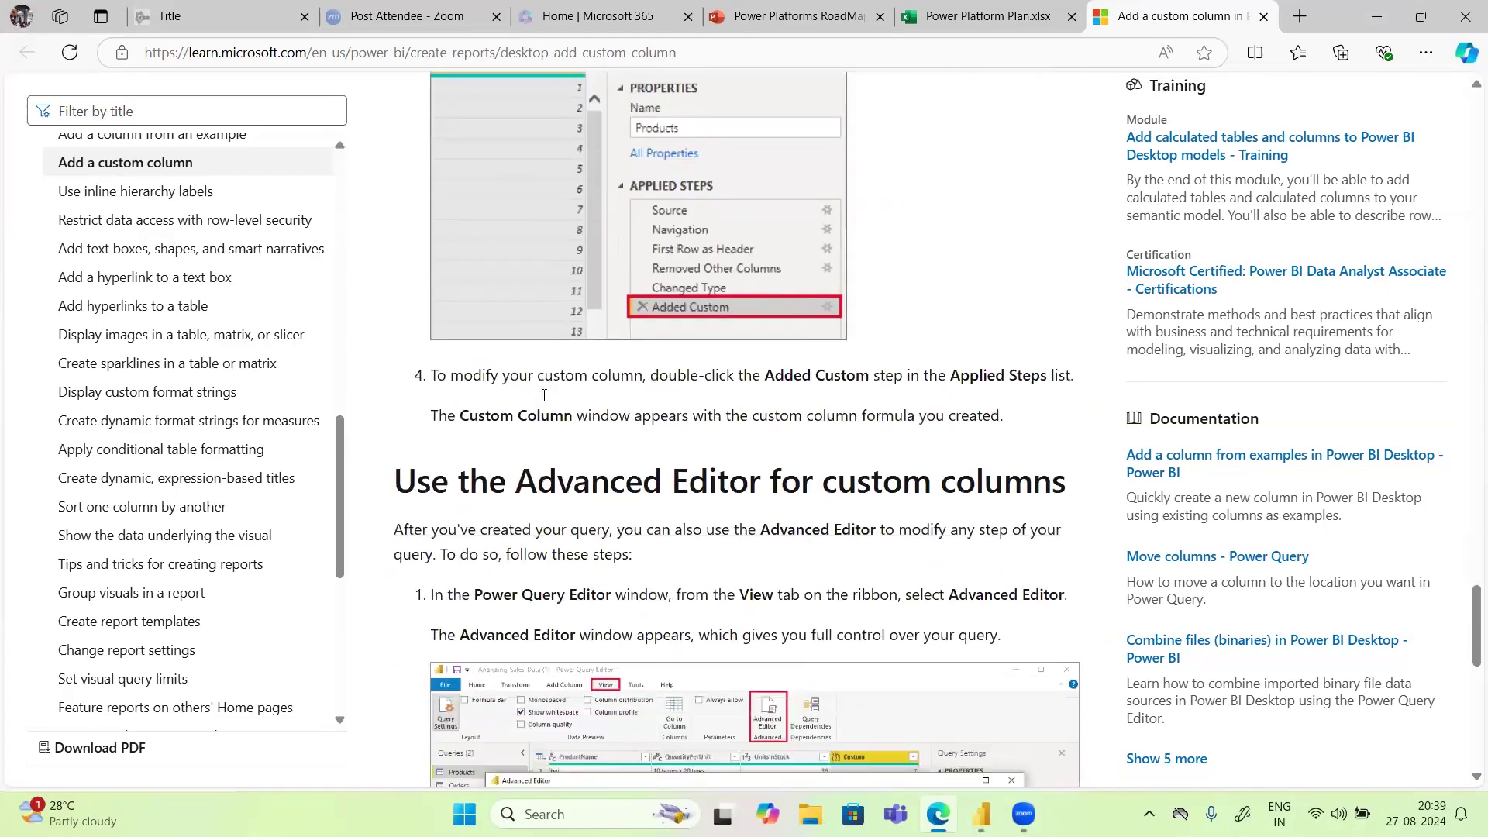
scroll(544, 395, down, 10)
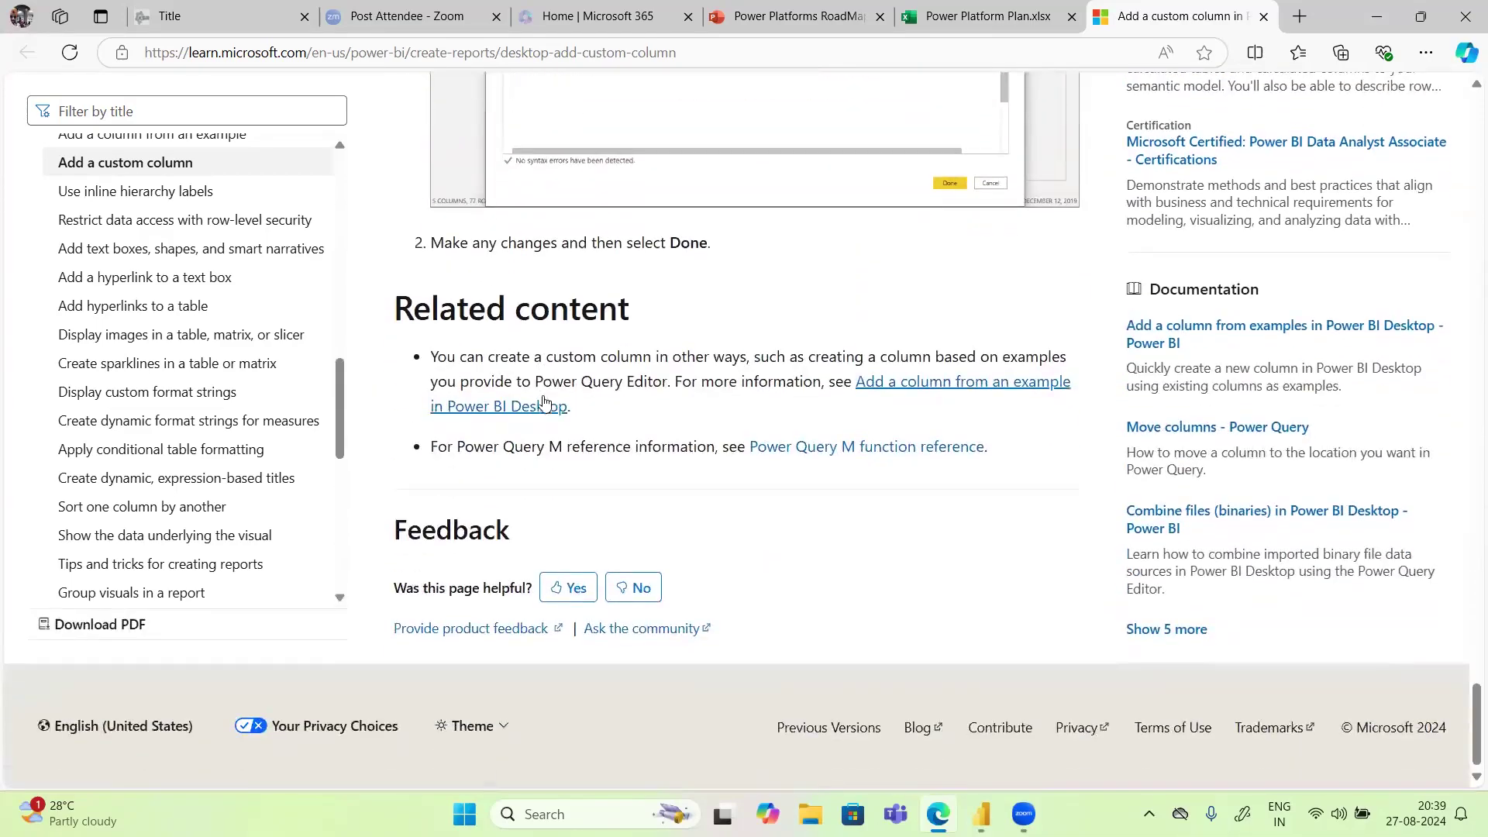
scroll(544, 401, up, 20)
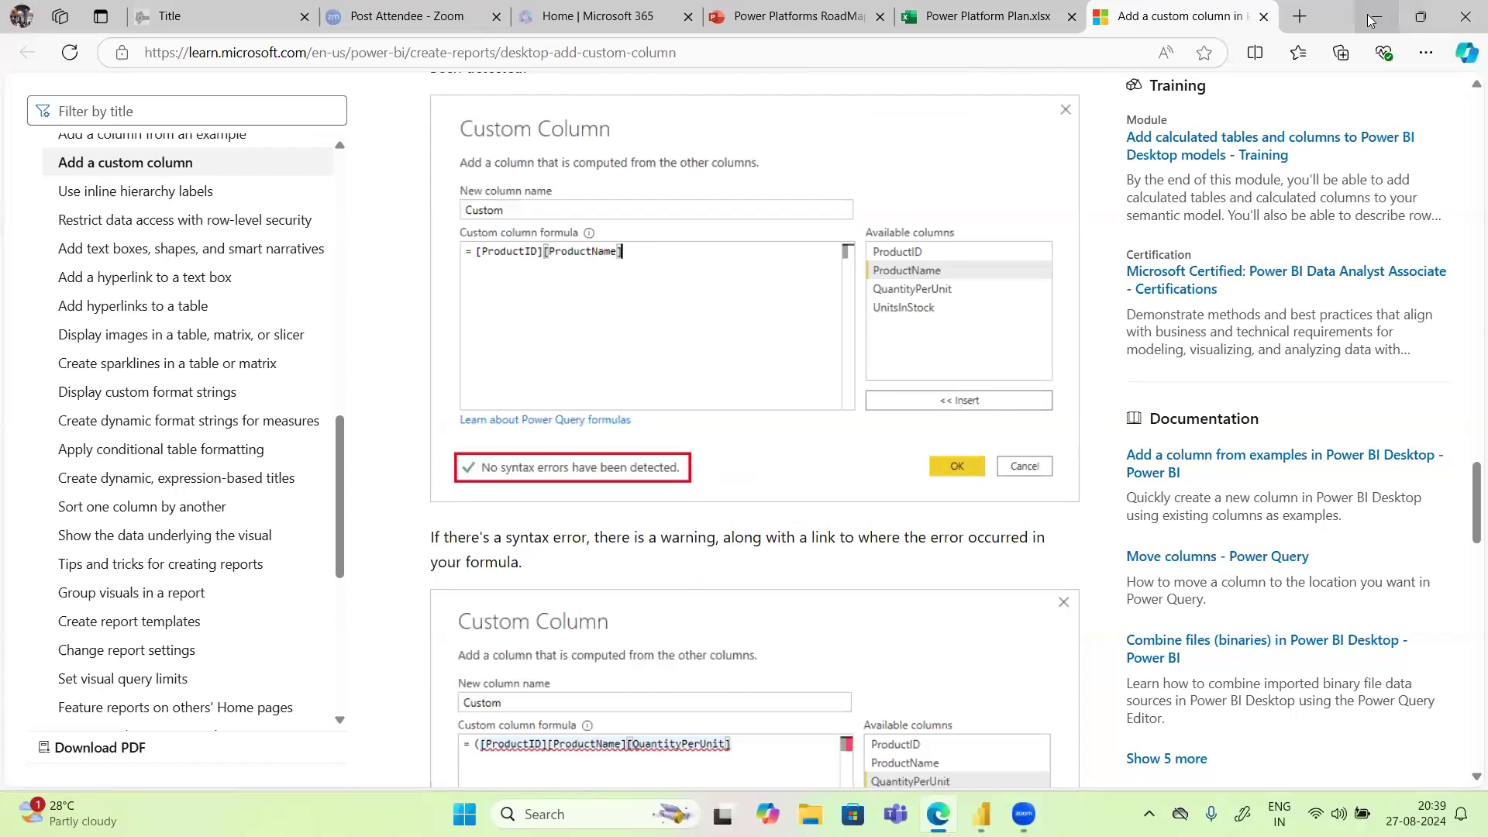
click(1372, 21)
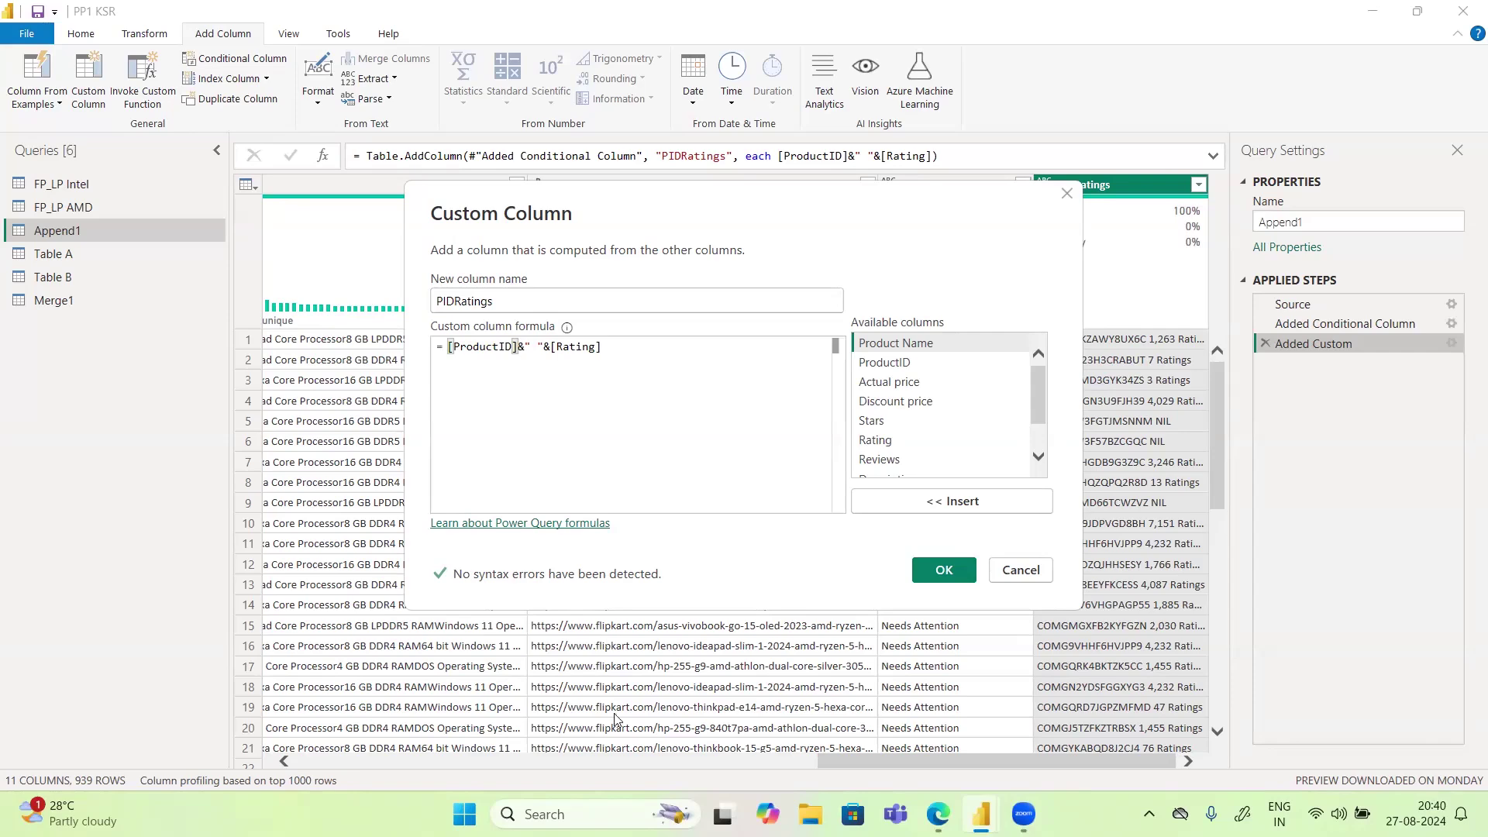
click(1018, 572)
click(49, 102)
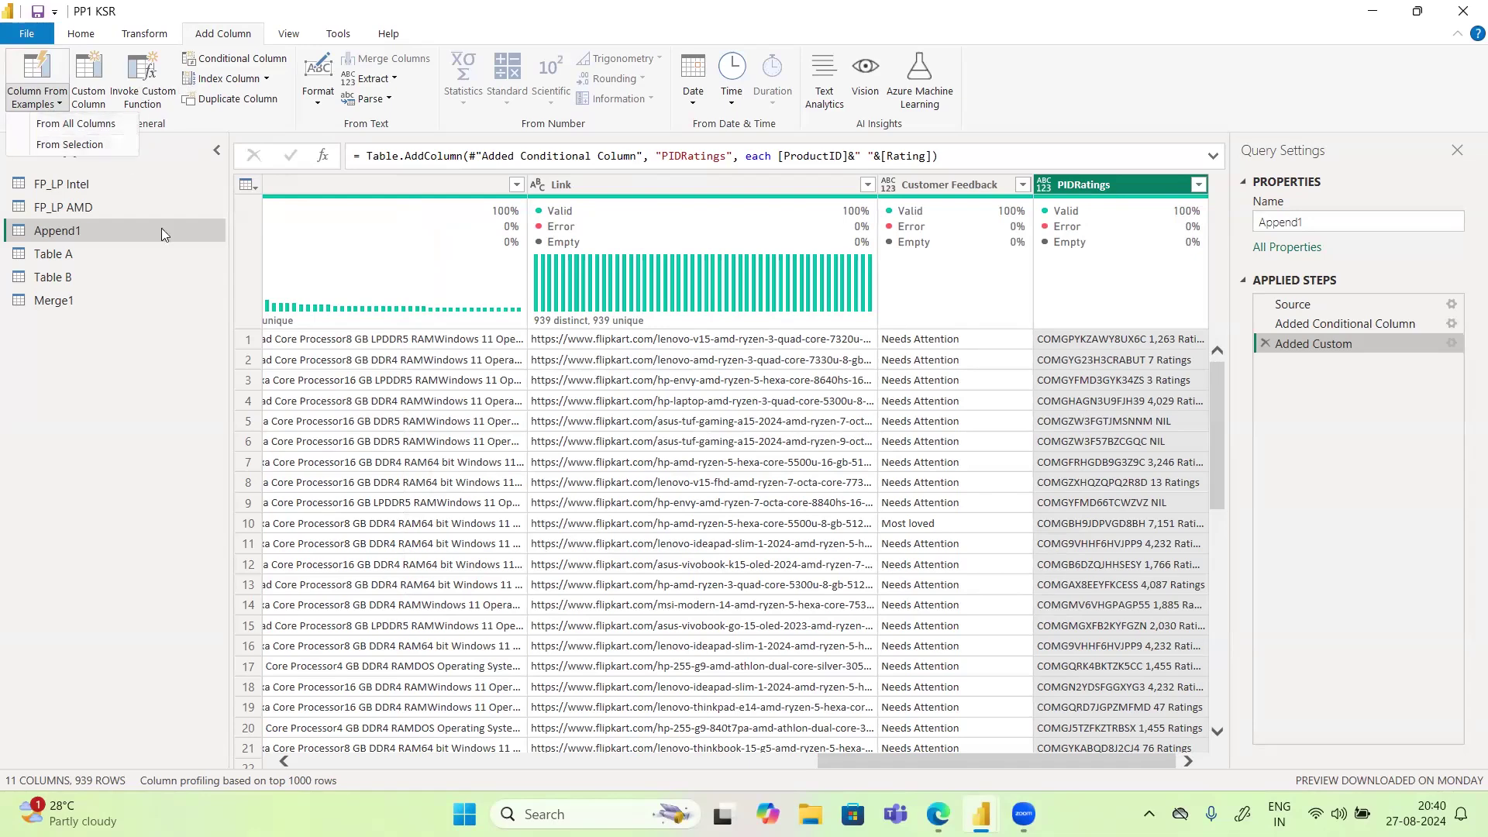
click(135, 444)
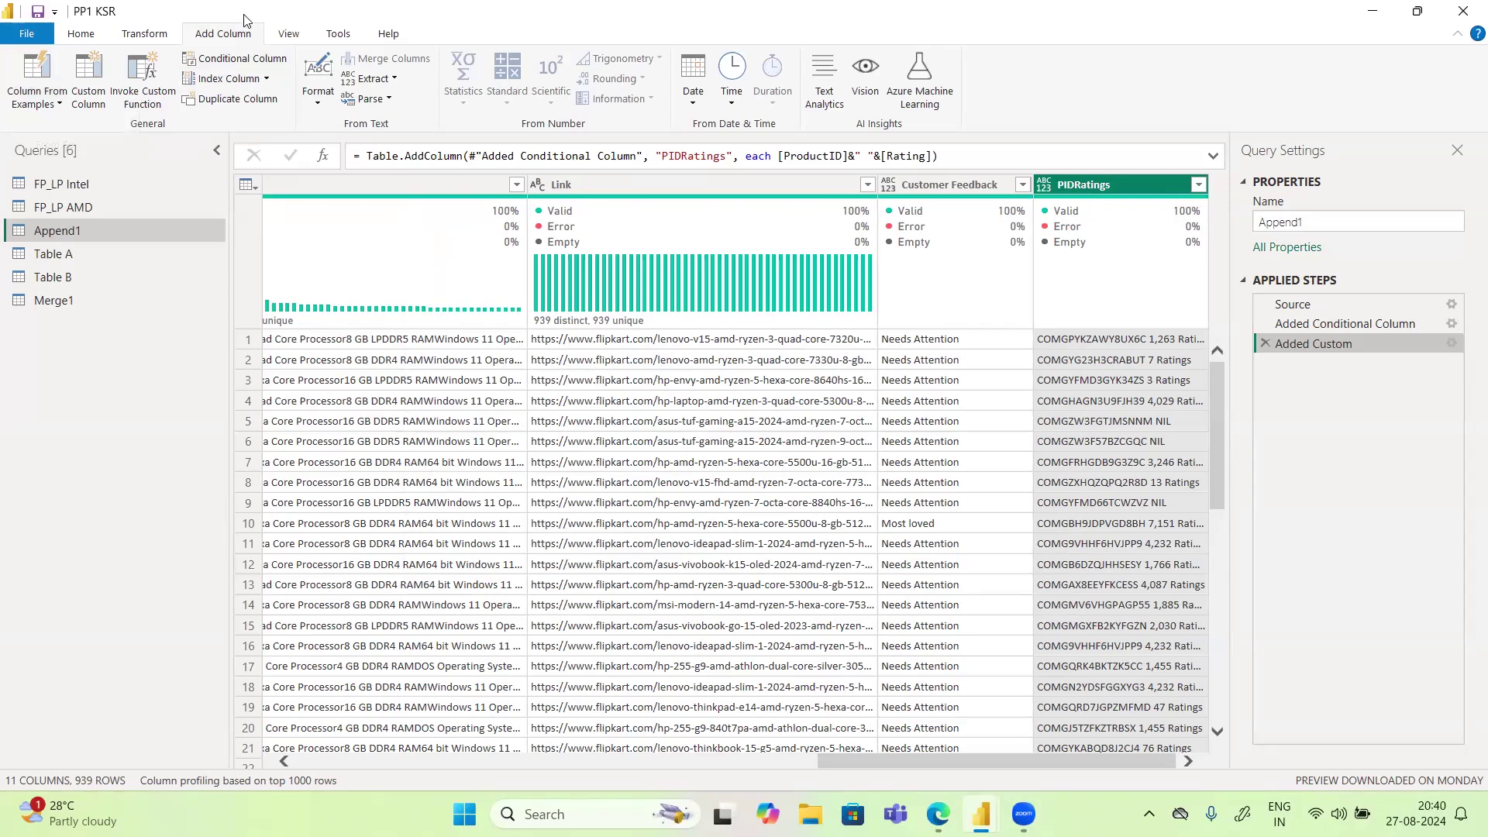
key(super+Down)
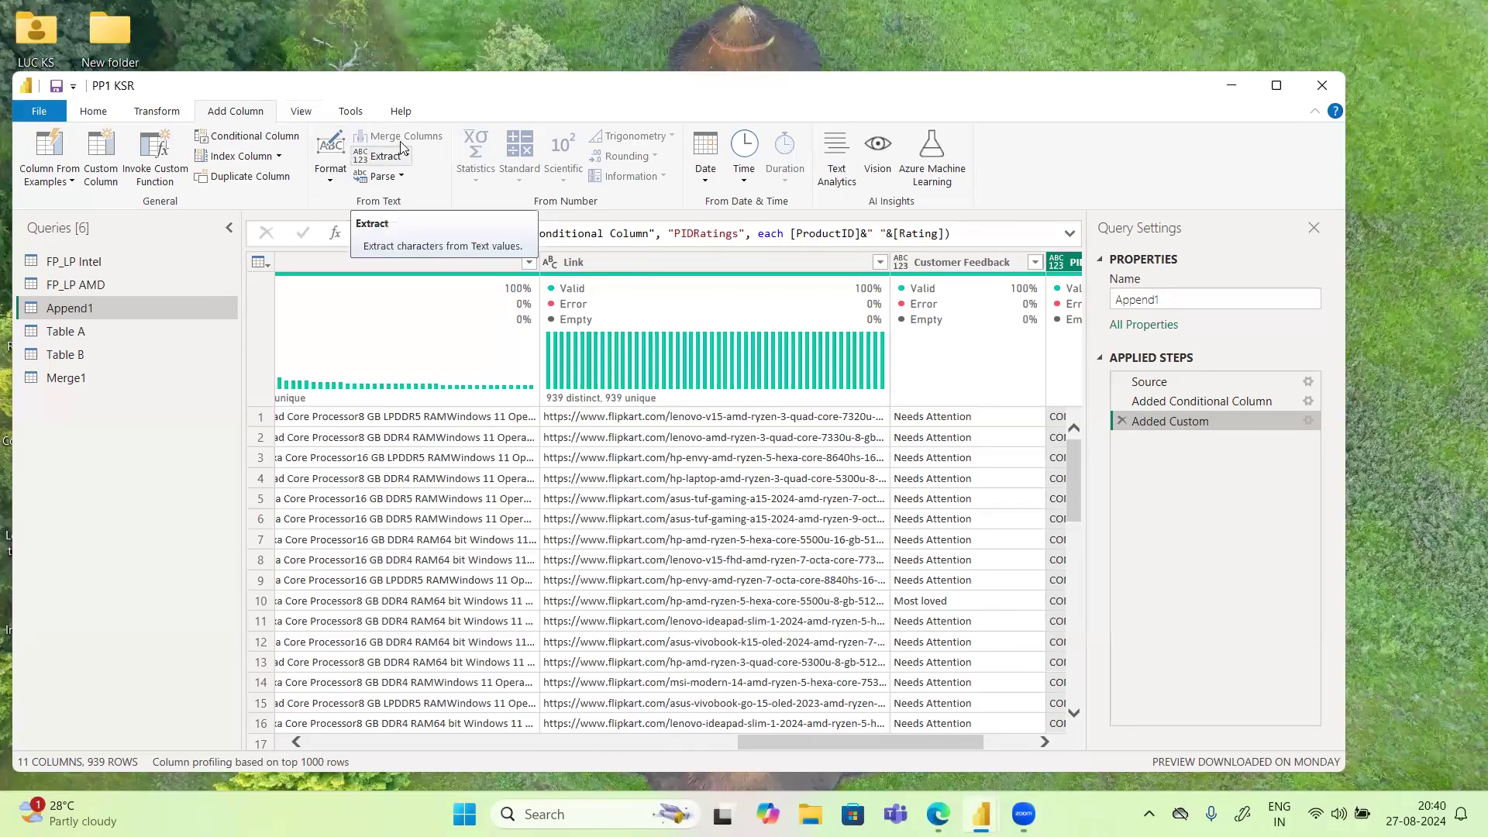
click(1276, 85)
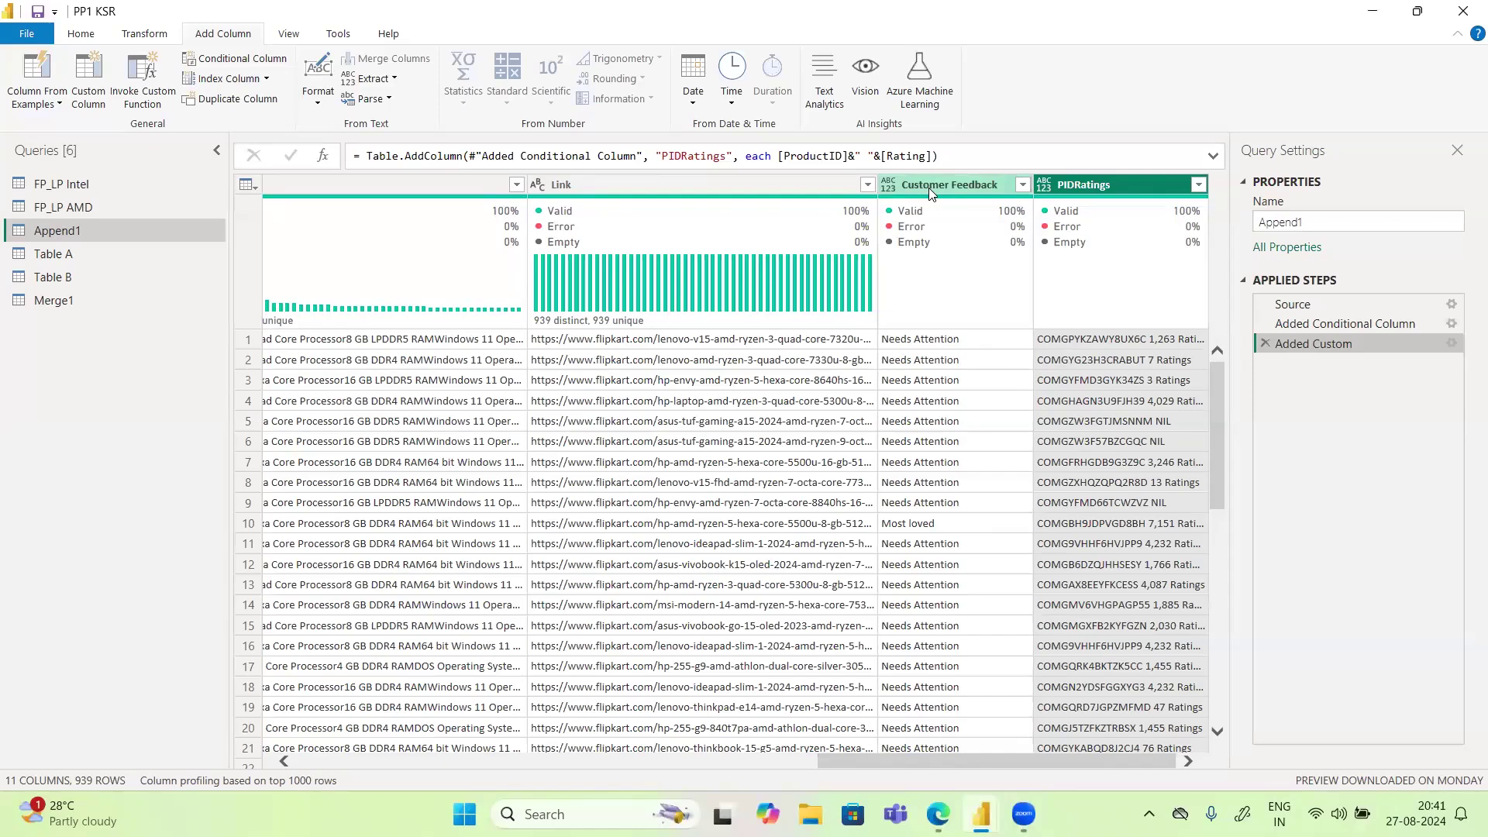
Step: Look at the Invoke Custom Function options with Customer Feedback and PIDRatings selected, and view the Merge1 query before returning to Append1
click(930, 186)
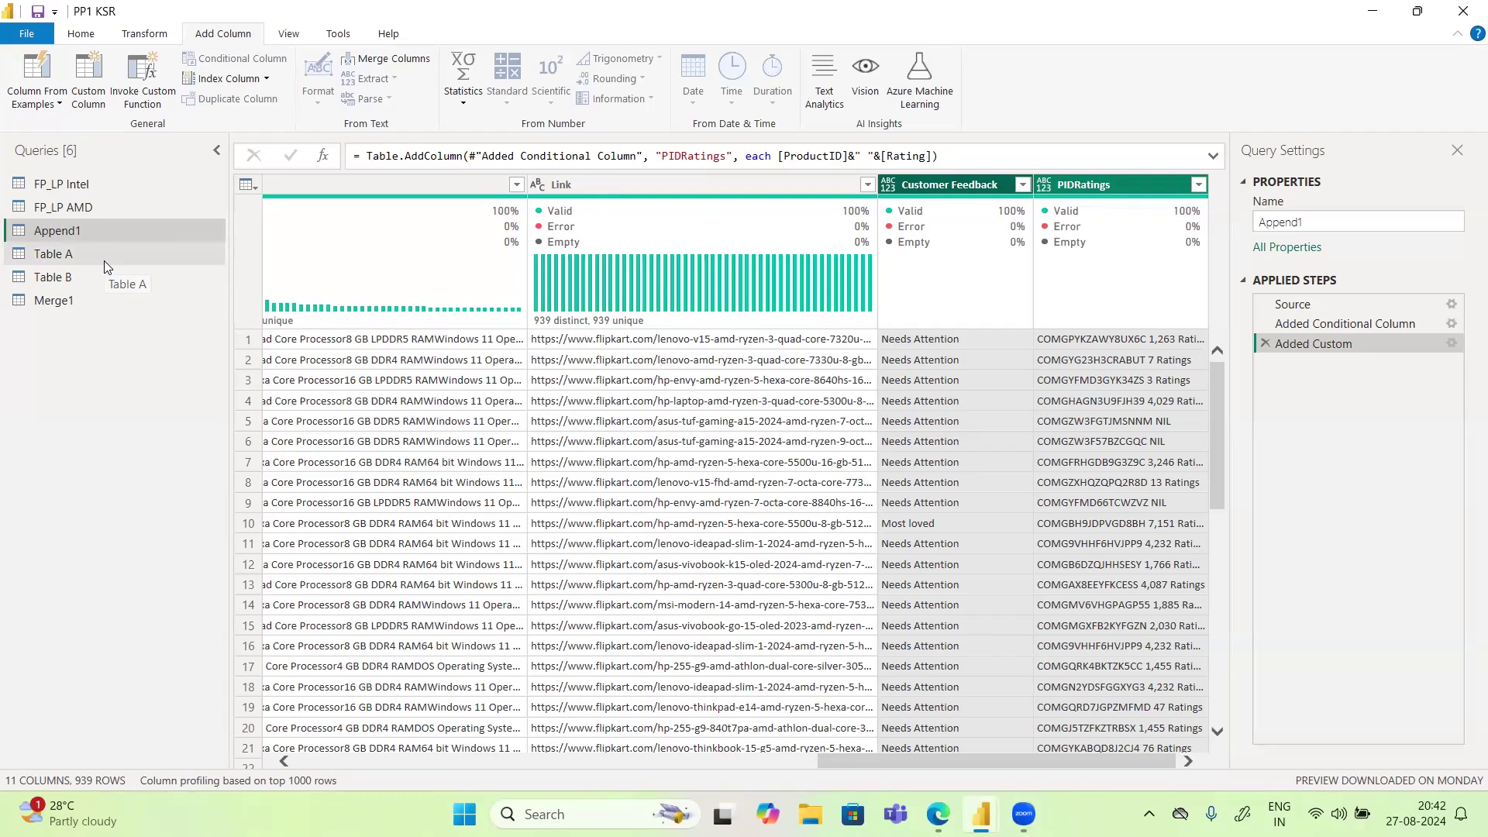
click(138, 81)
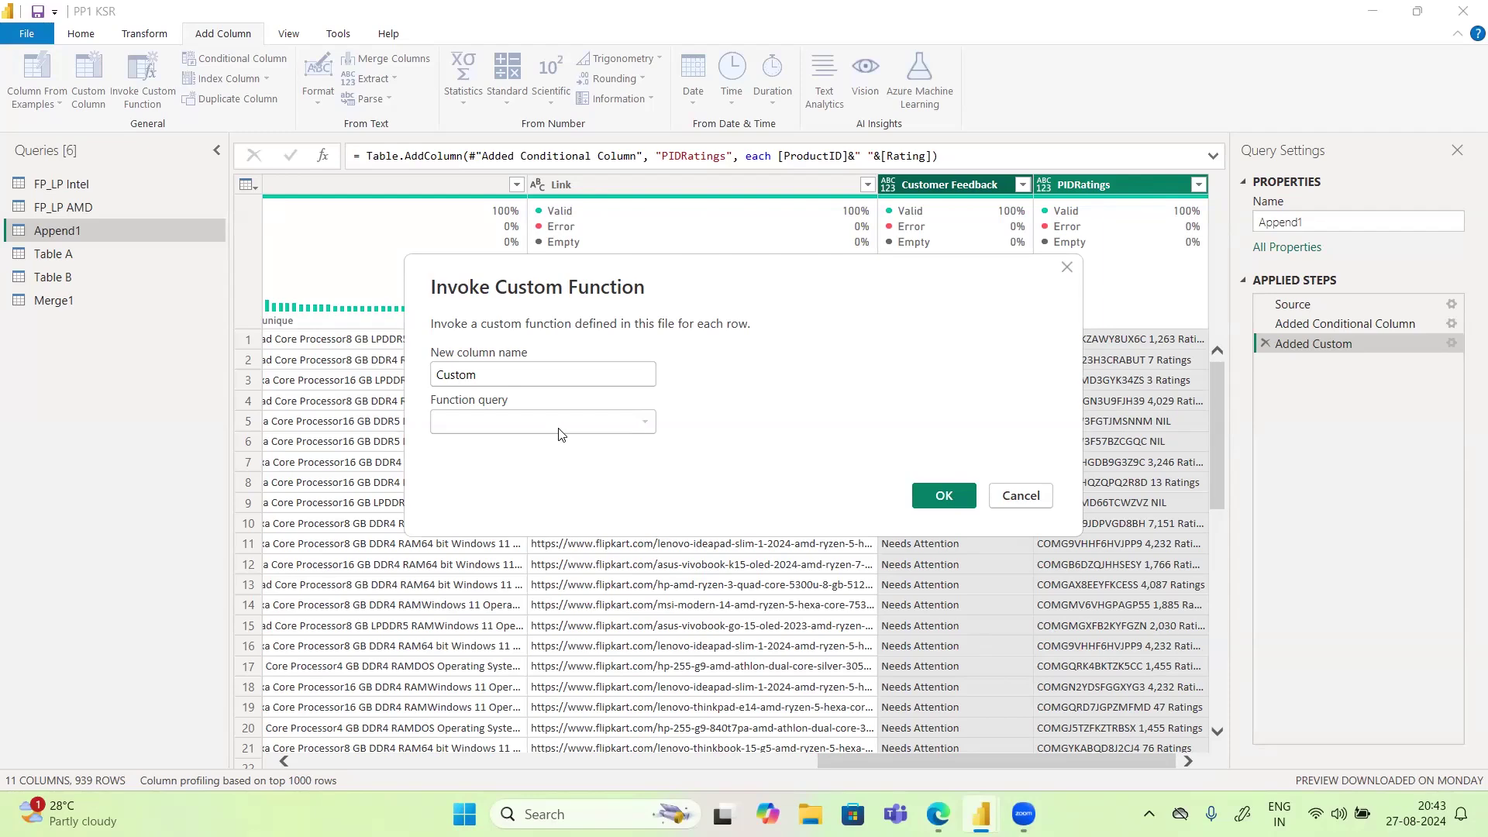
click(1005, 500)
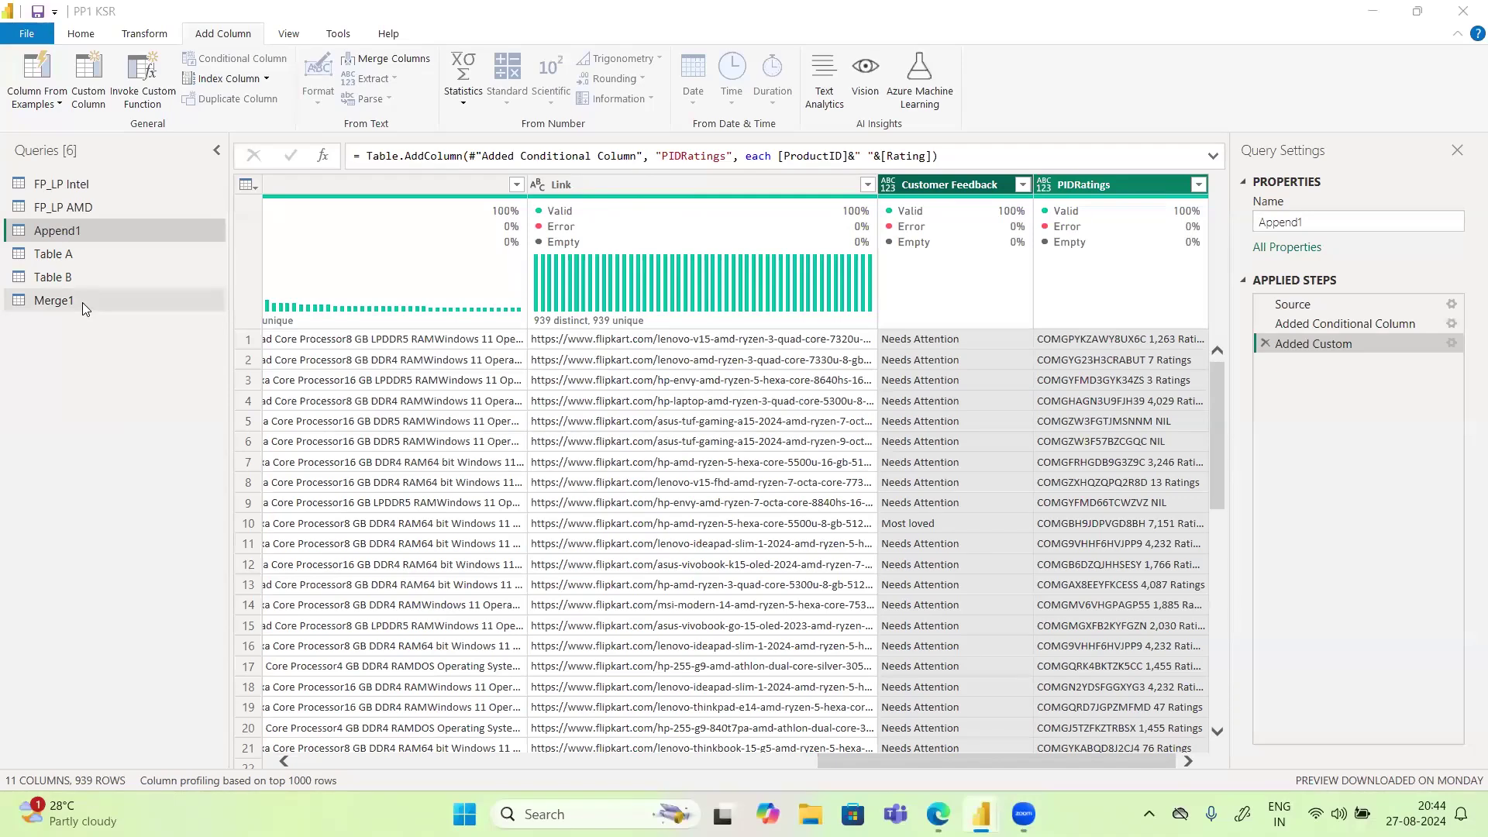
click(62, 302)
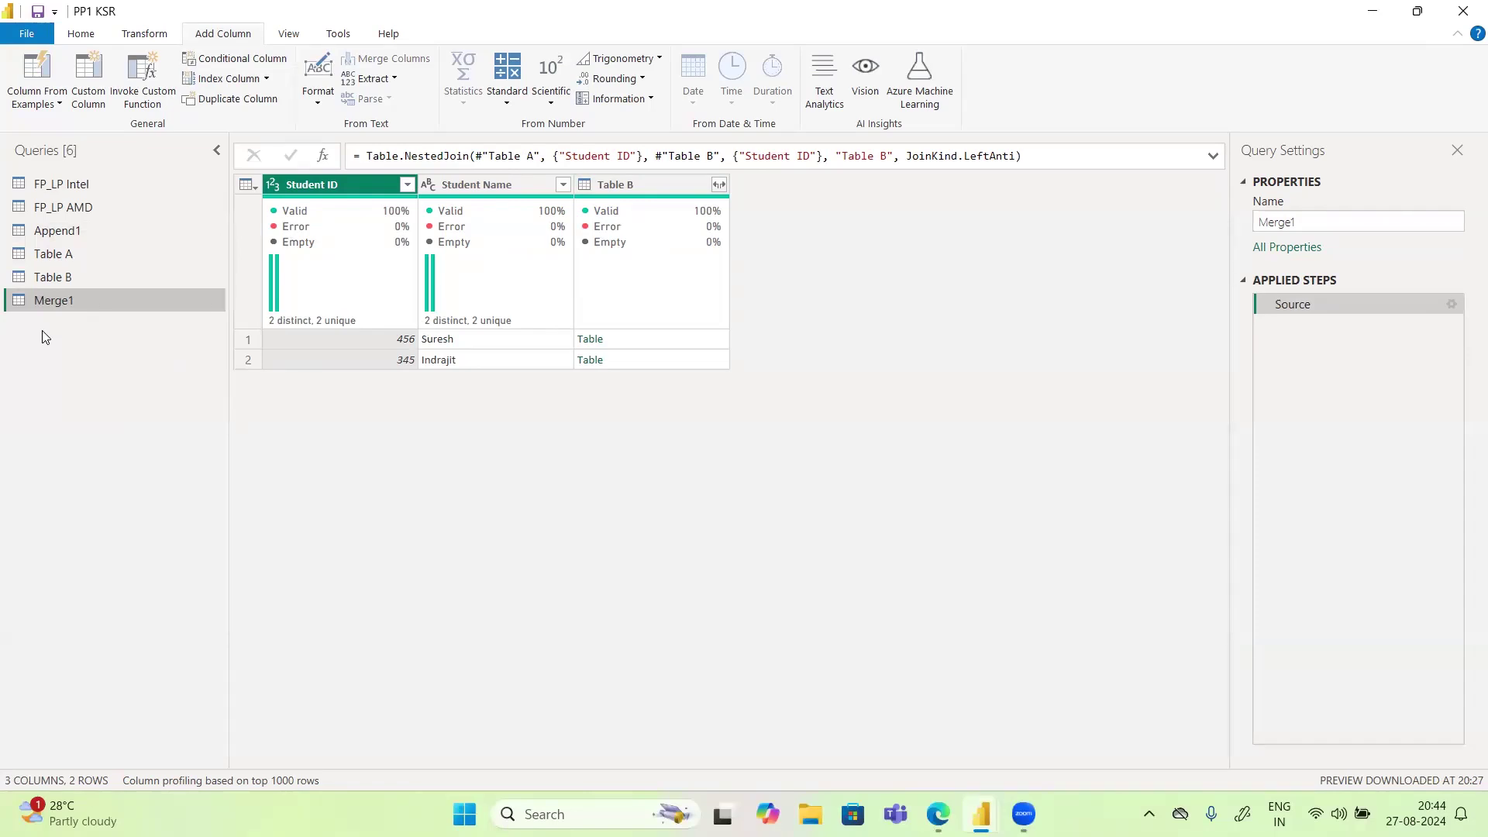
click(45, 236)
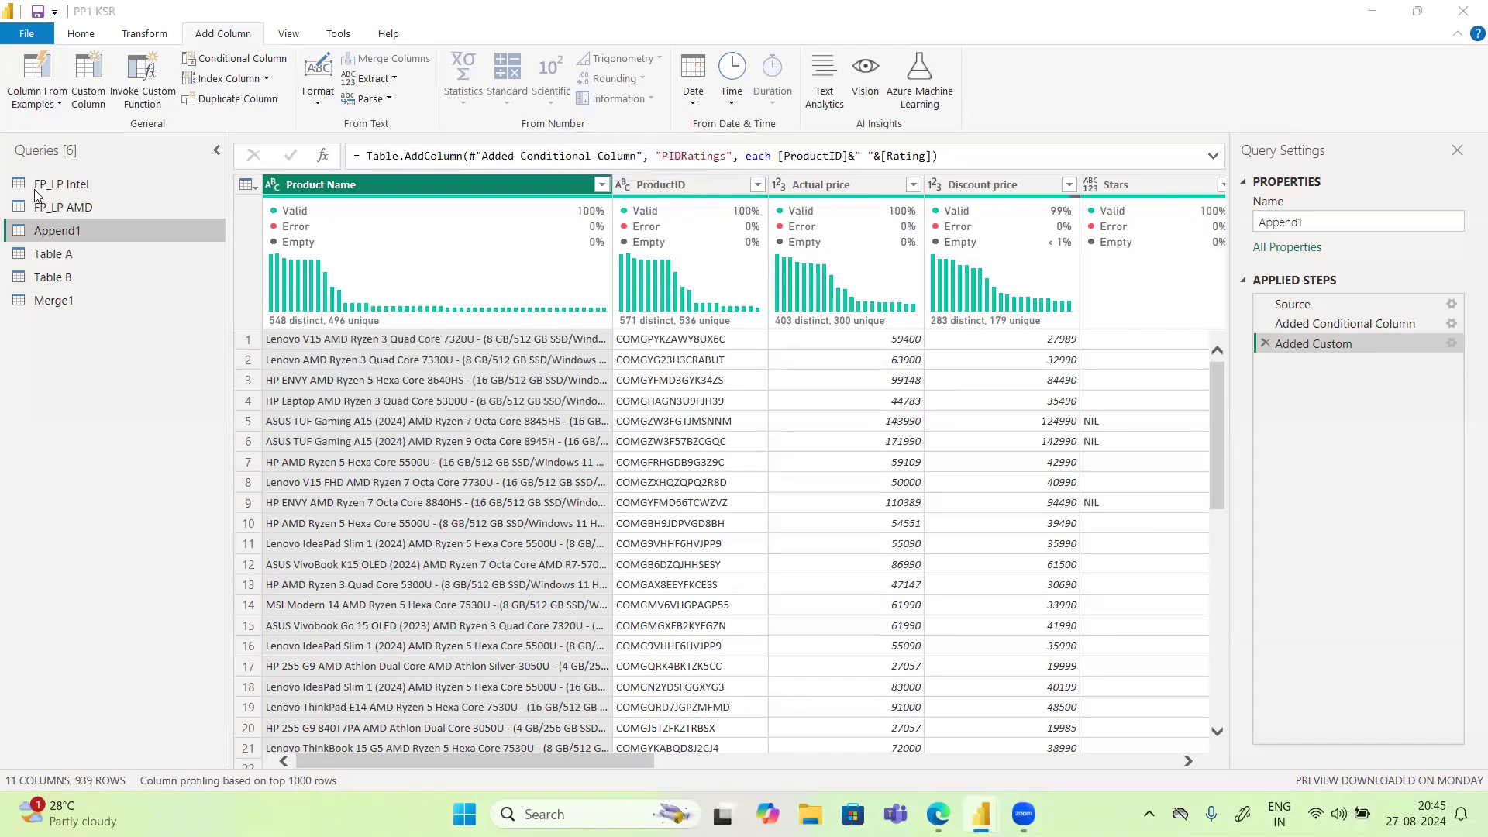
Step: Disable loading into the report for the Table A and Table B queries
right_click(68, 259)
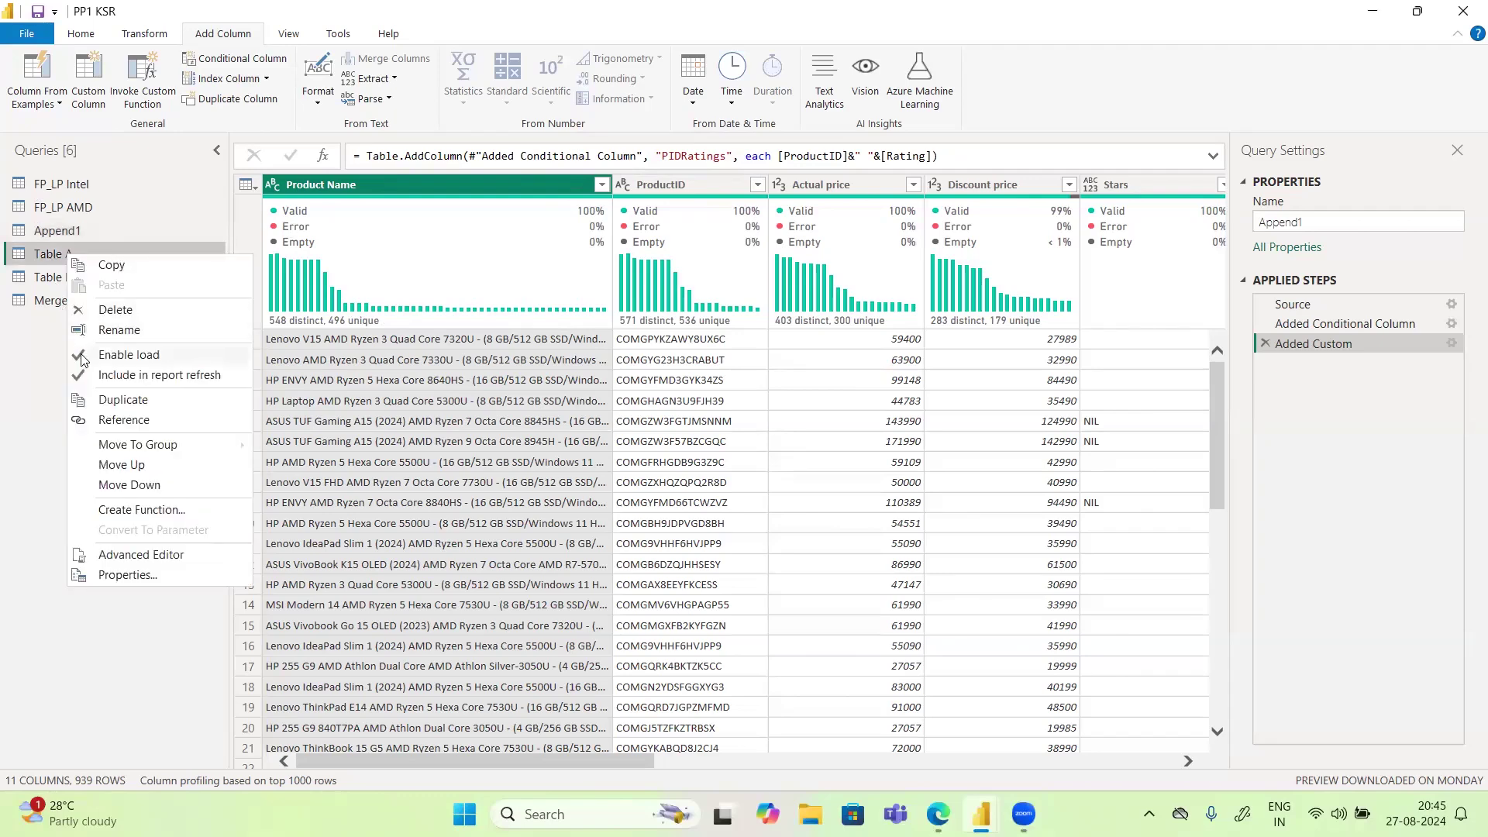
click(82, 359)
right_click(49, 276)
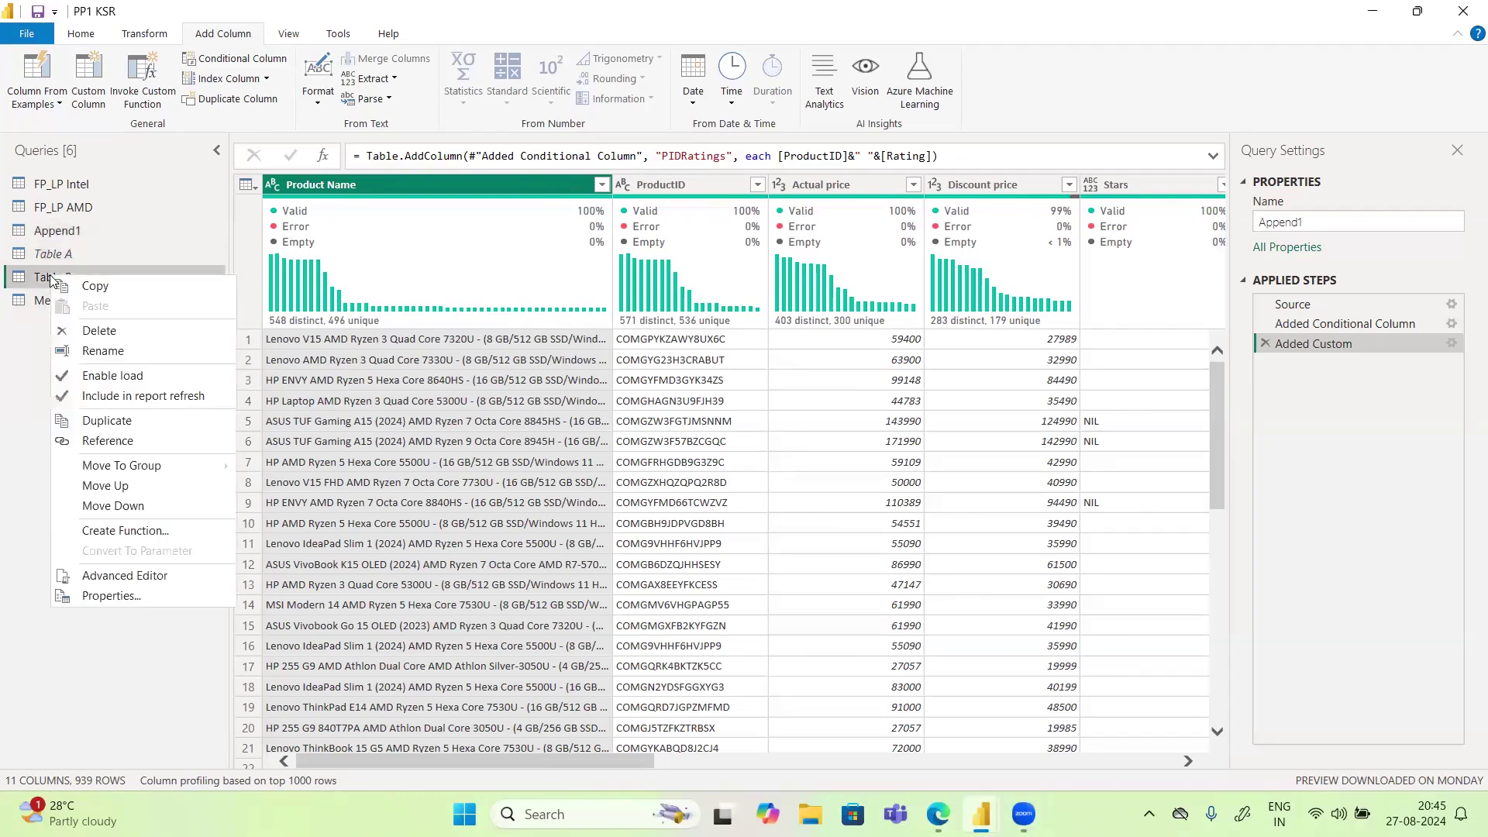
click(84, 377)
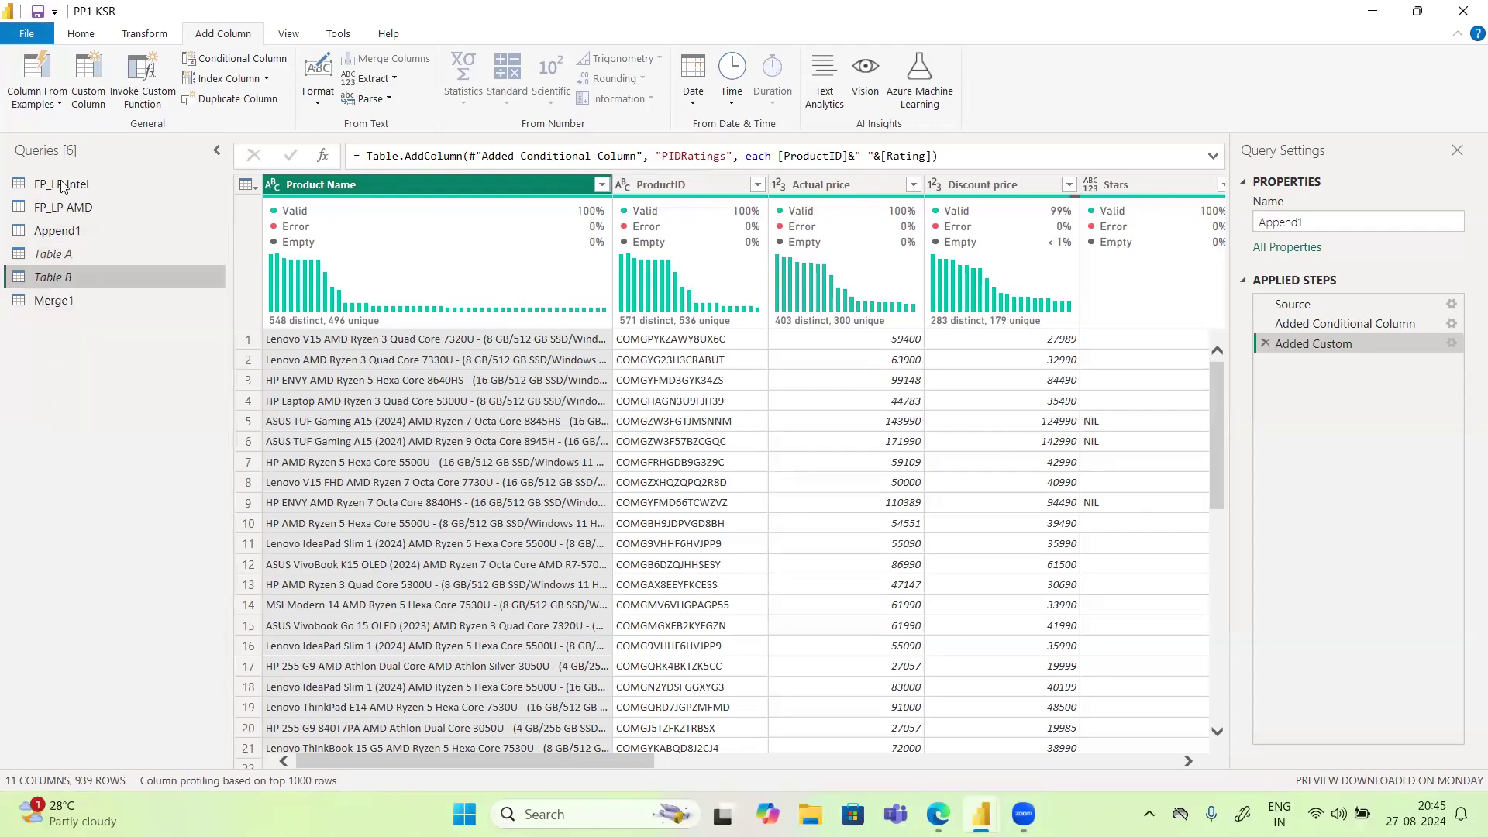
Step: Apply the query changes, close Power Query Editor, and bring the Power BI Desktop report back into view
click(80, 35)
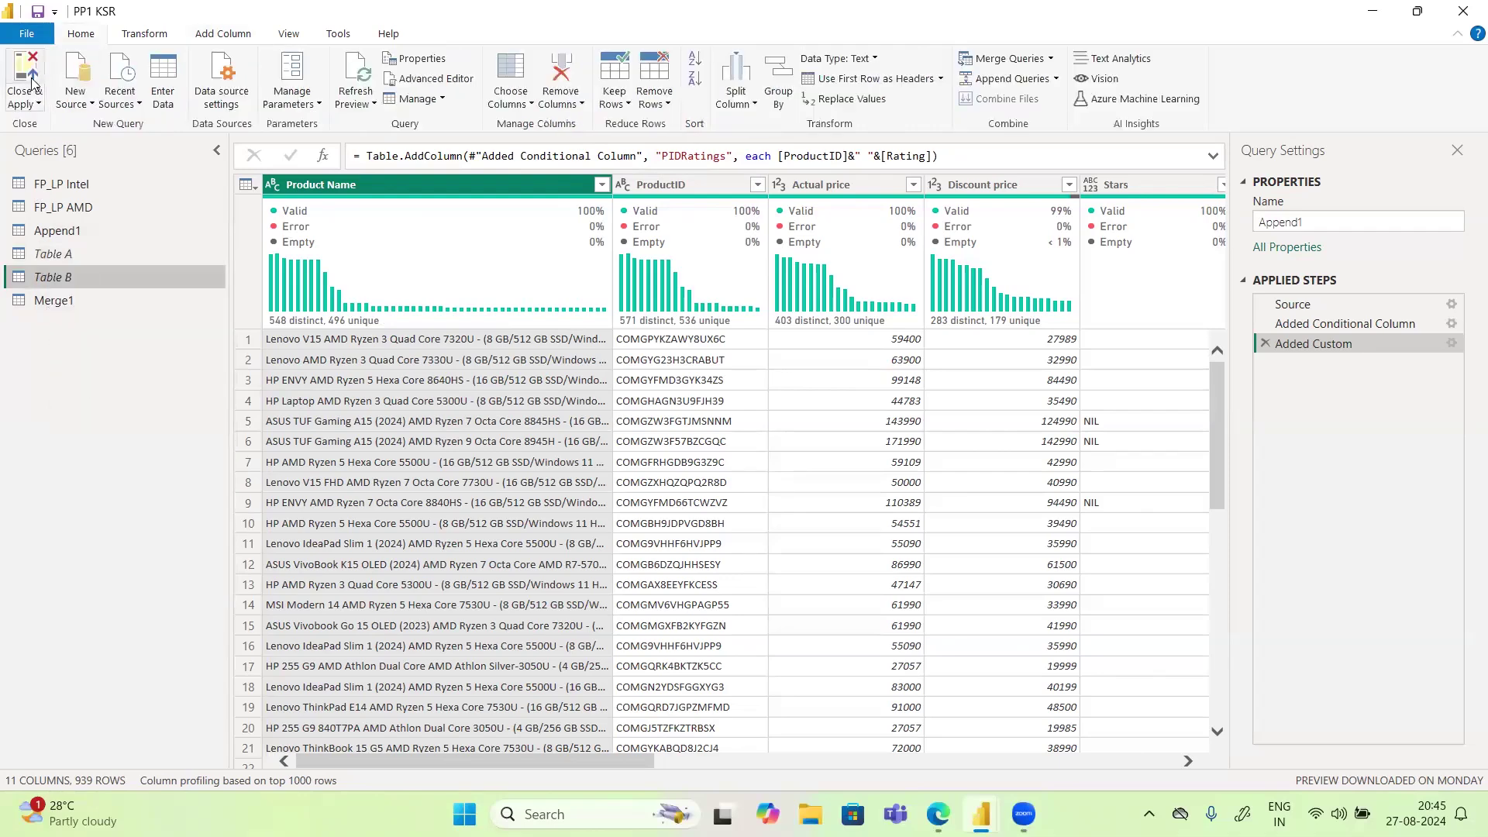
click(30, 103)
click(46, 126)
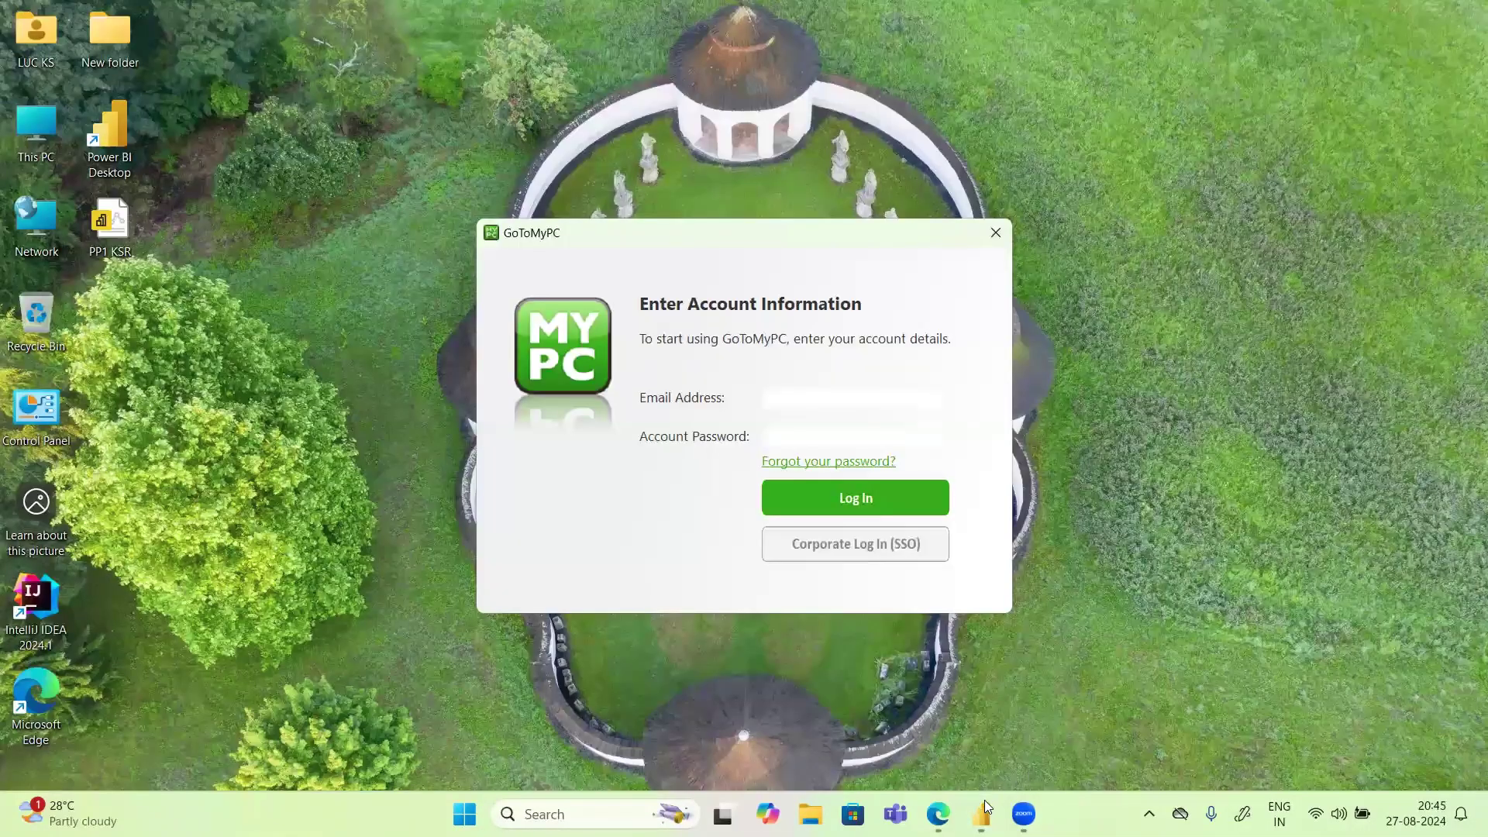
click(982, 810)
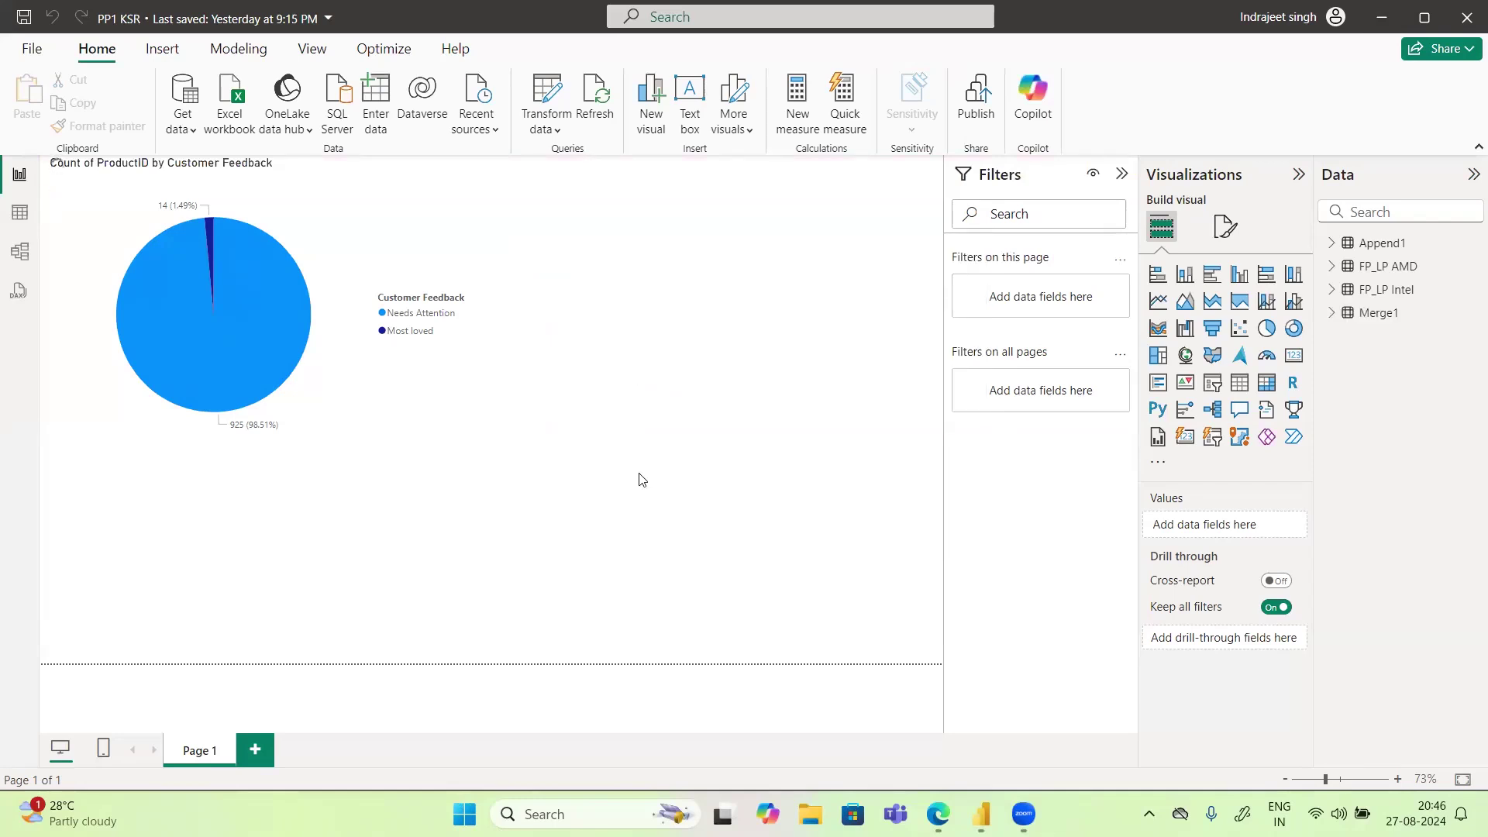
Step: Open the Merge1 query for editing from the report's data list and look at the conditional column settings without adding a column
right_click(1385, 315)
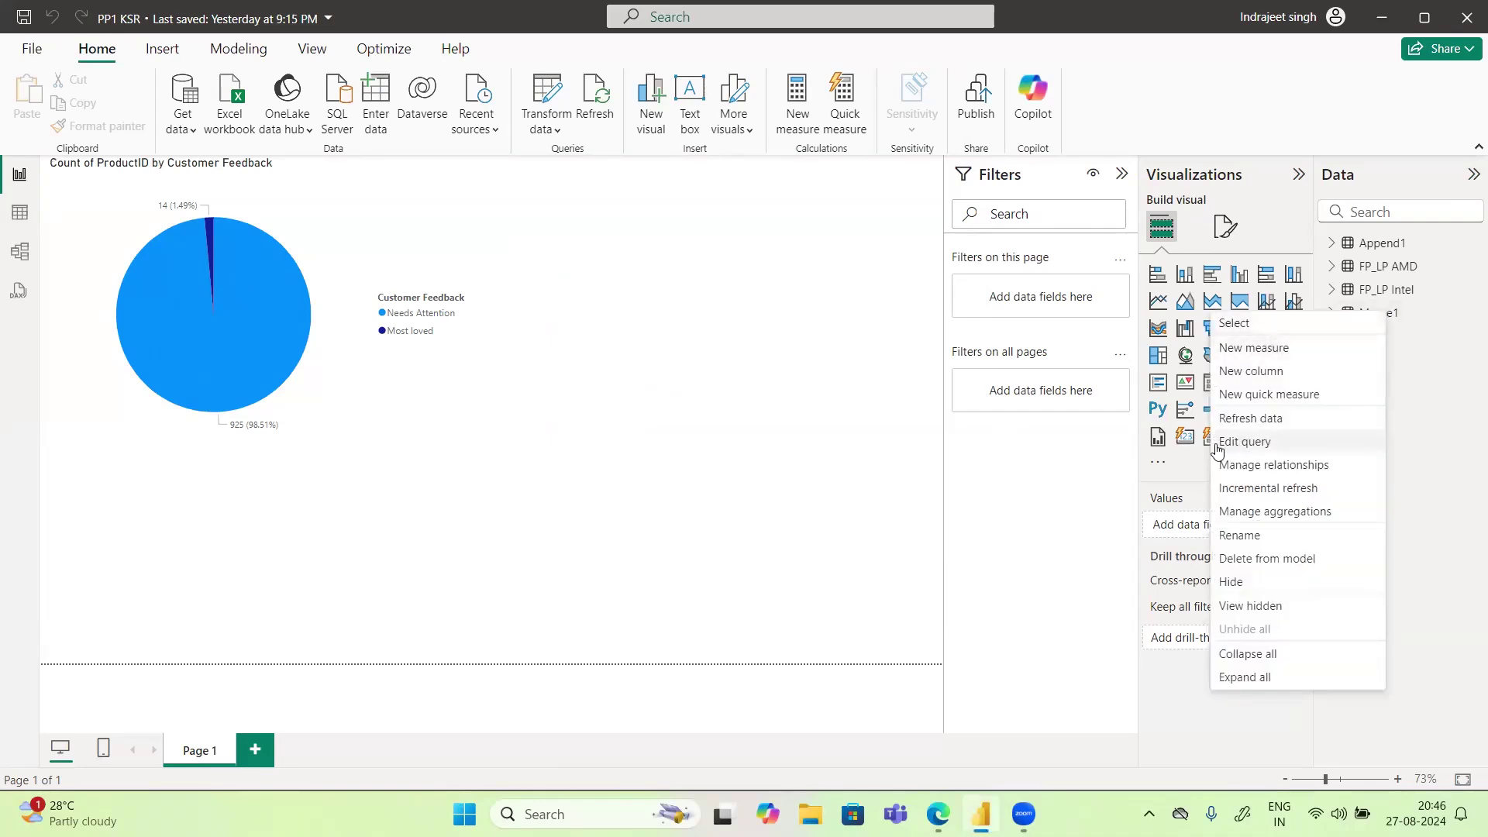
click(1242, 442)
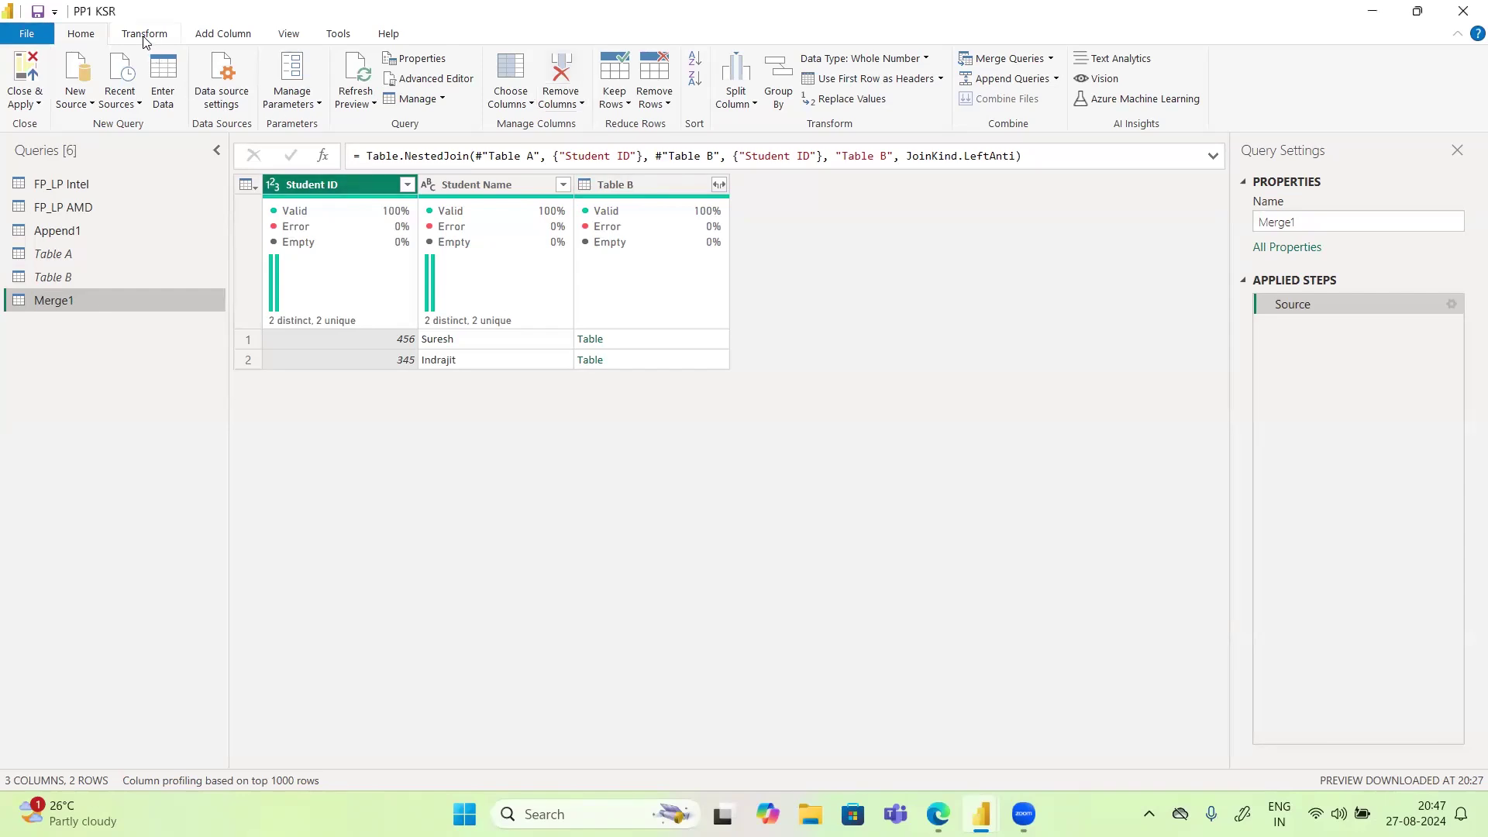
click(210, 36)
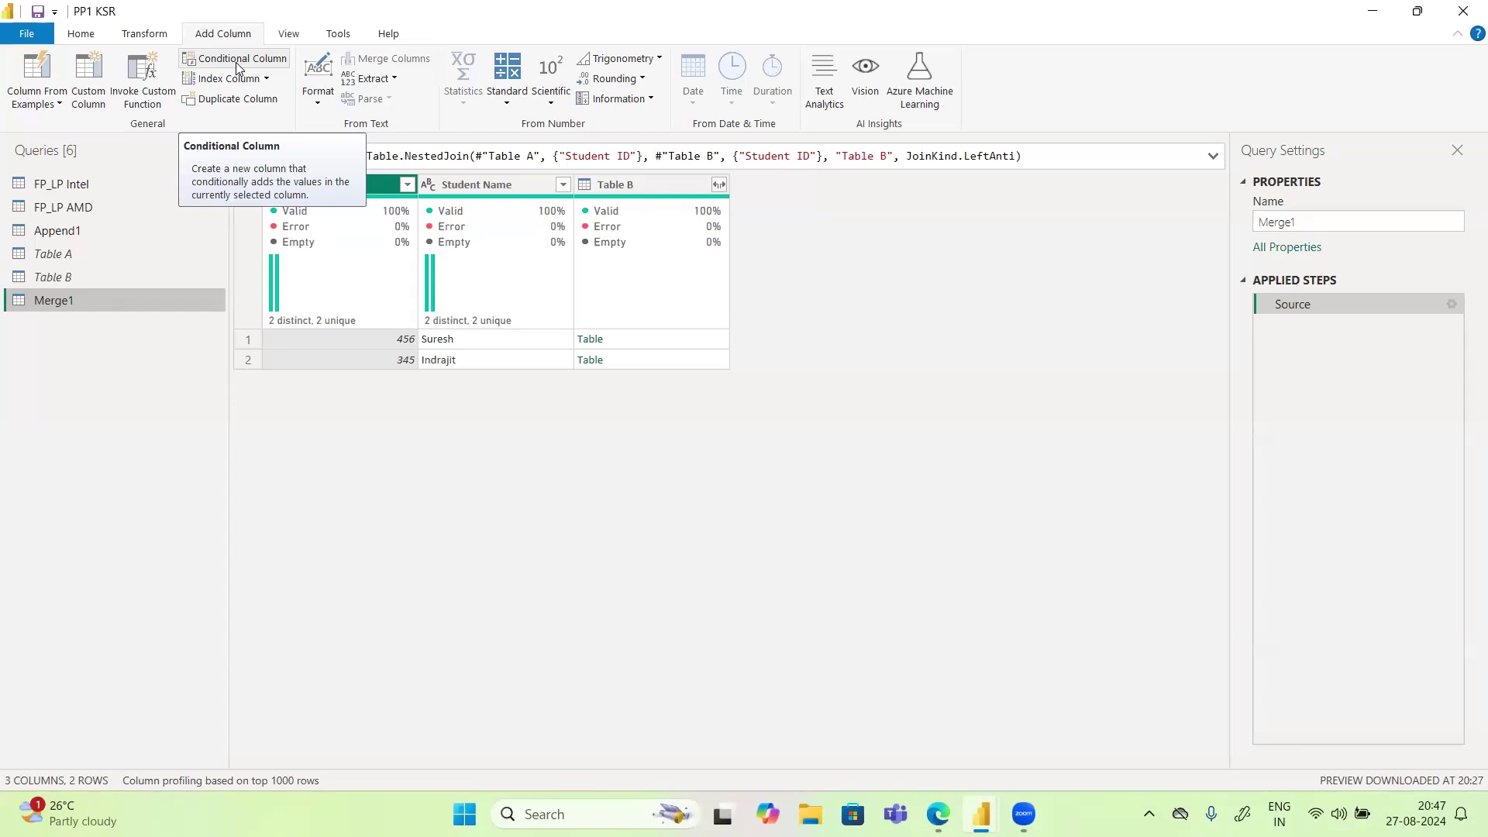
click(236, 62)
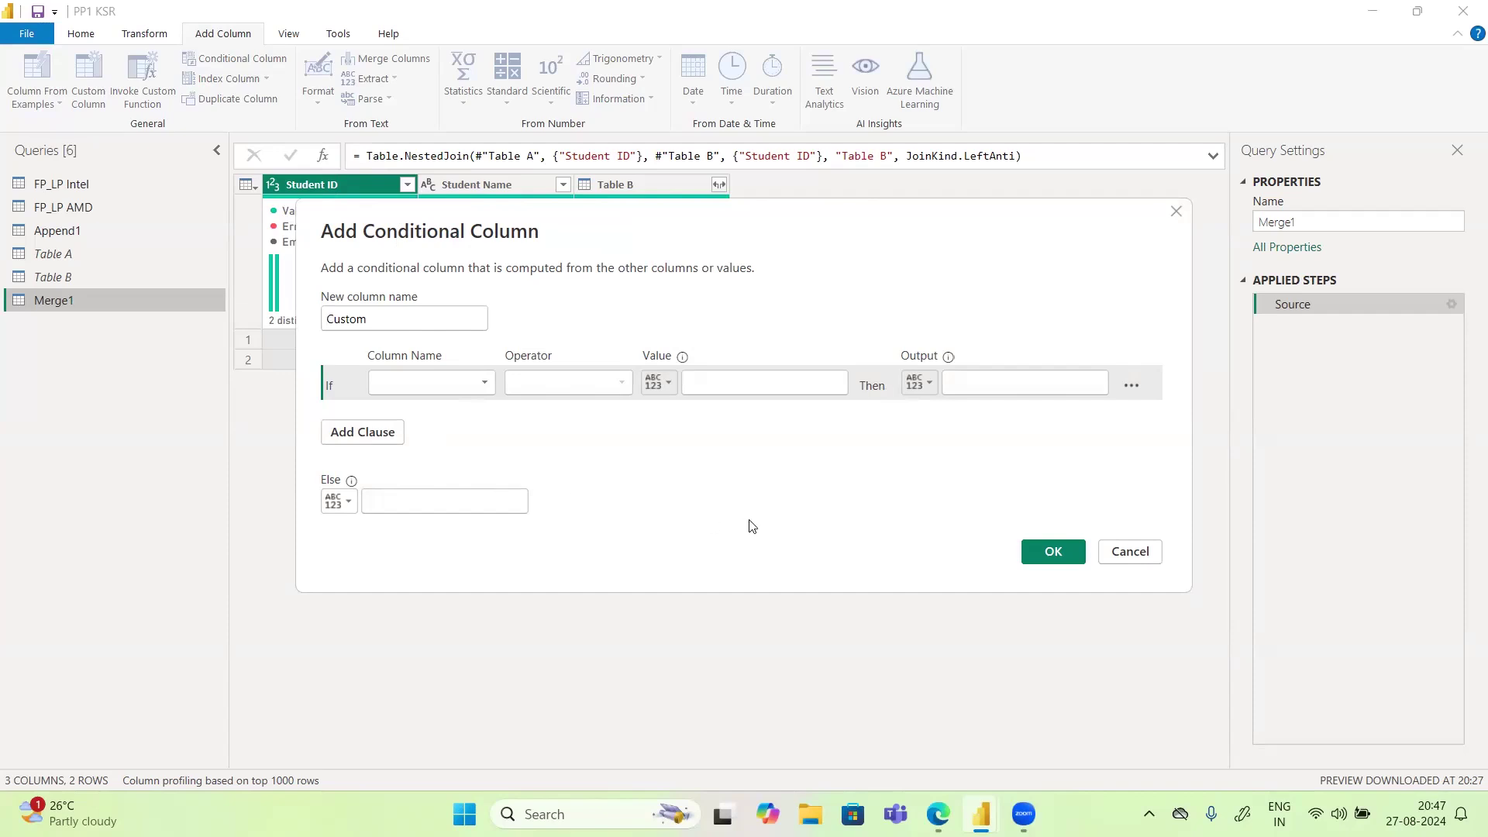
click(1104, 557)
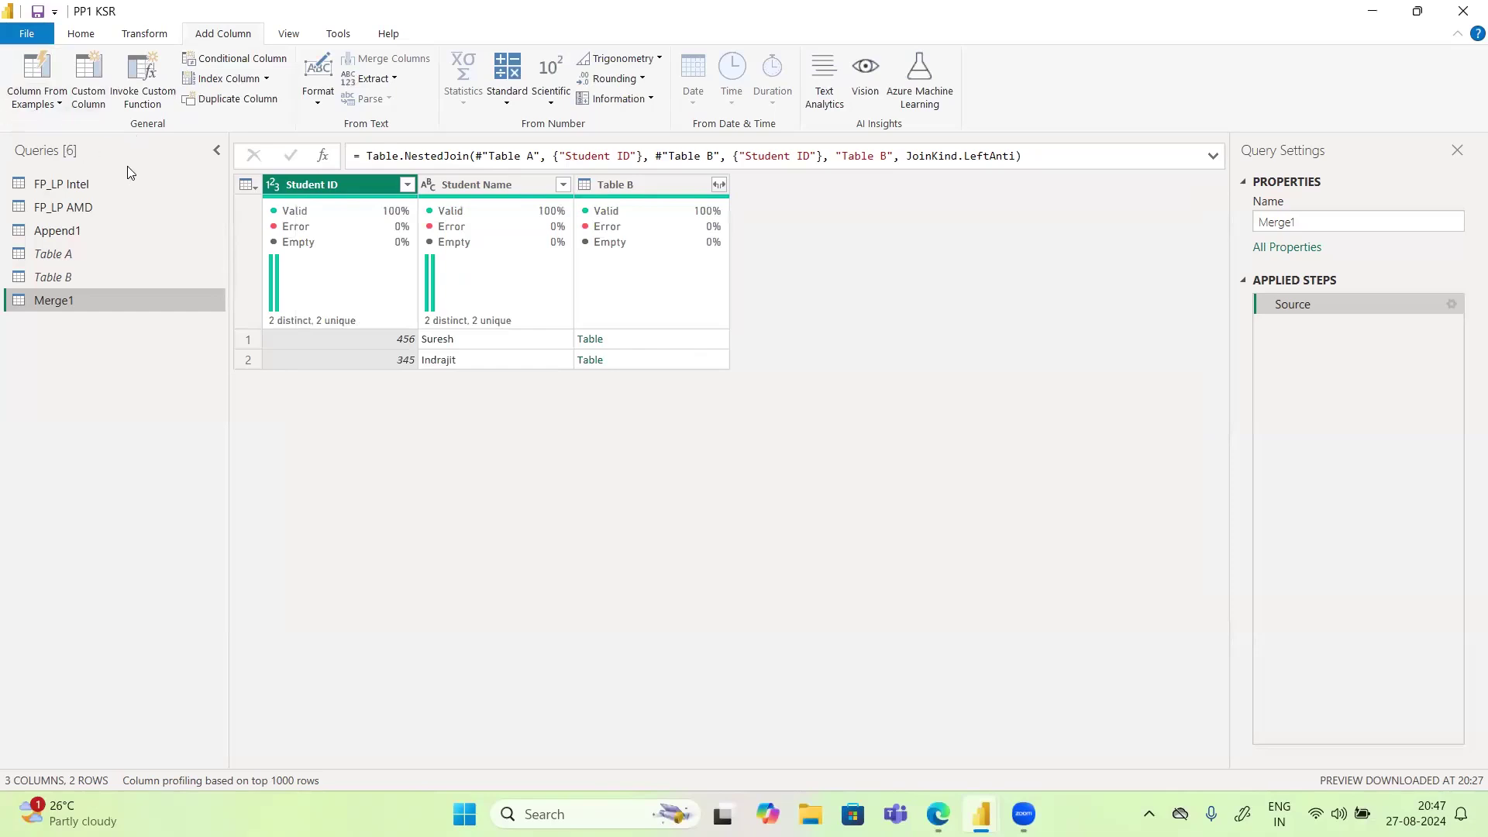
Step: Try adding a column from examples to Merge1, based on the selected Student ID column, with the sample values rrt and ttt
click(37, 97)
click(68, 144)
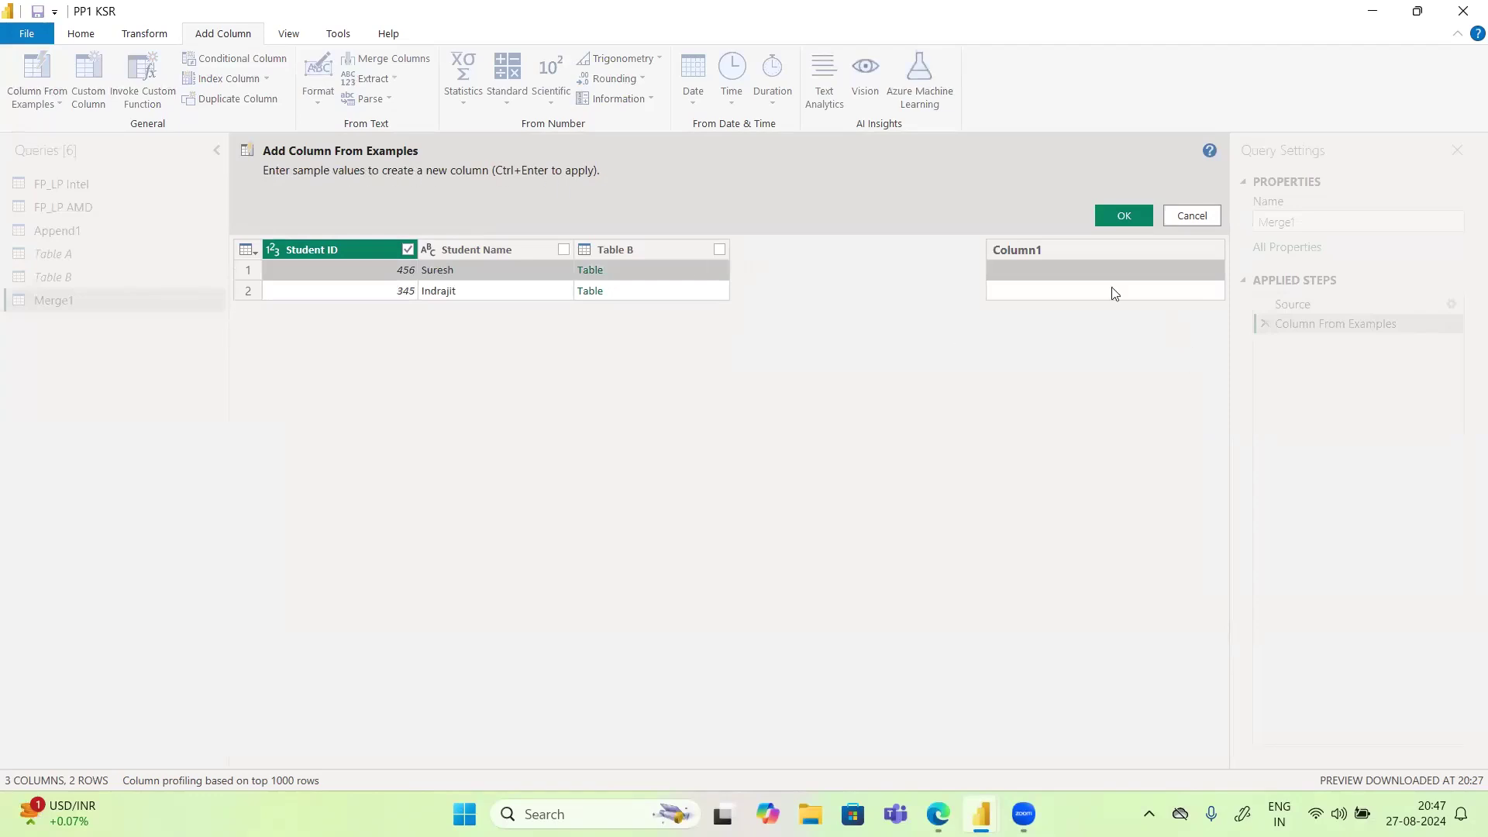
click(1048, 272)
text(rrt)
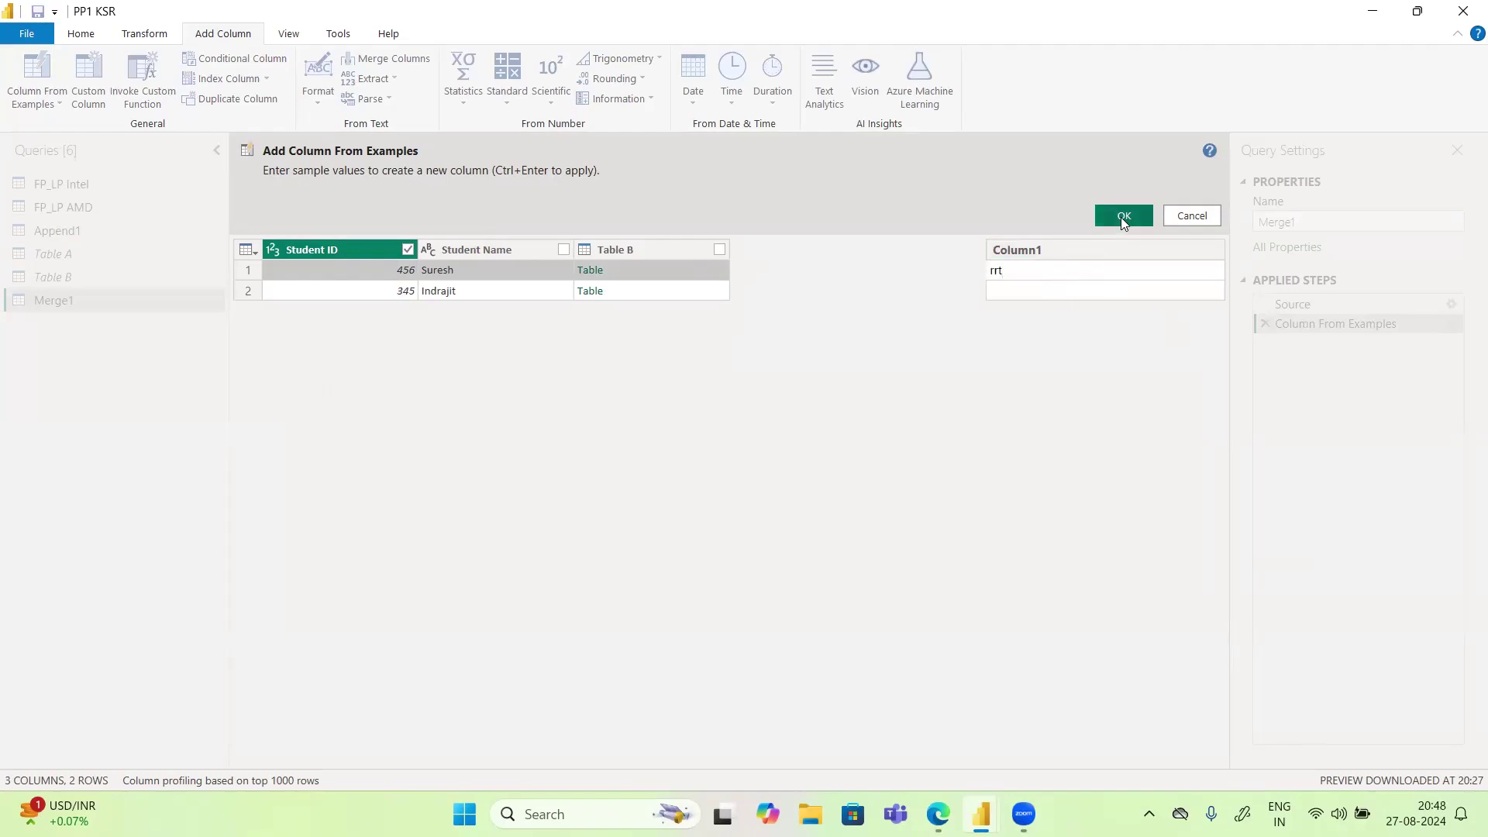
click(1120, 217)
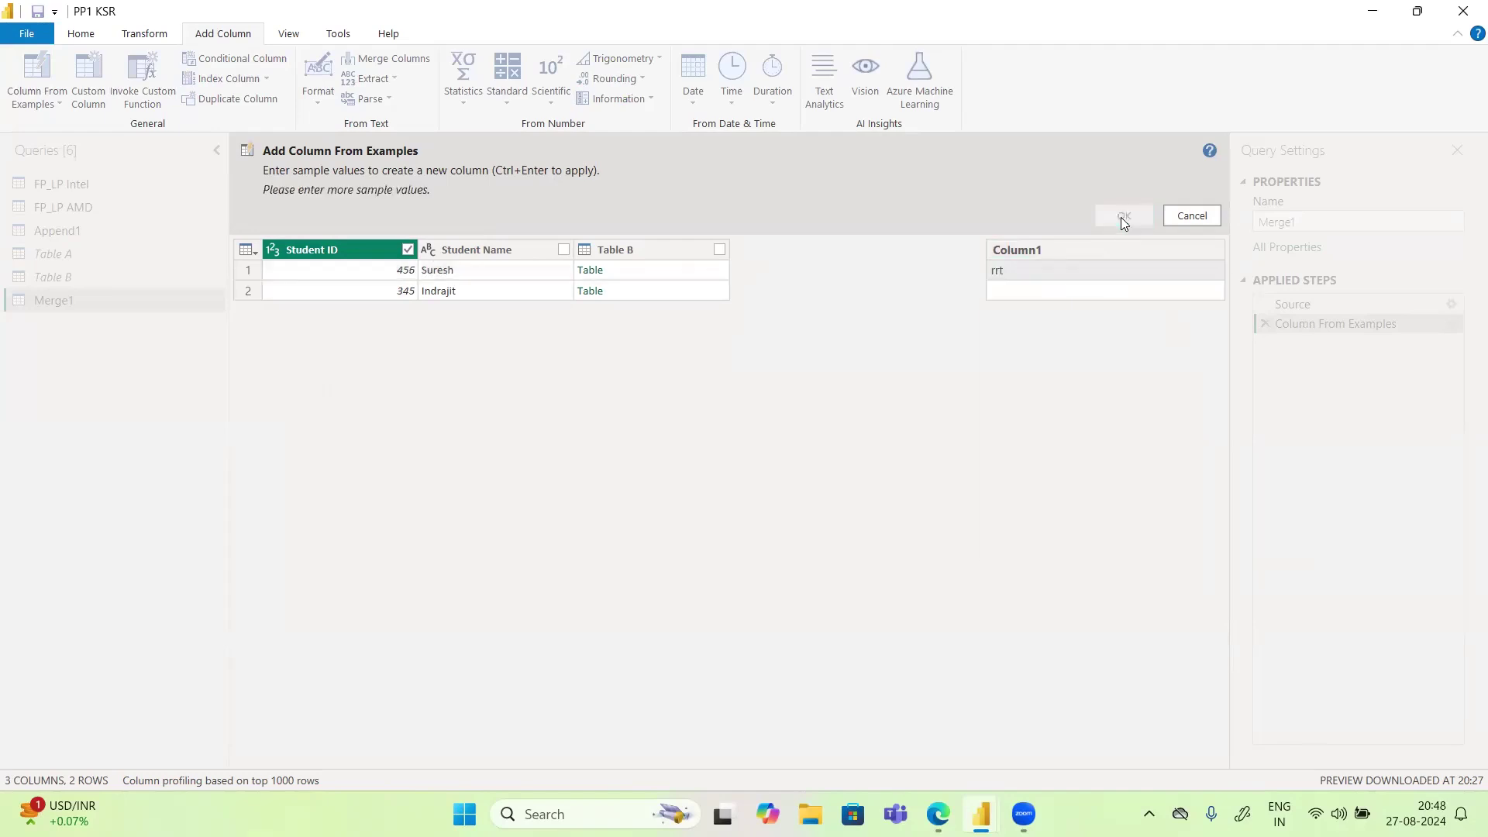
click(1018, 299)
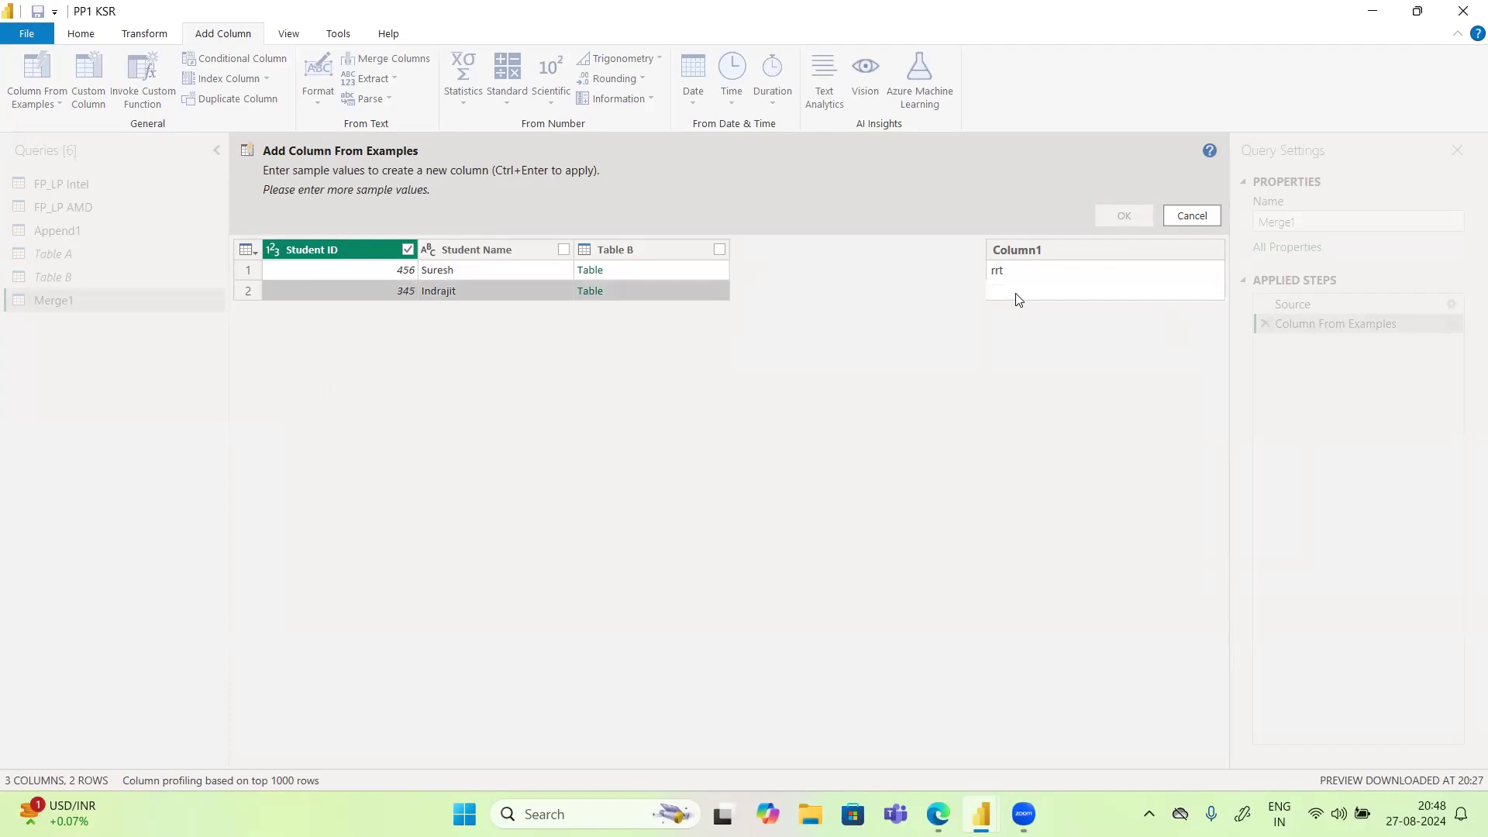
text(ttt)
key(Escape)
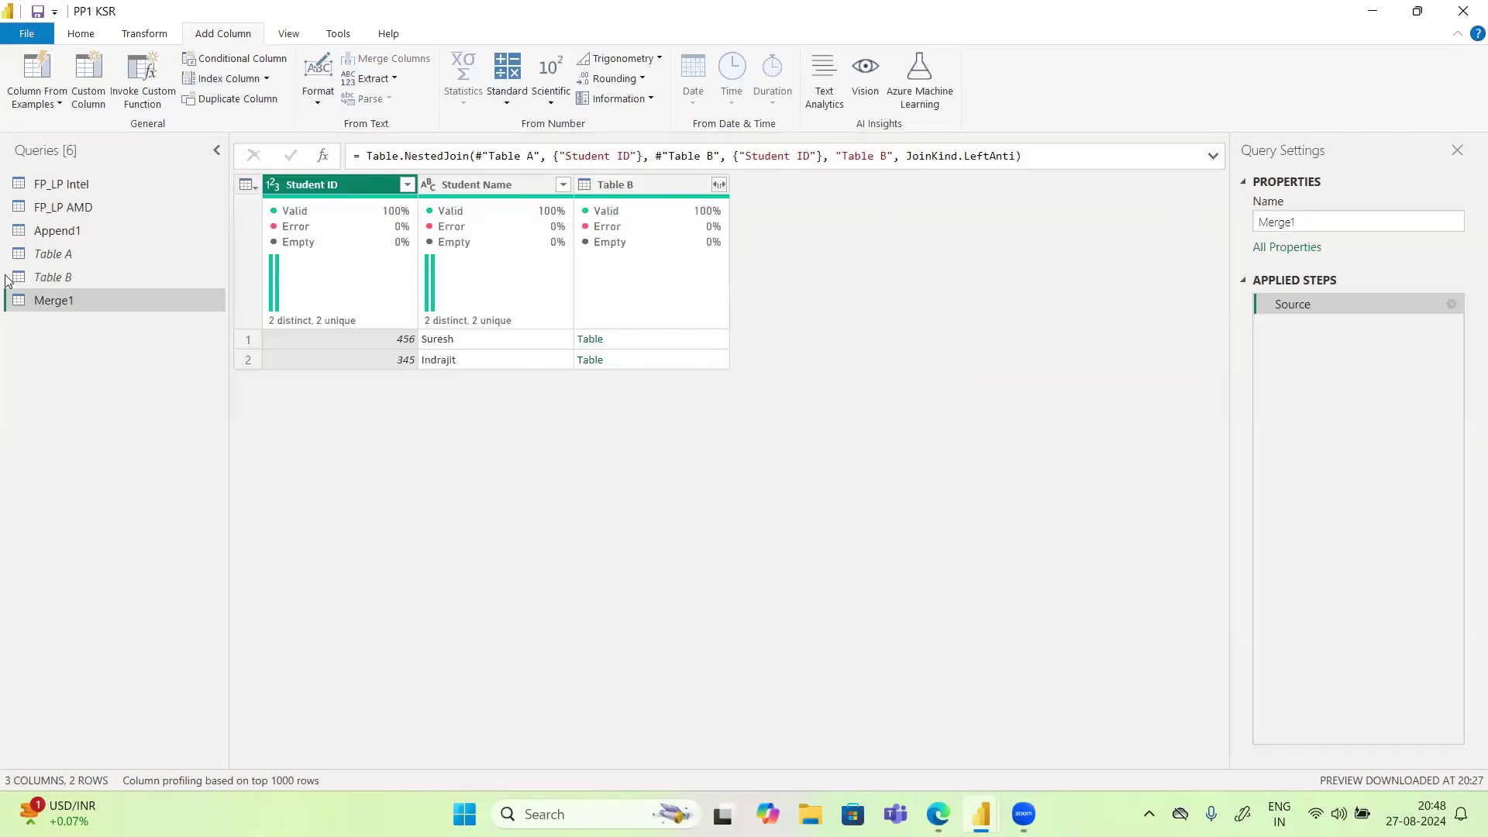
Step: Review the Append1, Table A, Merge1 and Table B queries, comparing the student records of both tables with the merge
click(55, 227)
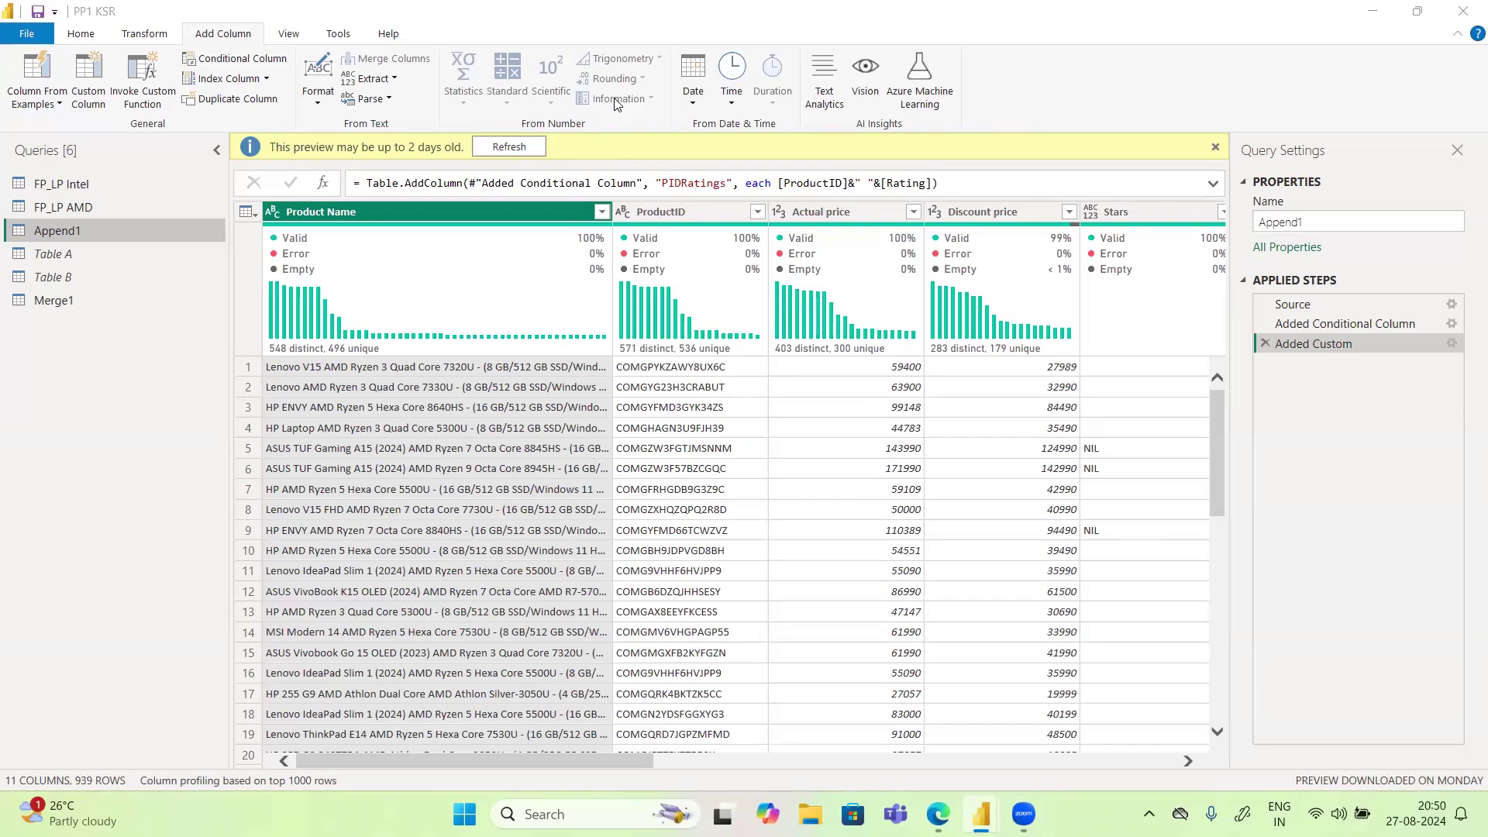
click(51, 254)
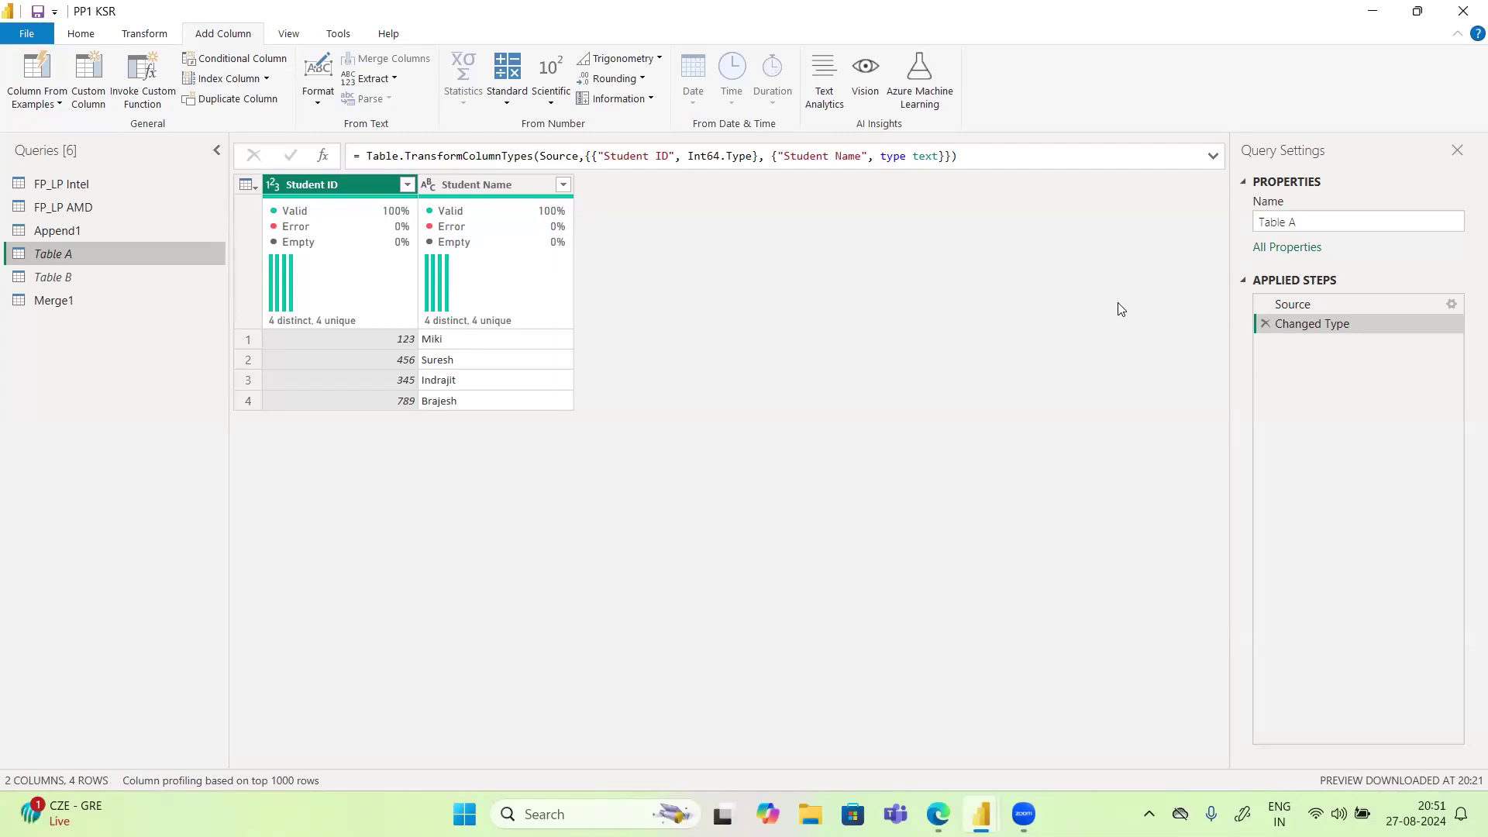
click(93, 299)
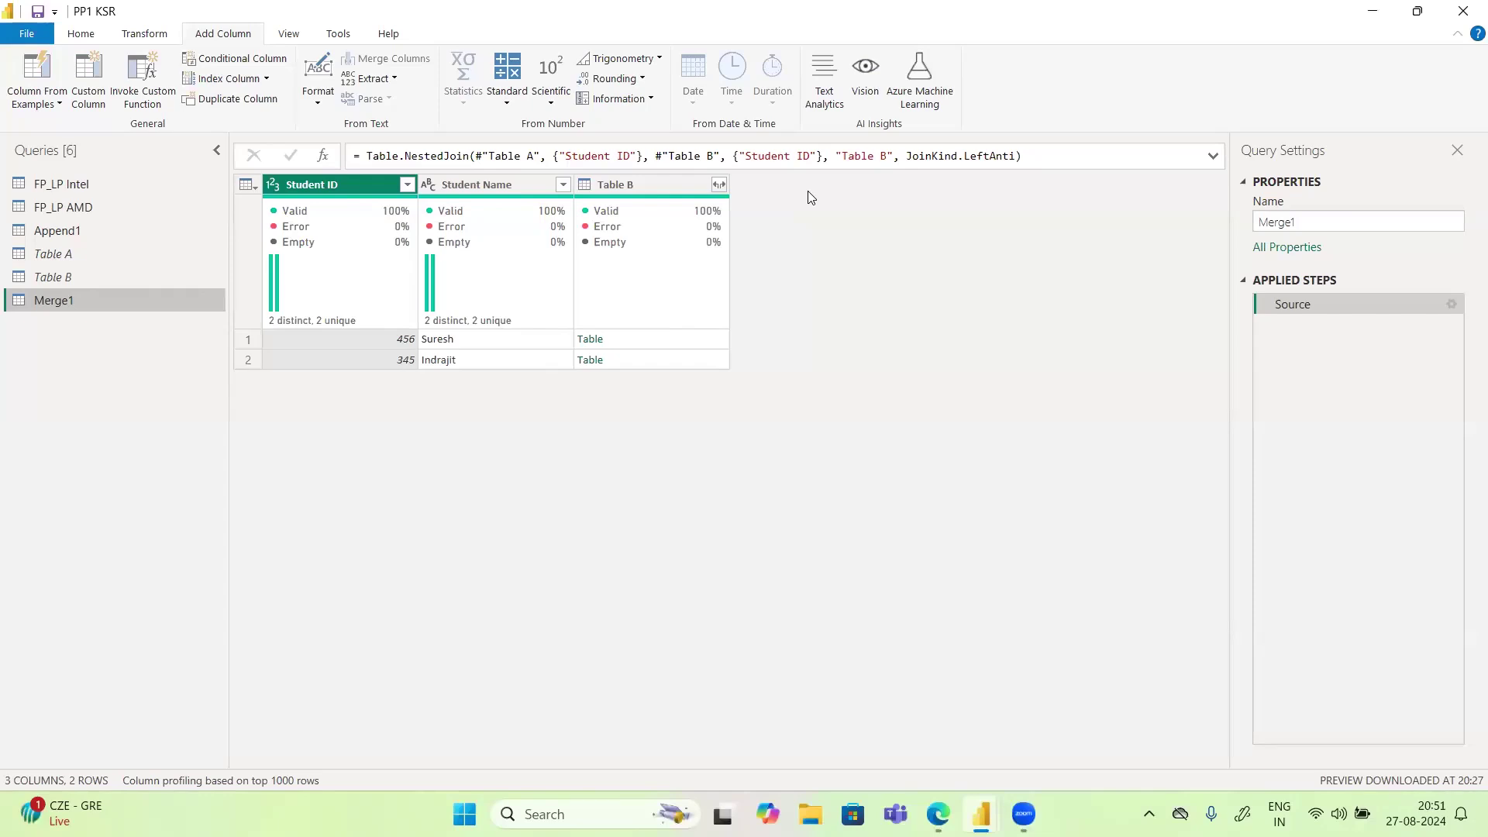
click(48, 259)
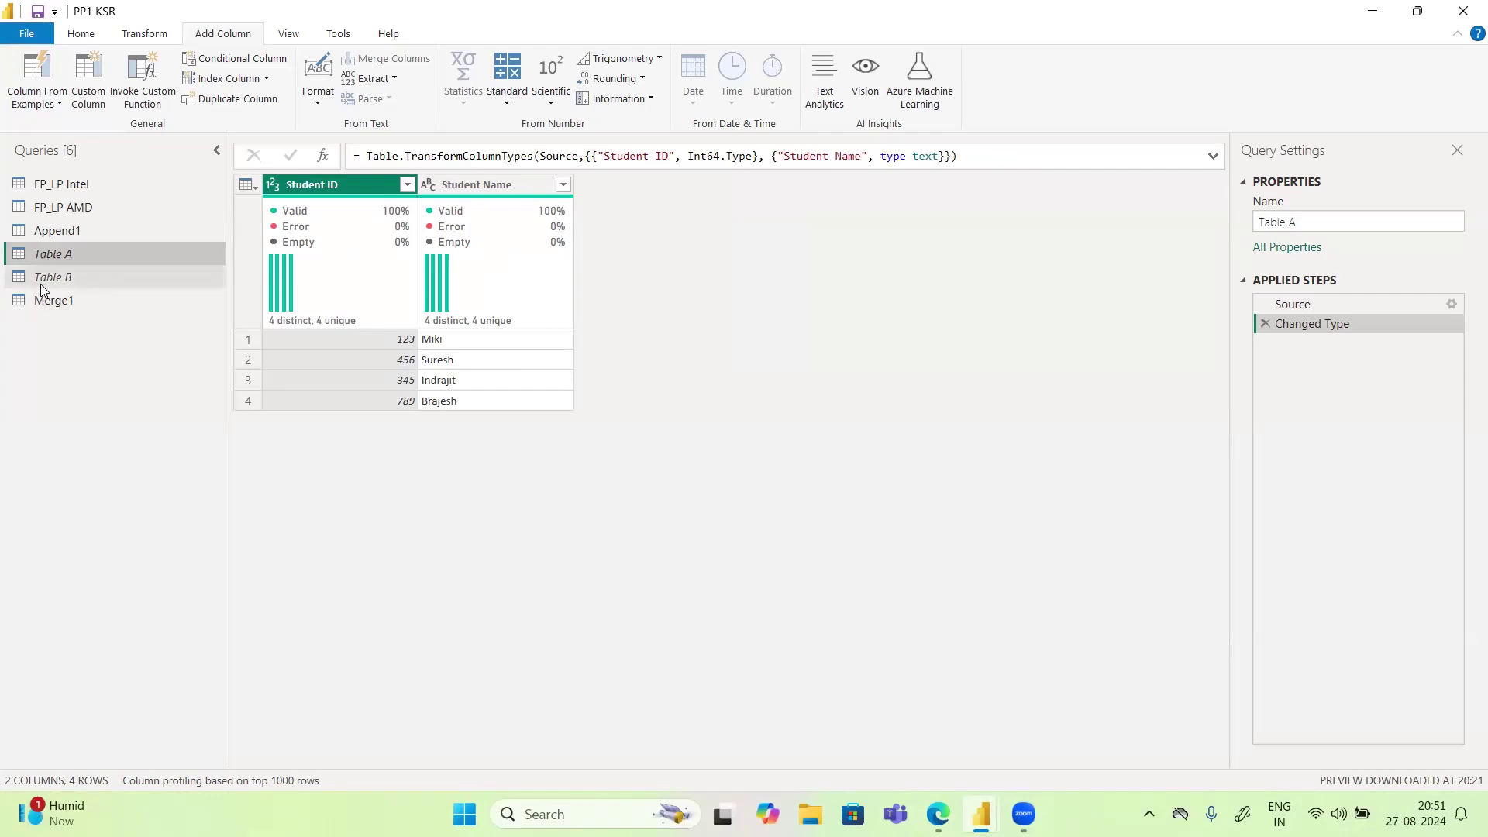
click(50, 289)
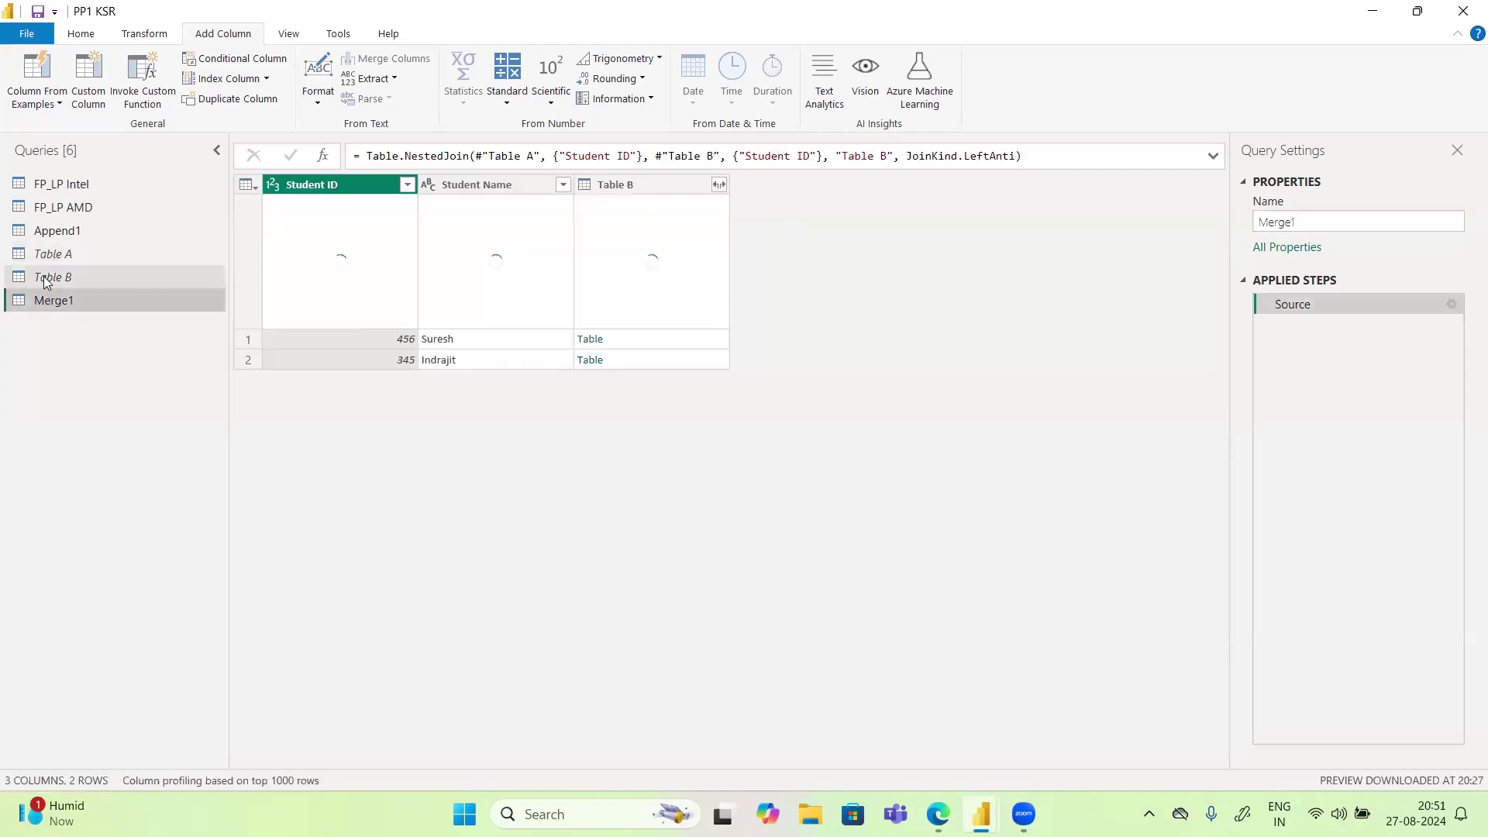
click(44, 276)
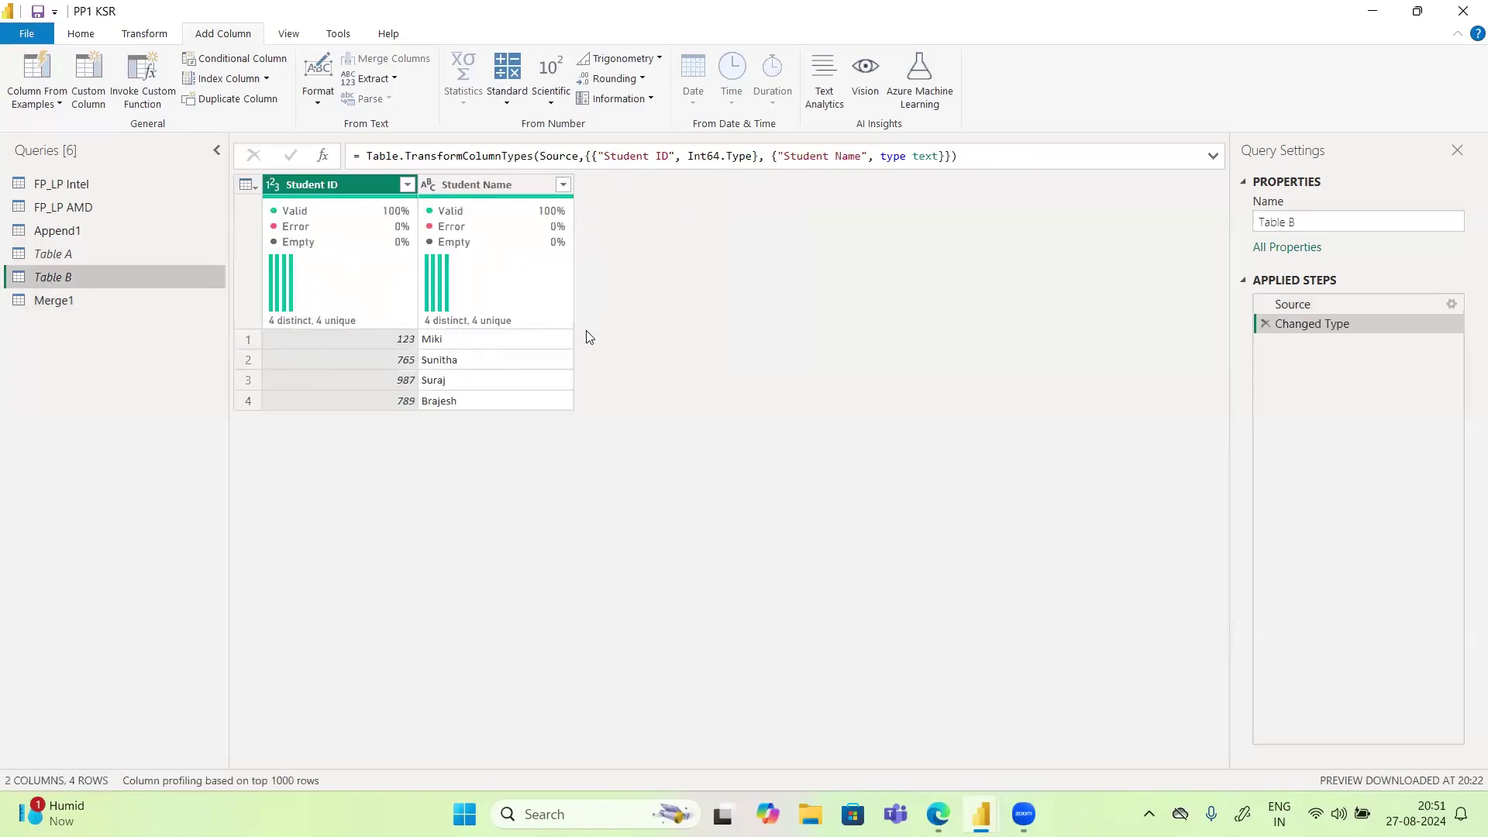
Step: Review Table A and Merge1's merge settings, trying Student Name as Table B's matching column without saving the change
click(70, 253)
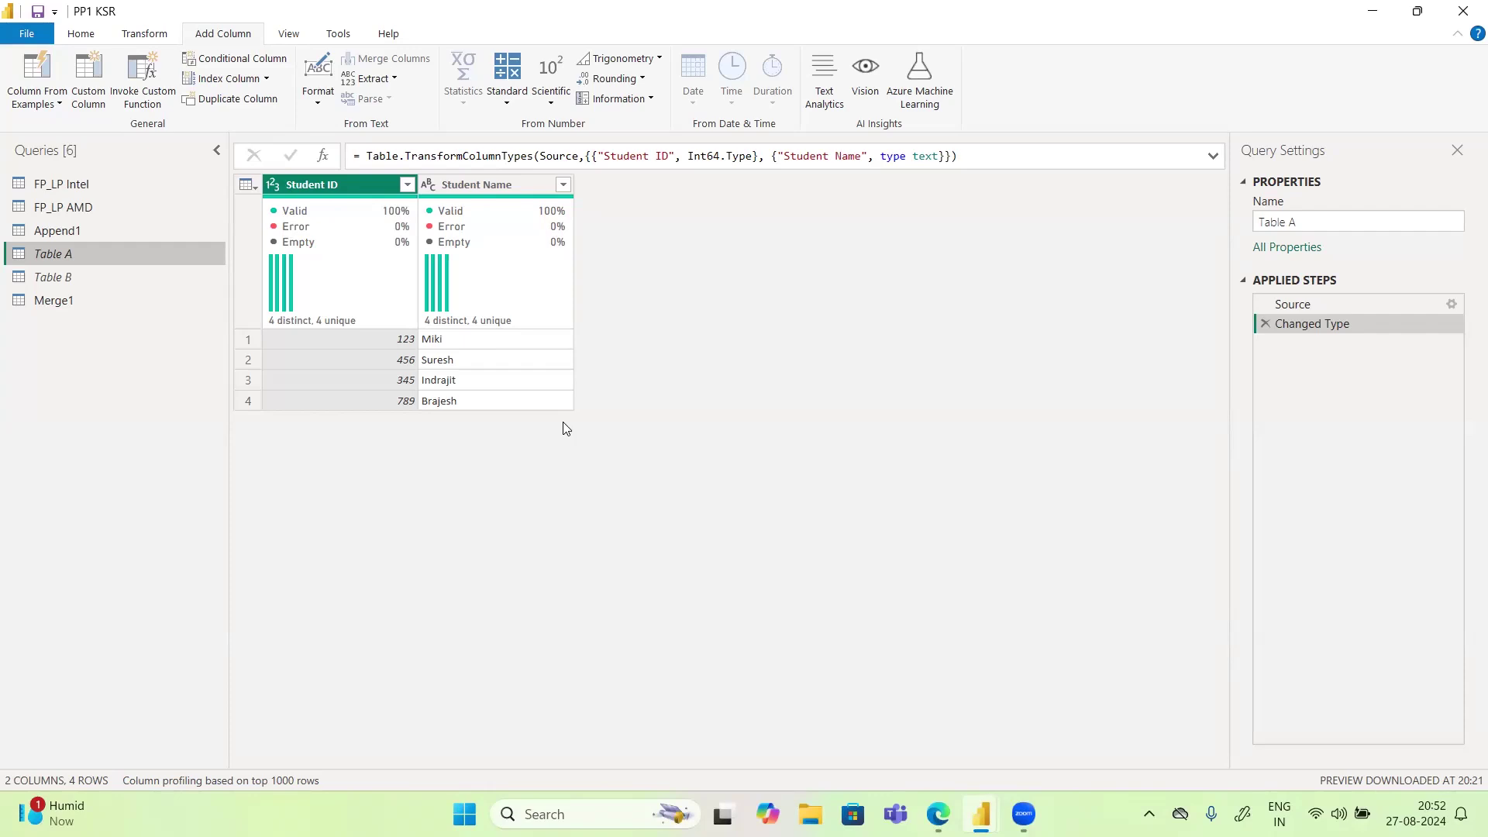
click(51, 299)
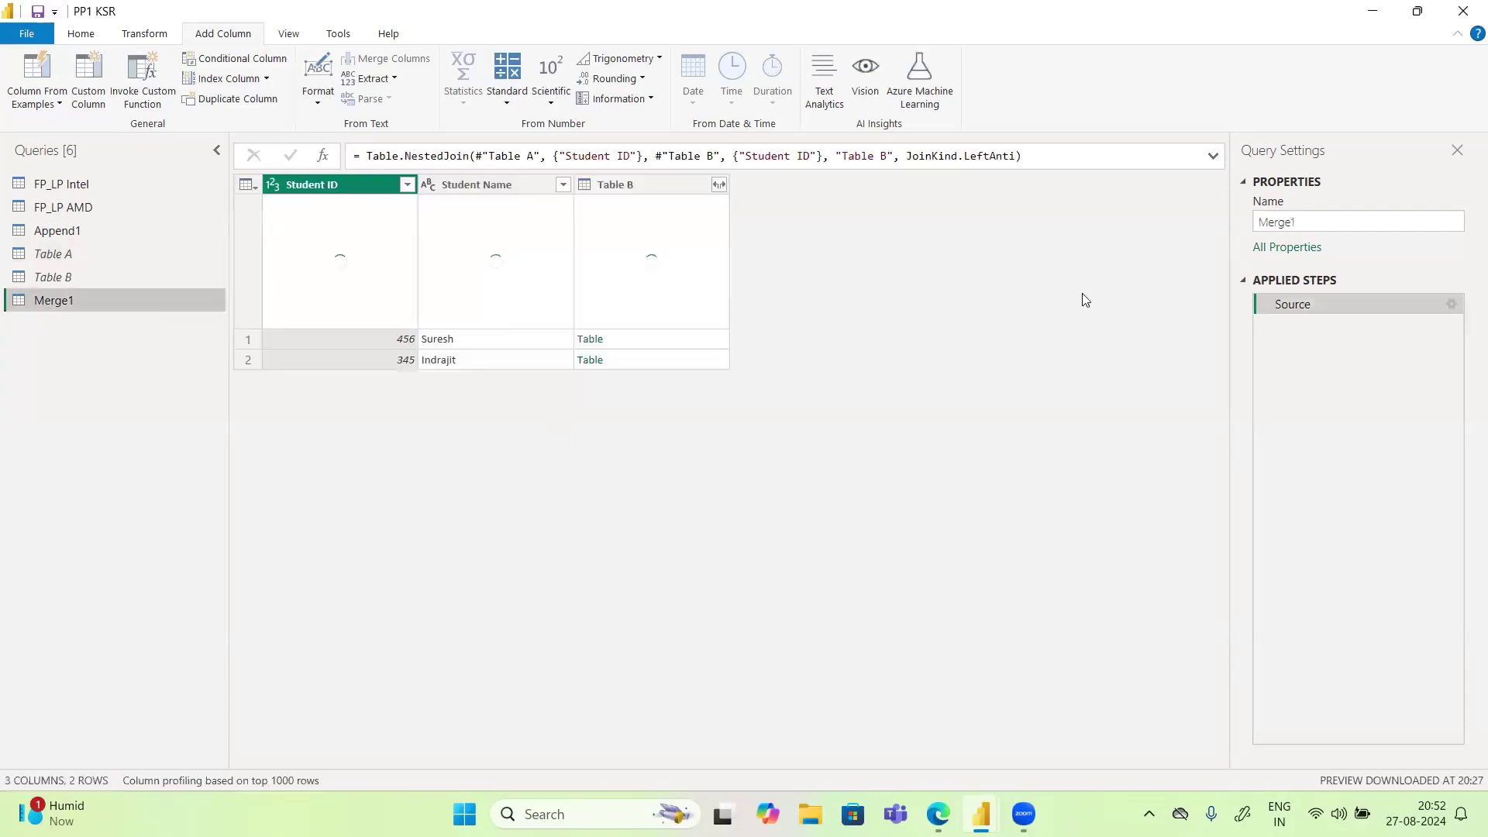
click(1450, 306)
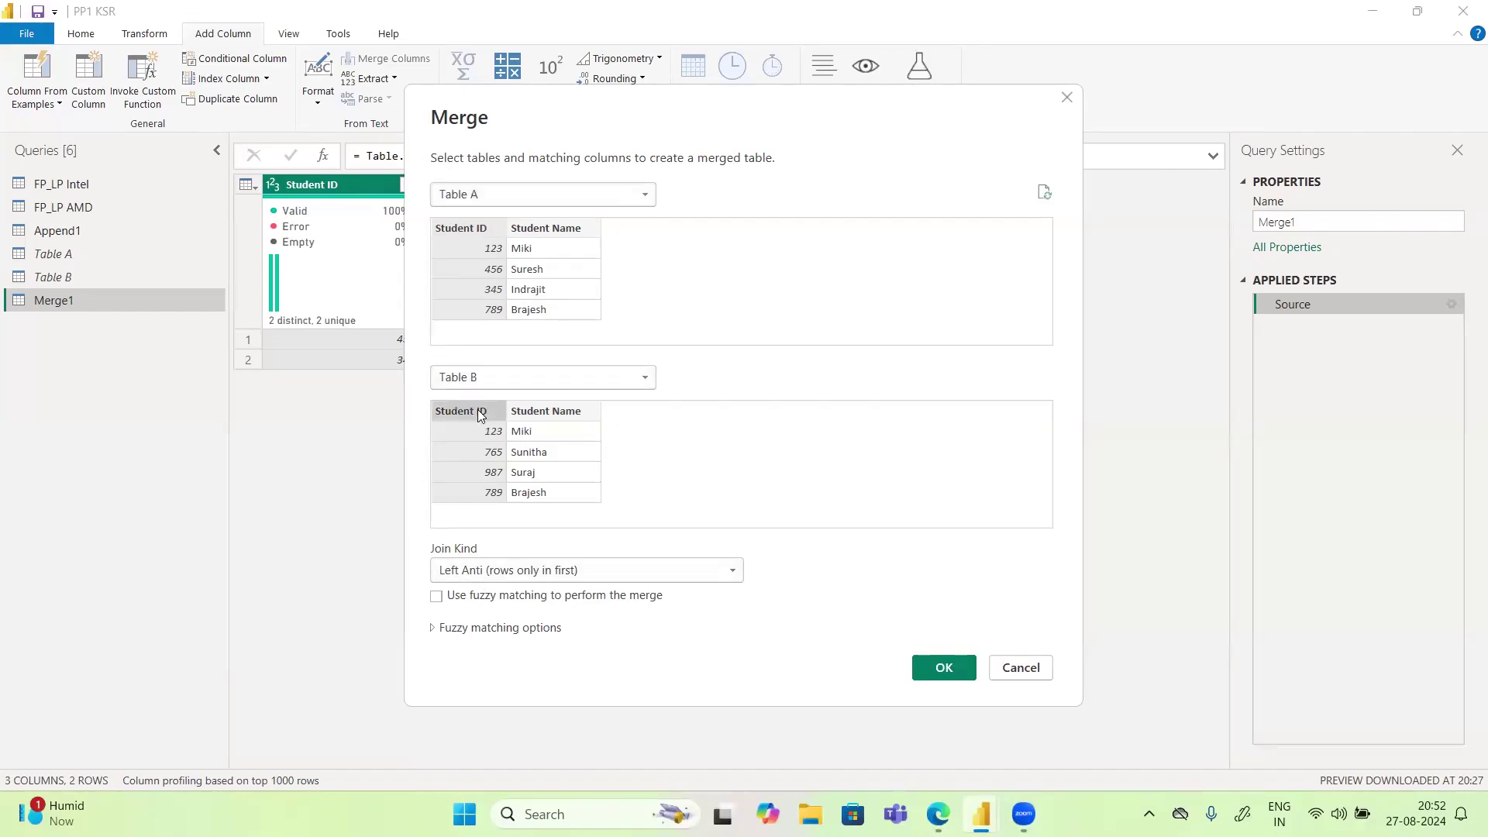
click(545, 417)
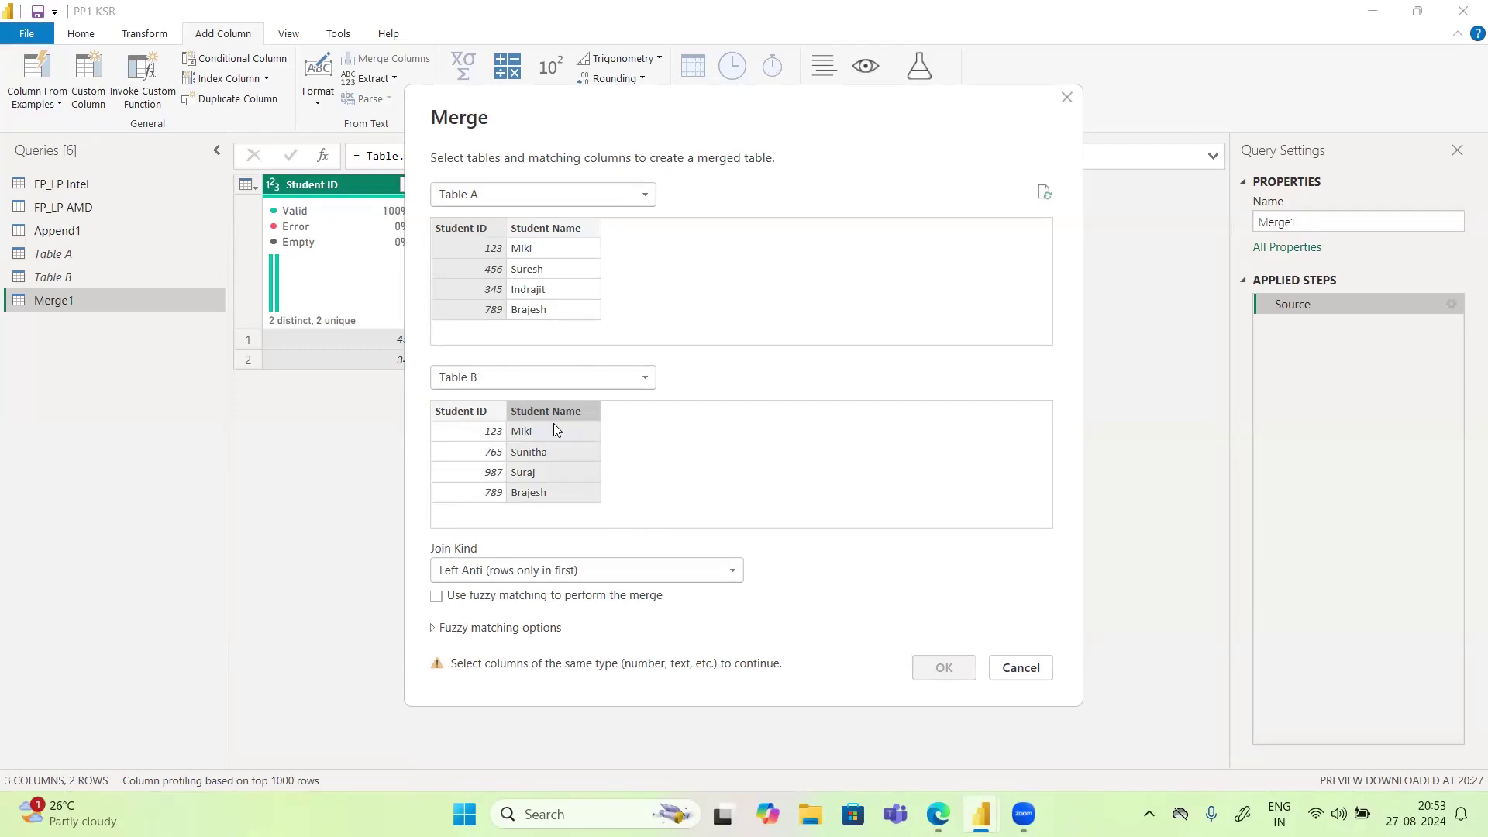
click(1067, 98)
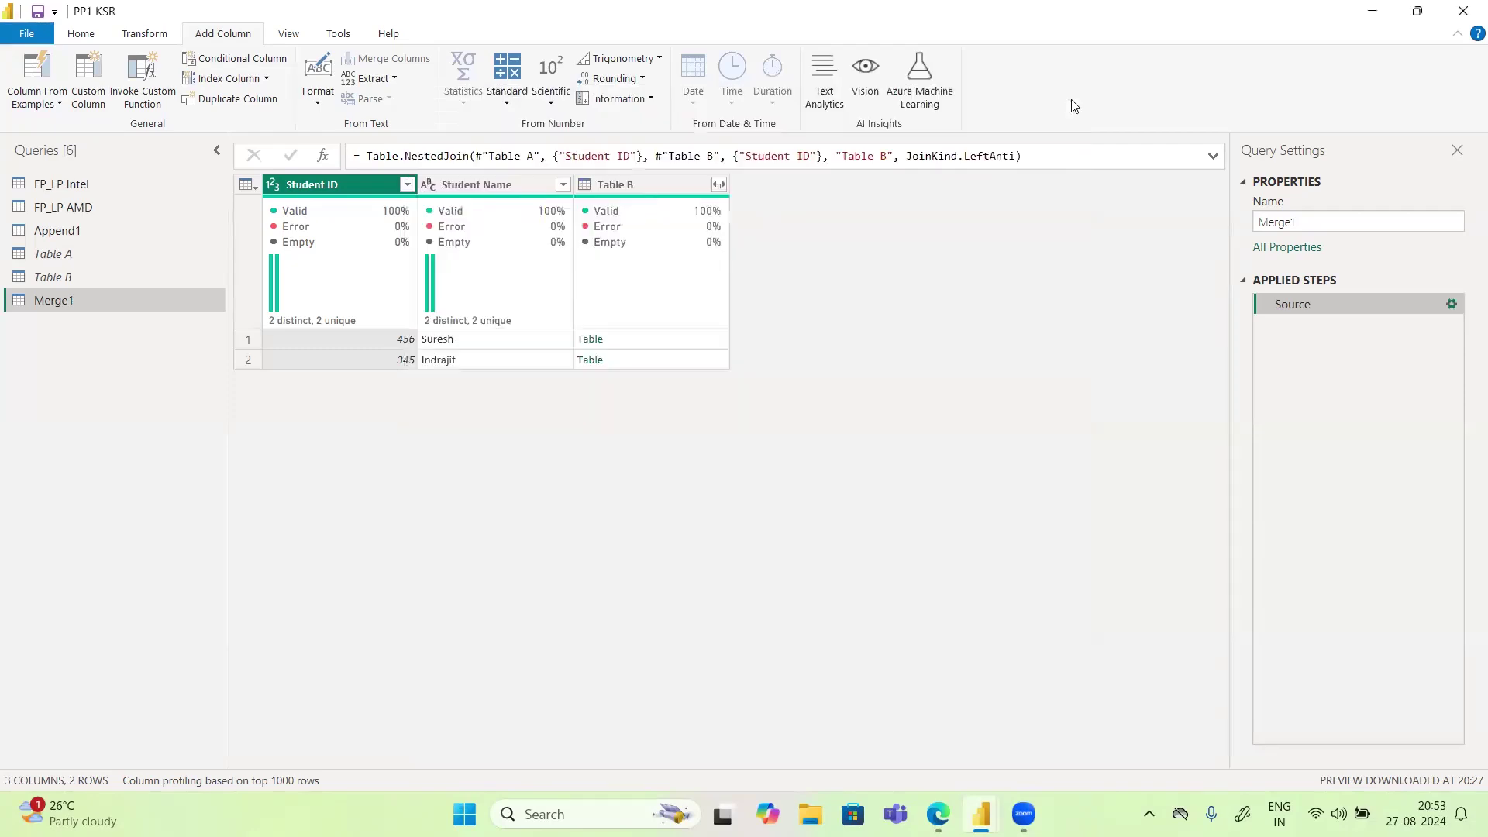
Step: Compare the student records in Table B with those in Table A
click(134, 40)
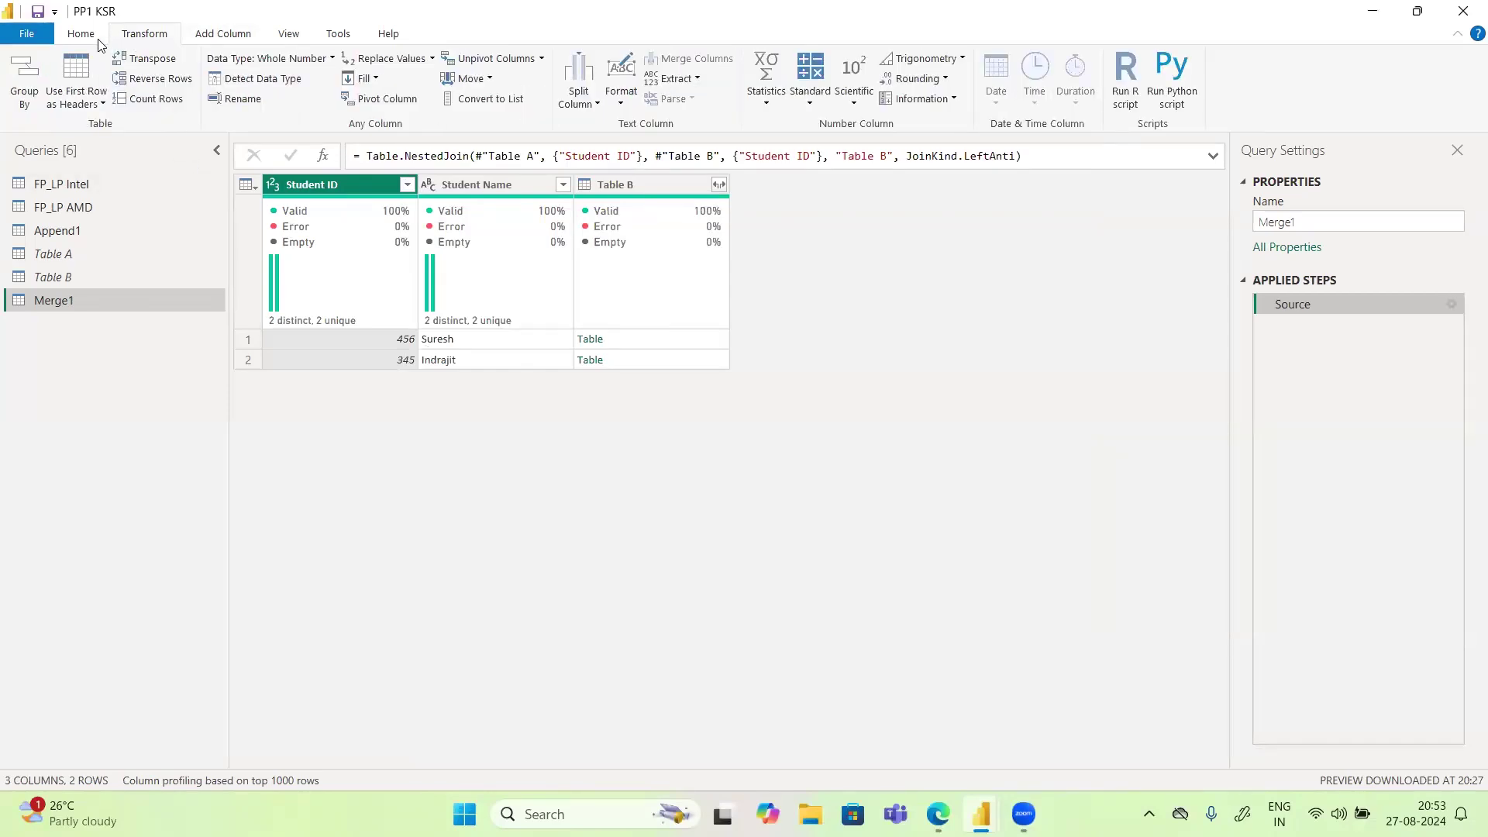
click(98, 40)
click(128, 36)
click(68, 284)
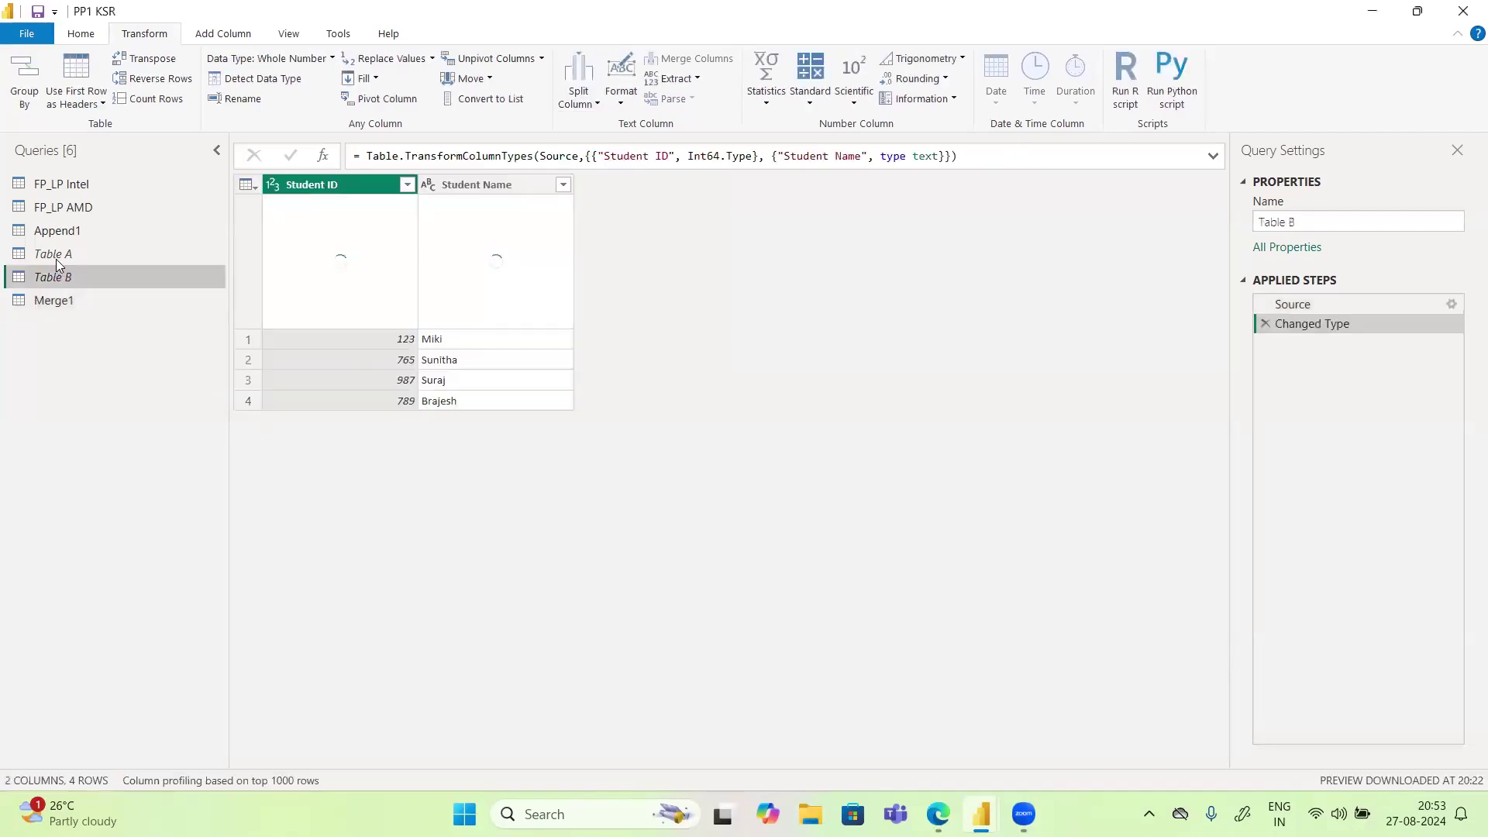
click(51, 256)
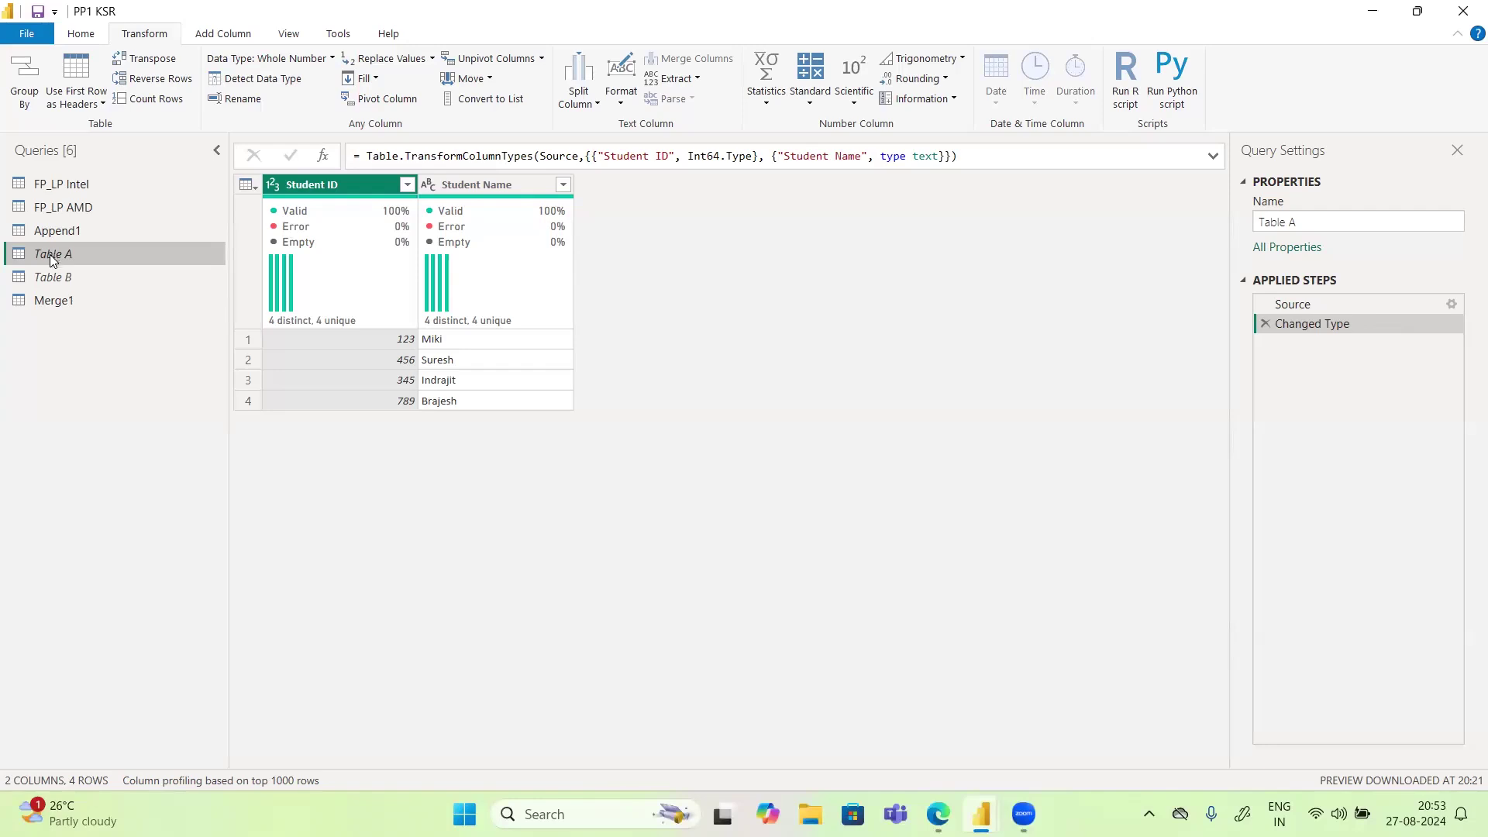
Step: Delete the first and last student rows from Table B's source table
click(57, 271)
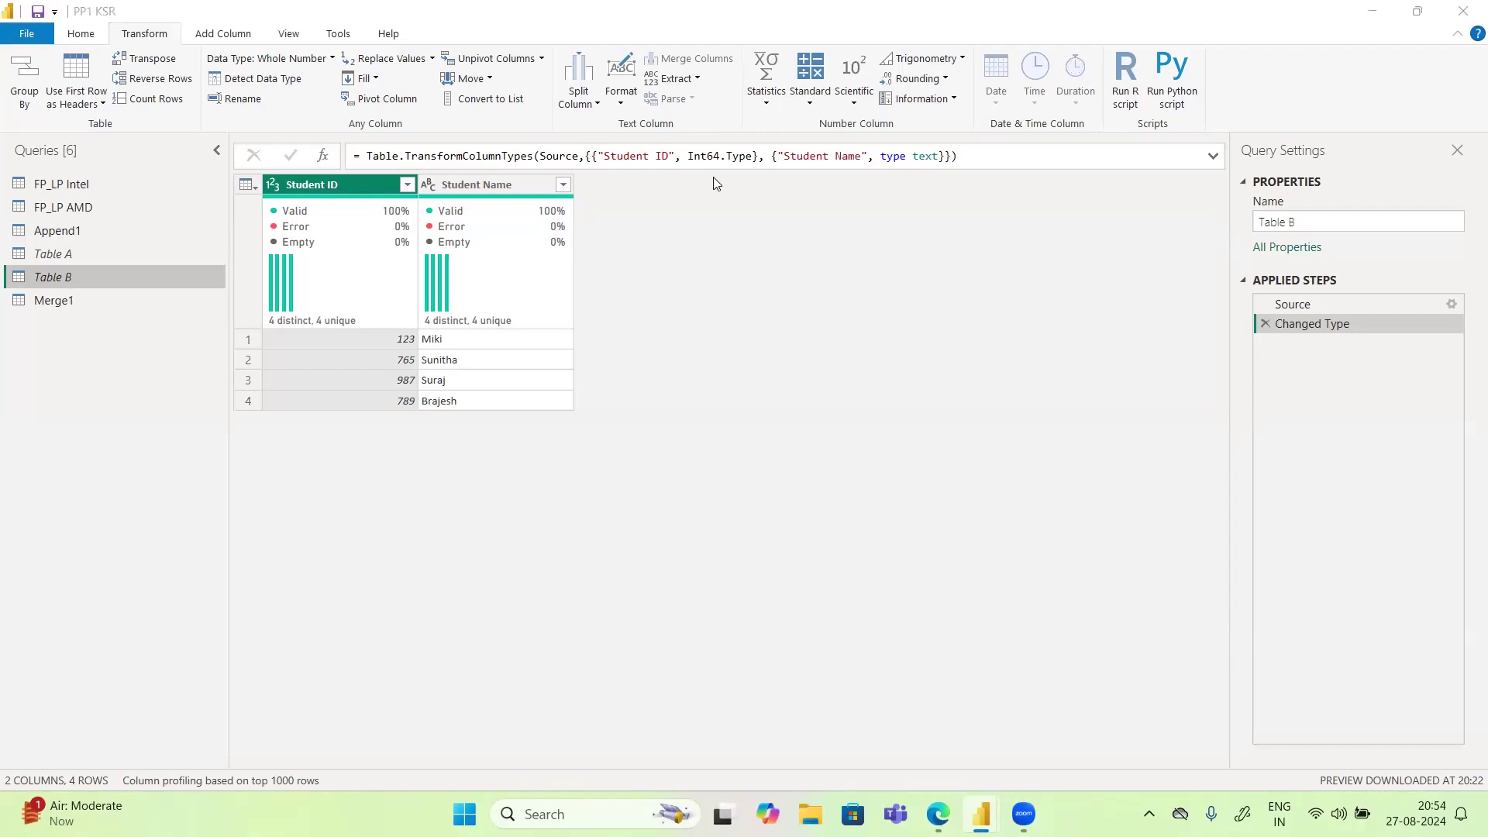
click(1451, 304)
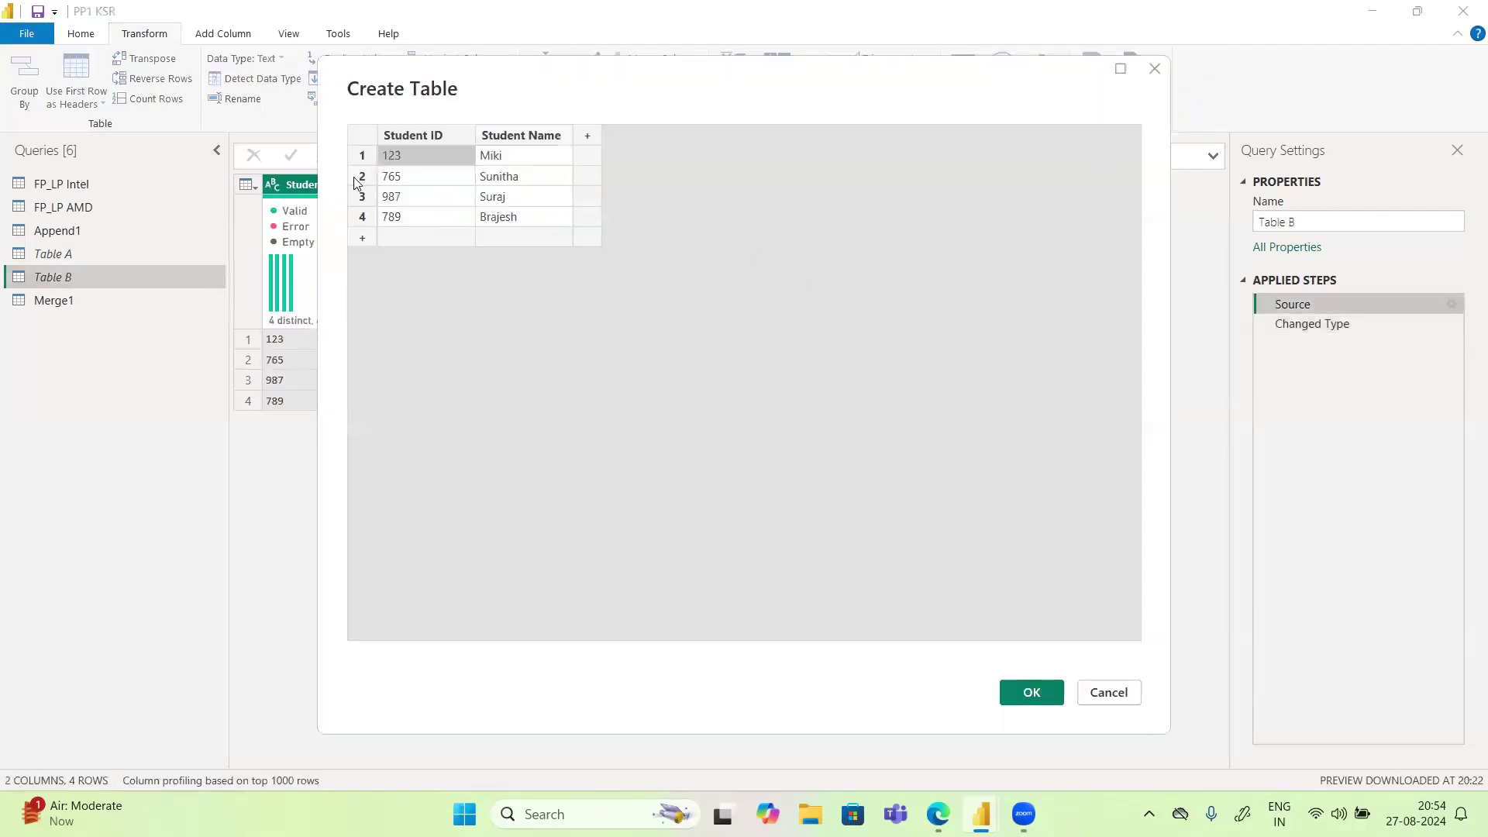
click(358, 183)
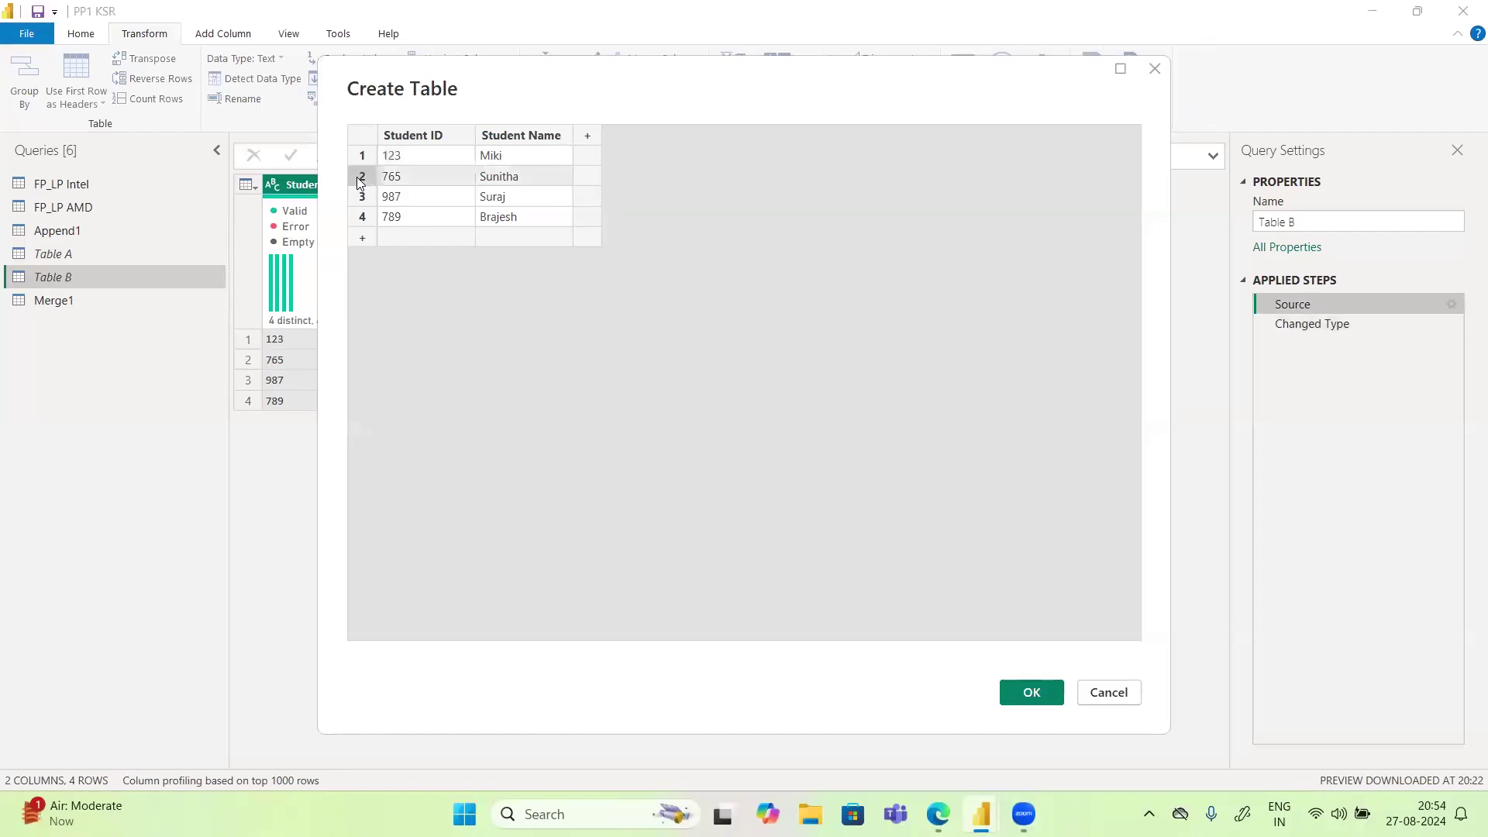
click(359, 161)
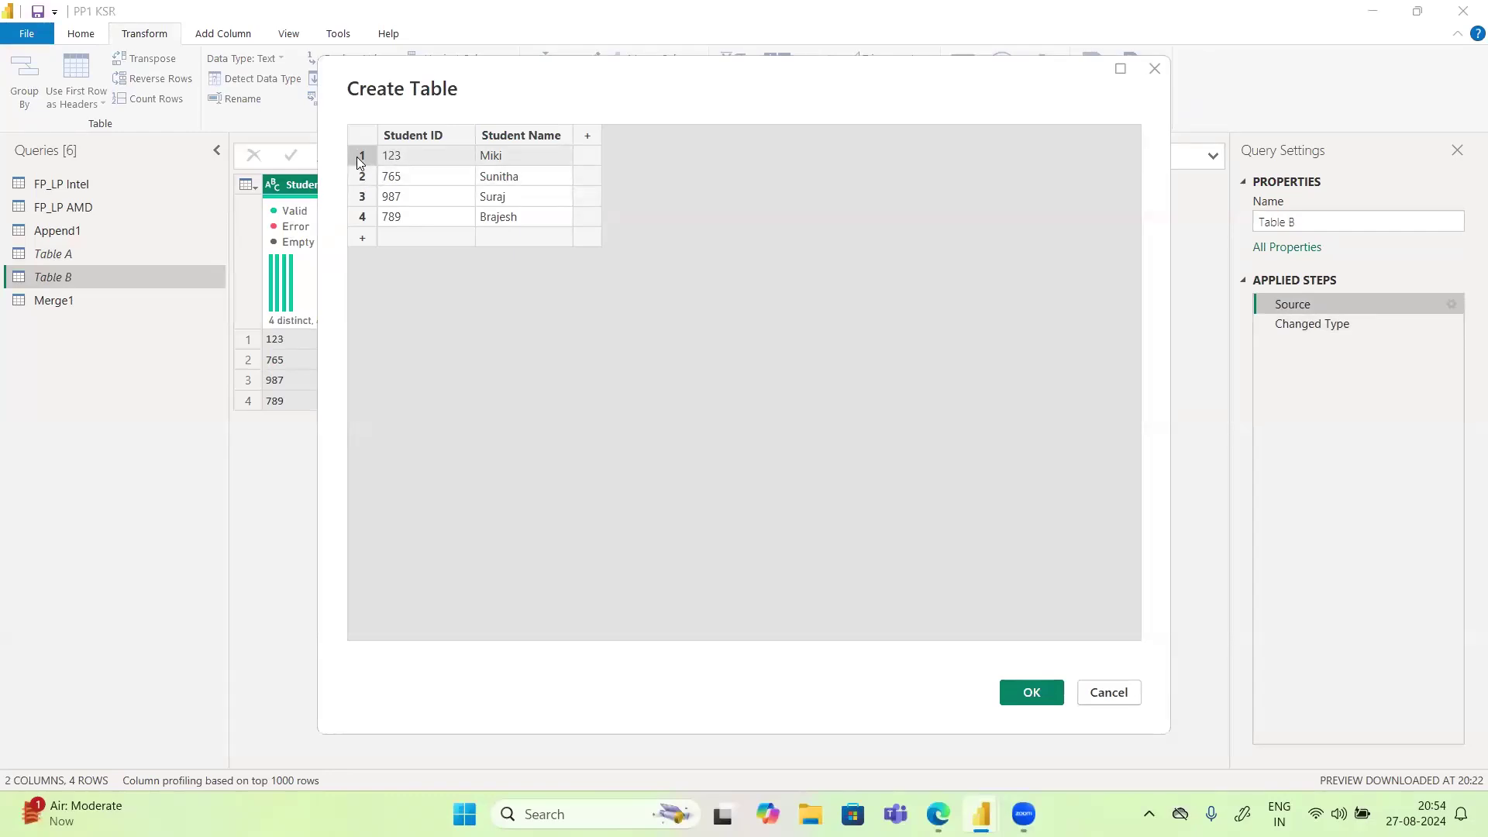
right_click(359, 161)
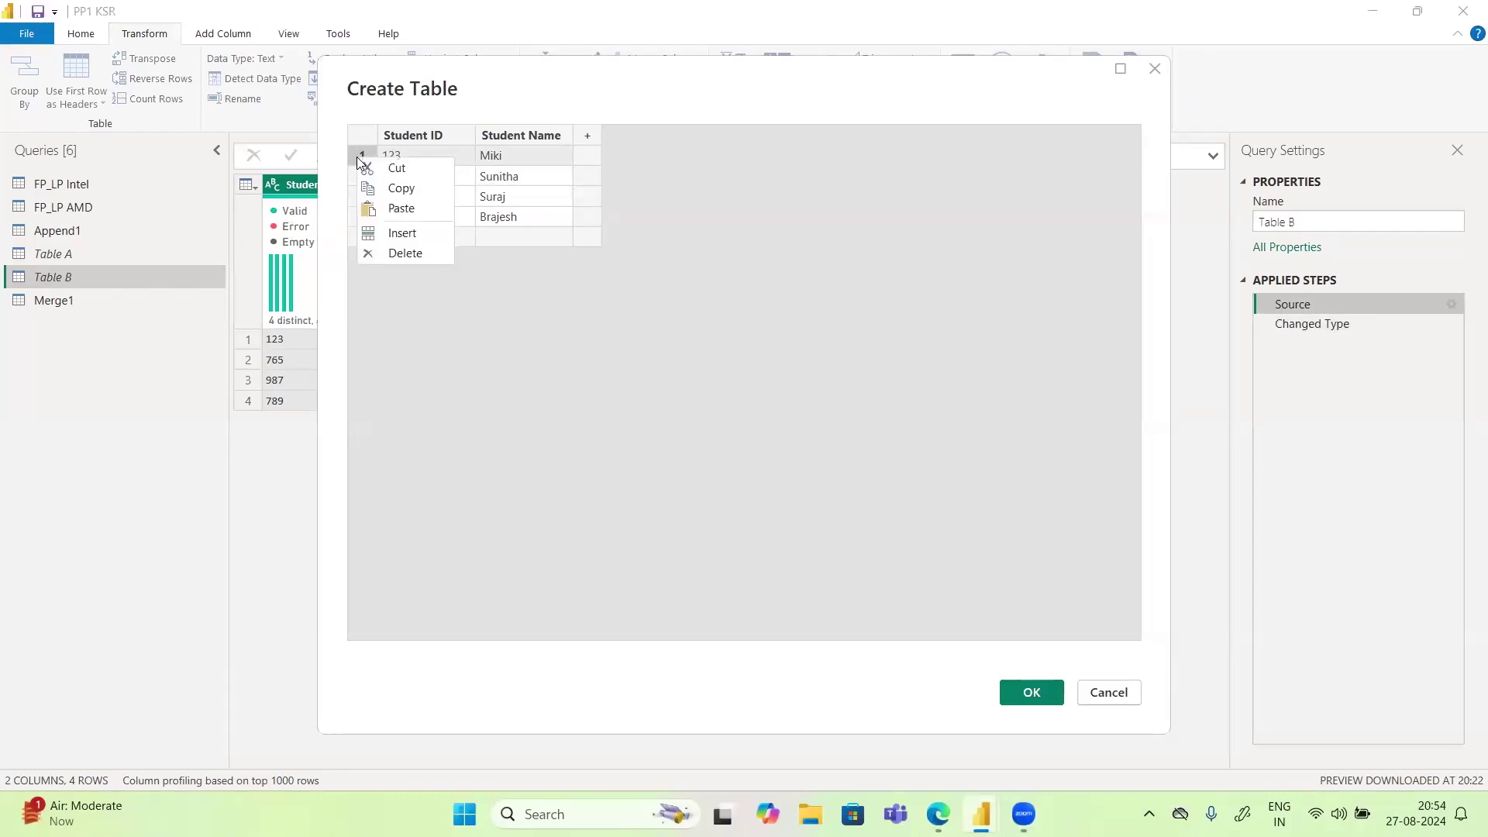
click(406, 253)
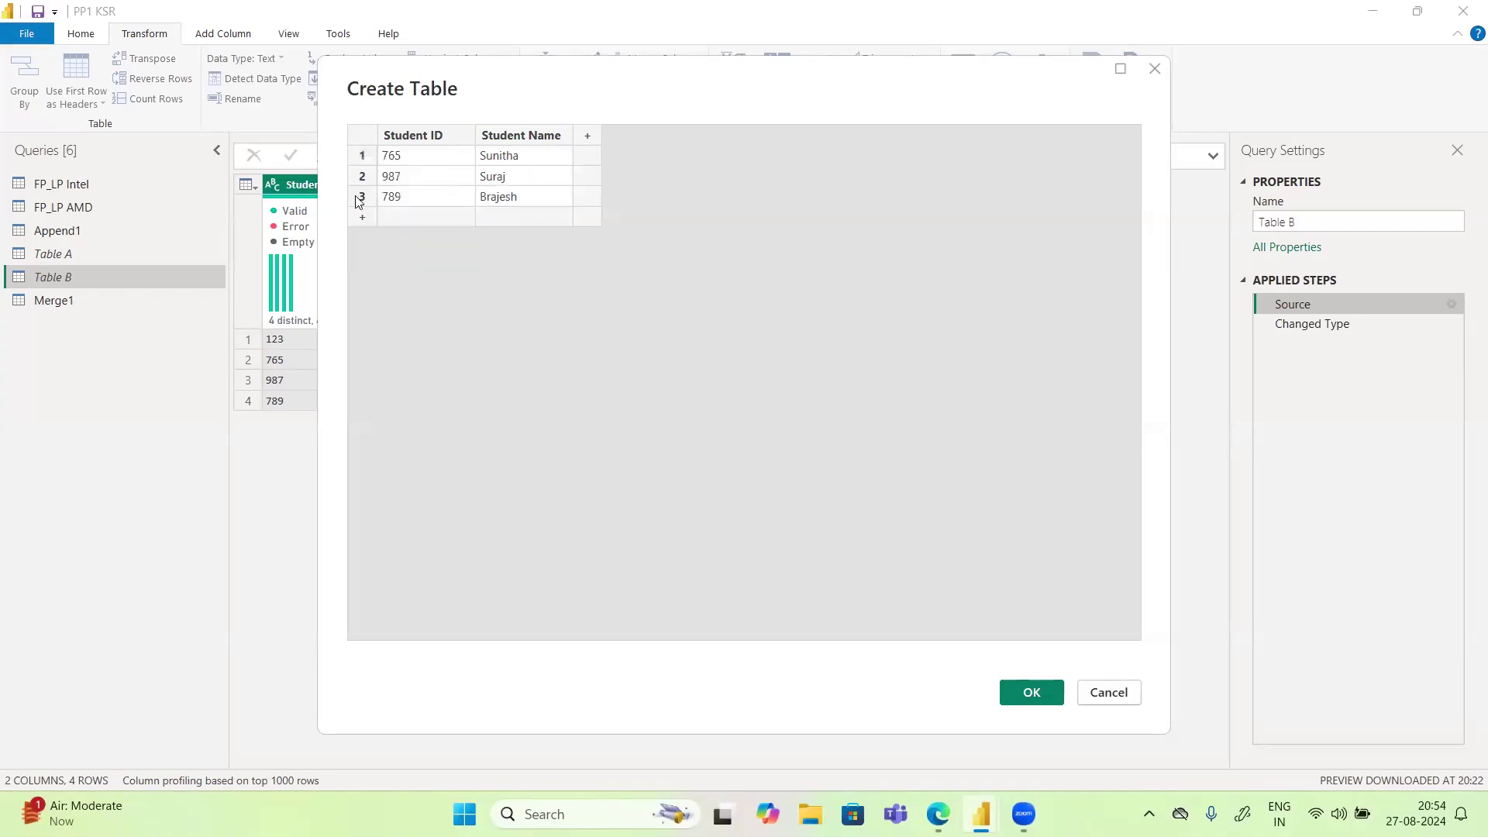
right_click(359, 200)
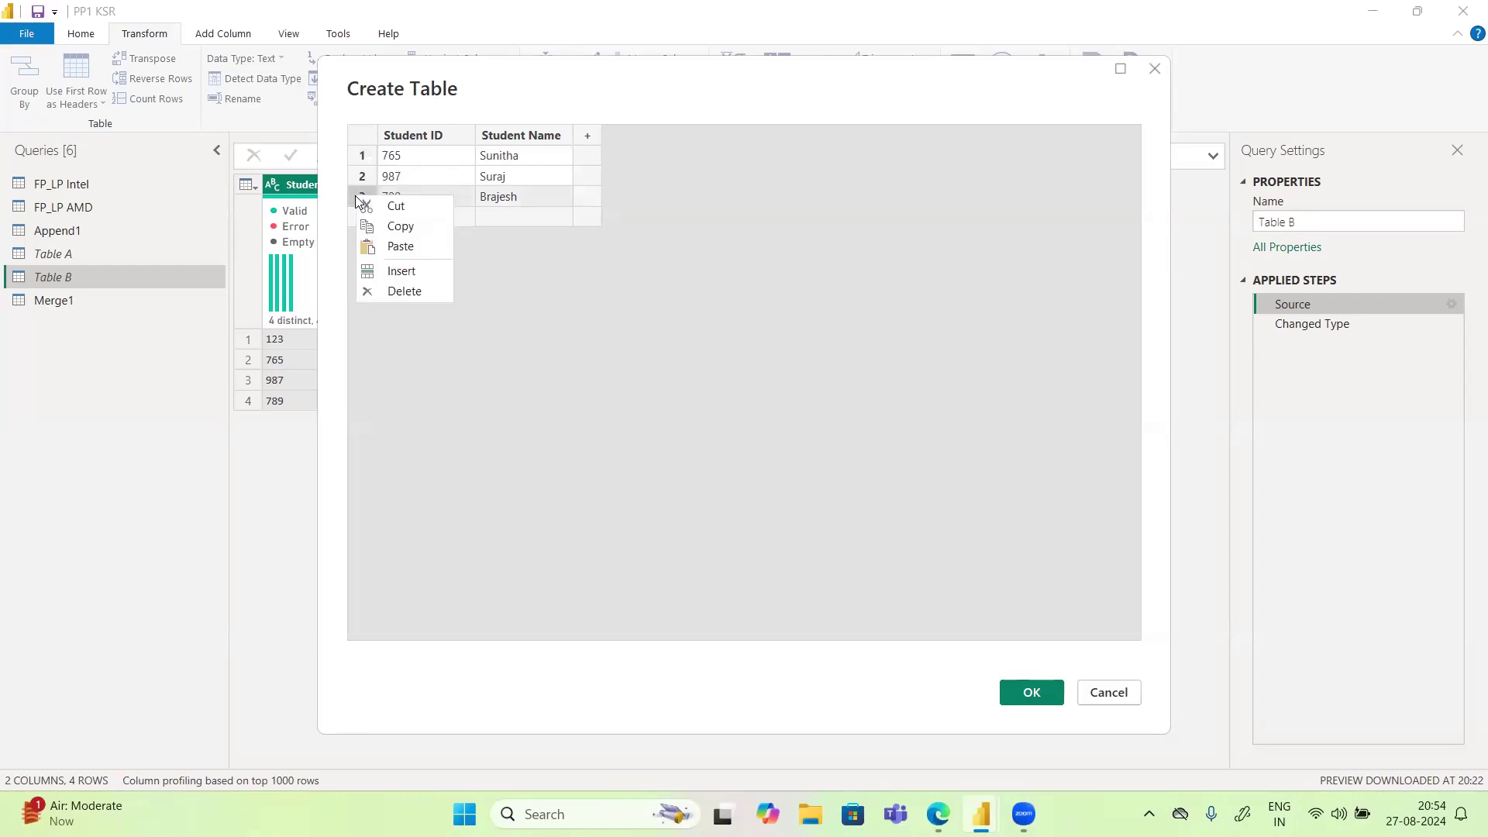
click(395, 292)
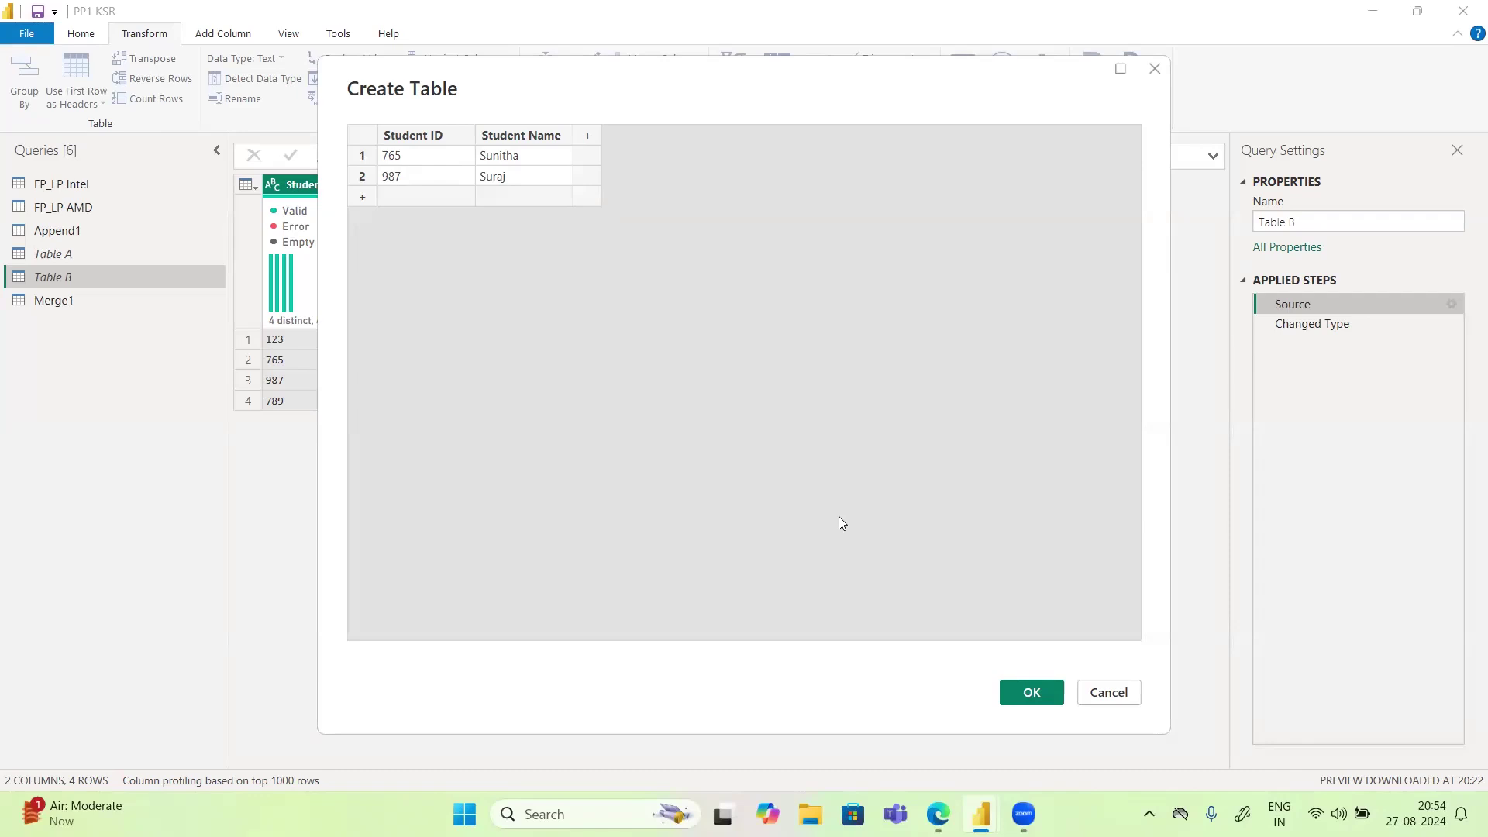
click(1029, 693)
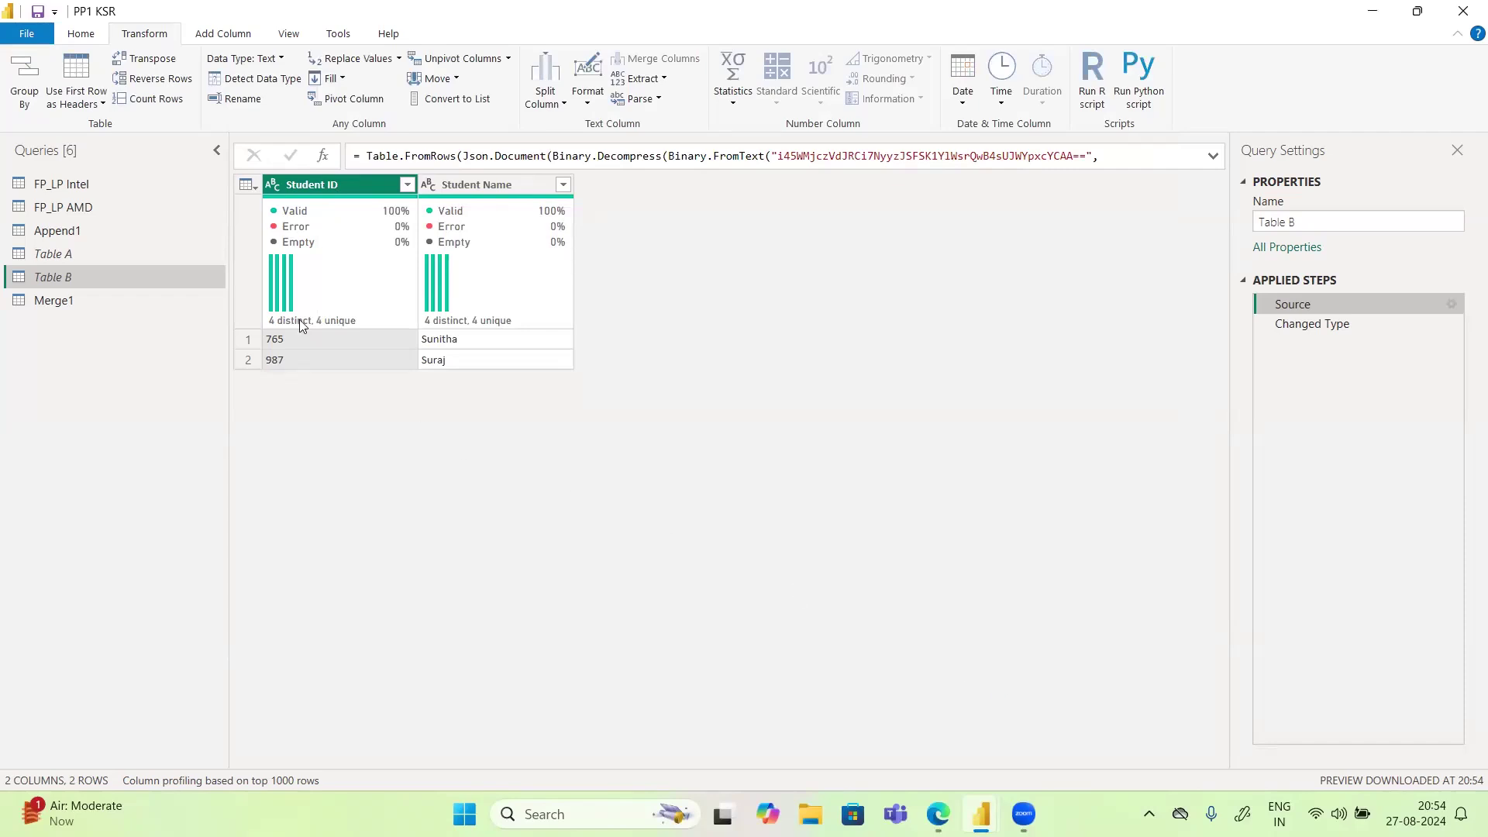
Step: Compare the student rows of Table A and the shortened Table B with the rows of Merge1
click(87, 253)
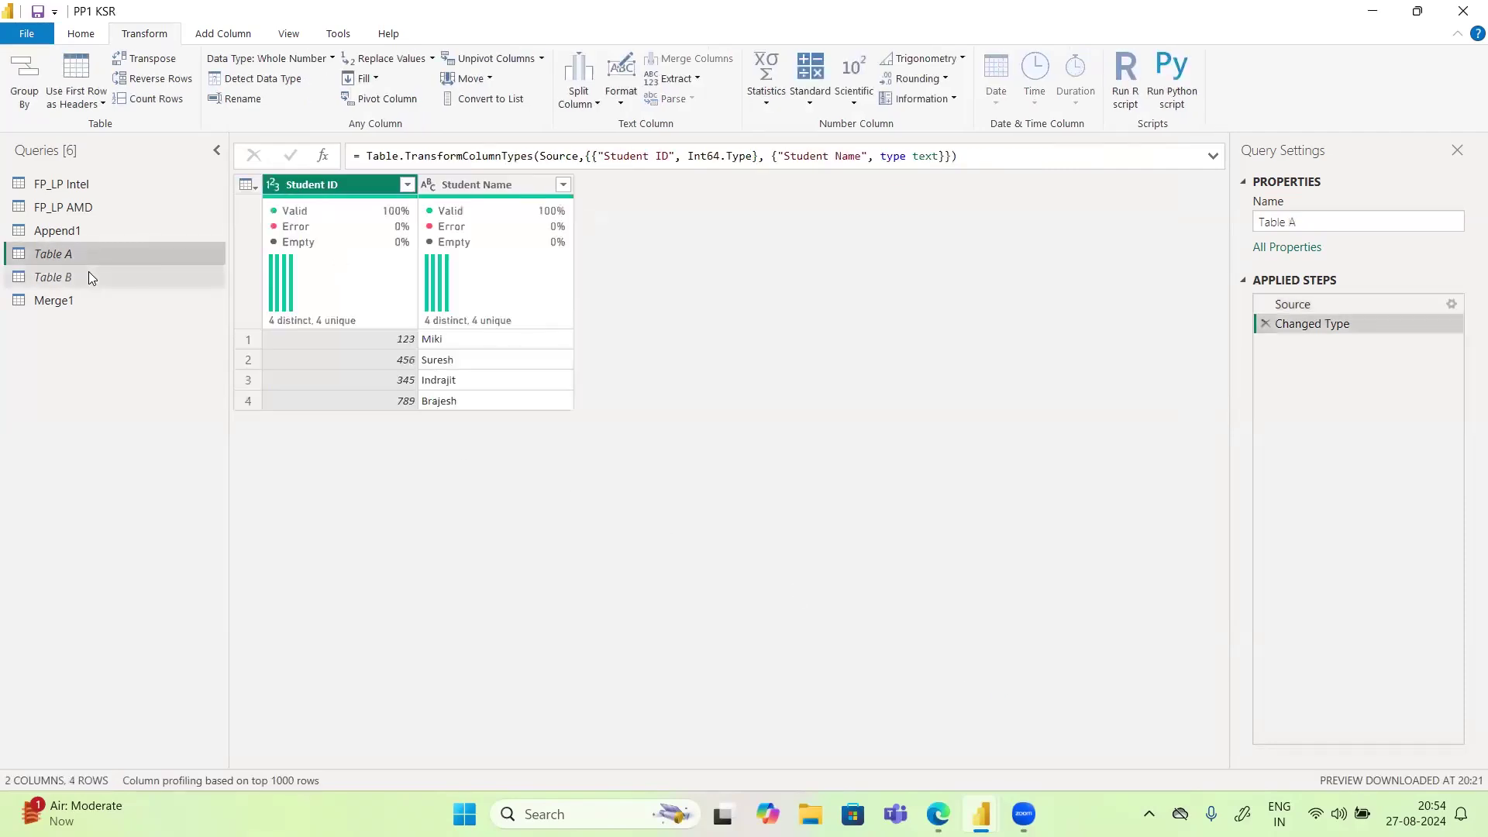
click(94, 276)
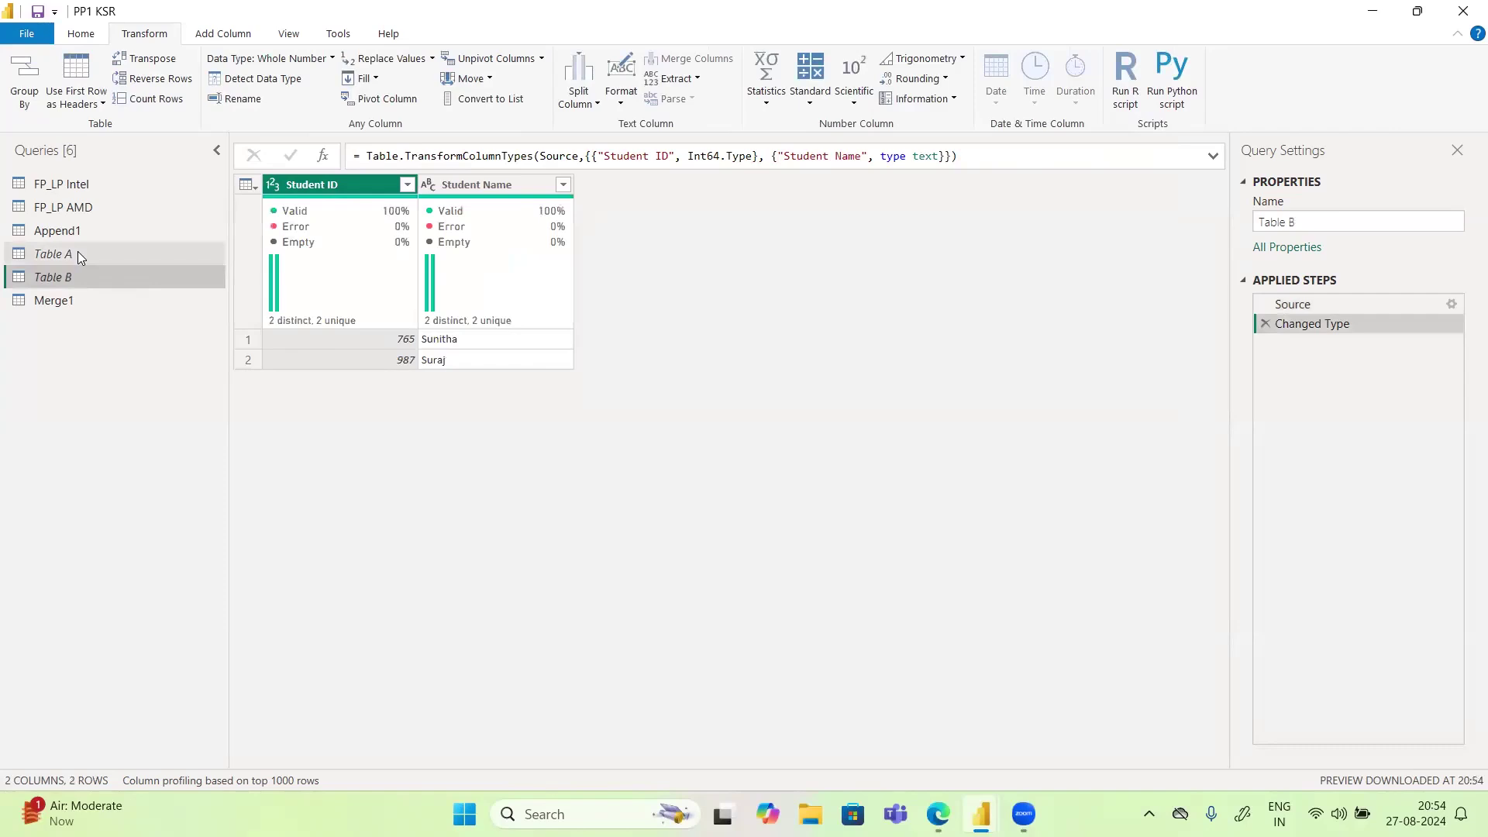
click(76, 252)
click(71, 273)
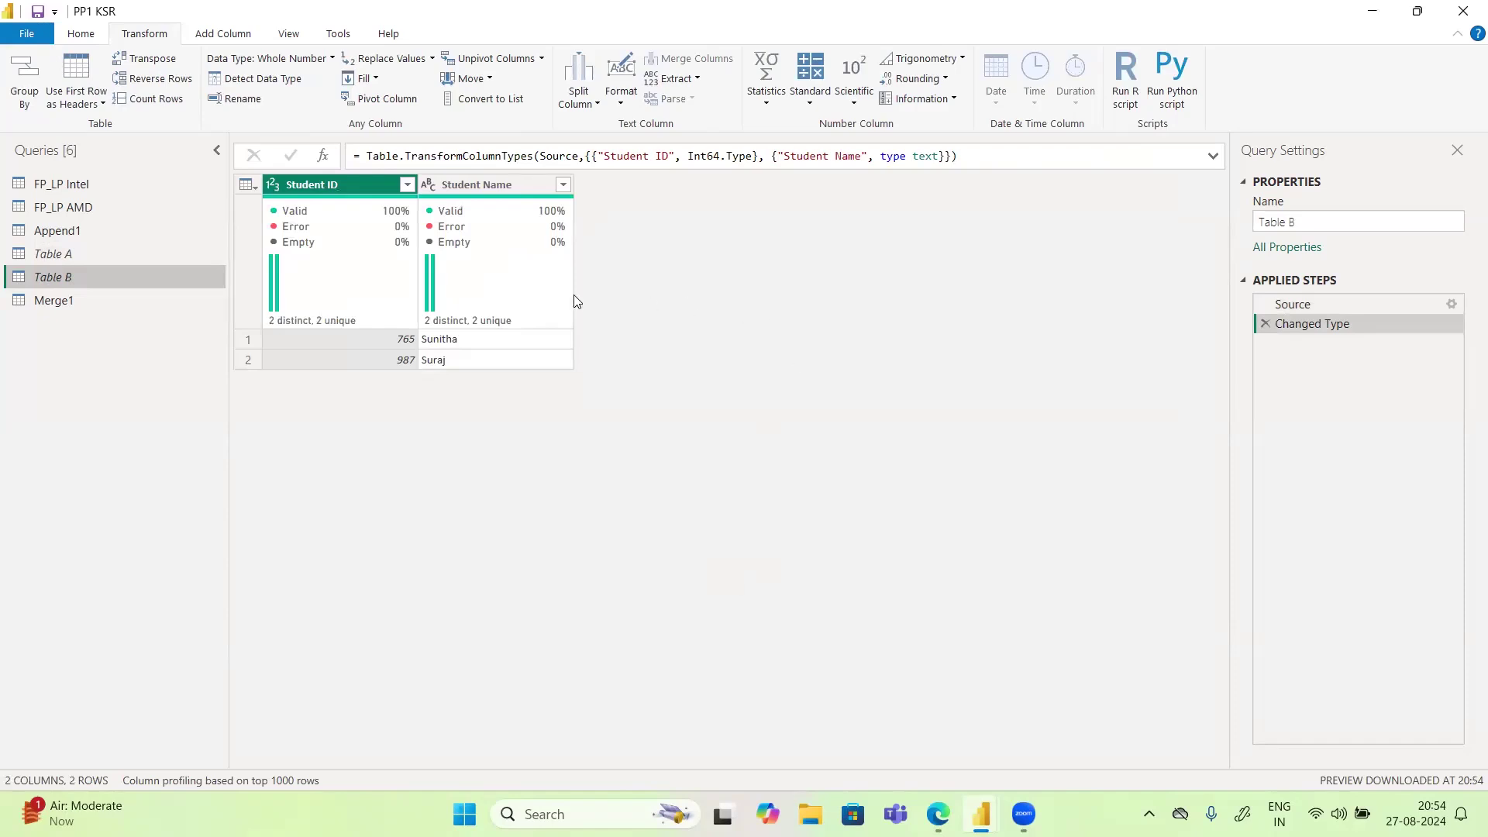
click(42, 308)
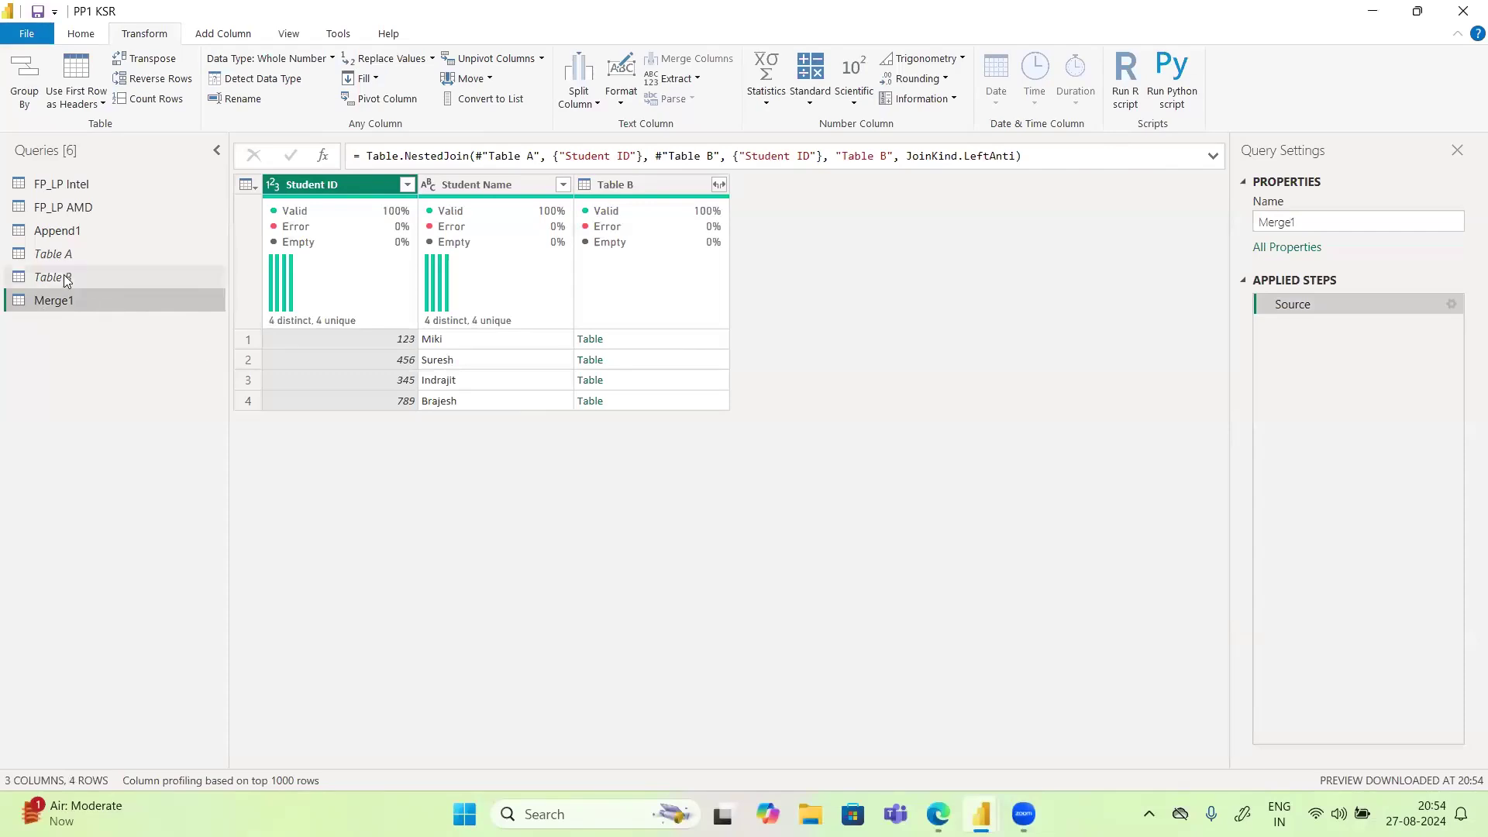
click(34, 259)
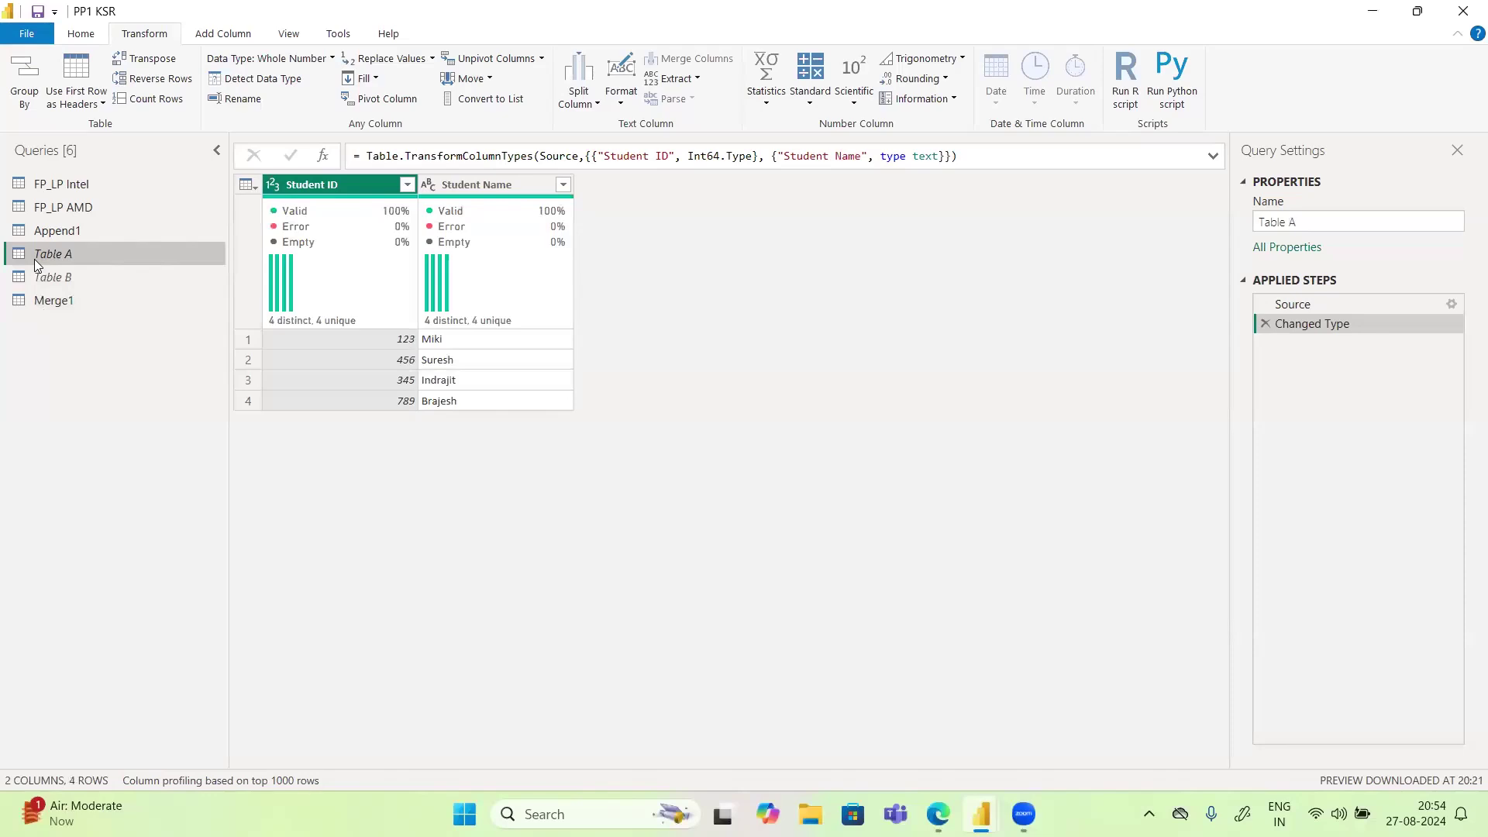
Step: Change Merge1's join kind to Inner (only matching rows) and check the merge against Table B and Table A
click(61, 298)
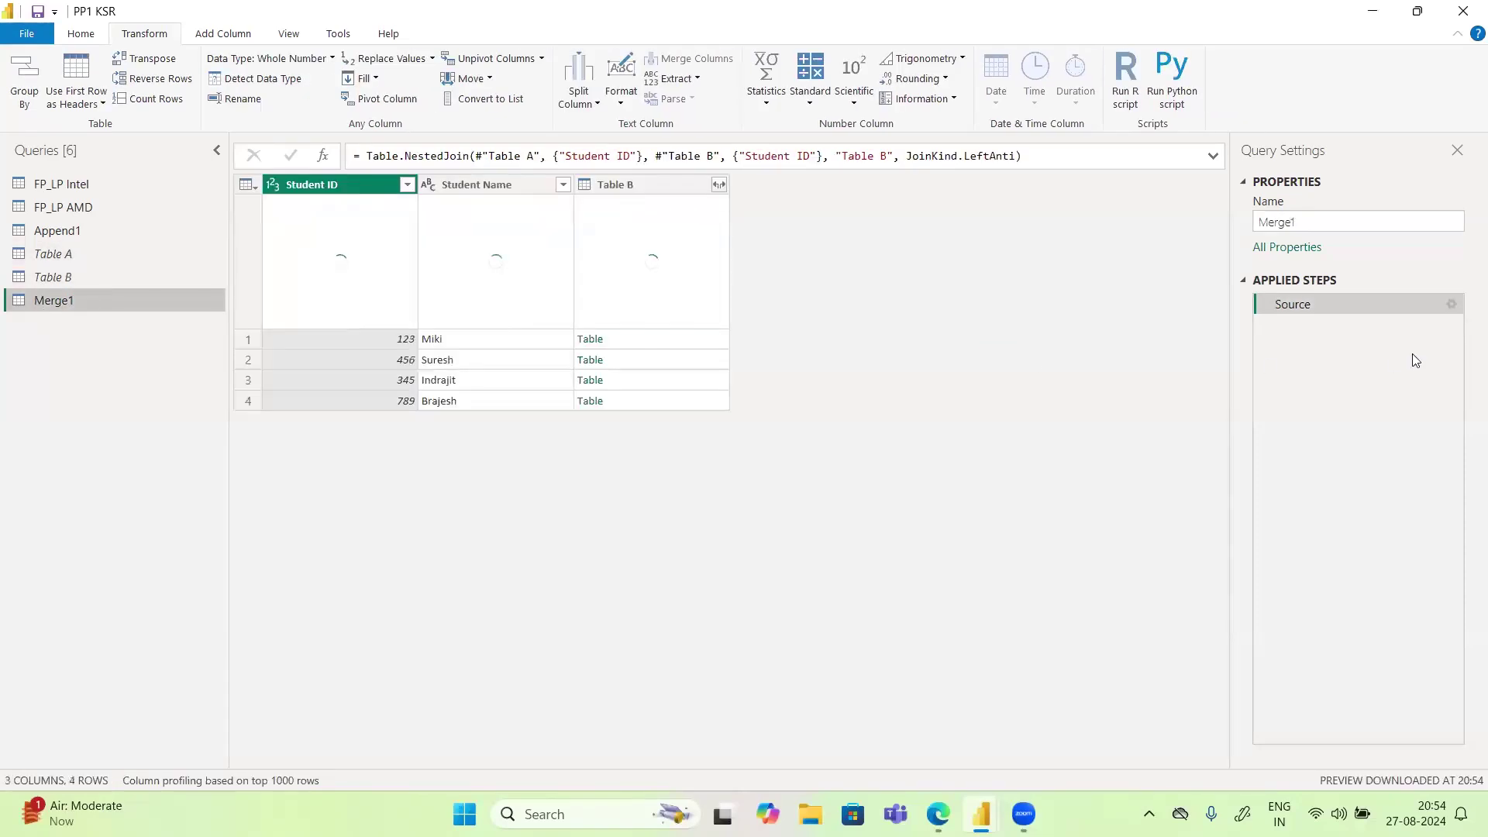
click(1450, 305)
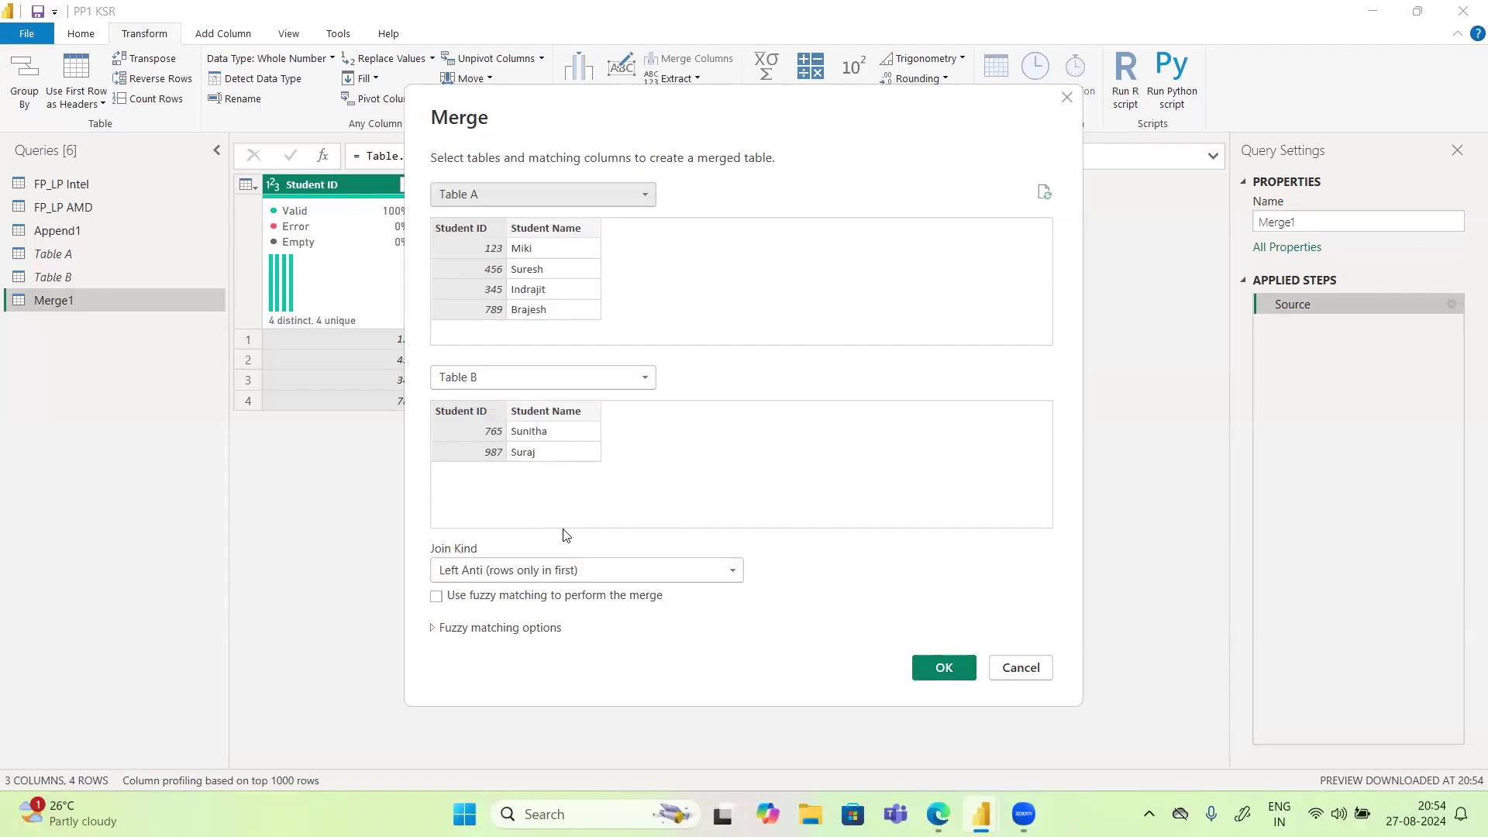
click(591, 570)
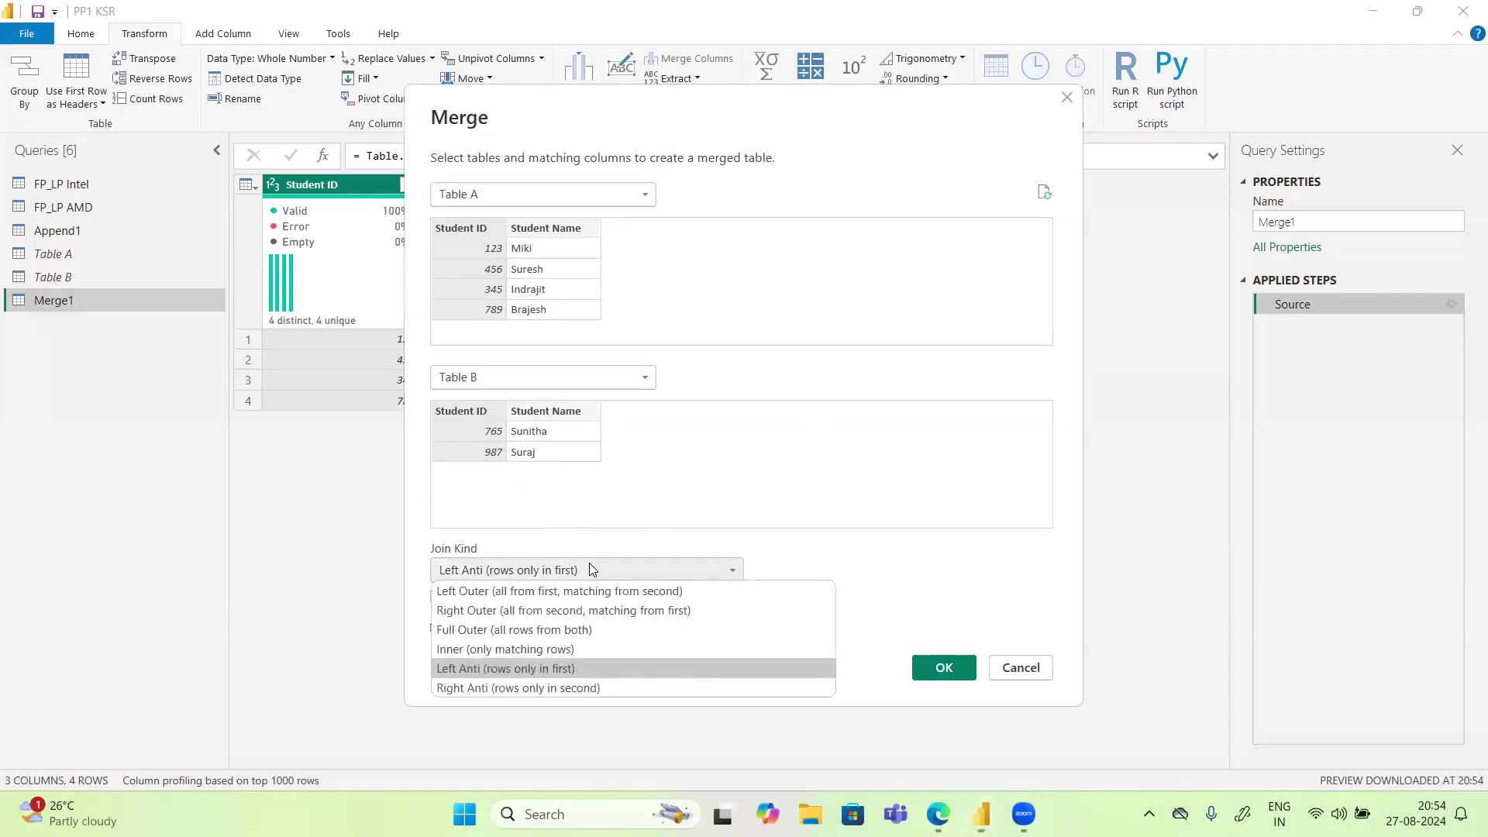
key(Escape)
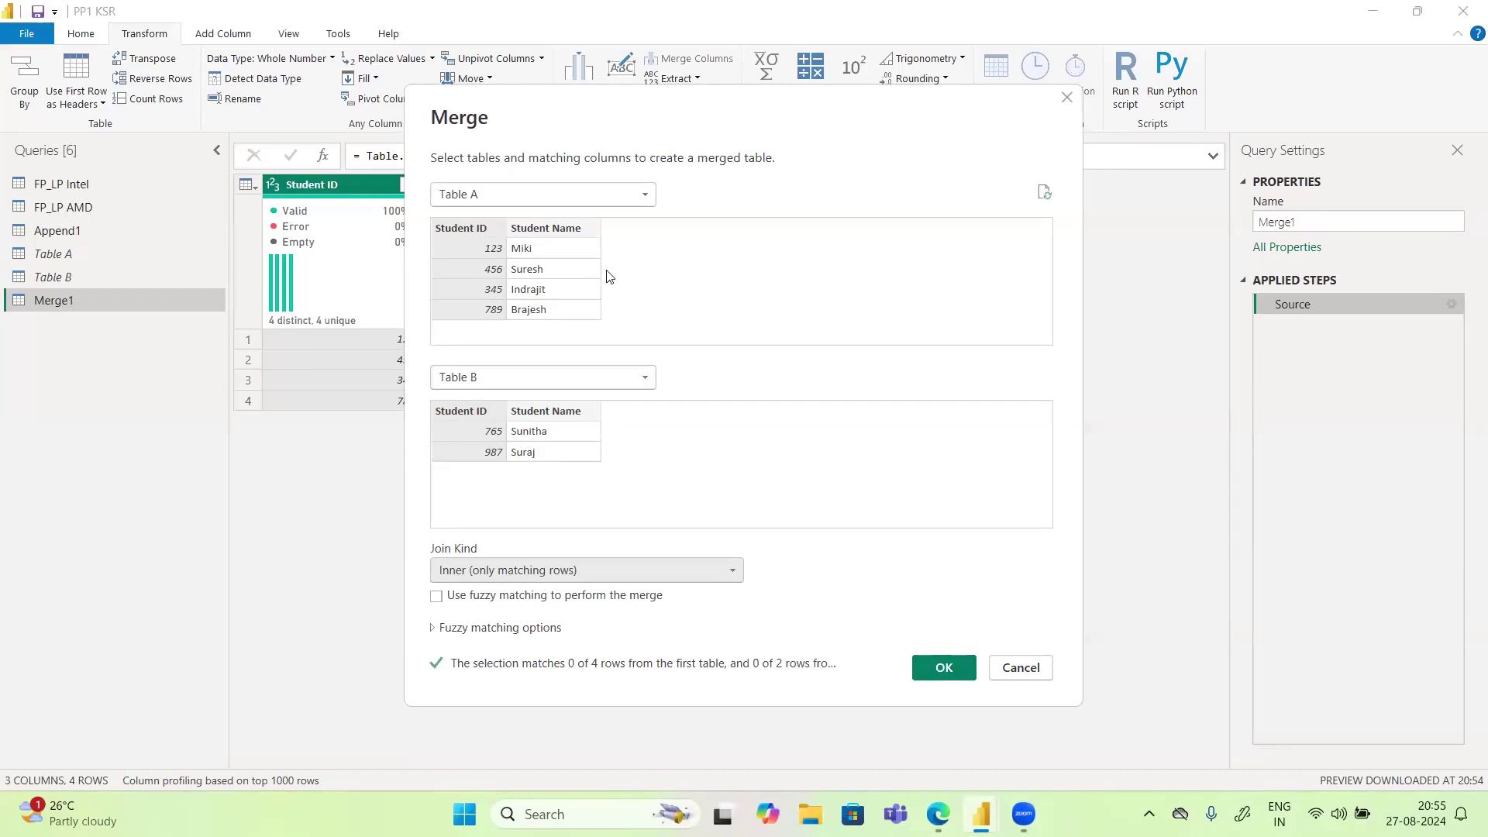
click(943, 668)
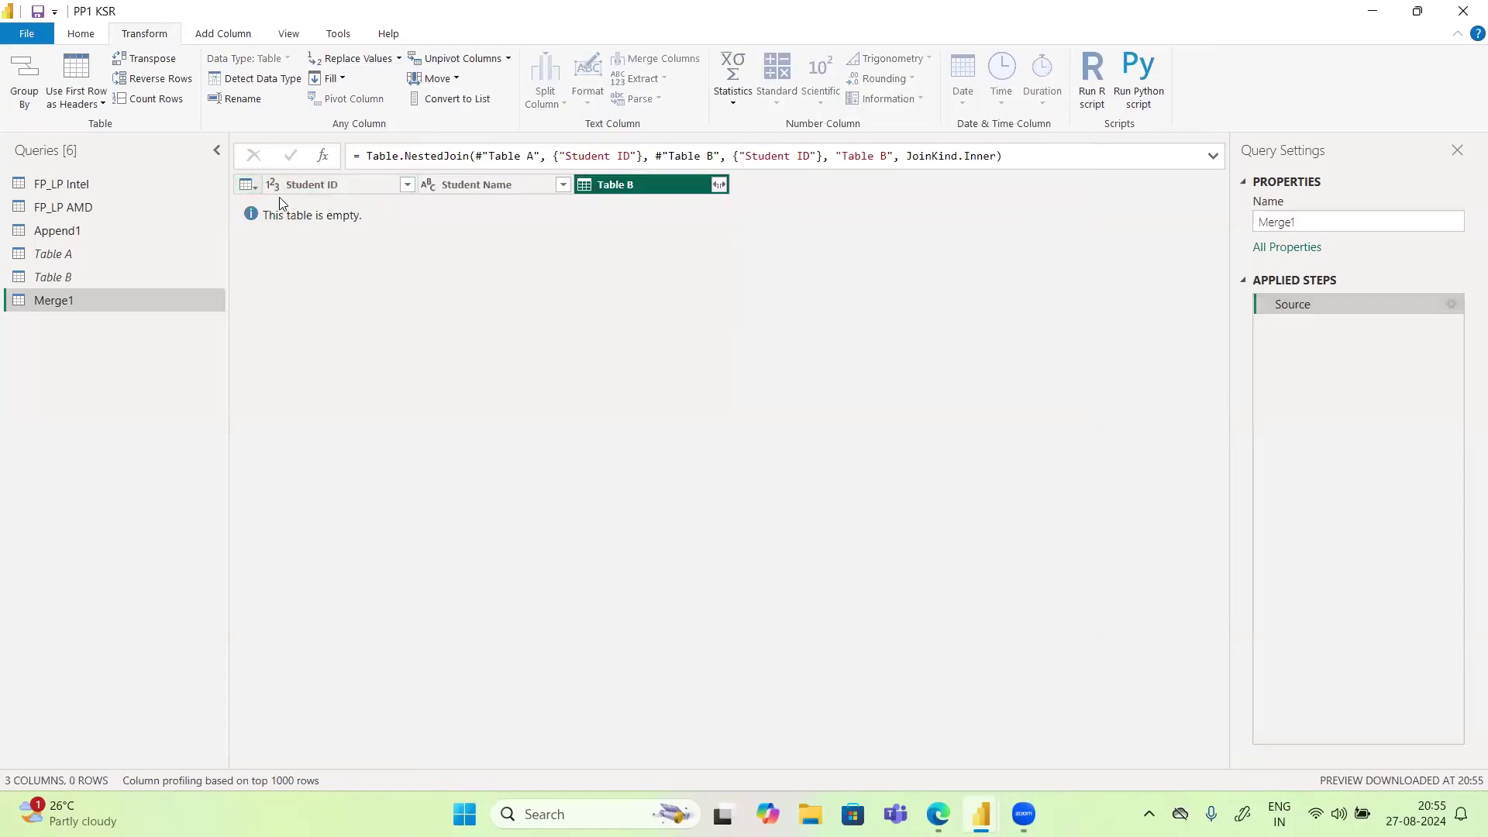
click(40, 277)
click(42, 257)
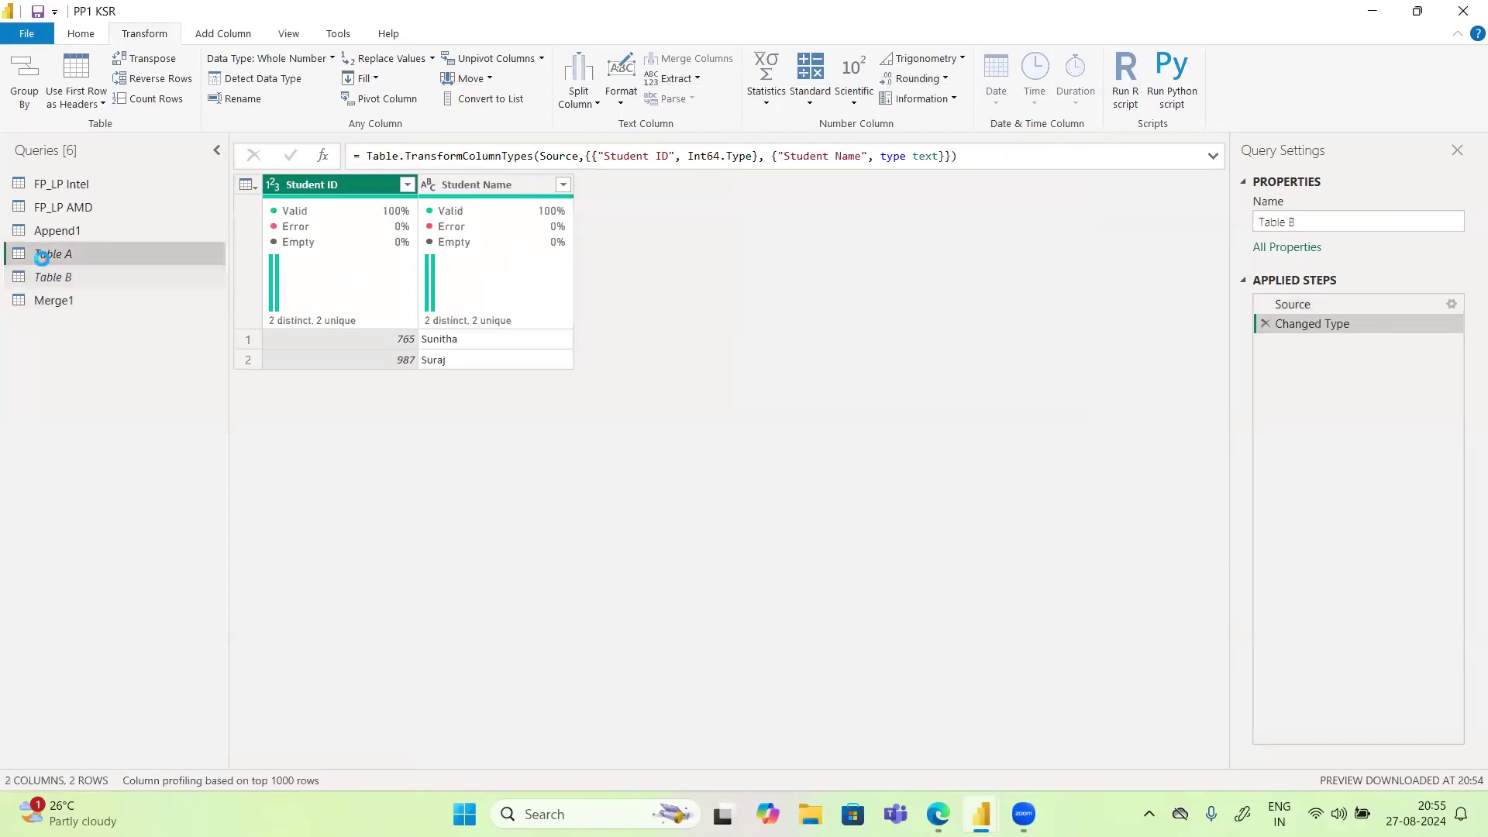
Step: Change Merge1's join kind to Right Outer (all from second, matching from first) and expand Table B's Student ID and Student Name columns
click(65, 300)
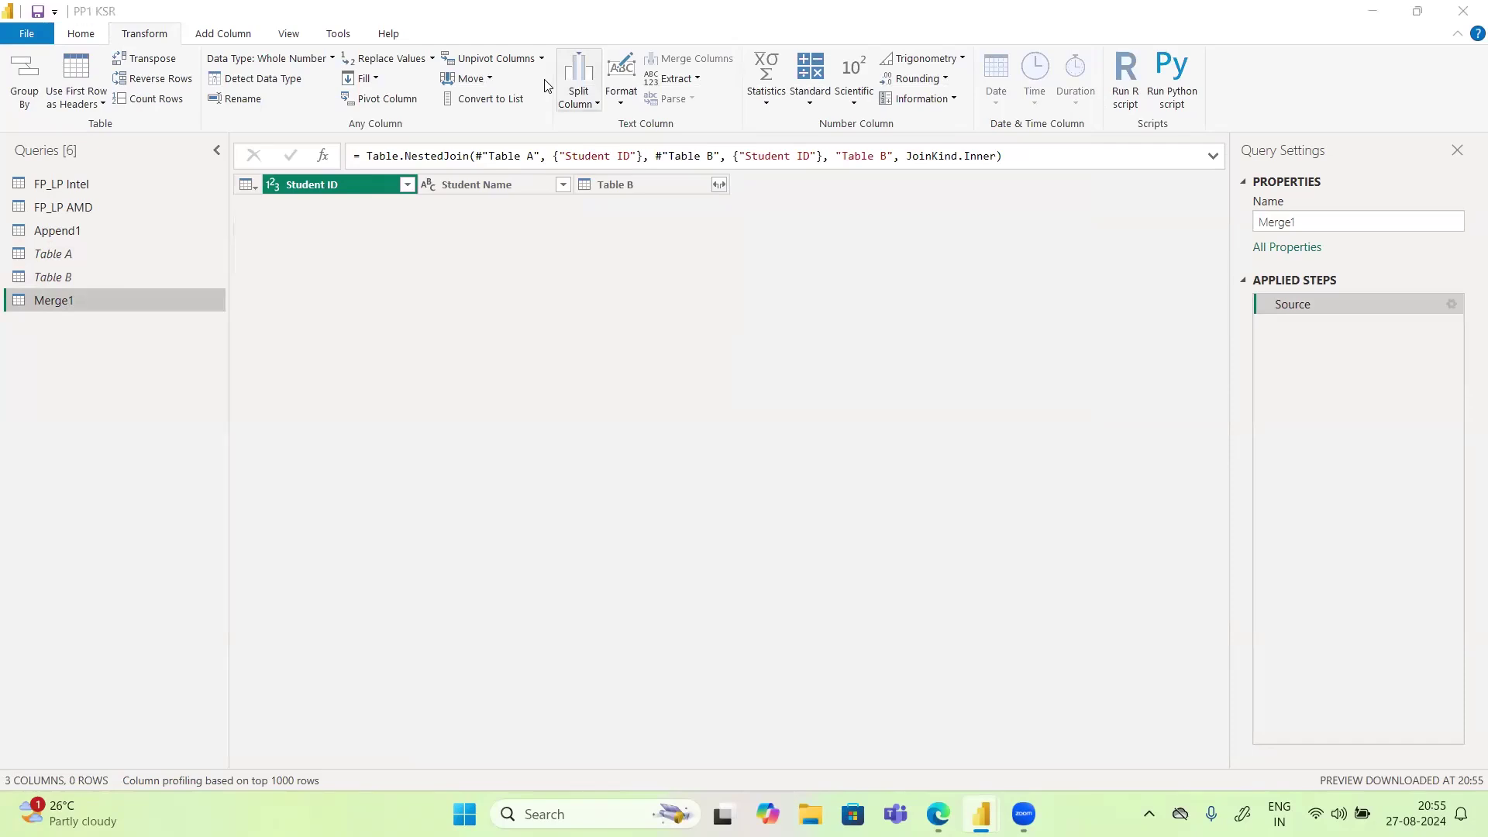
click(1454, 310)
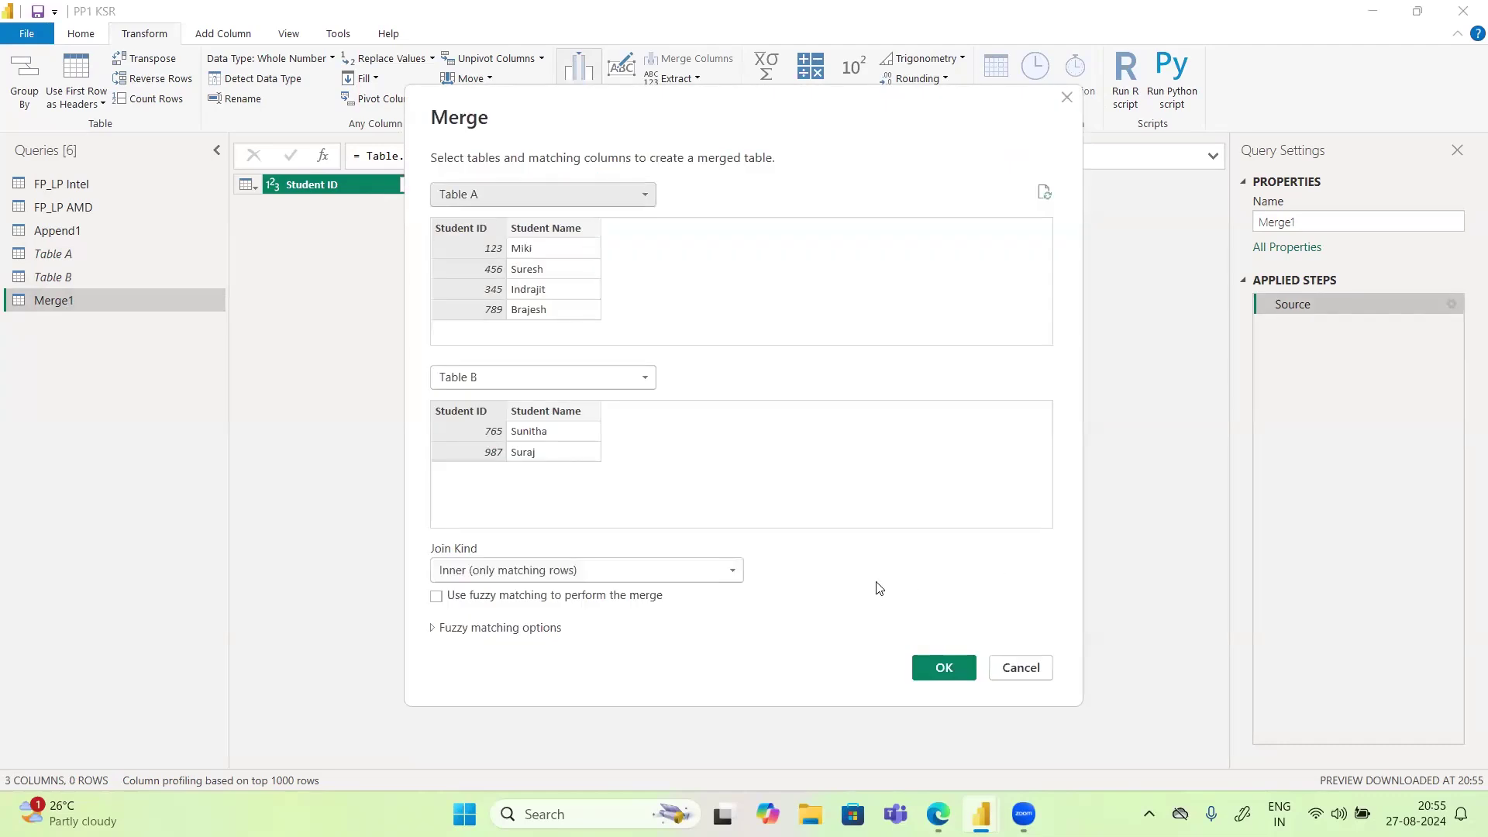
click(698, 570)
click(698, 570)
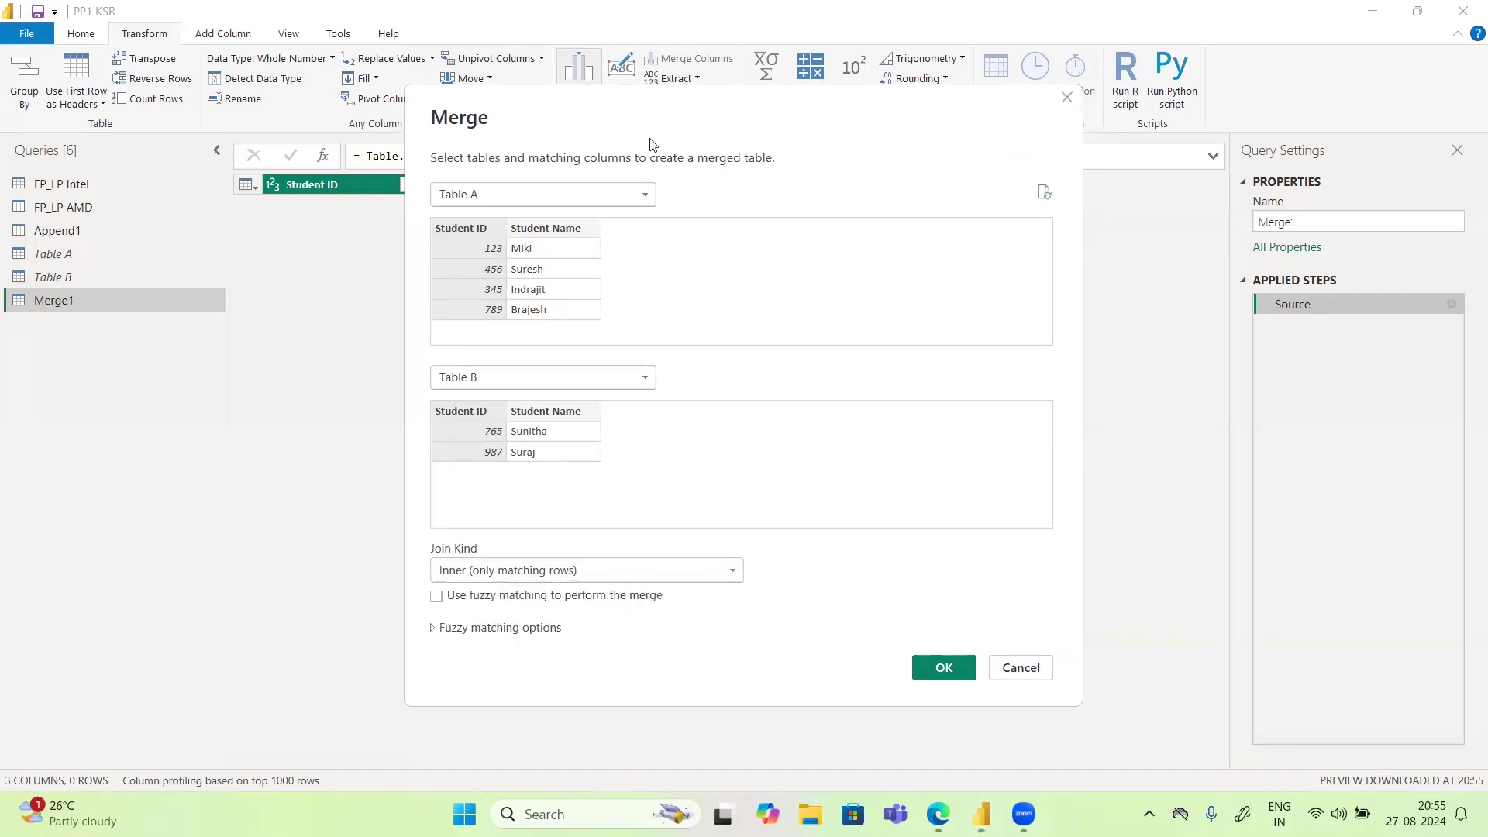
click(612, 578)
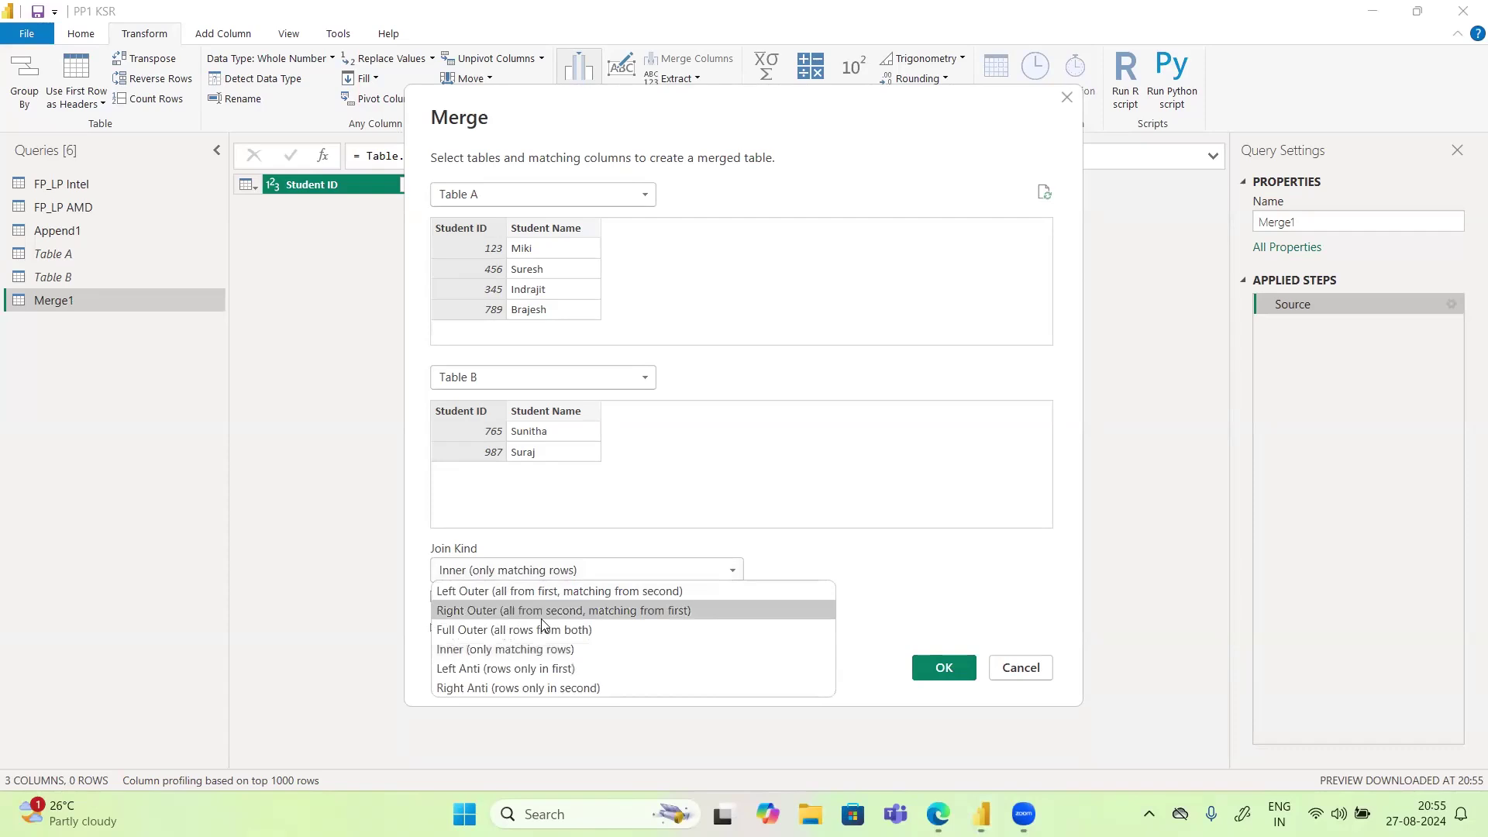
click(518, 612)
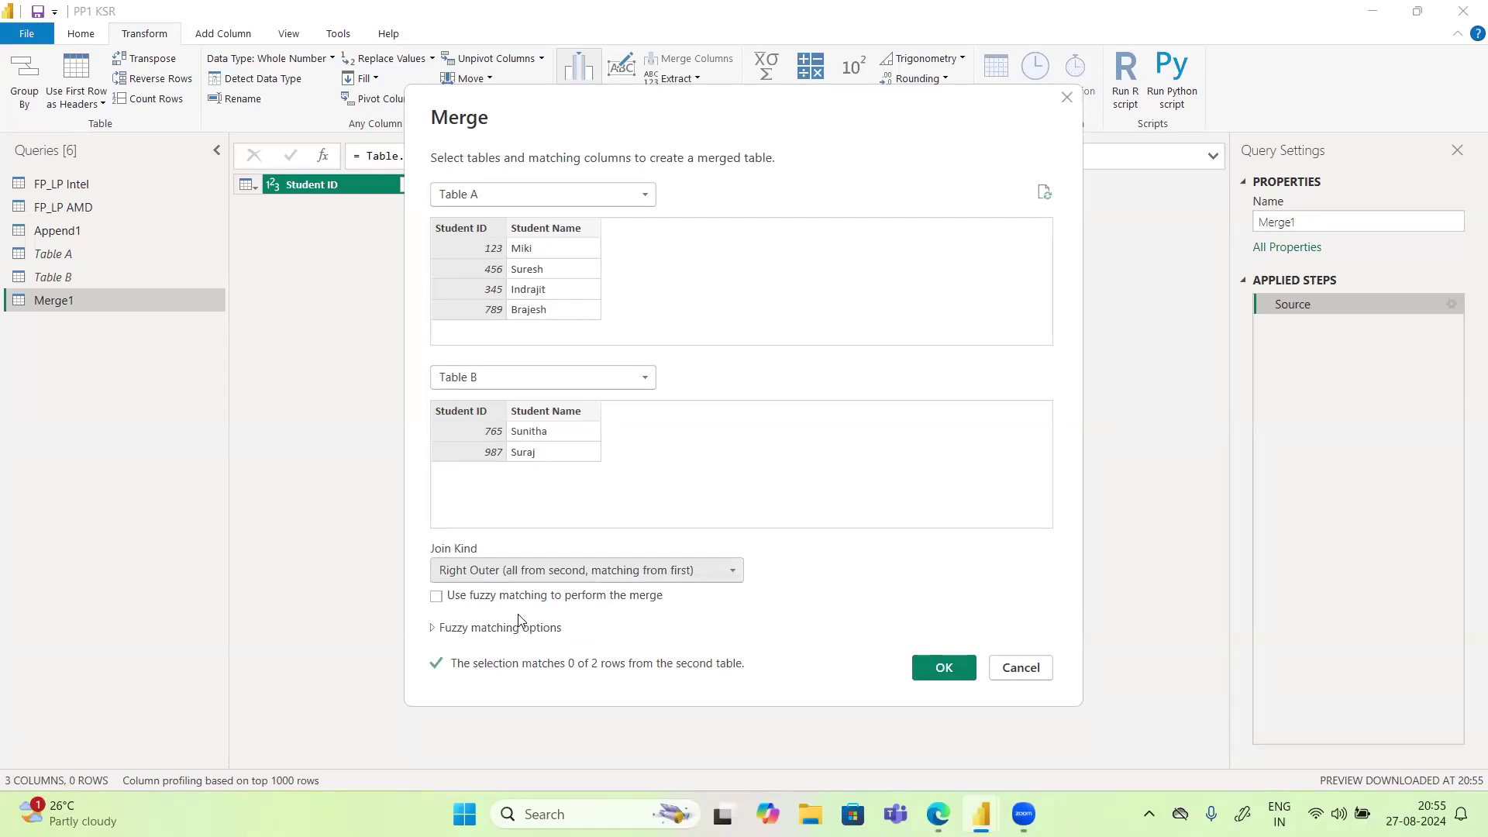
click(928, 671)
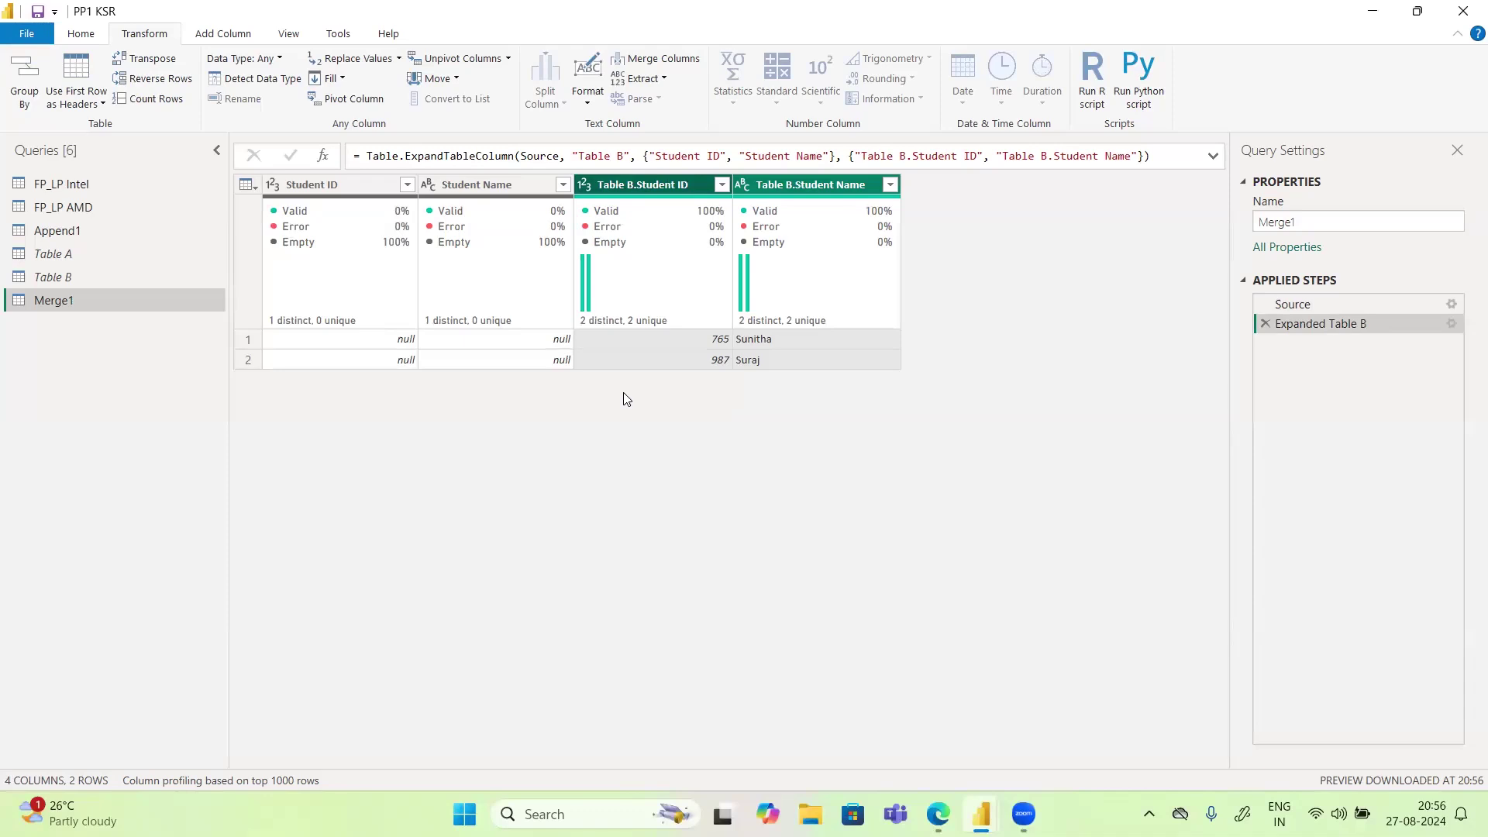
Step: Set Merge1's join kind to Left Anti (rows only in first) and remove the Expanded Table B step
click(1451, 305)
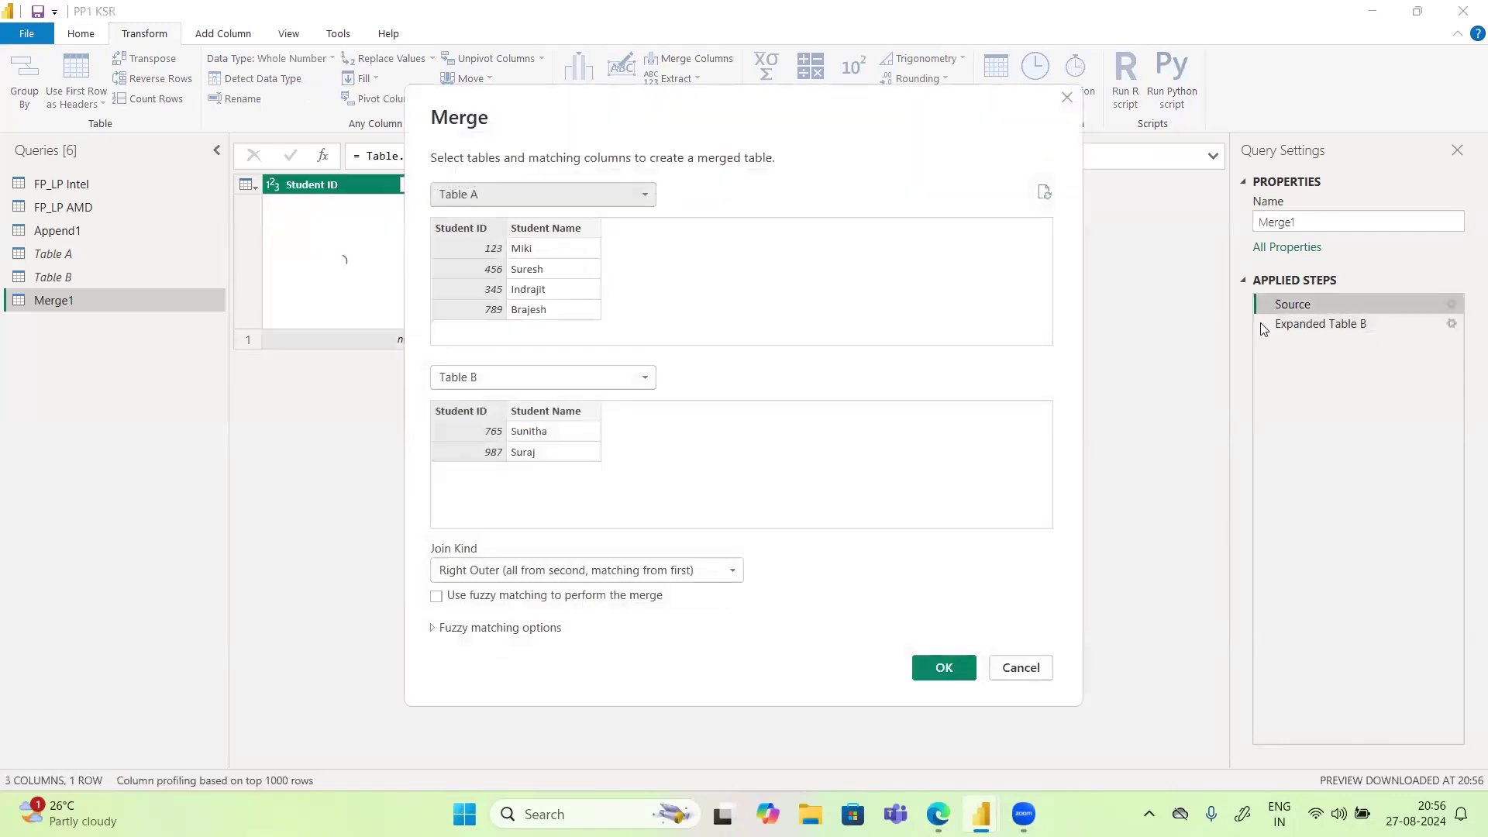
click(605, 571)
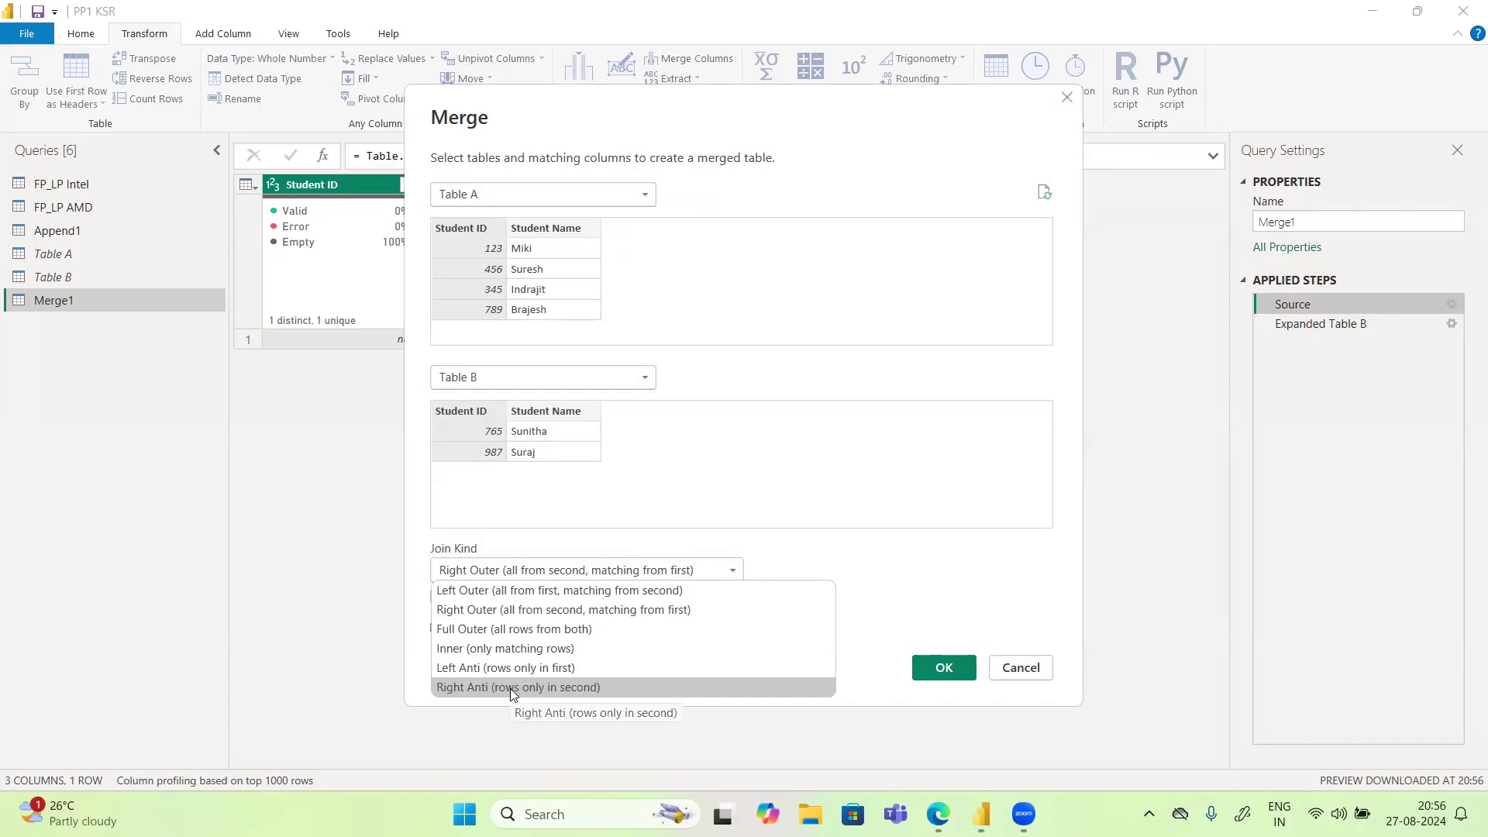
click(510, 668)
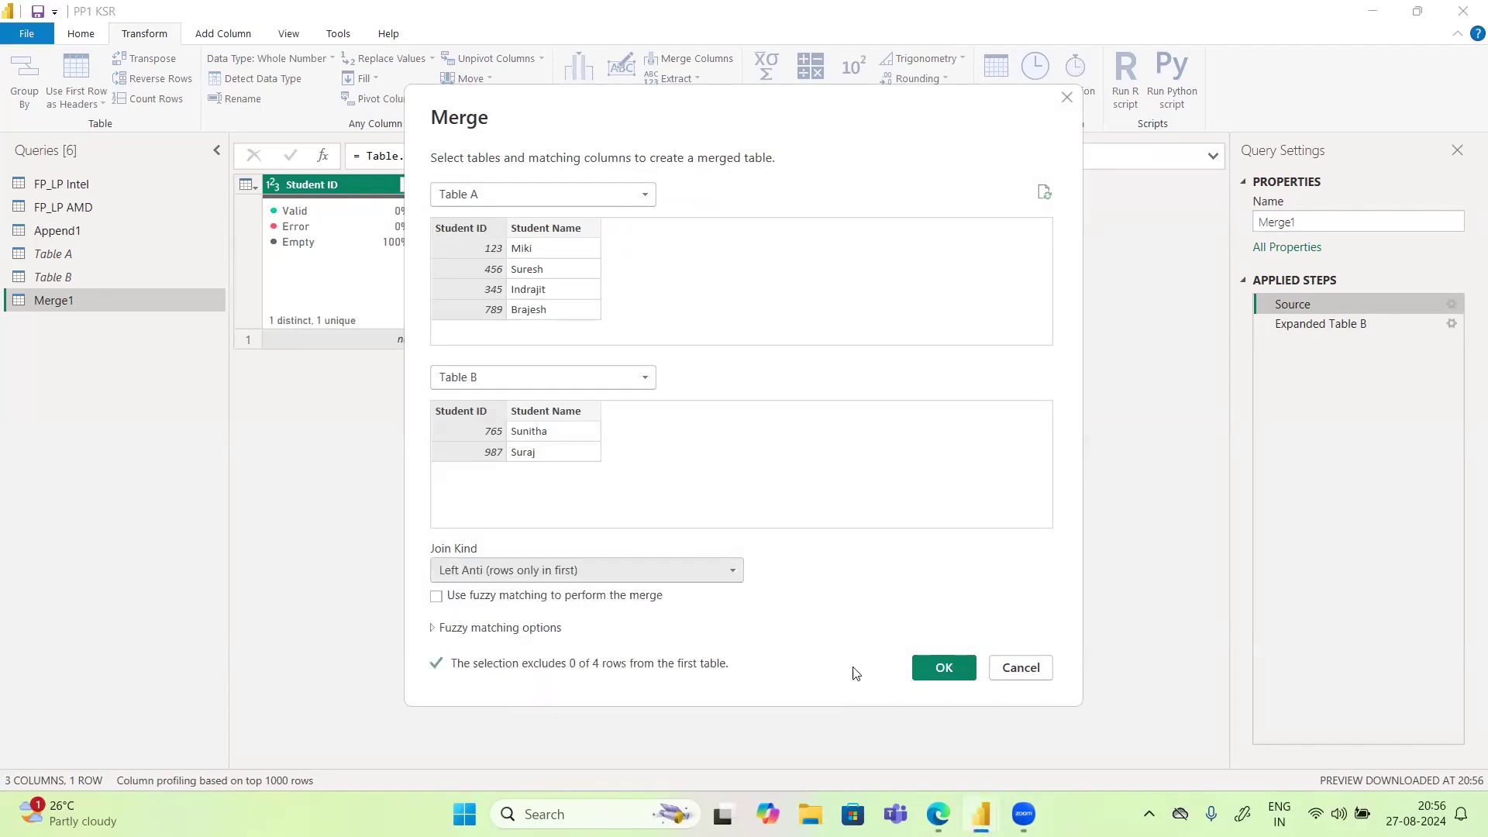
click(941, 668)
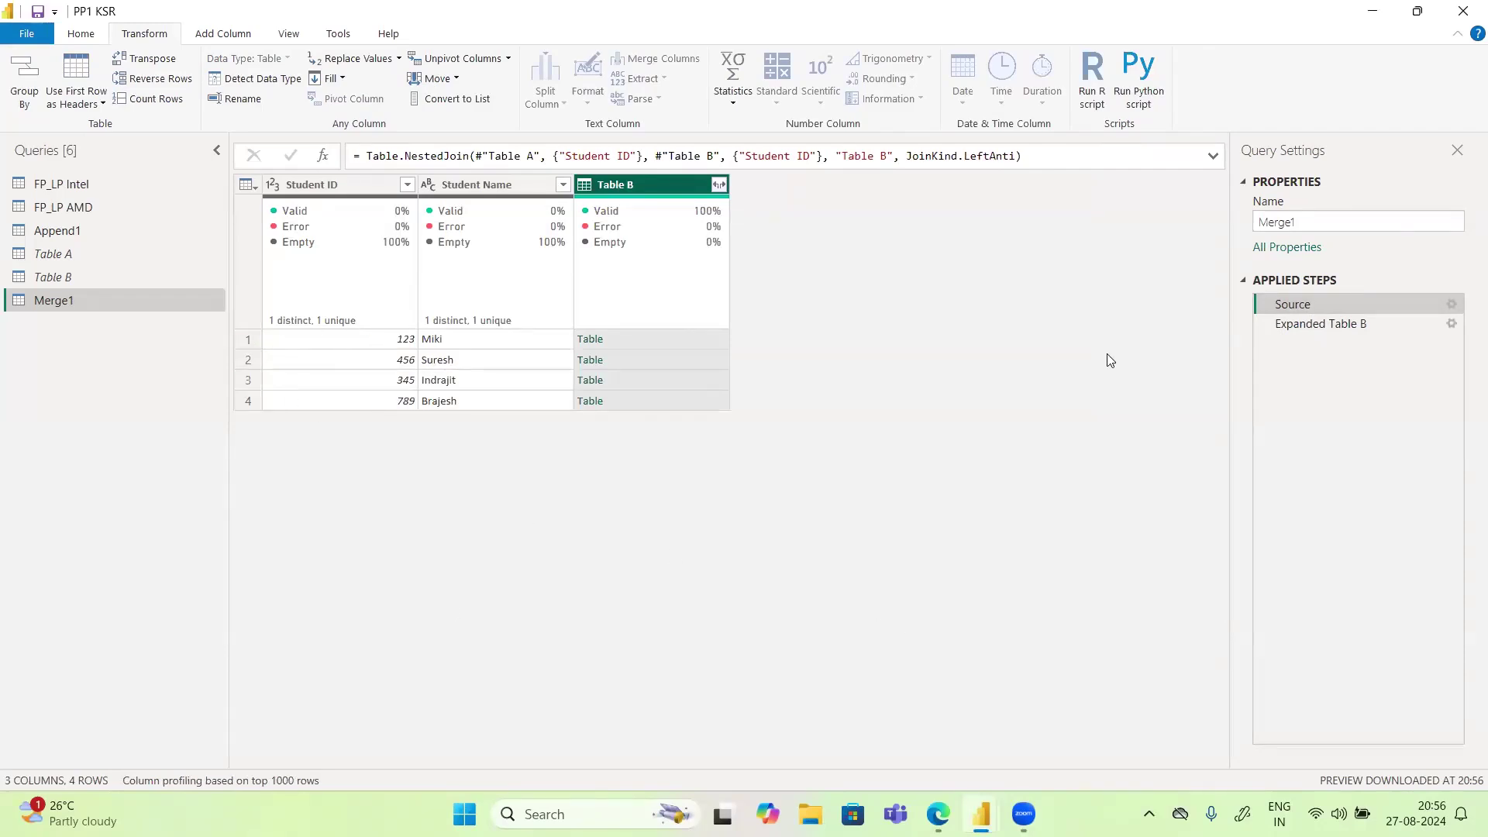
click(1262, 323)
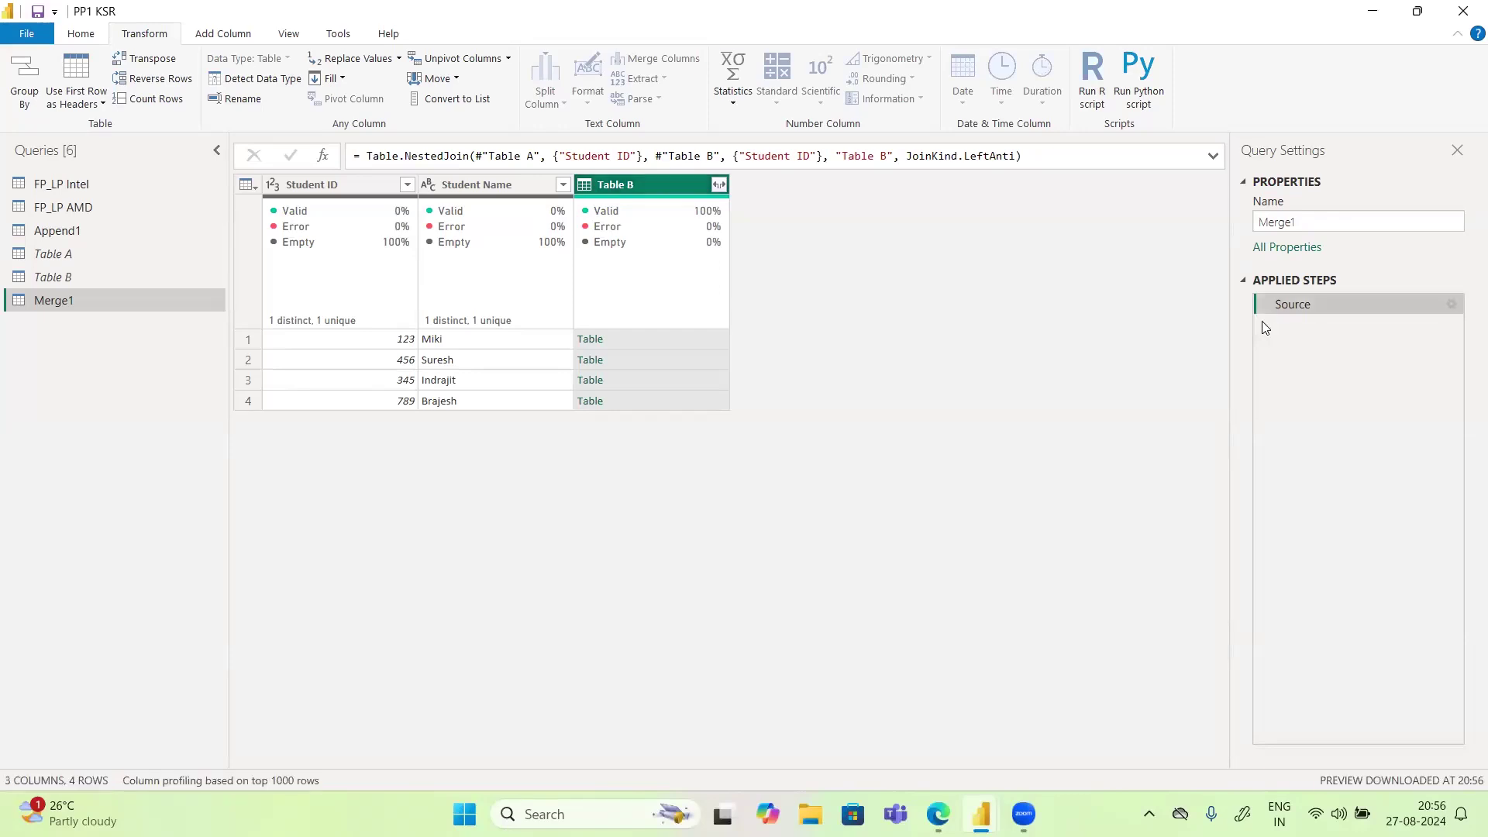